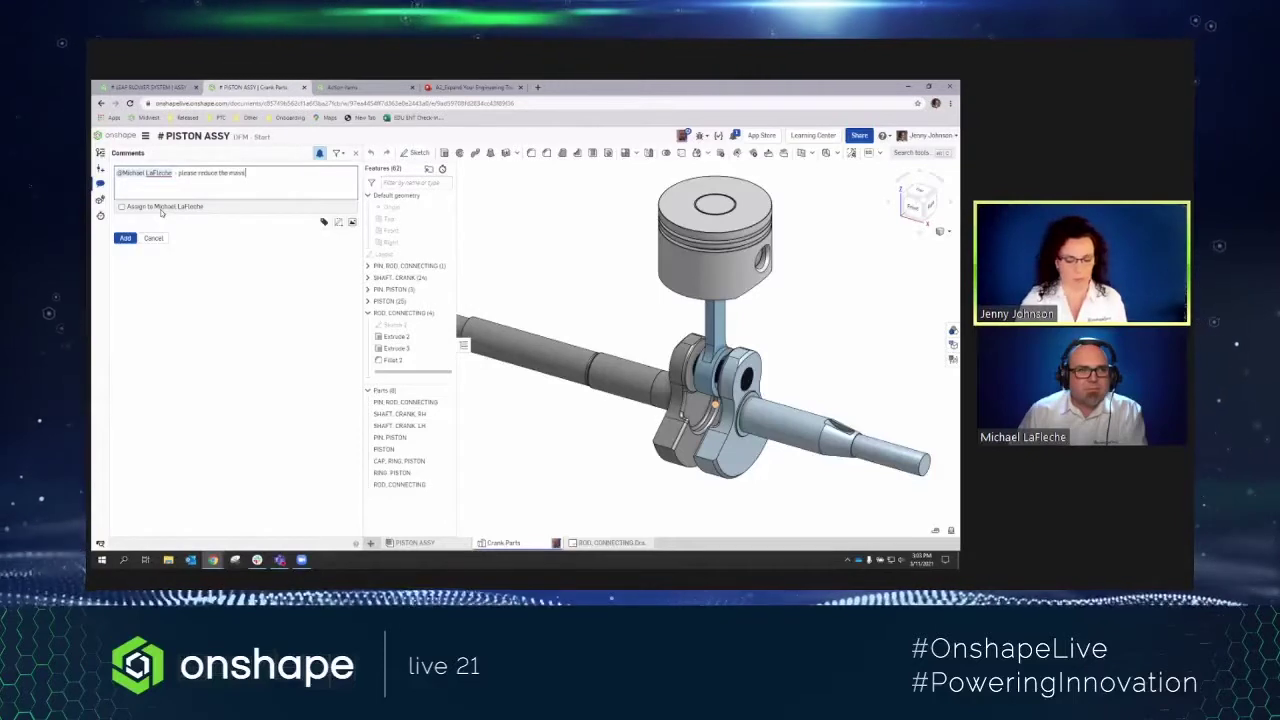
# - Finish the comment "please reduce the mass of this component", tag the connecting rod face, and assign it to the mentioned colleague
pyautogui.write('component')
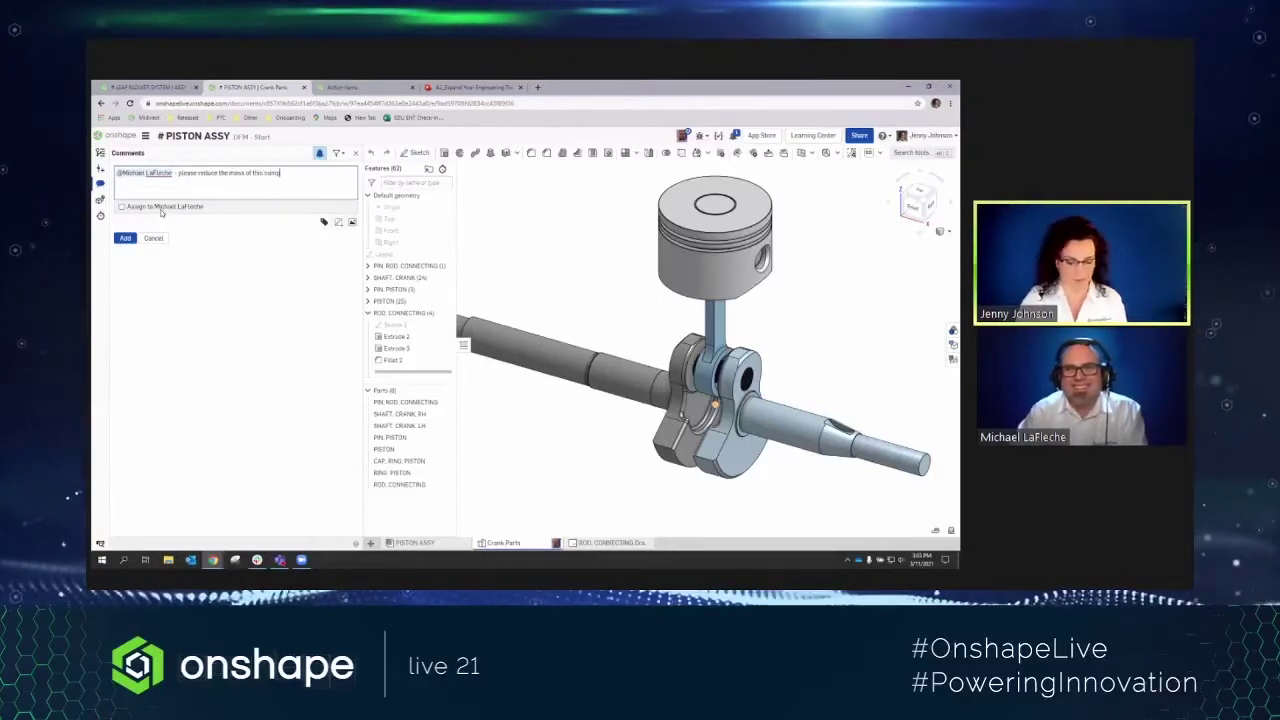
pyautogui.click(128, 207)
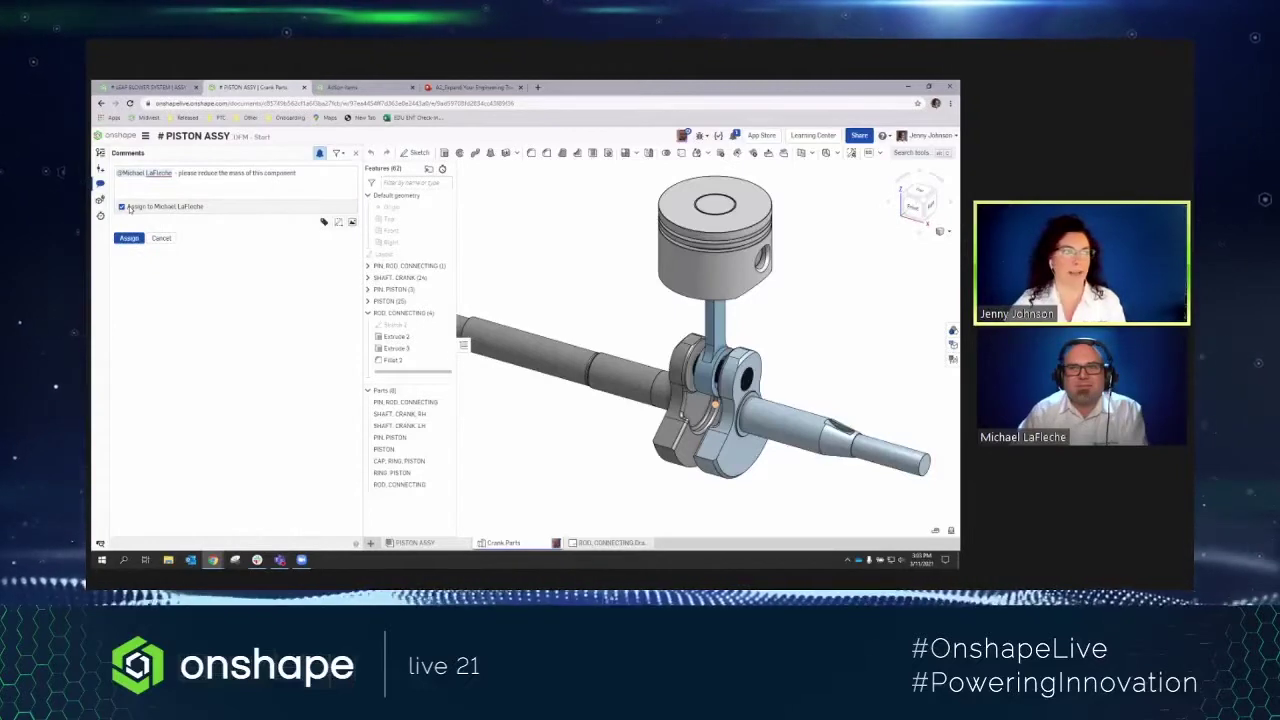
pyautogui.click(323, 221)
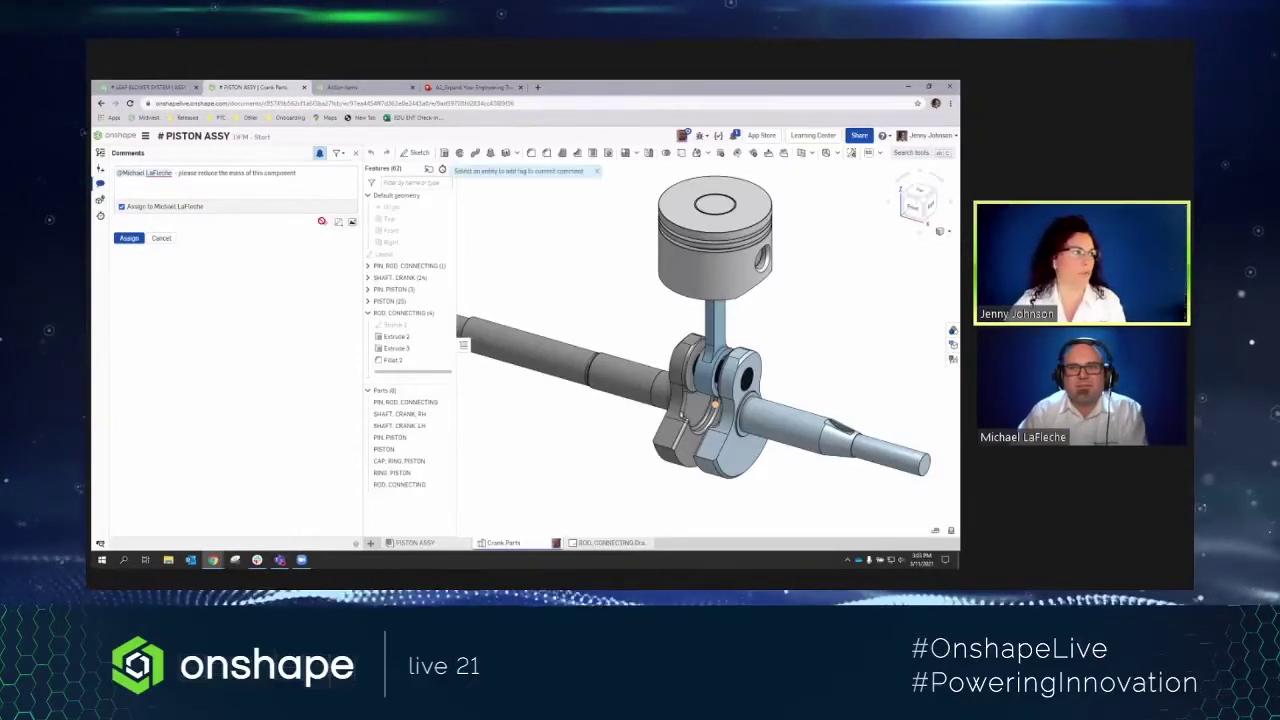
pyautogui.click(720, 322)
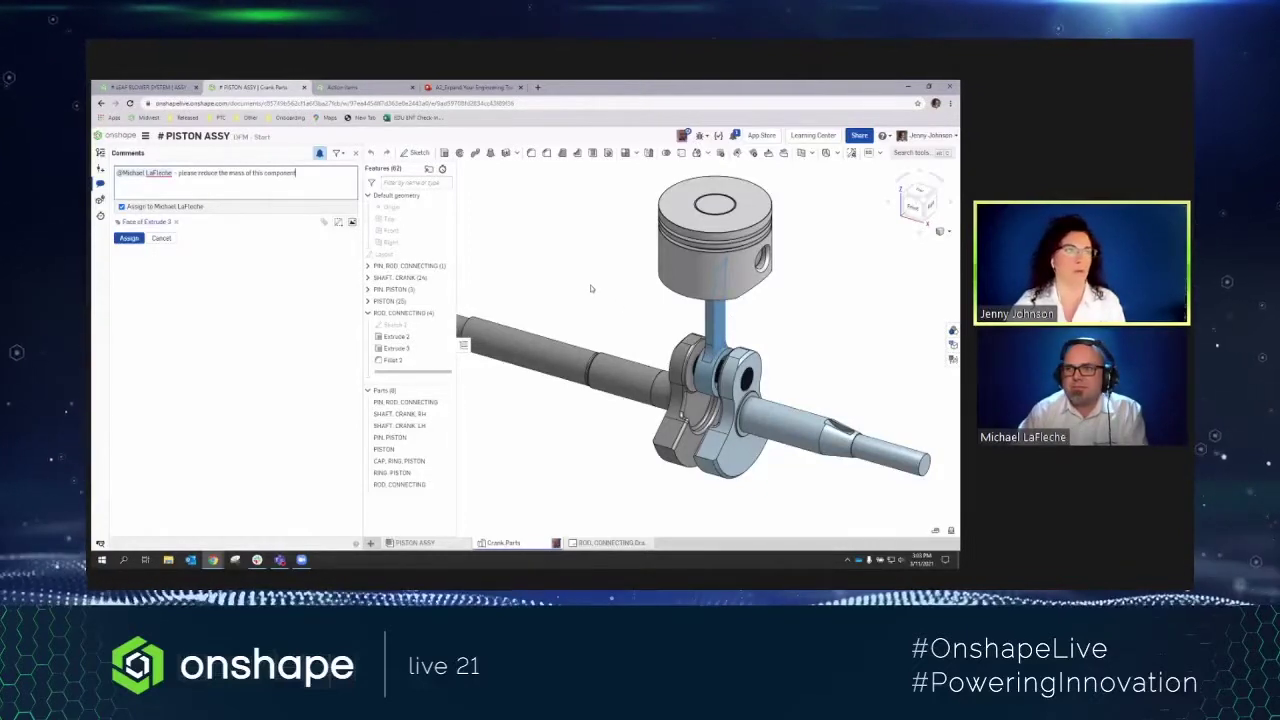
pyautogui.click(128, 239)
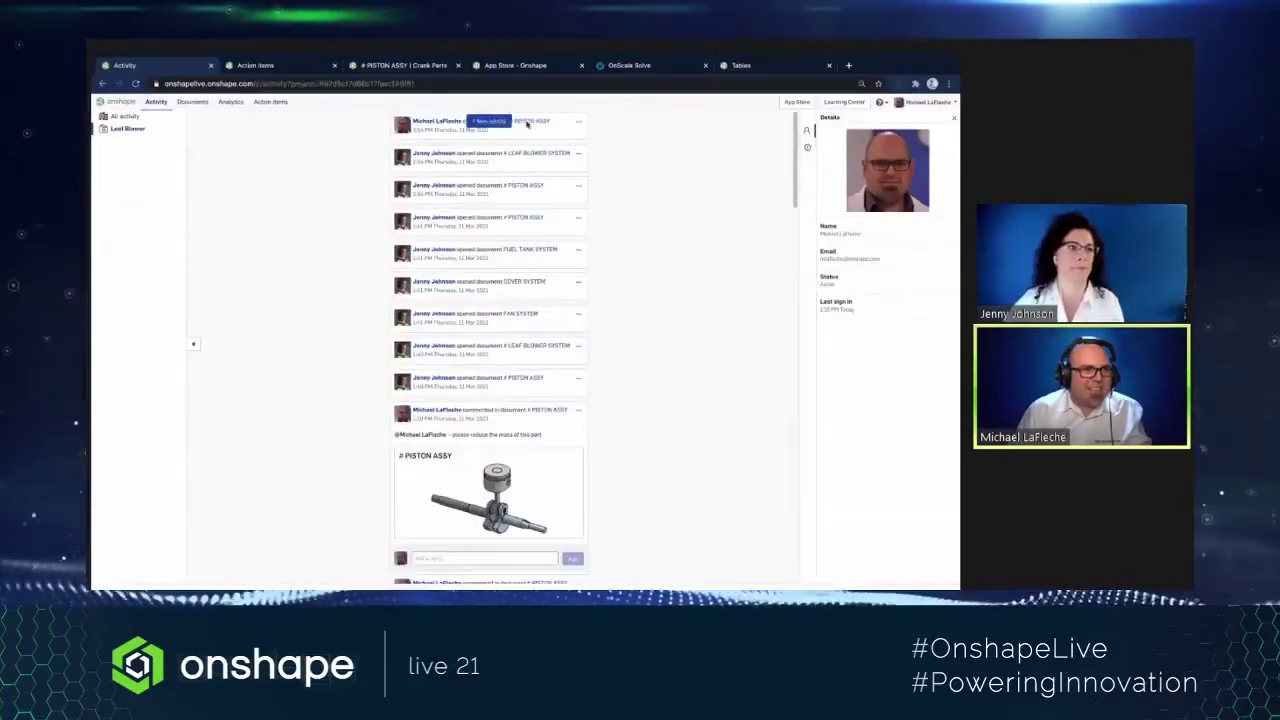
# - Refresh the open action items assigned to this account and examine the details of the PISTON ASSY task
pyautogui.click(275, 66)
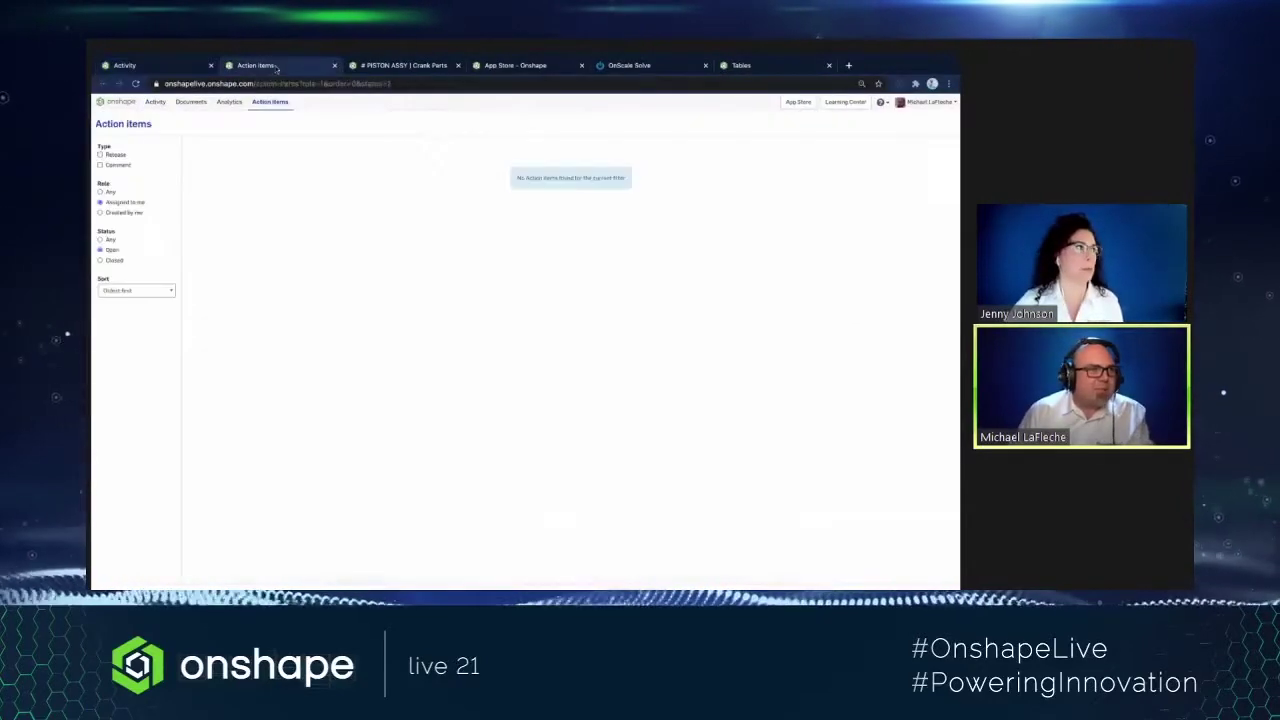
pyautogui.click(137, 291)
pyautogui.click(137, 291)
pyautogui.click(270, 102)
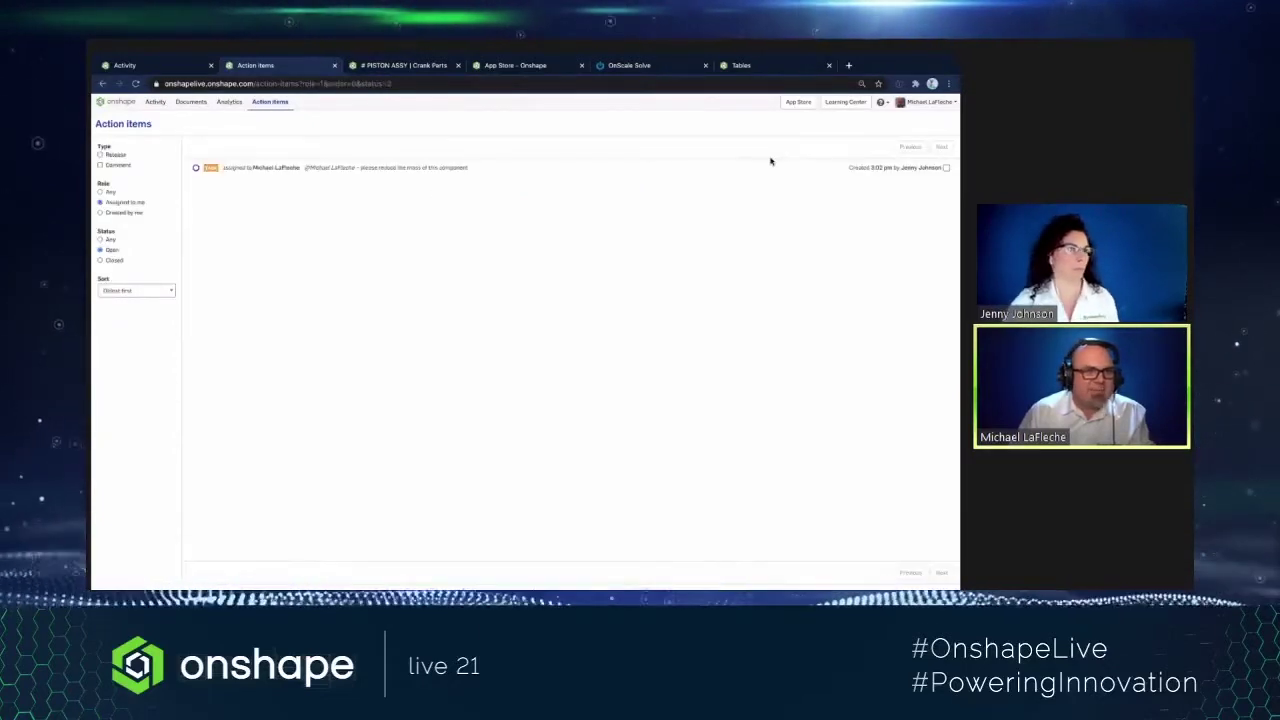
pyautogui.click(487, 171)
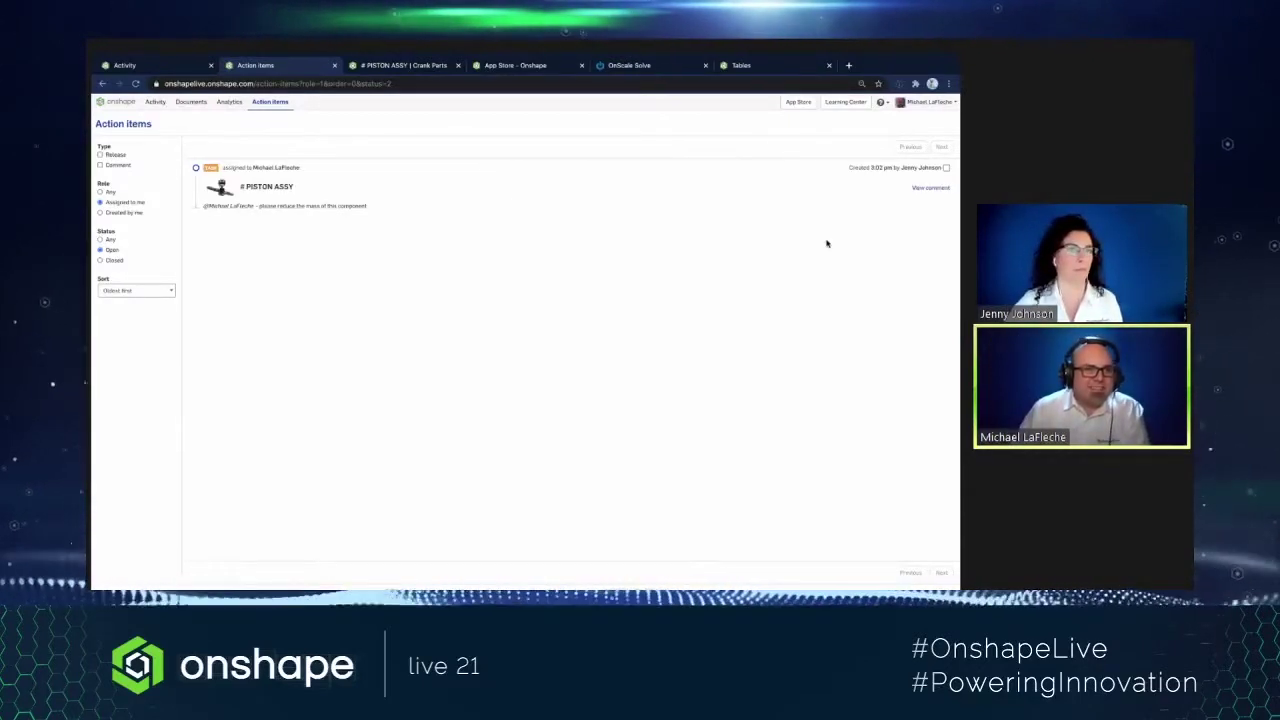
pyautogui.keyDown('ctrl'); pyautogui.scroll(5, 233, 168); pyautogui.keyUp('ctrl')
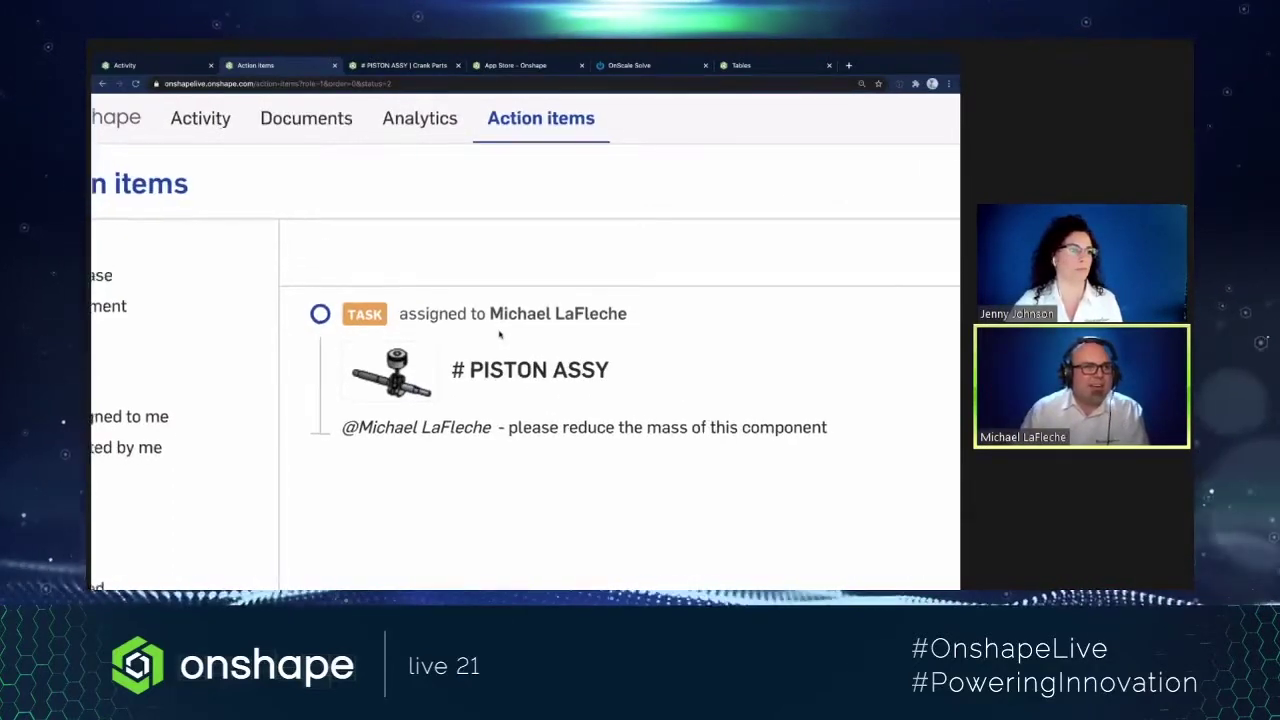
pyautogui.keyDown('ctrl'); pyautogui.scroll(-5, 529, 396); pyautogui.keyUp('ctrl')
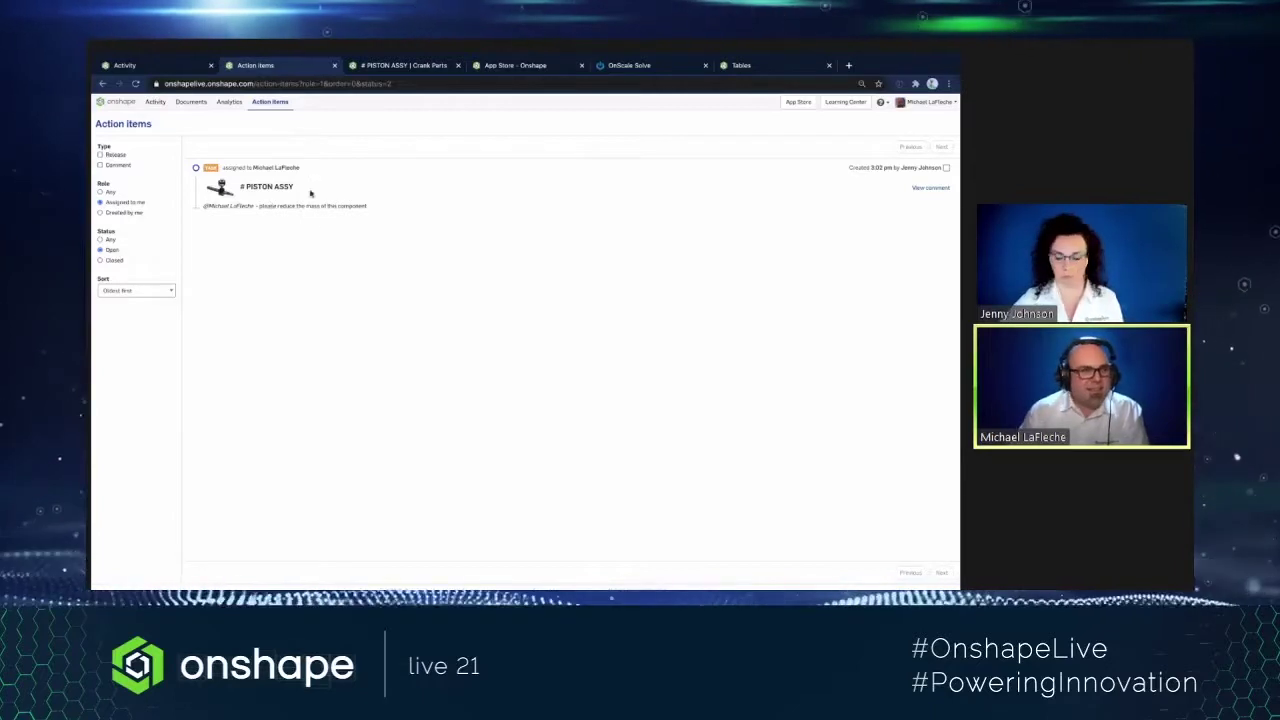
# - Check the Leaf Blower project's activity feed for the new PISTON ASSY comment, and return to the action items
pyautogui.click(150, 66)
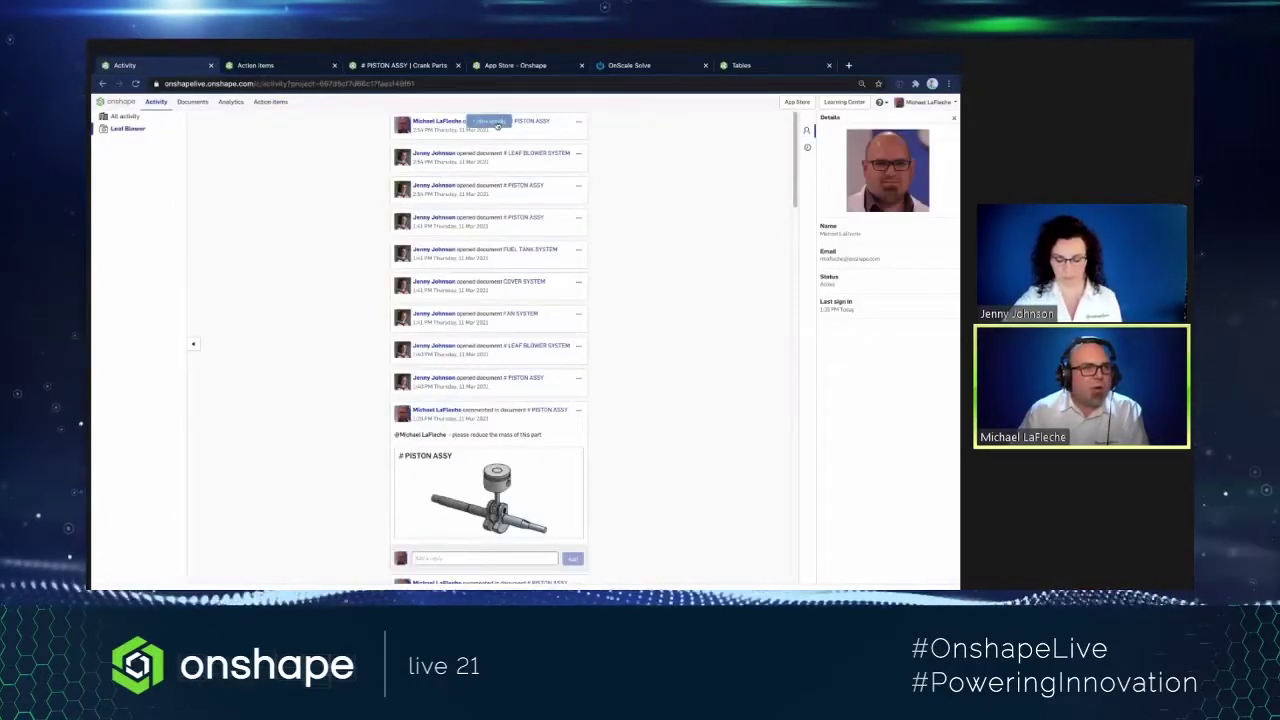
pyautogui.scroll(-3, 495, 150)
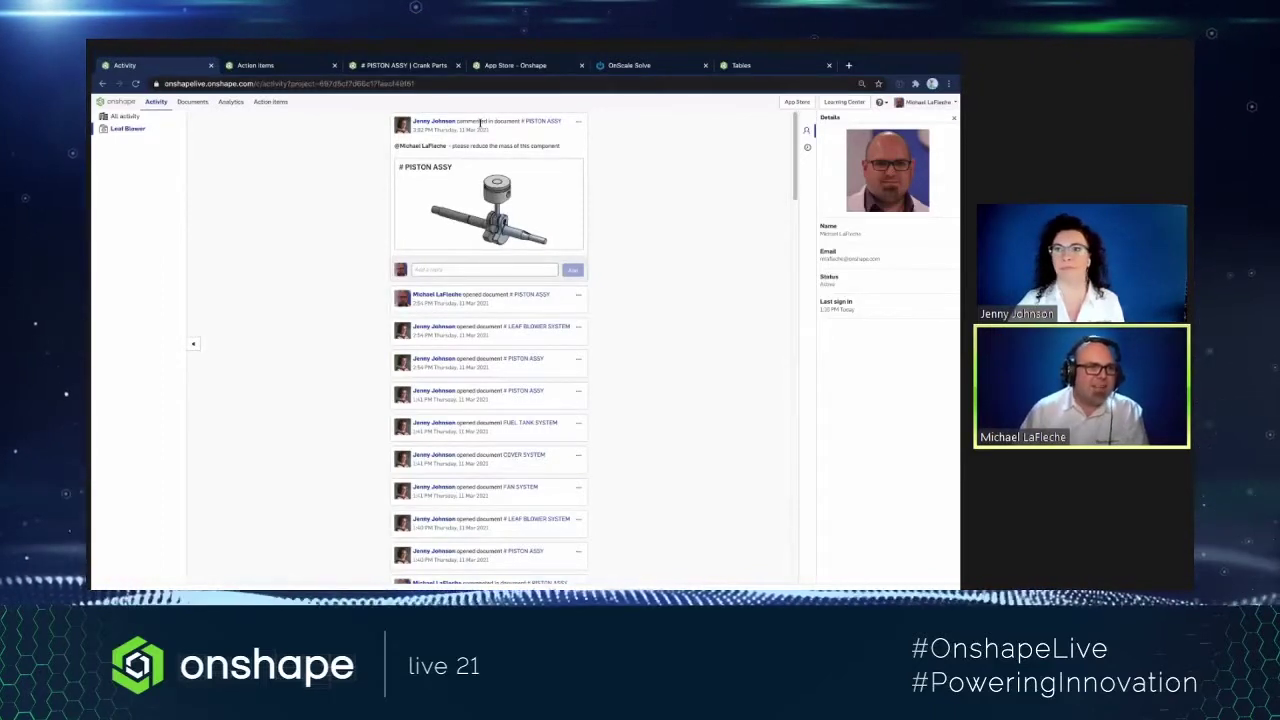
pyautogui.click(258, 66)
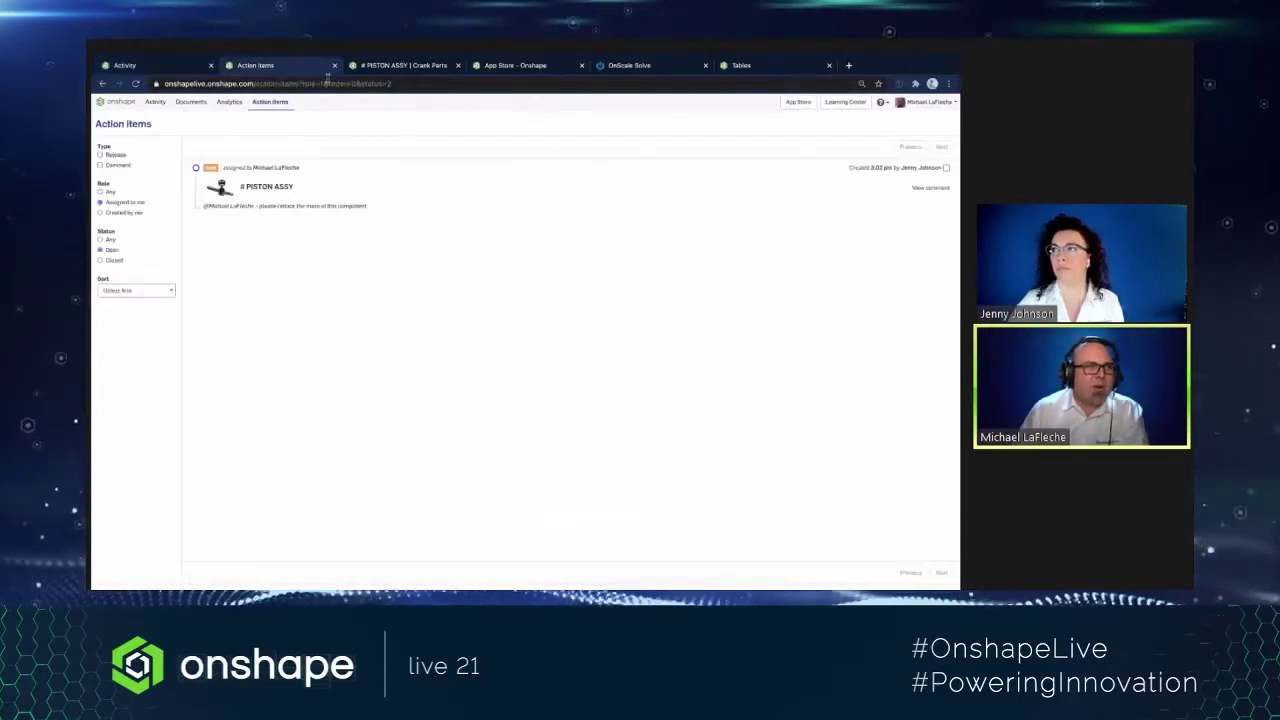
# - Reply "Sure thing" to the mass-reduction comment in the PISTON ASSY document
pyautogui.click(407, 66)
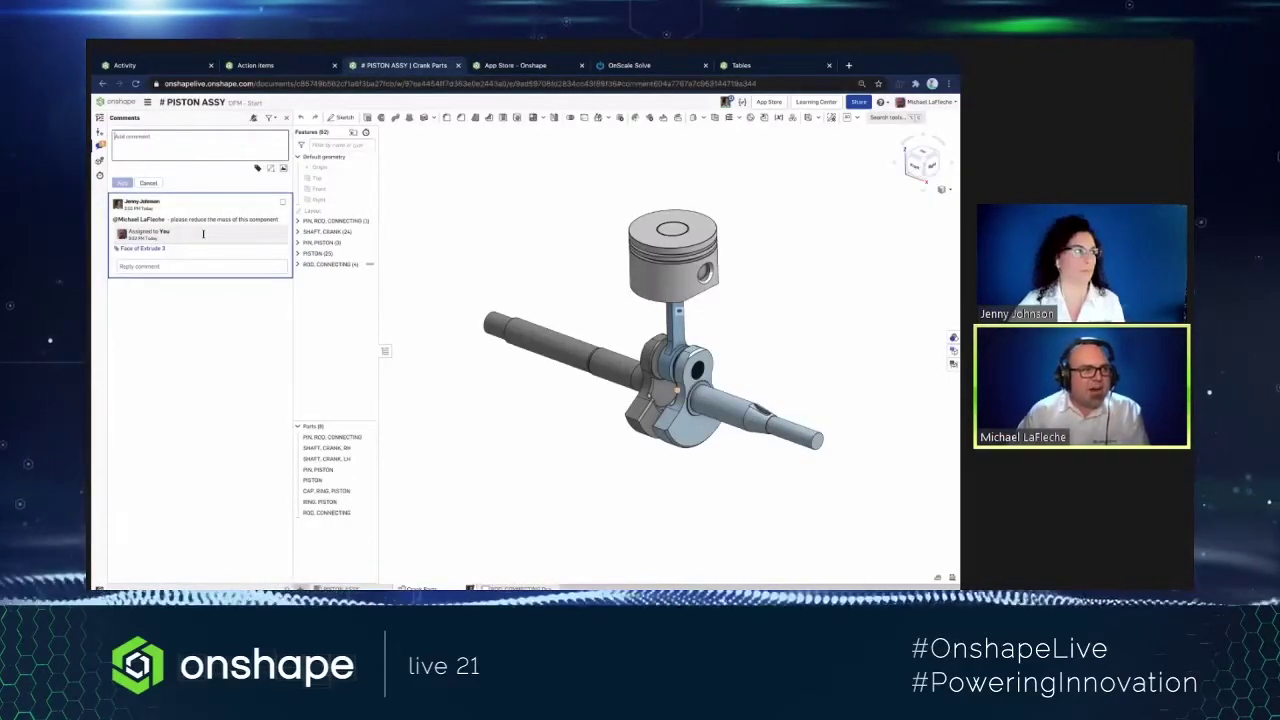
pyautogui.click(188, 146)
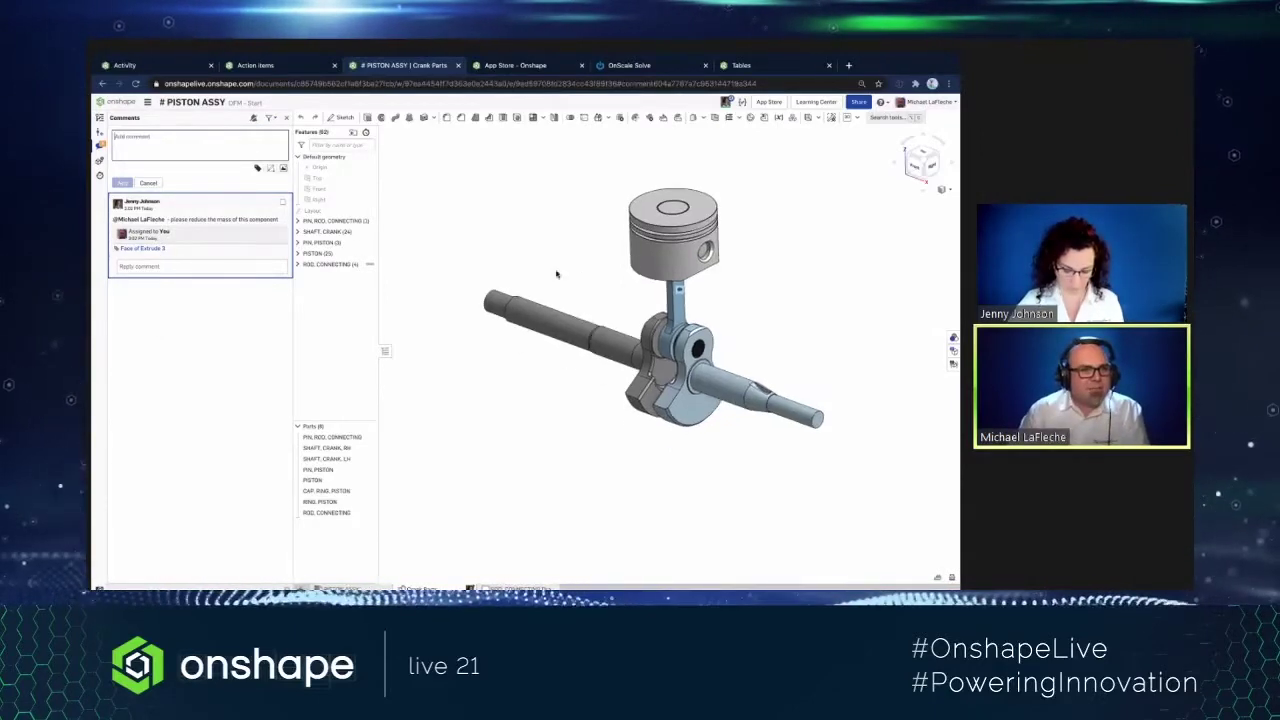
pyautogui.moveTo(554, 271); pyautogui.dragTo(533, 272, button='middle')
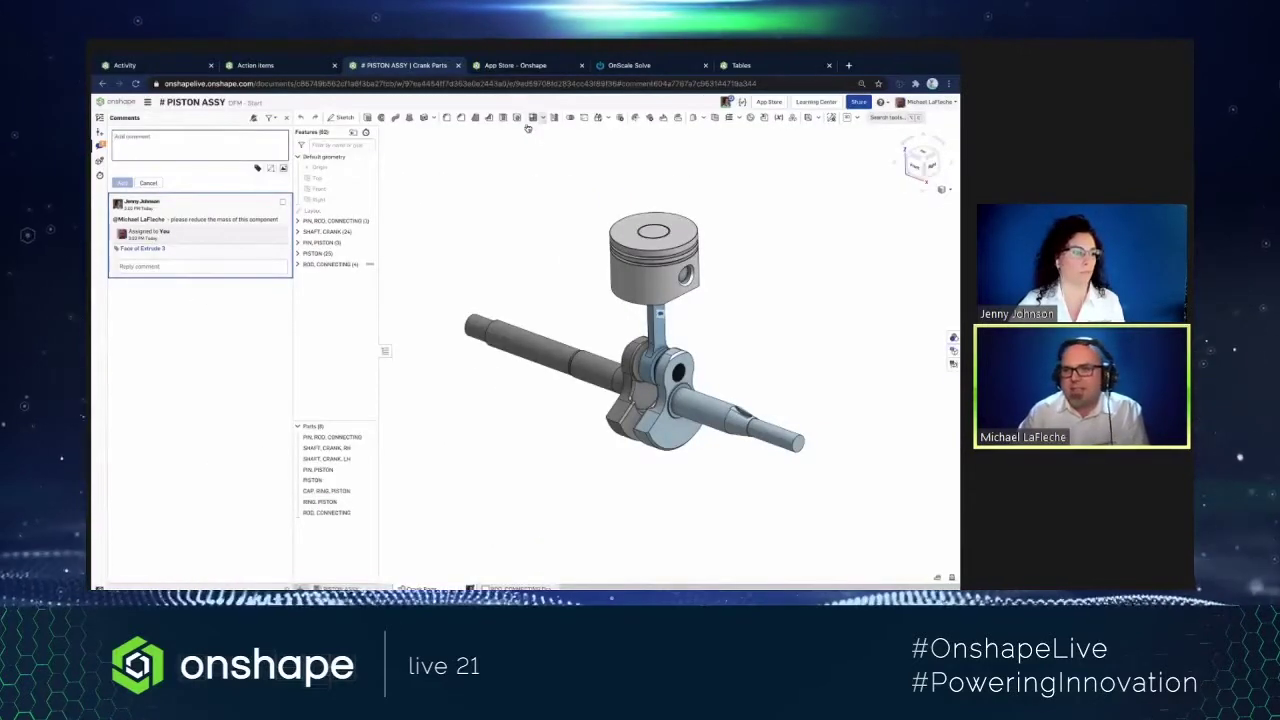
pyautogui.click(165, 264)
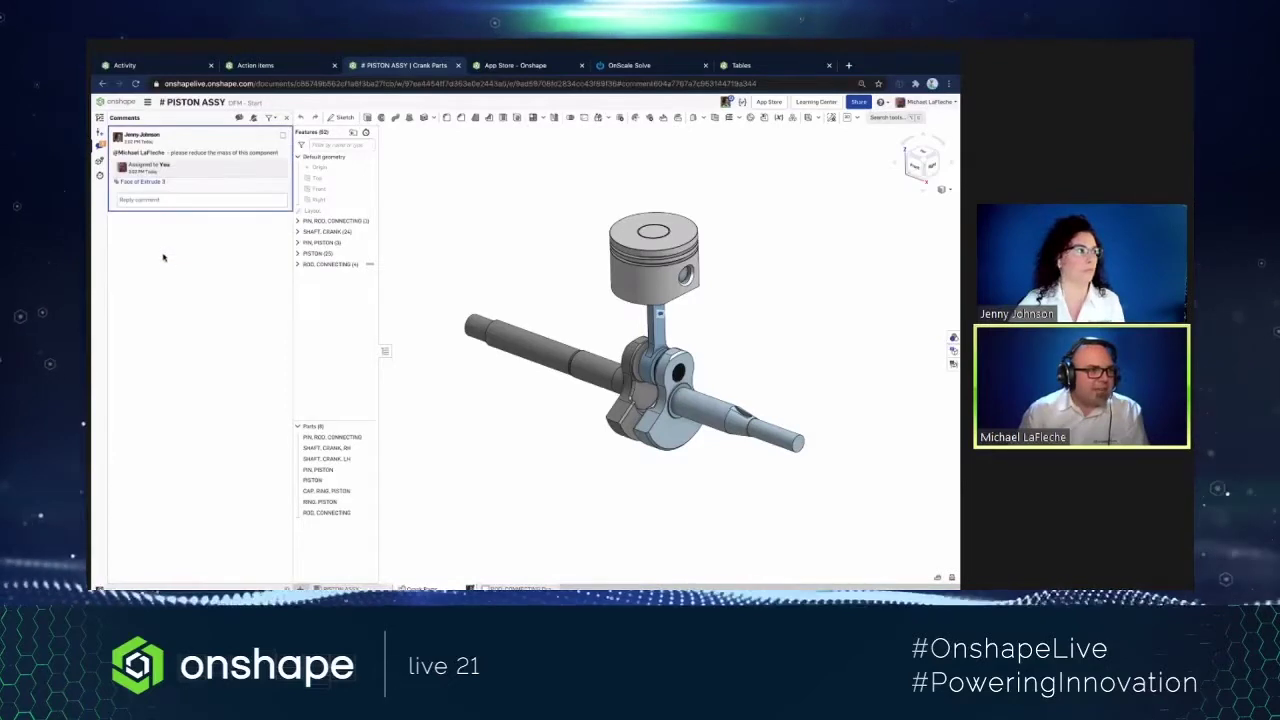
pyautogui.click(147, 201)
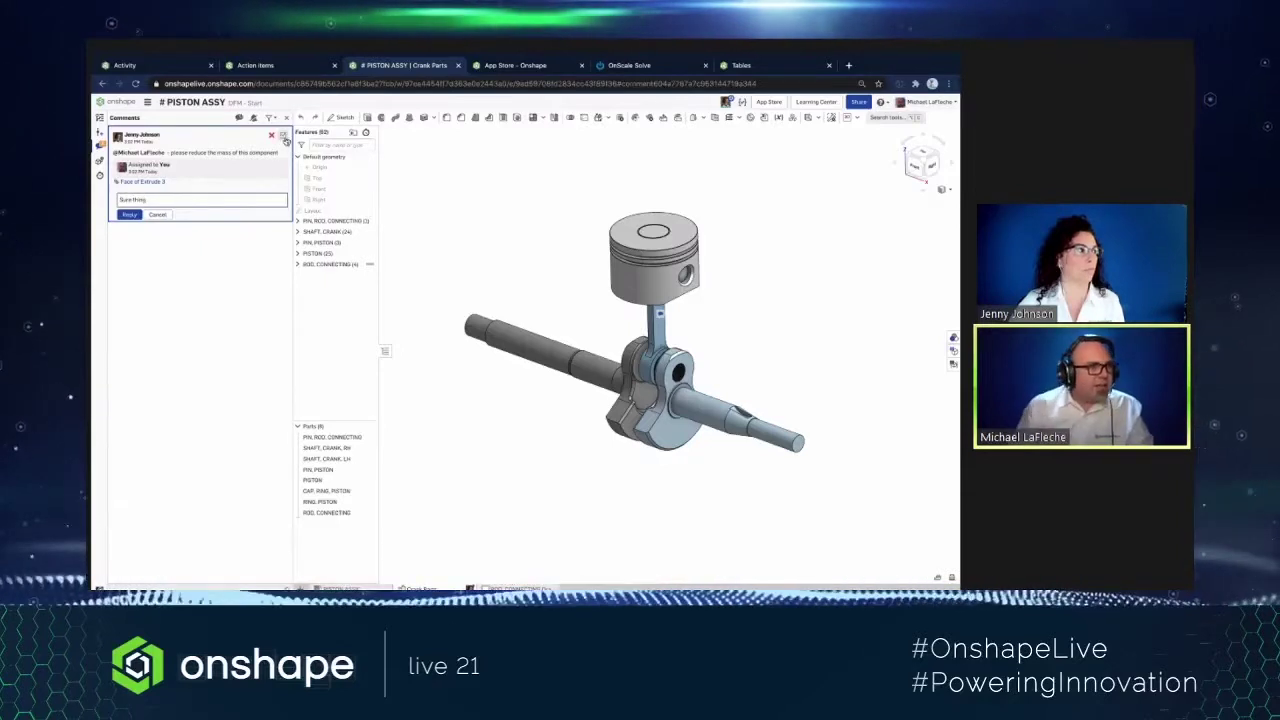
pyautogui.click(130, 217)
# - Post a new comment "This face here?" with a markup showing a red rectangle around the connecting rod and an arrow pointing at it
pyautogui.scroll(5, 617, 322)
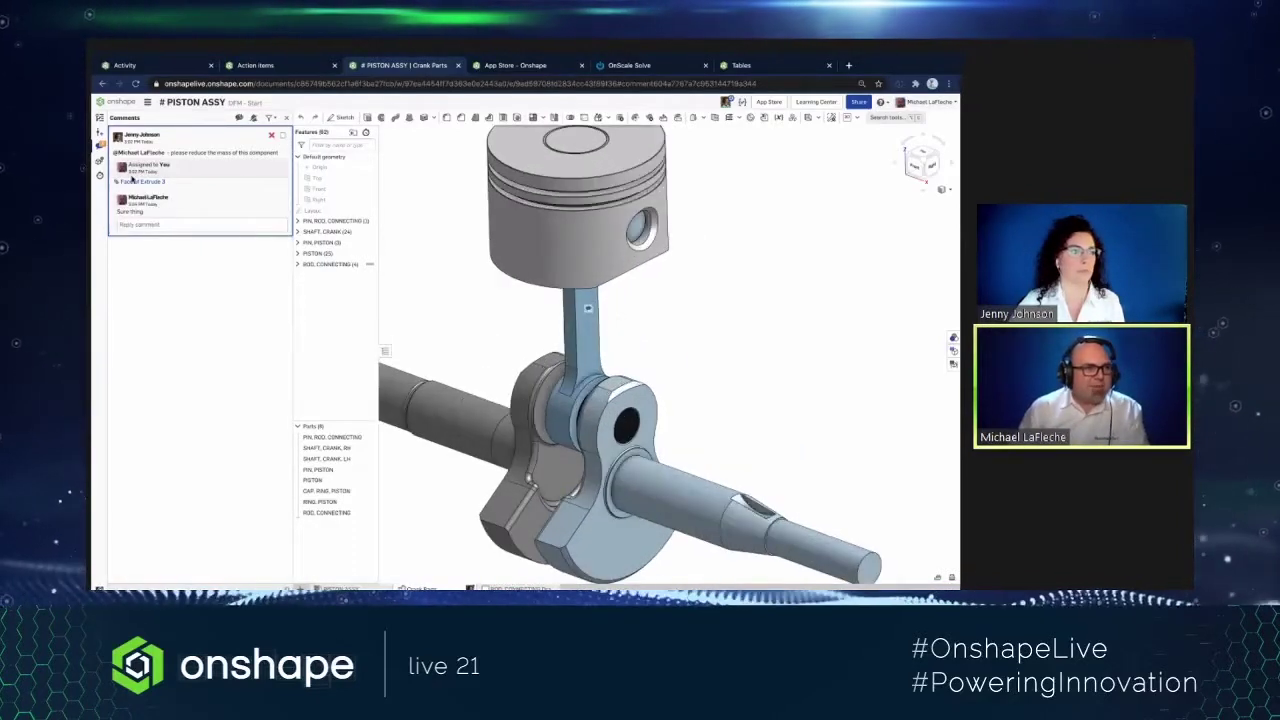
pyautogui.click(134, 182)
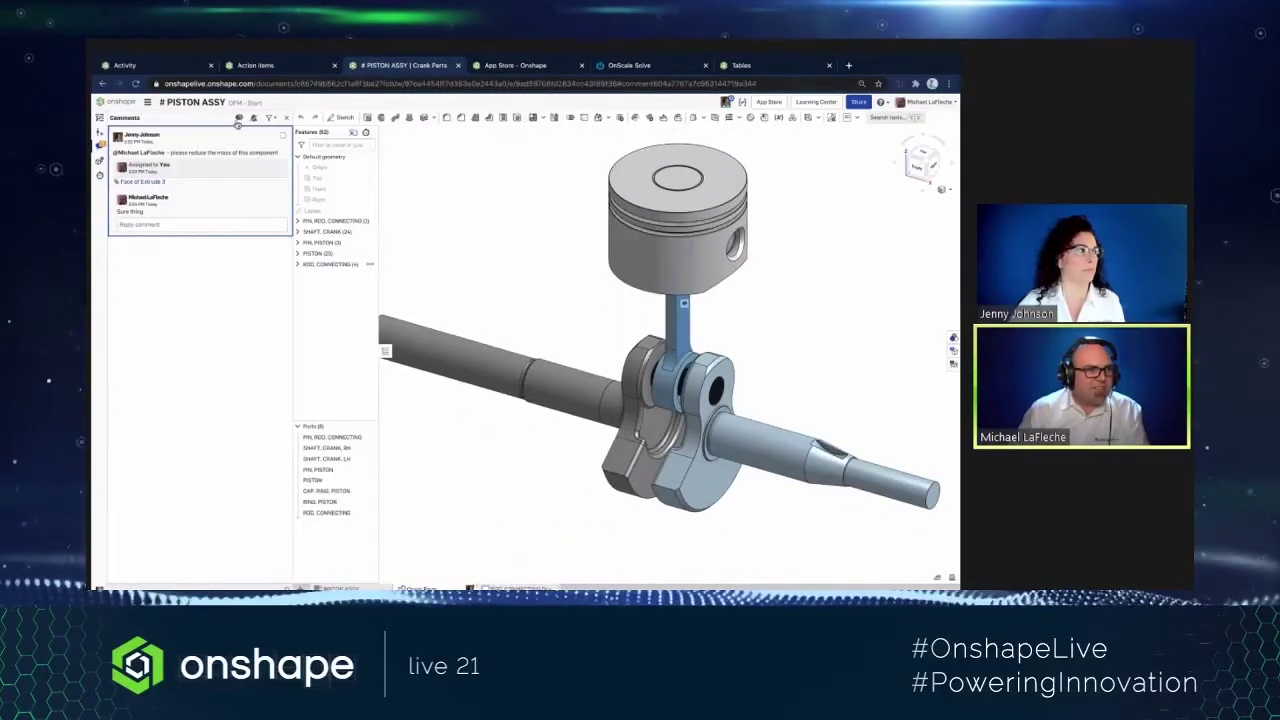
pyautogui.click(238, 120)
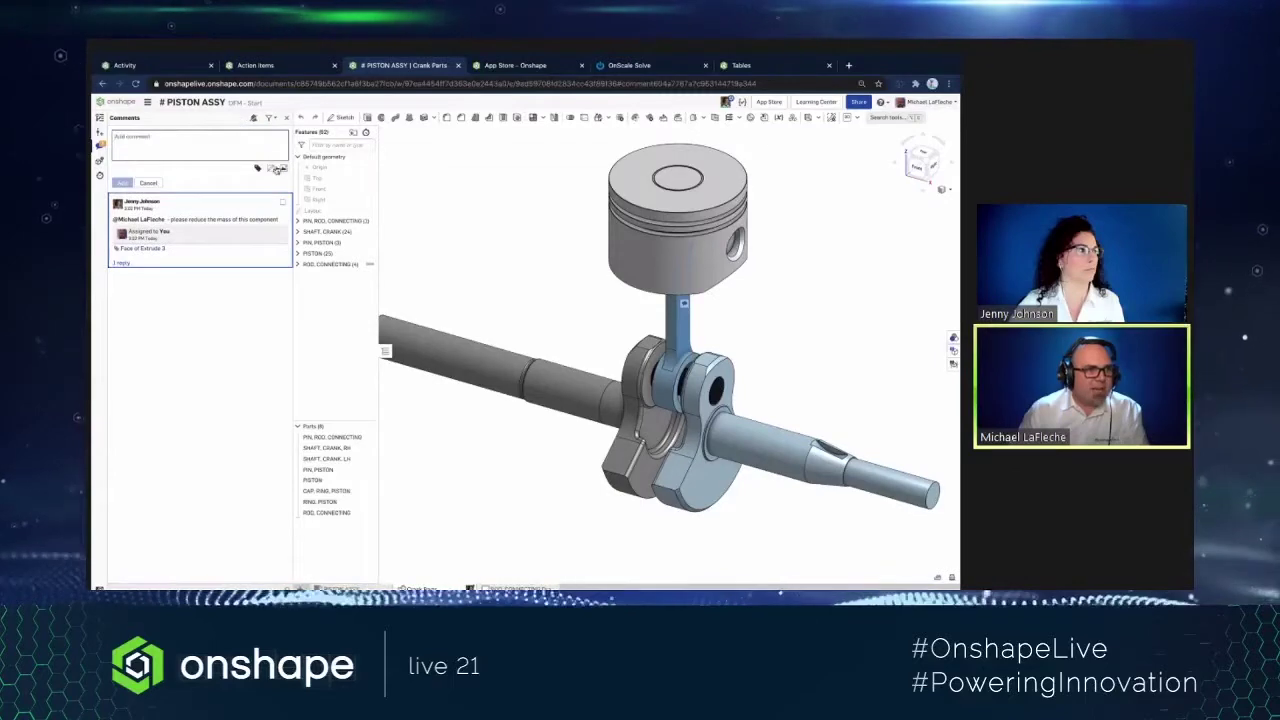
pyautogui.click(271, 169)
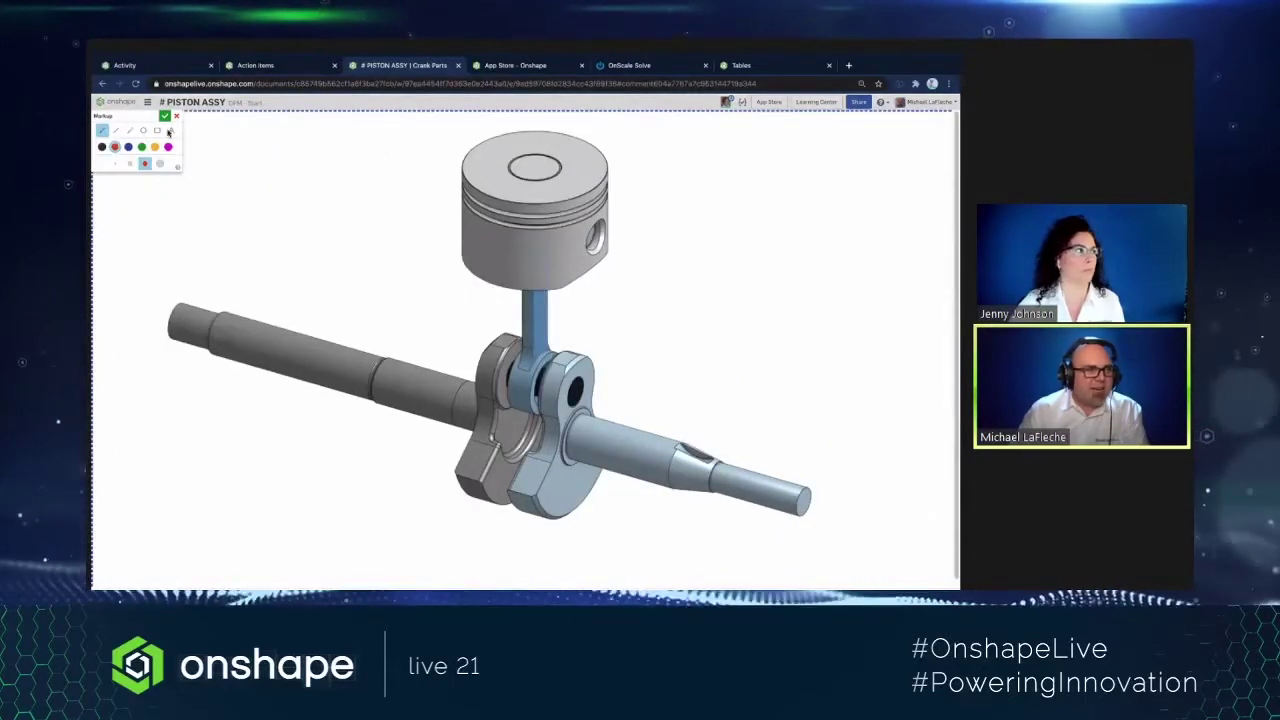
pyautogui.click(157, 131)
pyautogui.moveTo(394, 251); pyautogui.dragTo(655, 410)
pyautogui.click(102, 130)
pyautogui.moveTo(678, 284); pyautogui.dragTo(545, 328)
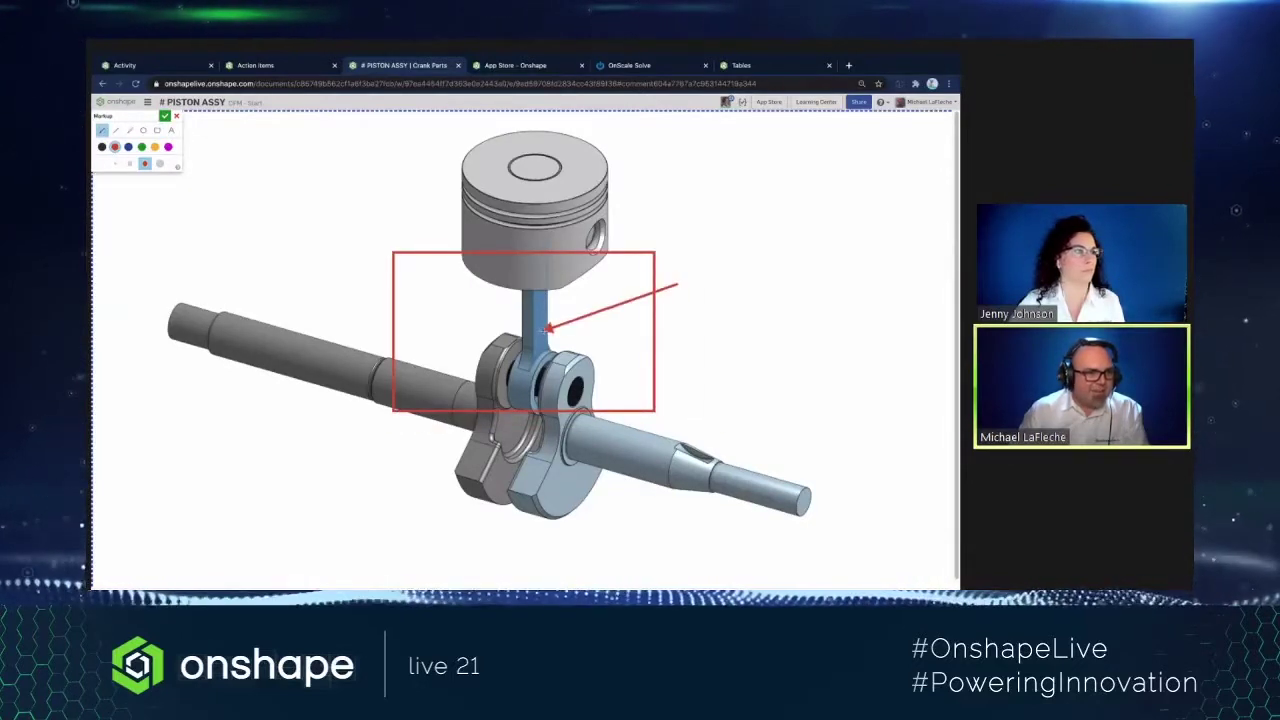
pyautogui.click(164, 116)
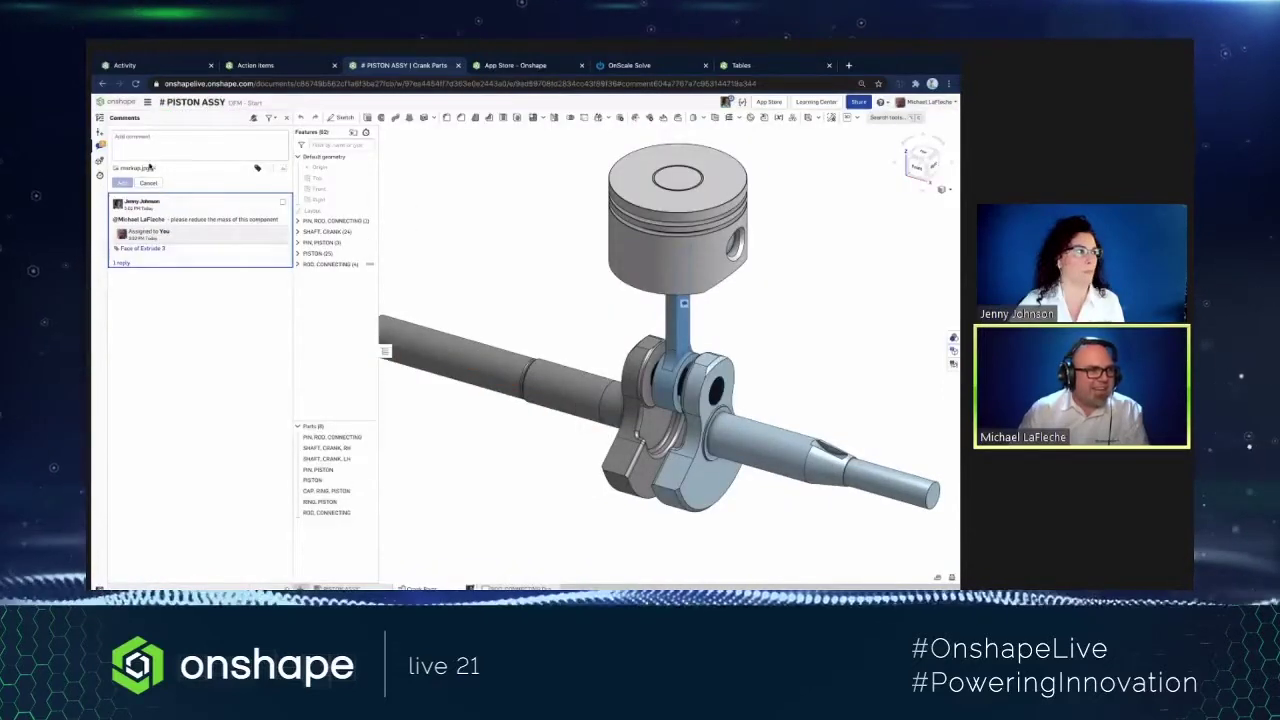
pyautogui.write('T')
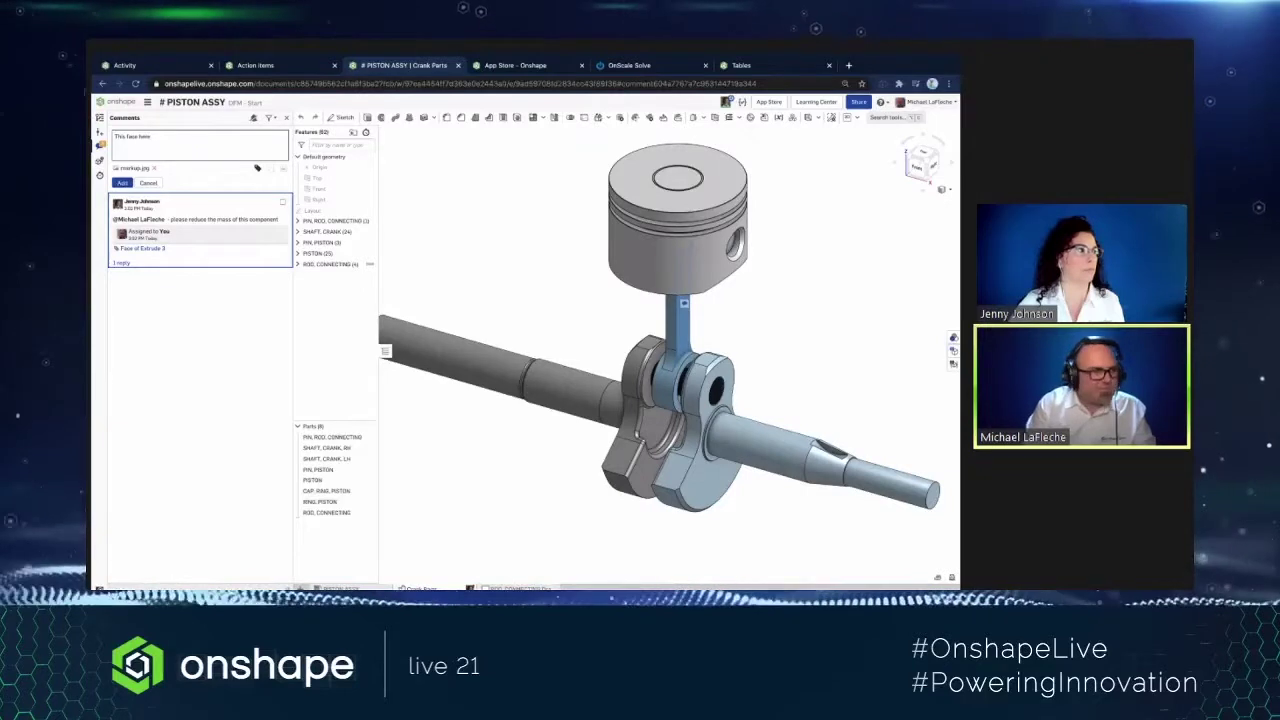
pyautogui.click(122, 183)
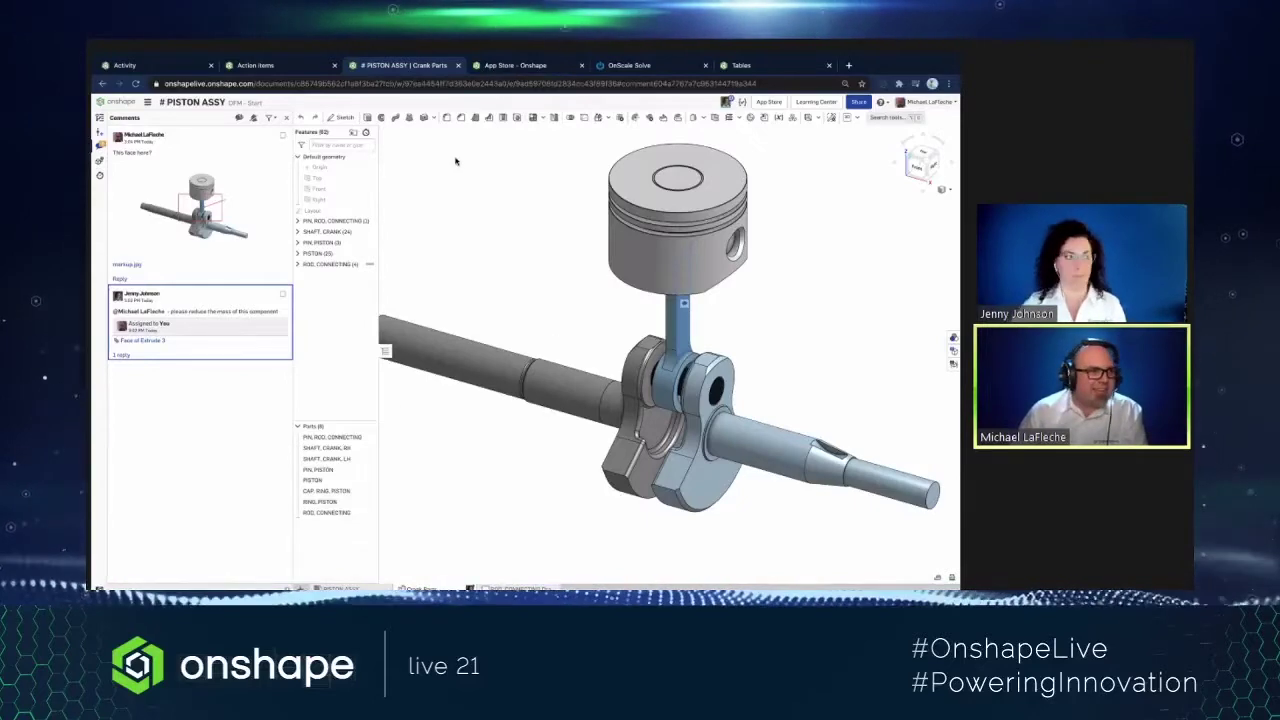
# - Review the versions and history of the PISTON ASSY document
pyautogui.click(100, 119)
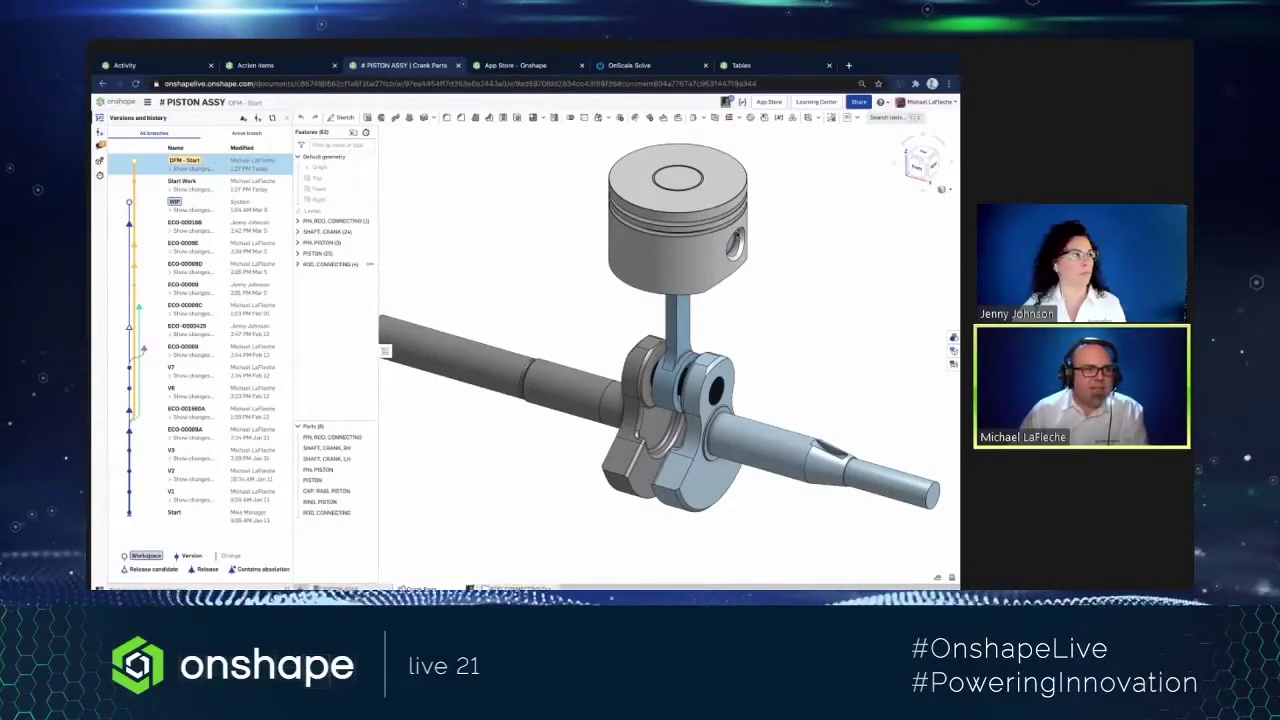
pyautogui.click(284, 117)
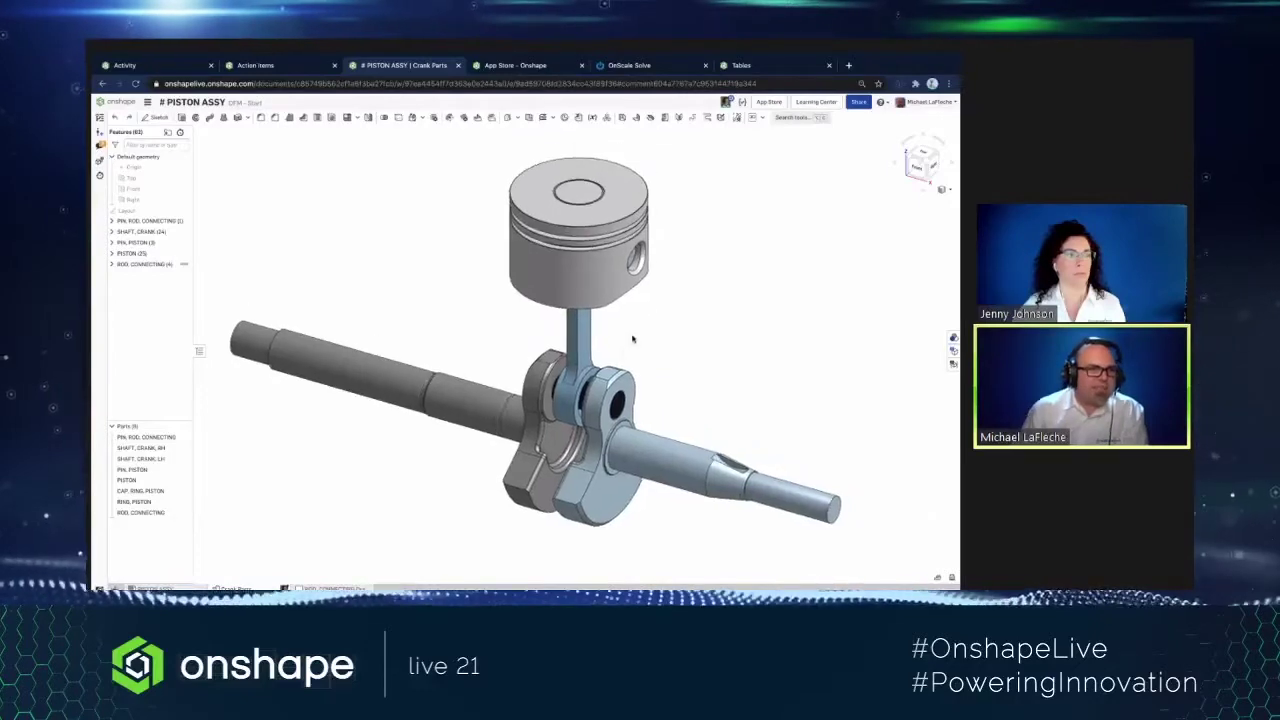
# - Inspect the connecting rod and check its mass properties
pyautogui.scroll(3, 632, 339)
pyautogui.click(565, 350)
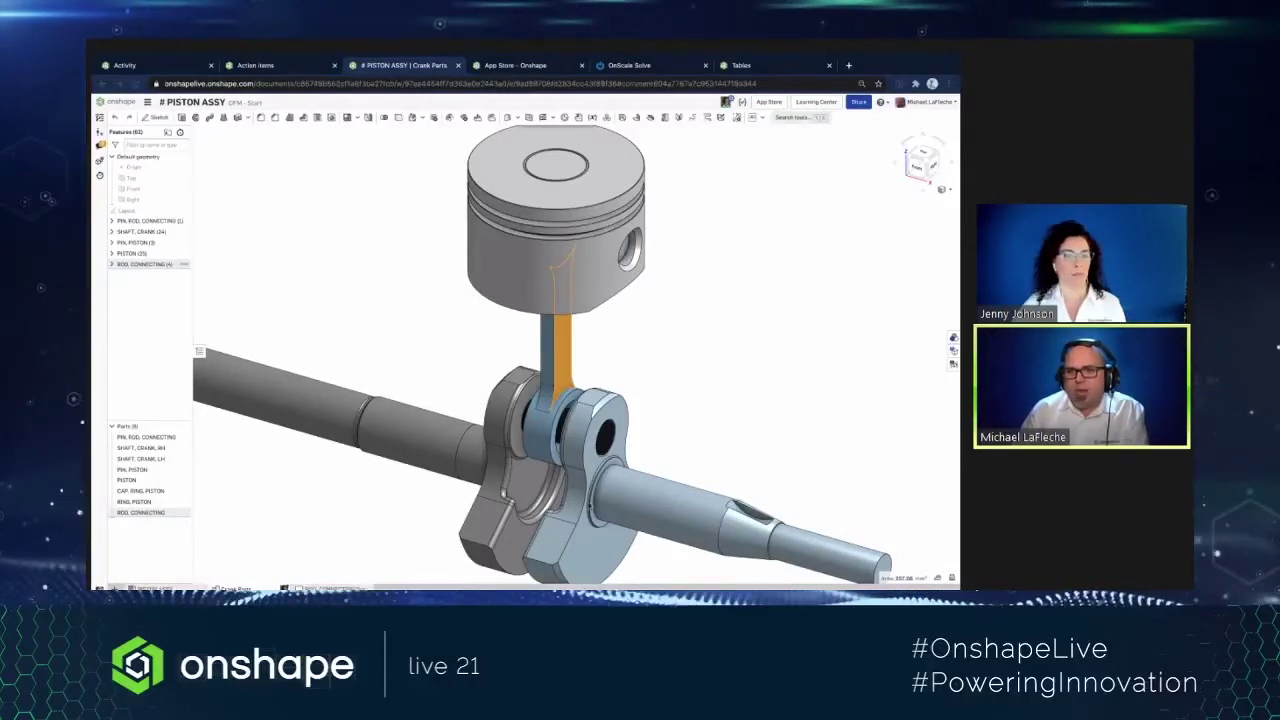
pyautogui.moveTo(684, 335); pyautogui.dragTo(640, 323, button='middle')
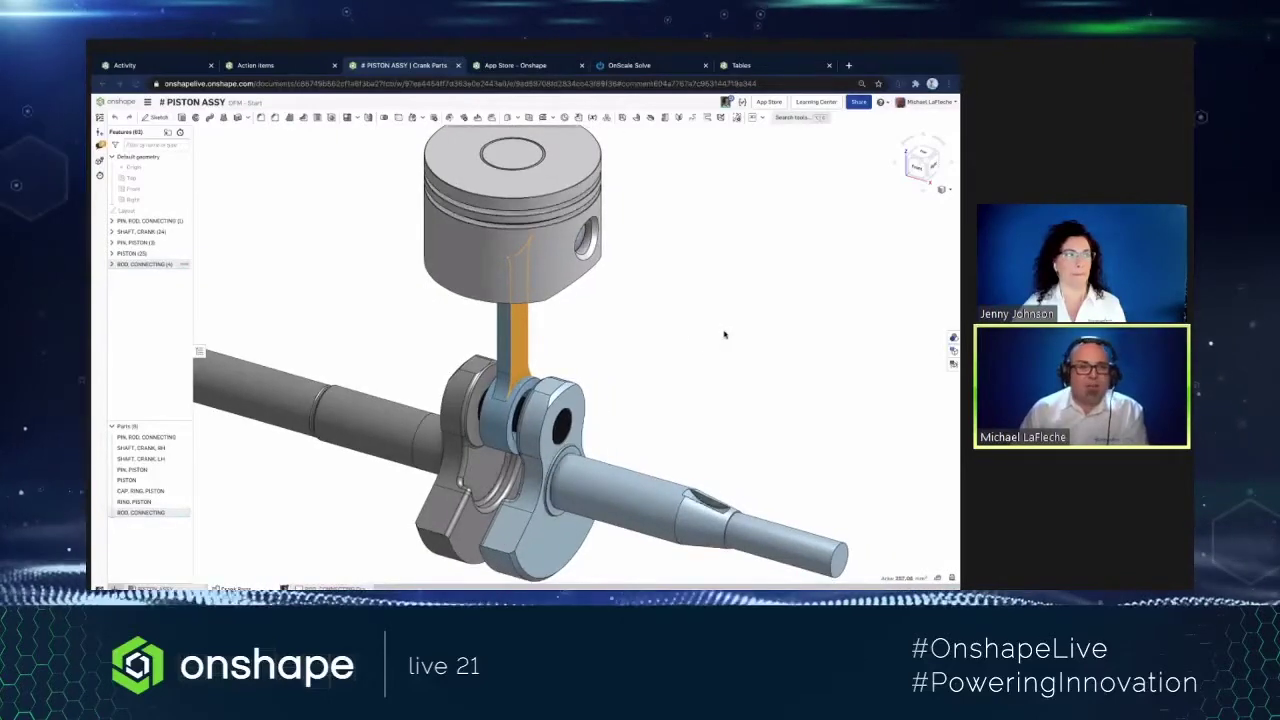
pyautogui.moveTo(726, 334); pyautogui.dragTo(637, 328, button='middle')
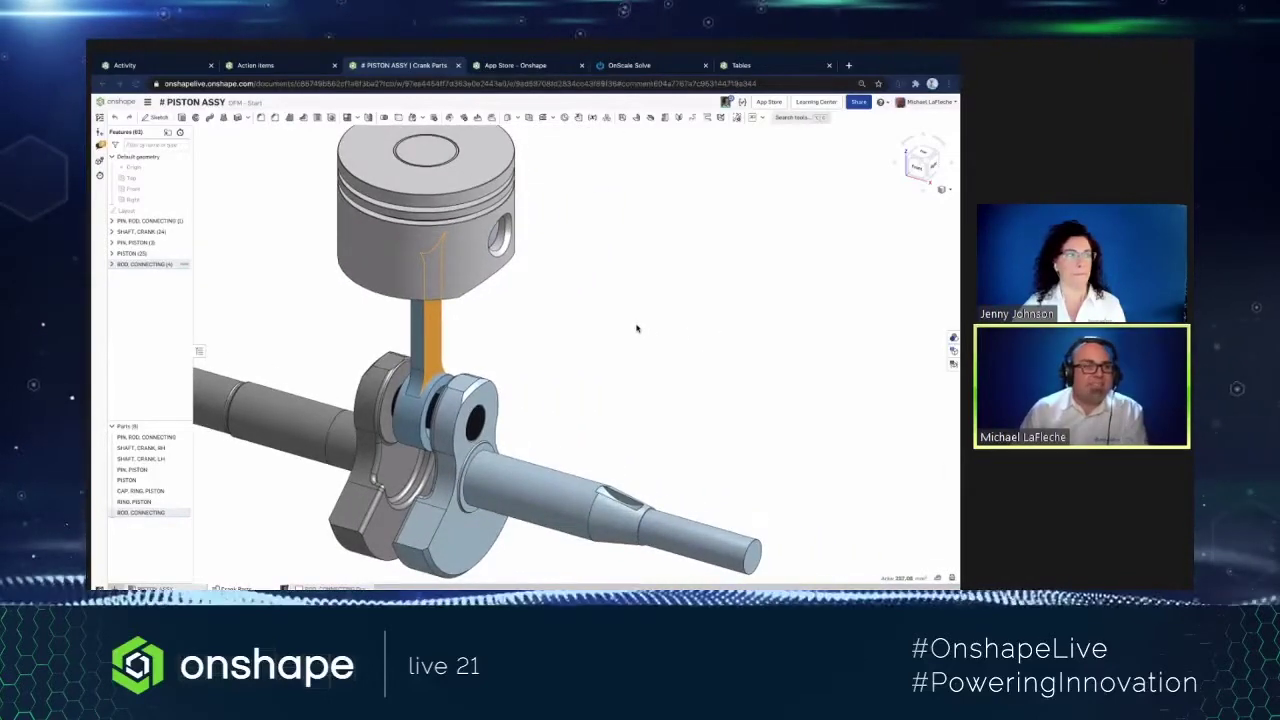
pyautogui.click(854, 491)
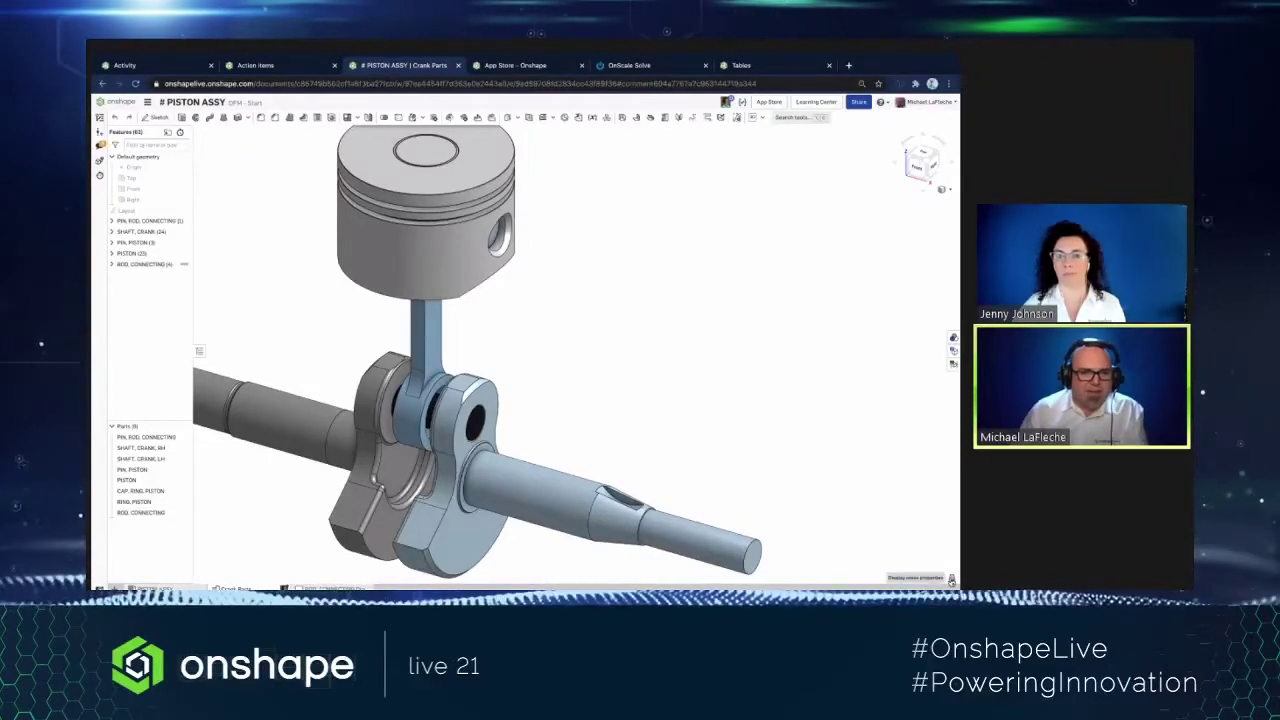
pyautogui.click(951, 579)
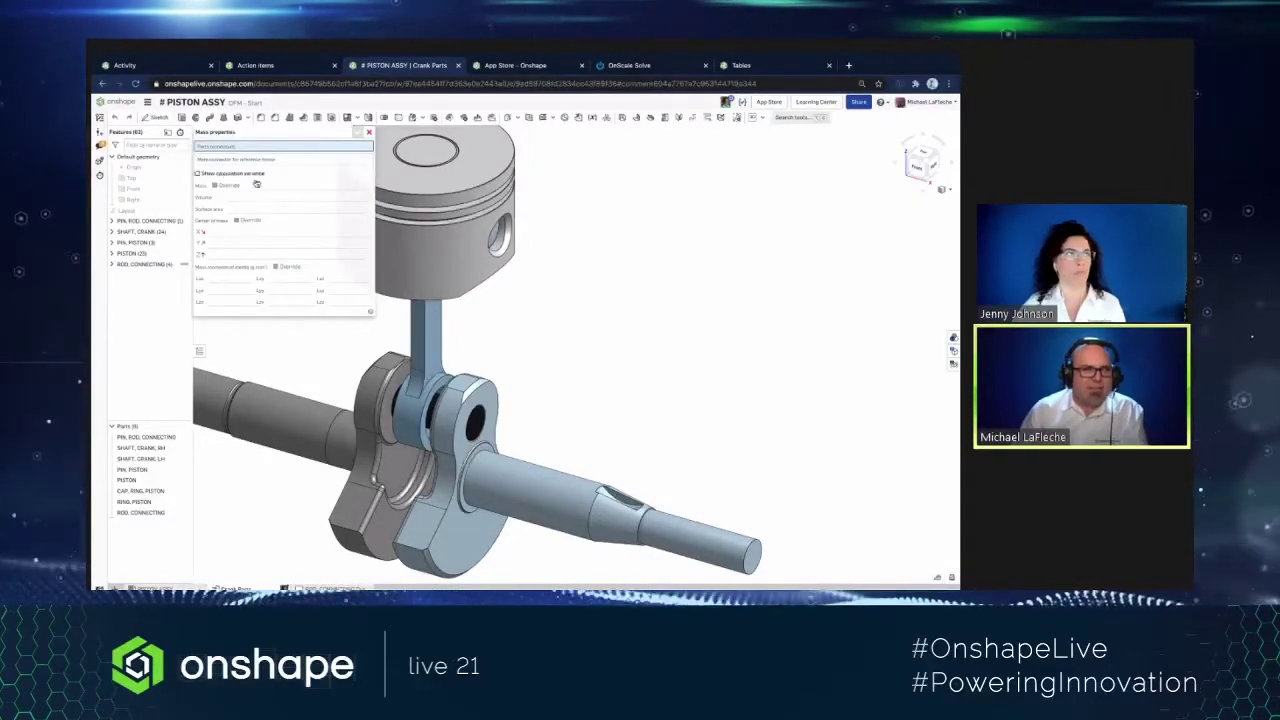
pyautogui.click(426, 311)
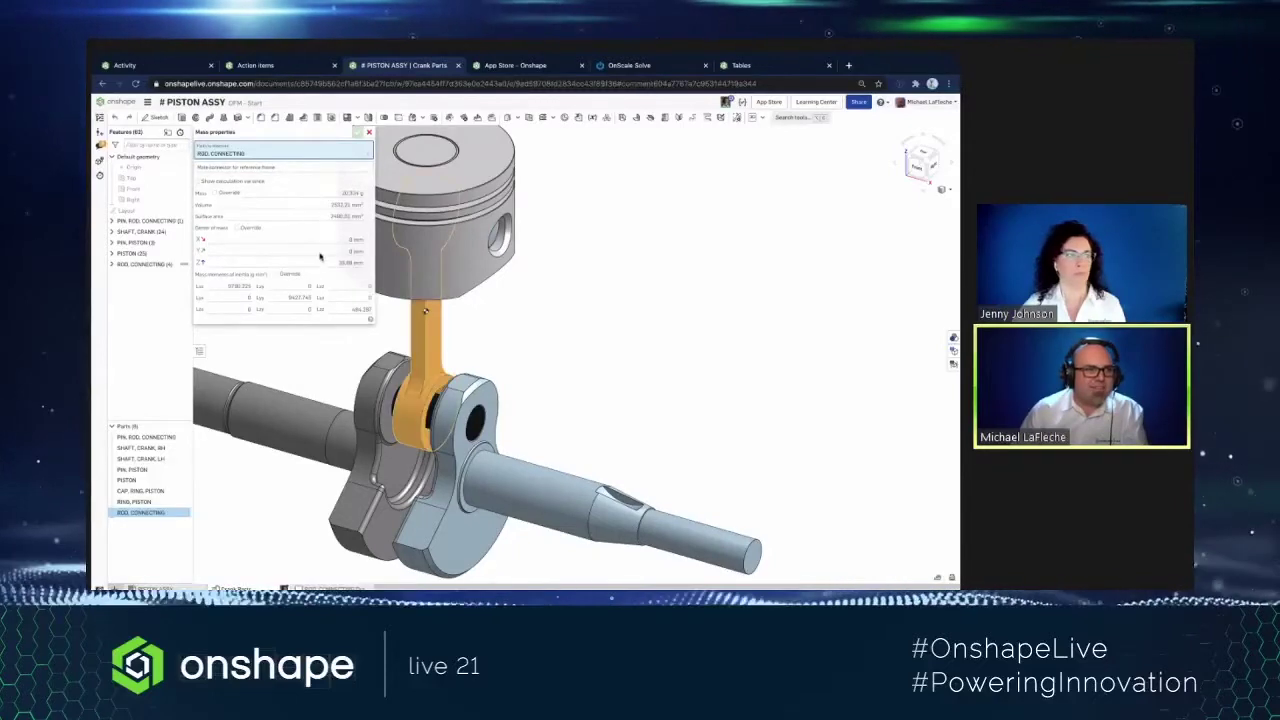
pyautogui.click(369, 131)
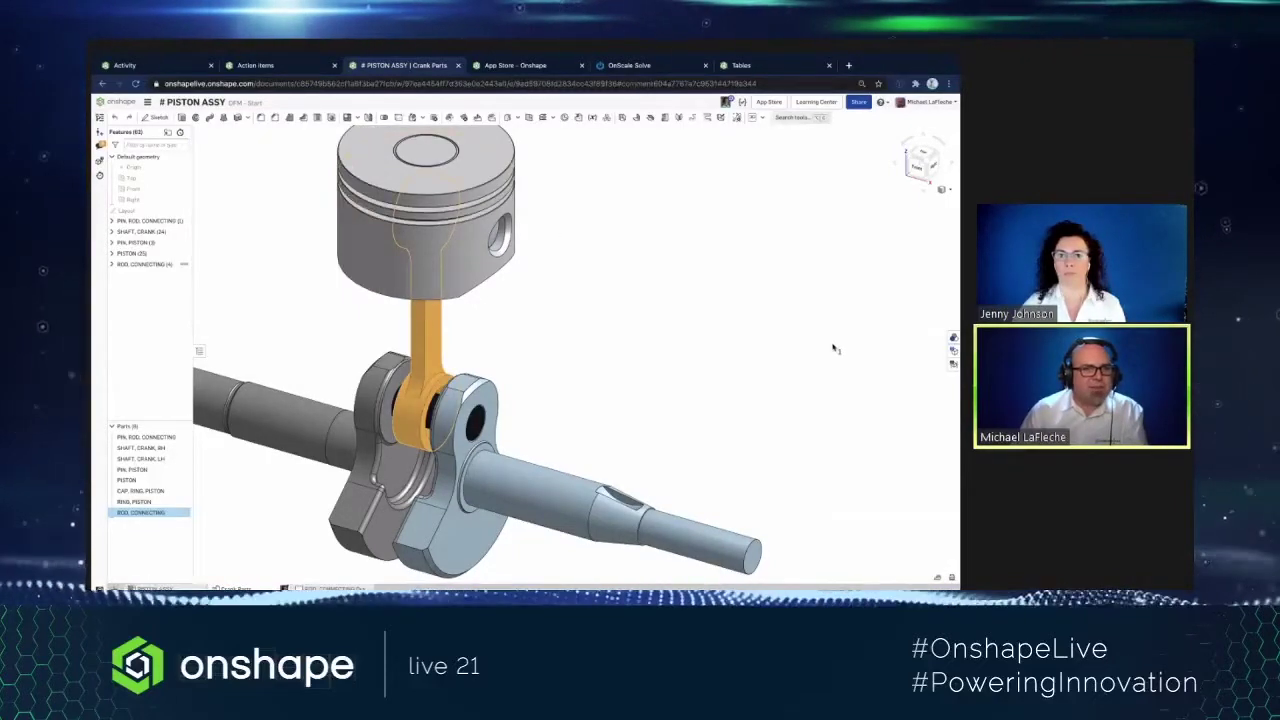
# - Show the Part masses custom table for the crank parts
pyautogui.click(930, 353)
pyautogui.click(953, 350)
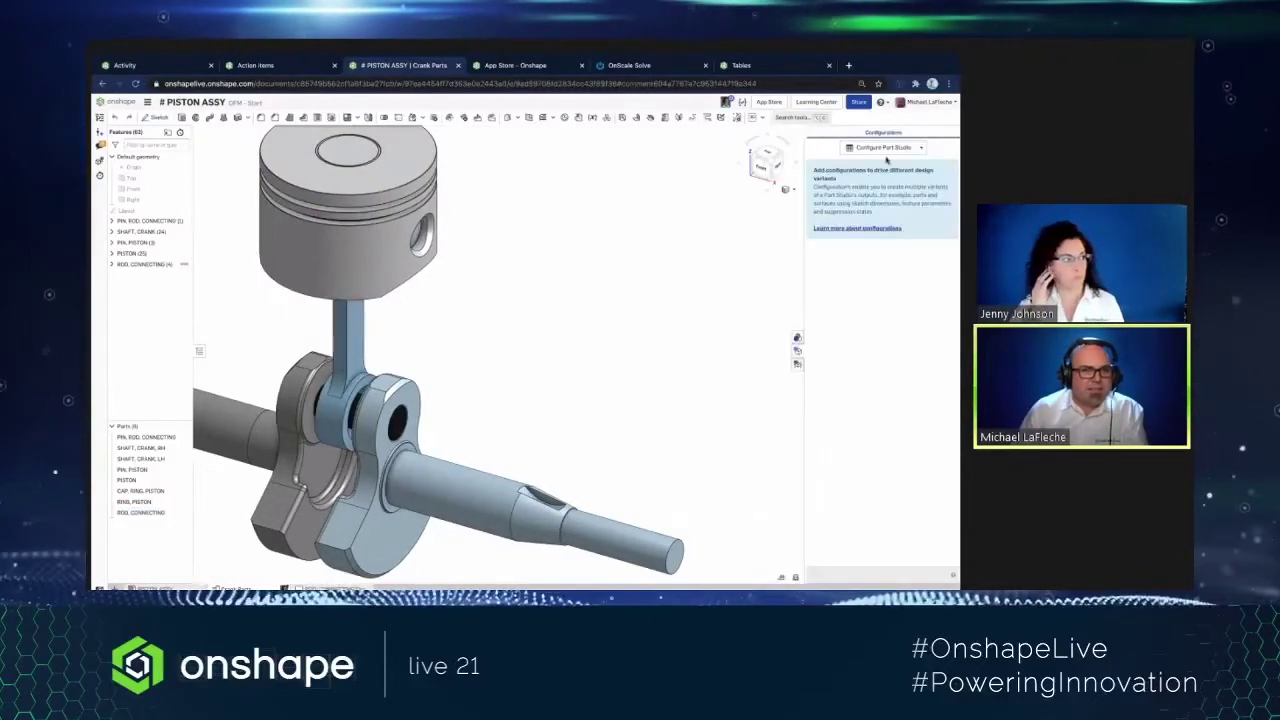
pyautogui.click(925, 148)
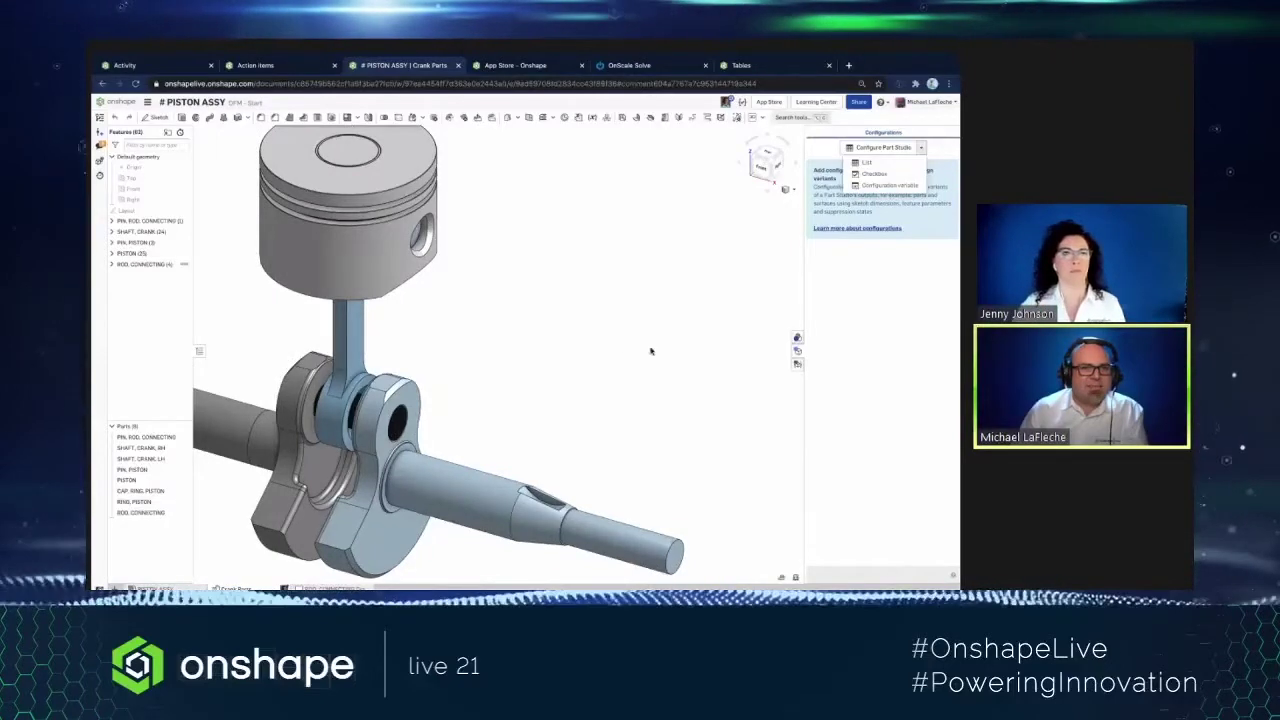
pyautogui.click(797, 364)
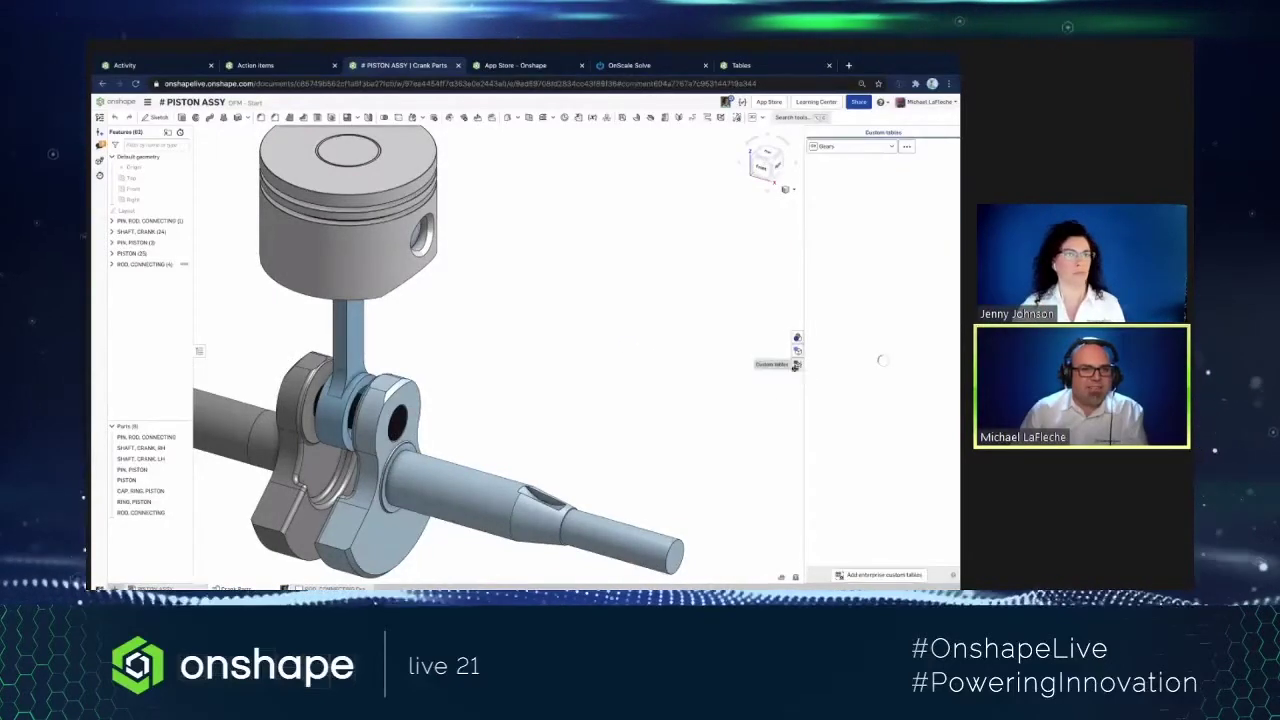
pyautogui.moveTo(799, 396); pyautogui.dragTo(725, 396)
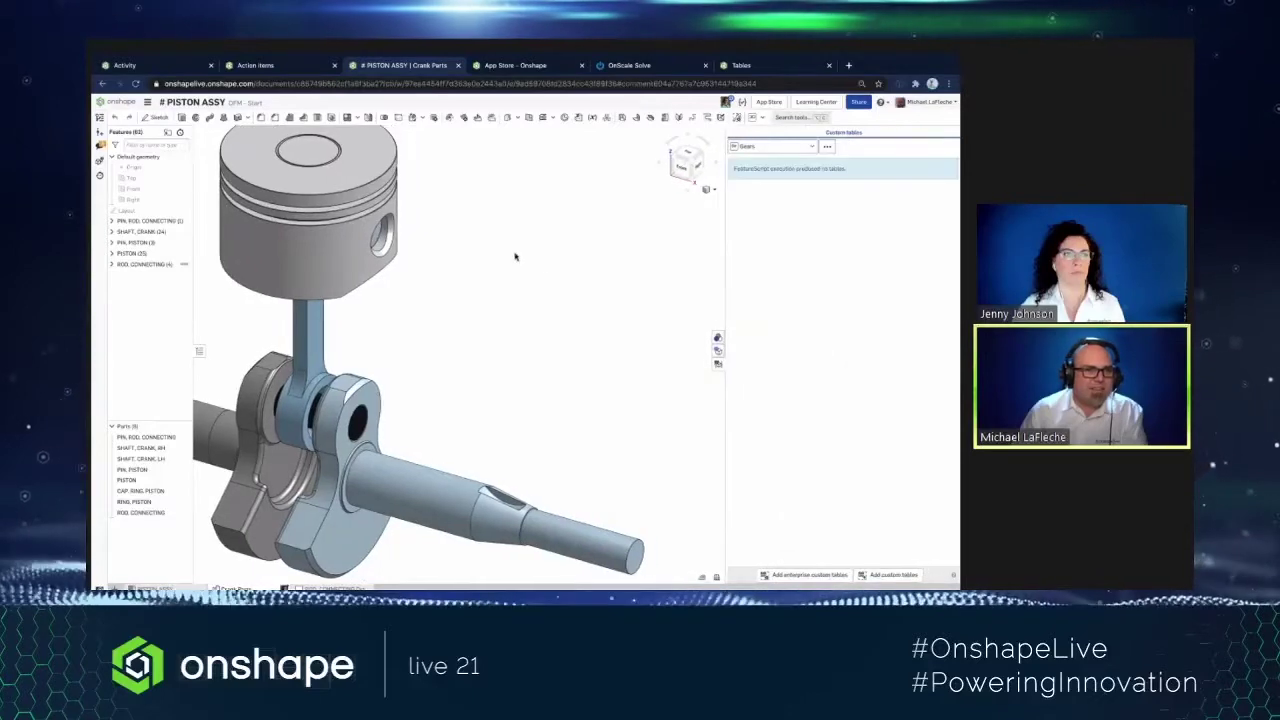
pyautogui.click(793, 147)
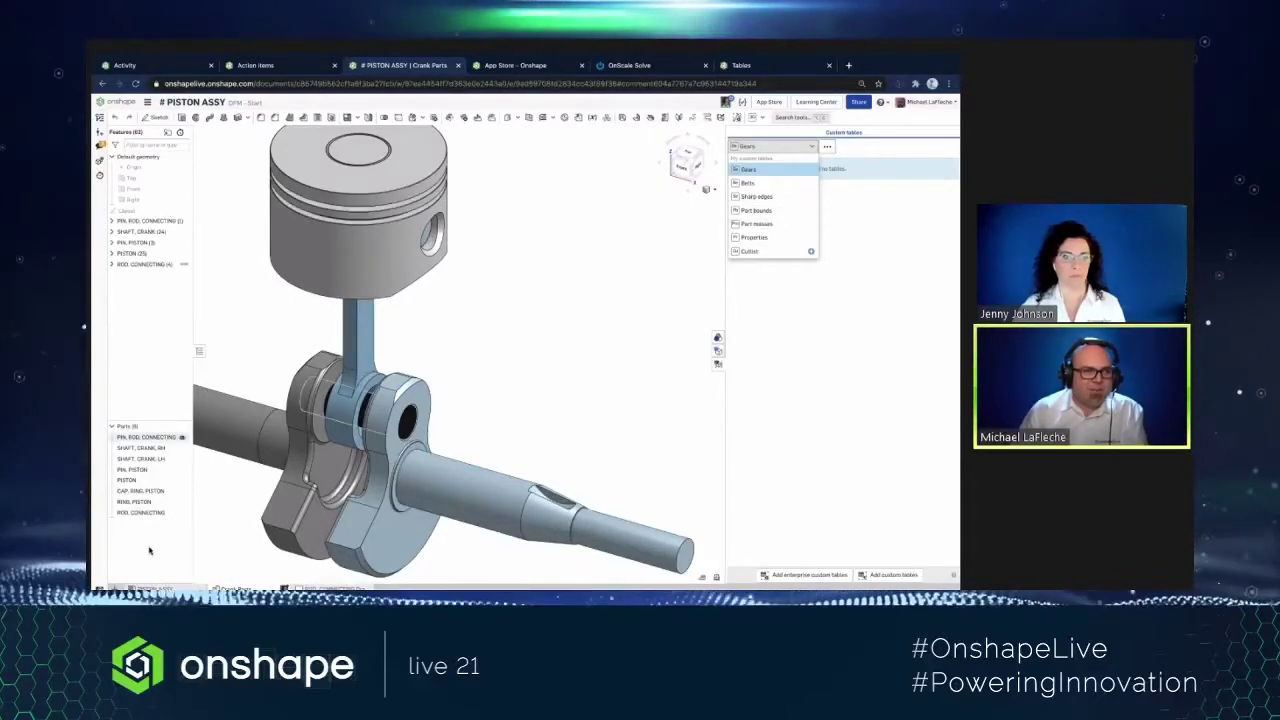
pyautogui.click(772, 223)
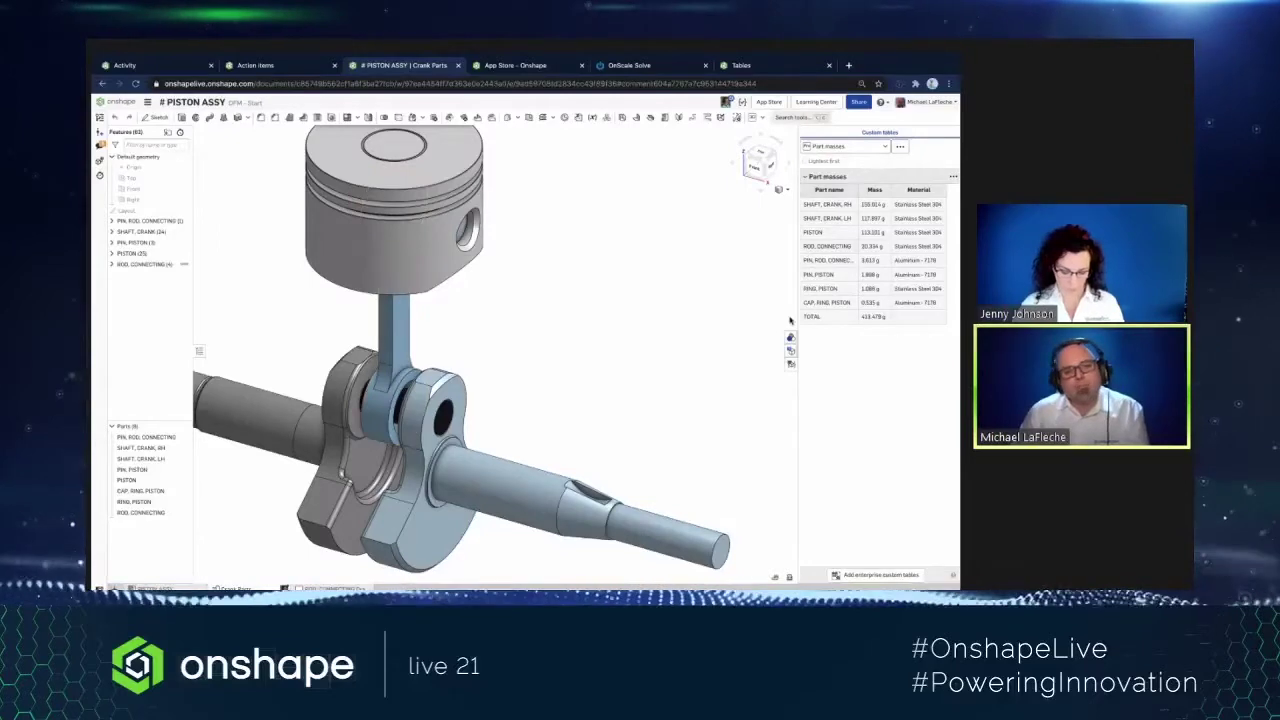
# - Examine the connecting rod's shank face and the sketch and features in the ROD, CONNECTING folder
pyautogui.click(397, 316)
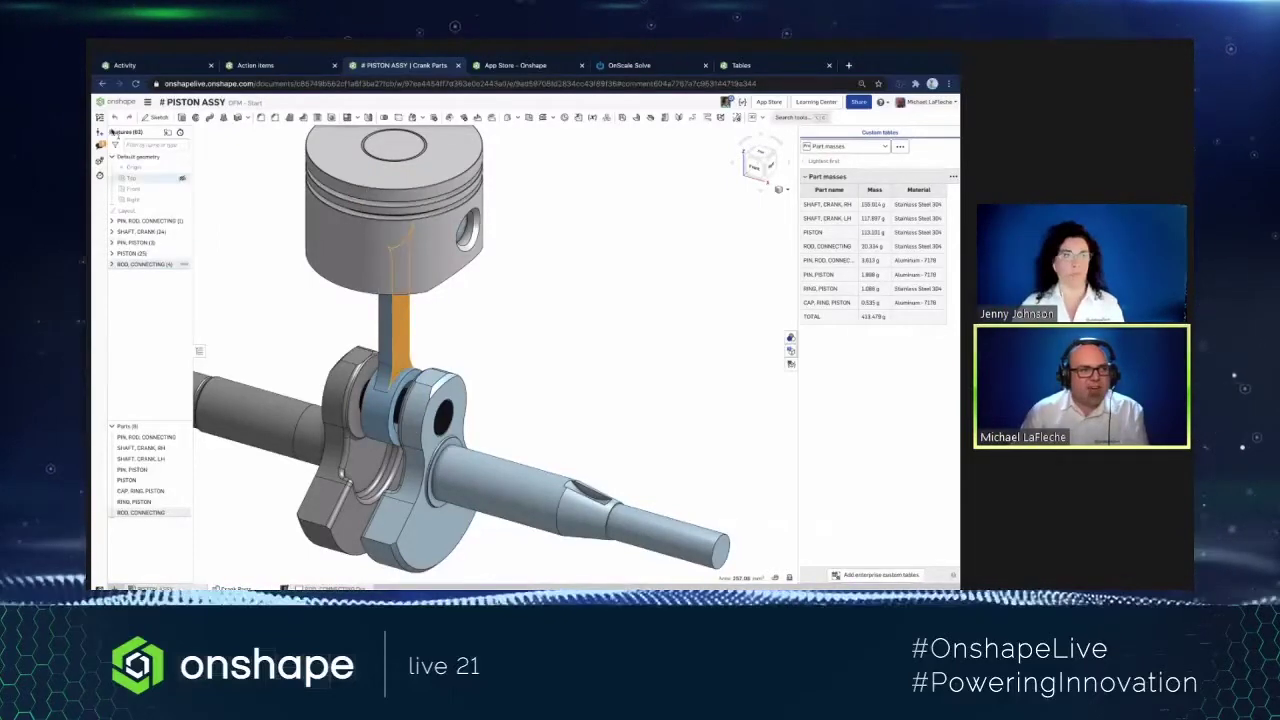
pyautogui.click(120, 266)
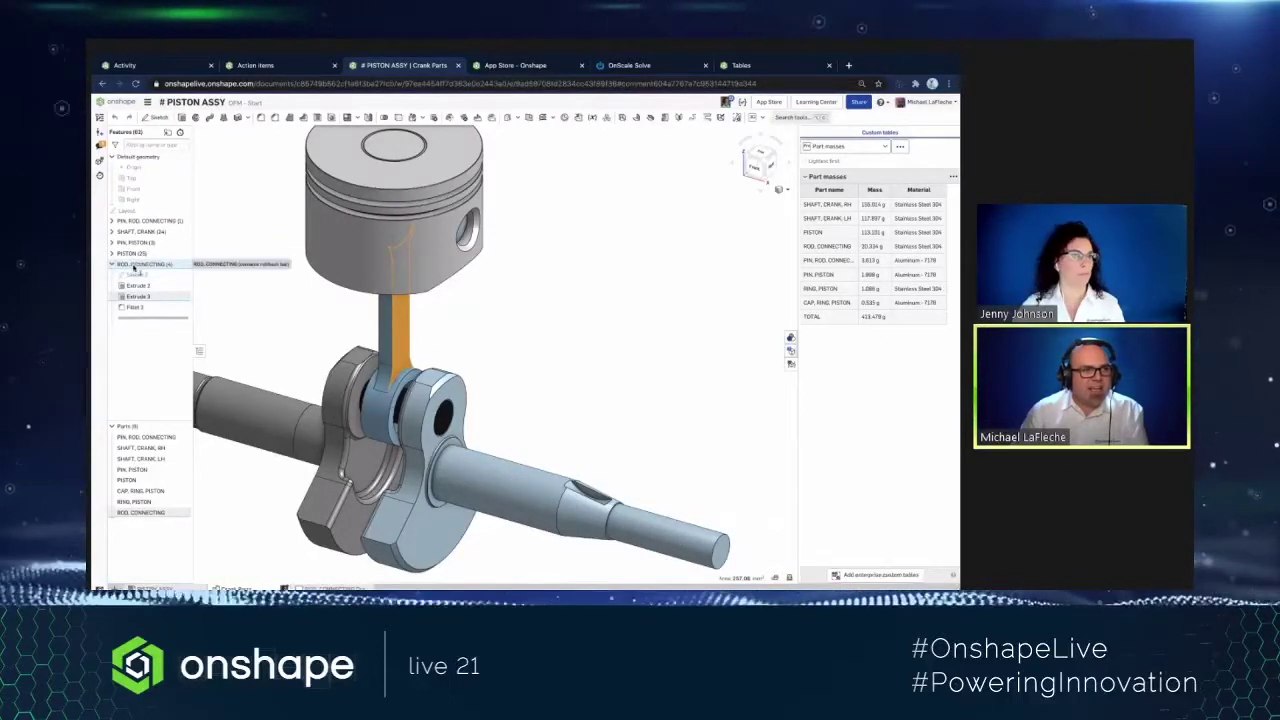
pyautogui.click(137, 275)
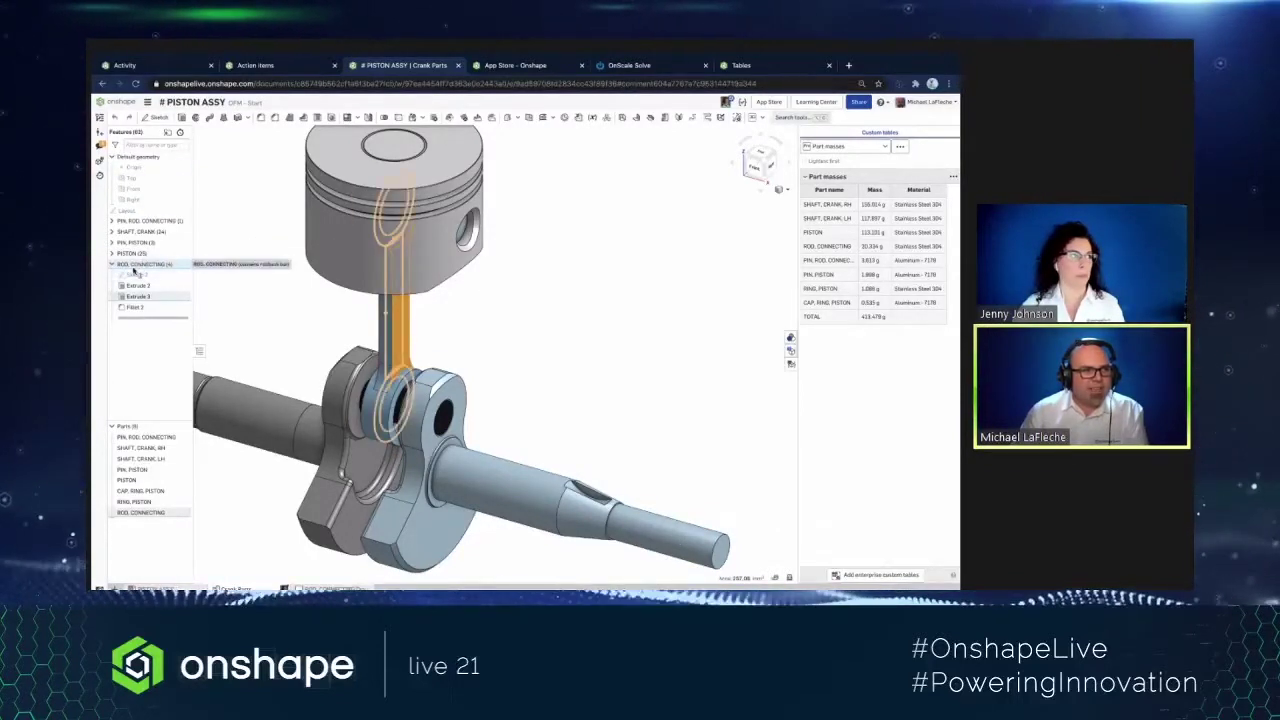
pyautogui.click(521, 328)
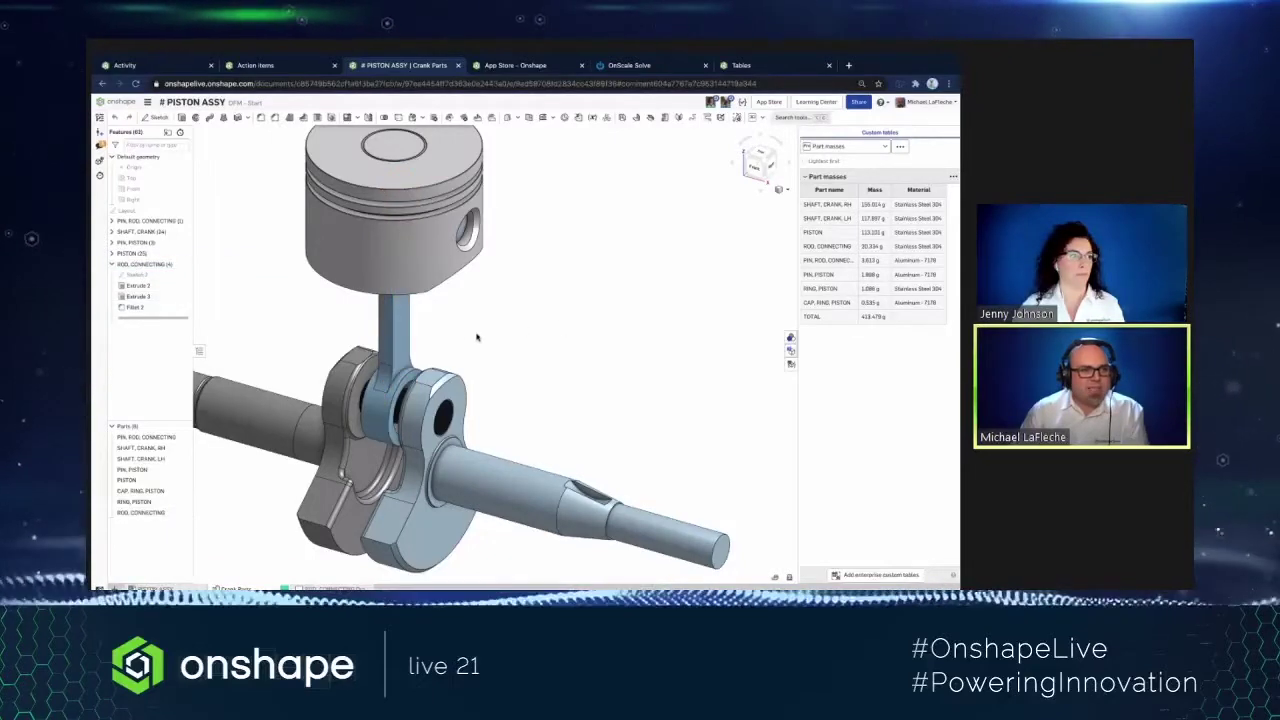
pyautogui.moveTo(477, 337); pyautogui.dragTo(430, 368, button='right')
pyautogui.click(428, 374)
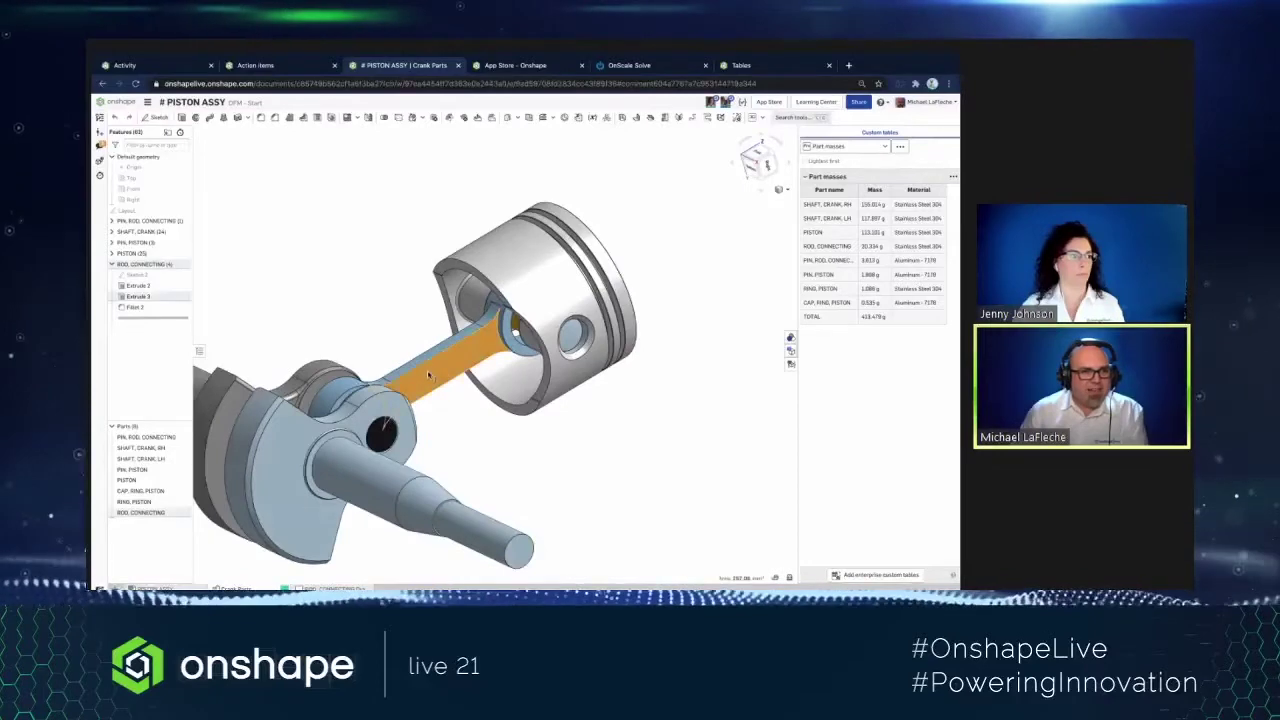
pyautogui.scroll(5, 430, 372)
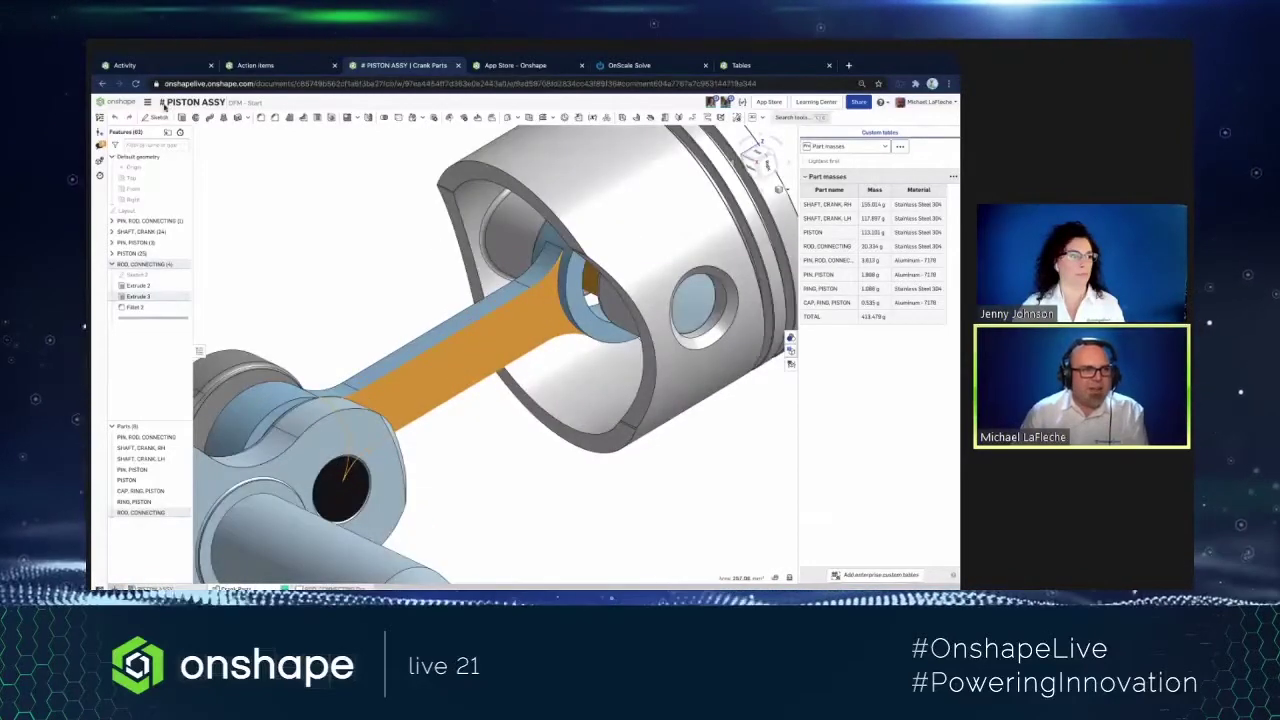
pyautogui.press('Escape')
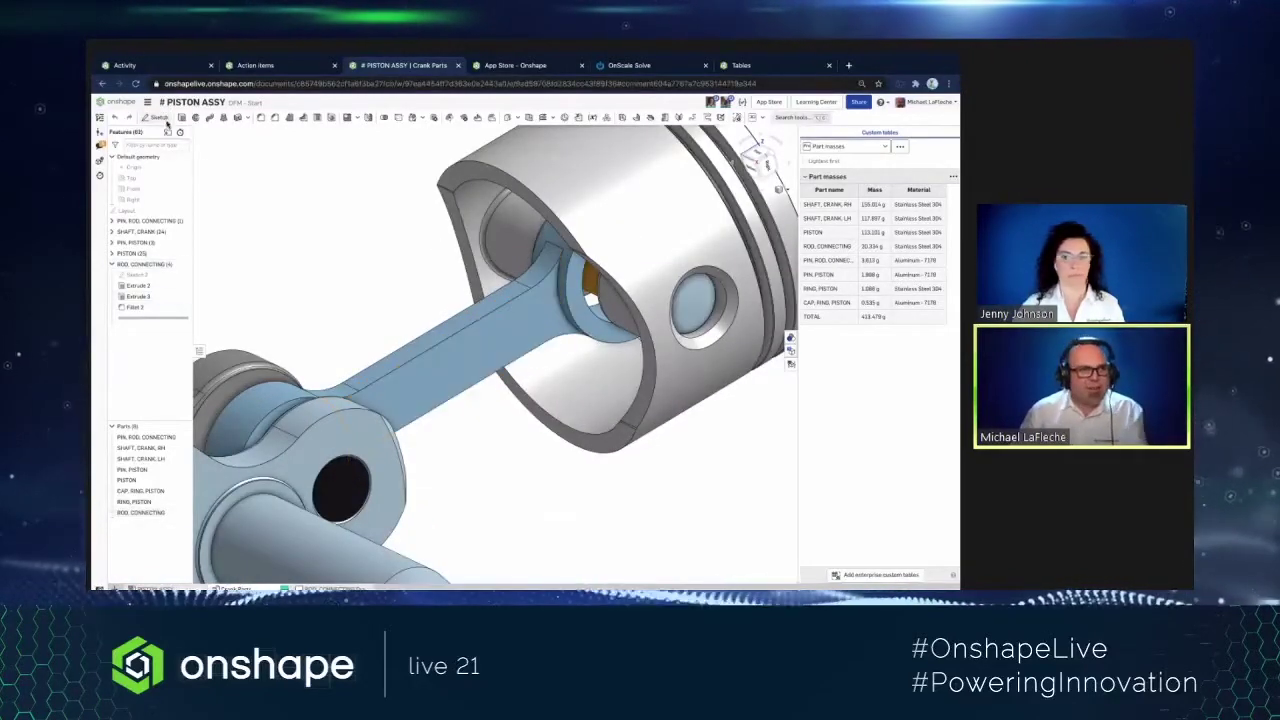
pyautogui.click(163, 119)
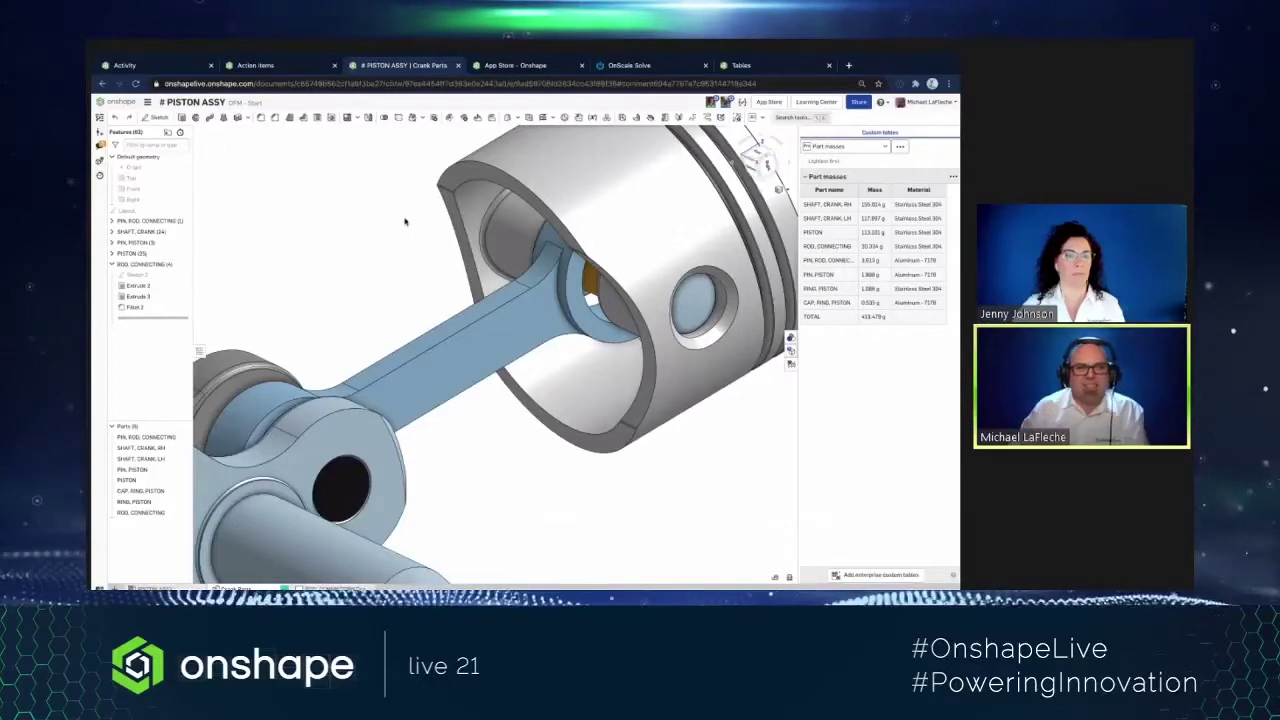
pyautogui.moveTo(455, 296); pyautogui.dragTo(460, 303, button='right')
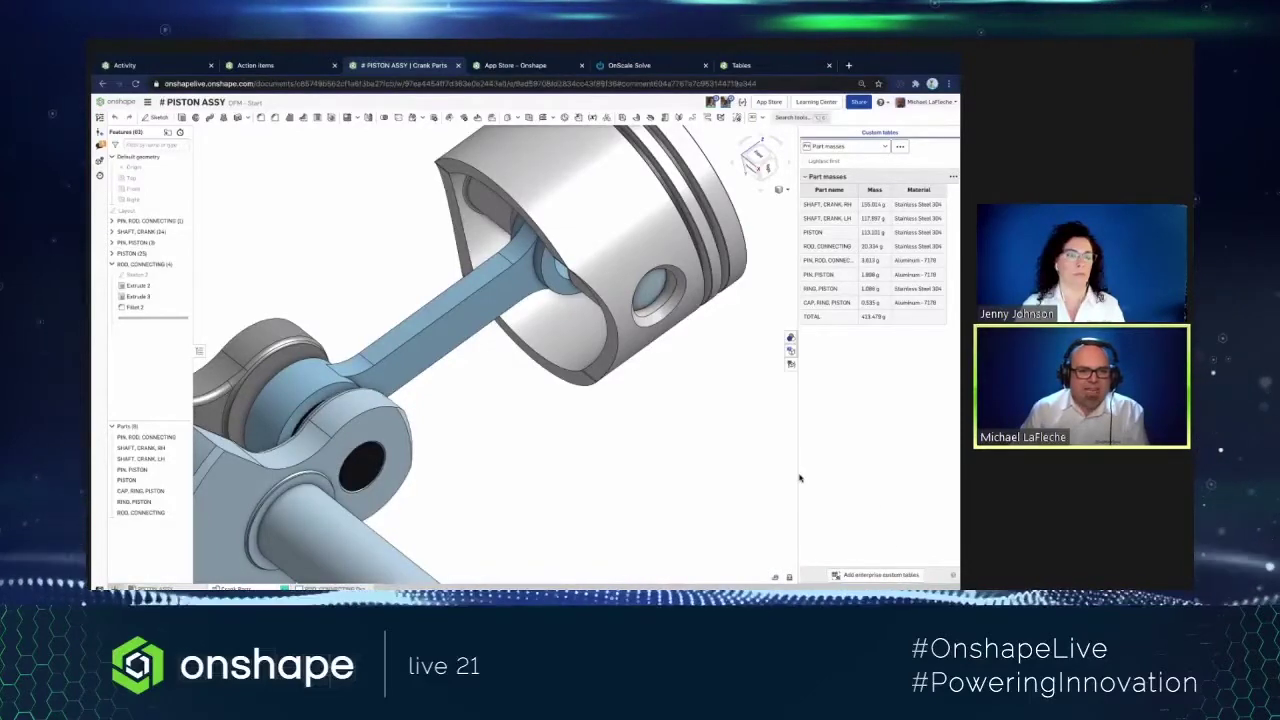
# - Browse the custom table samples available from other documents
pyautogui.moveTo(799, 478); pyautogui.dragTo(753, 470)
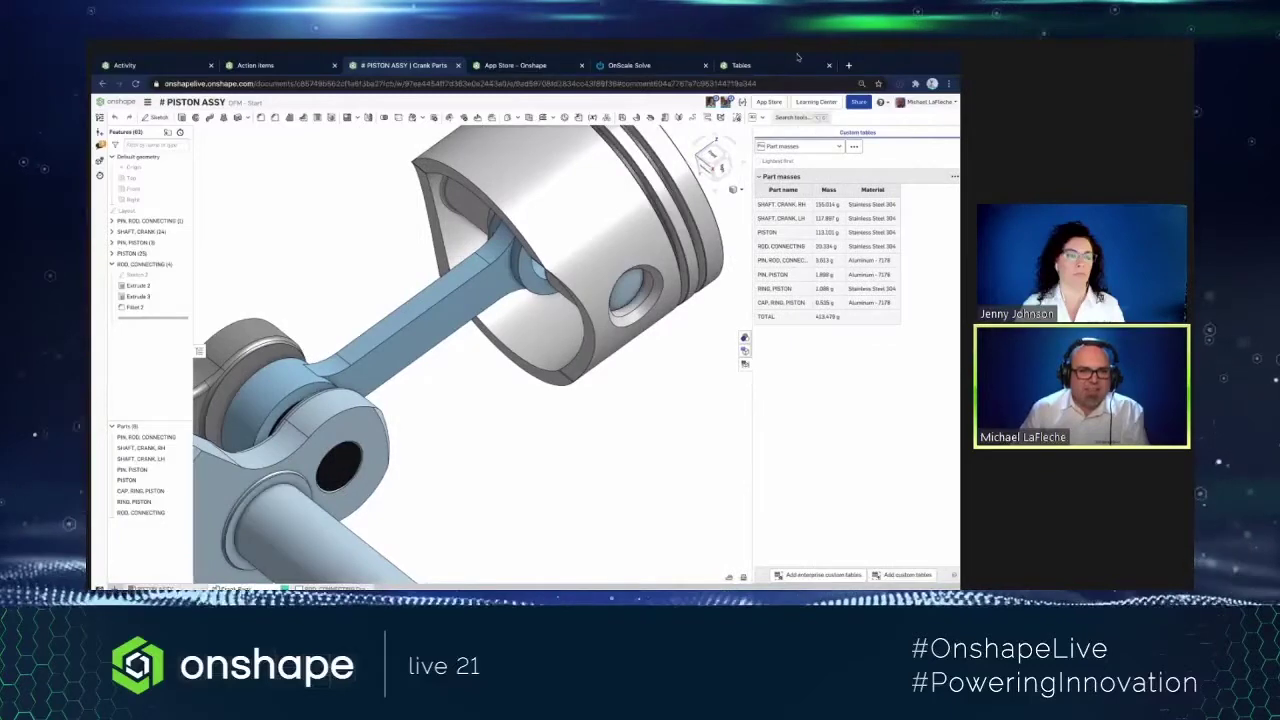
pyautogui.click(903, 574)
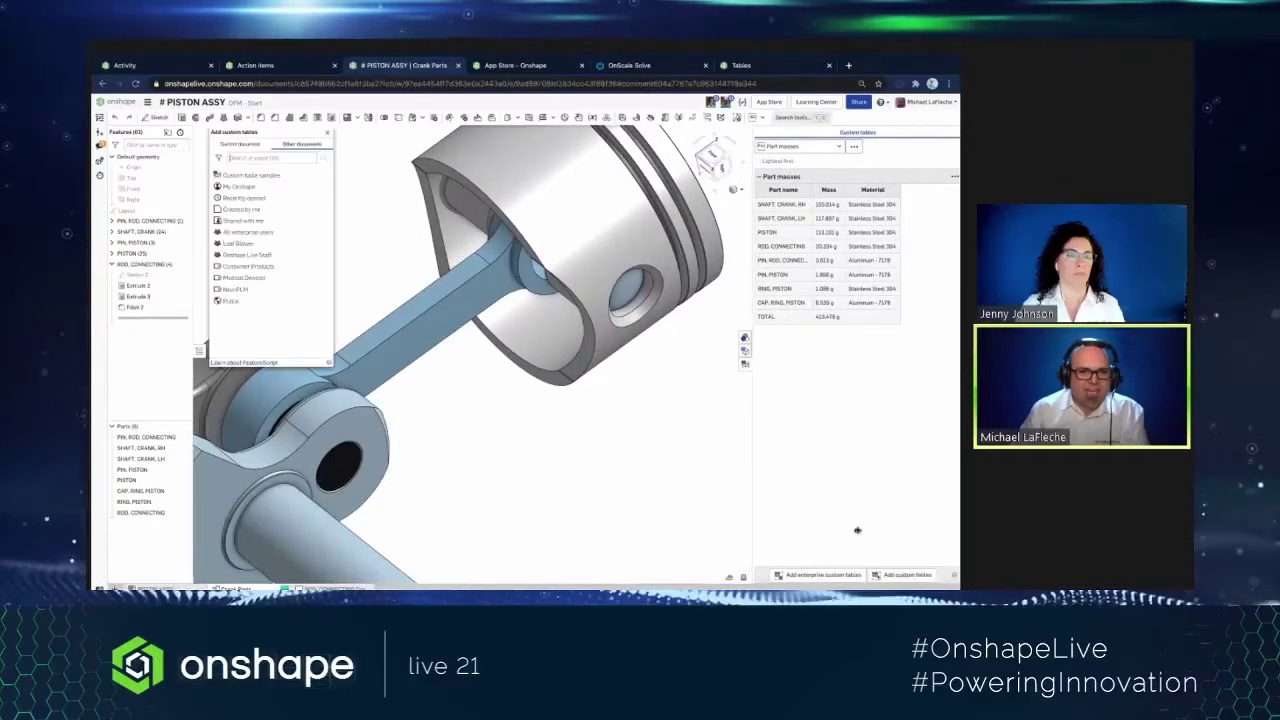
pyautogui.click(263, 176)
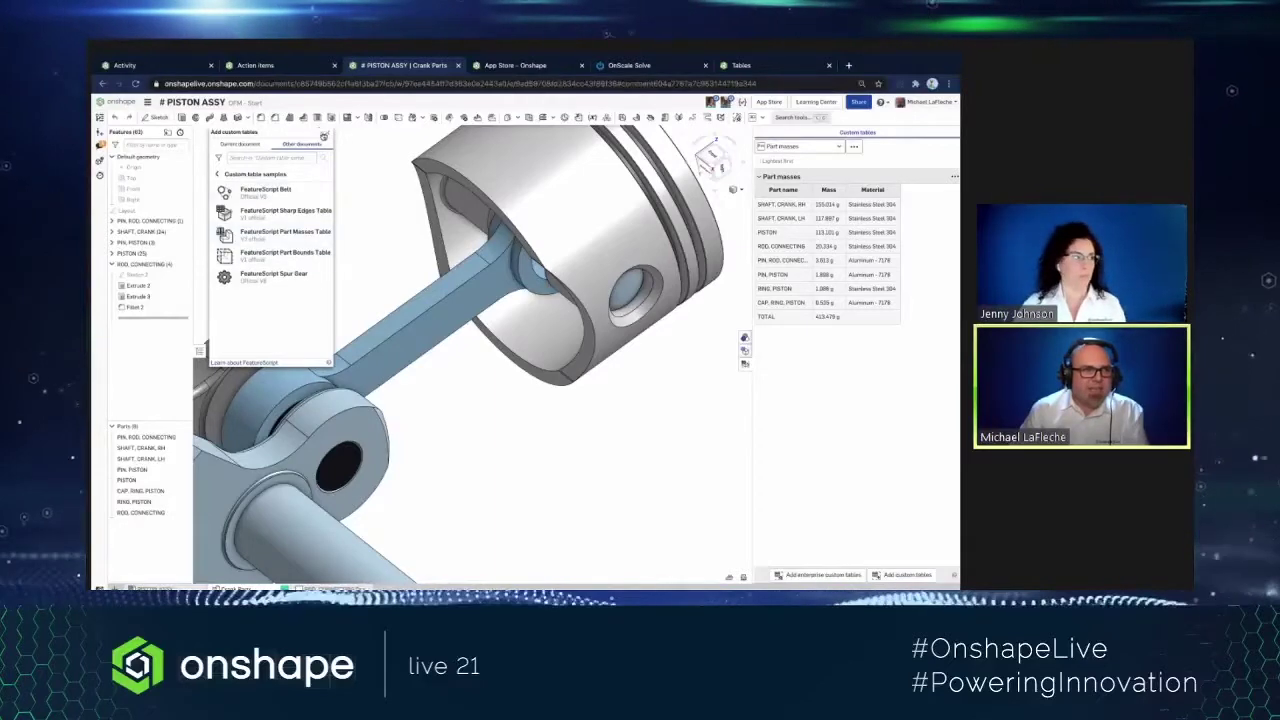
pyautogui.click(324, 135)
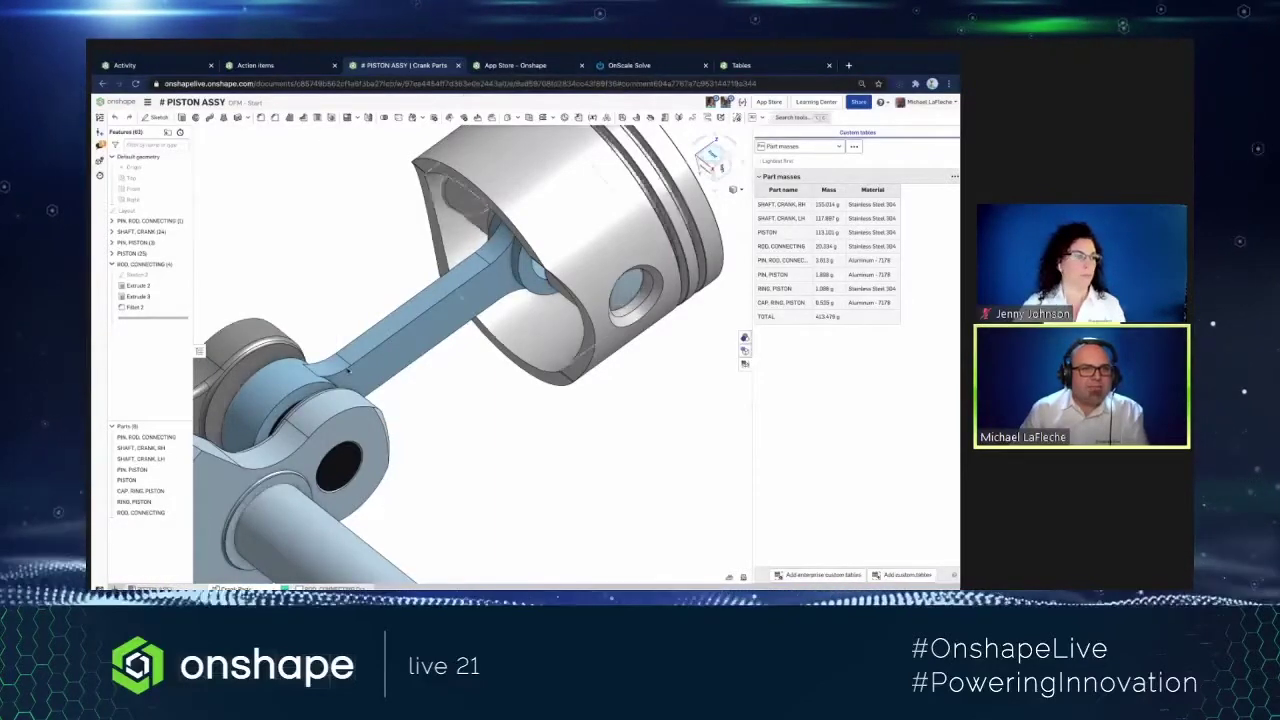
# - Look through the full list of installed custom features
pyautogui.click(763, 118)
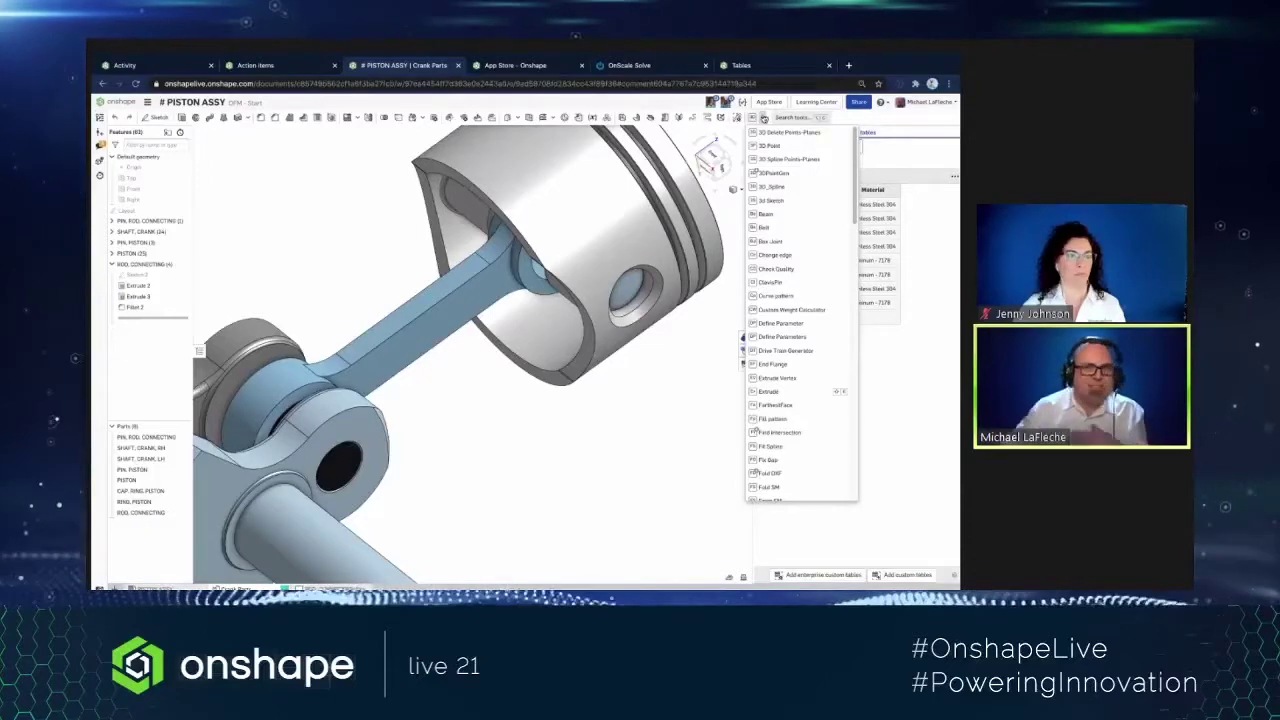
pyautogui.click(787, 118)
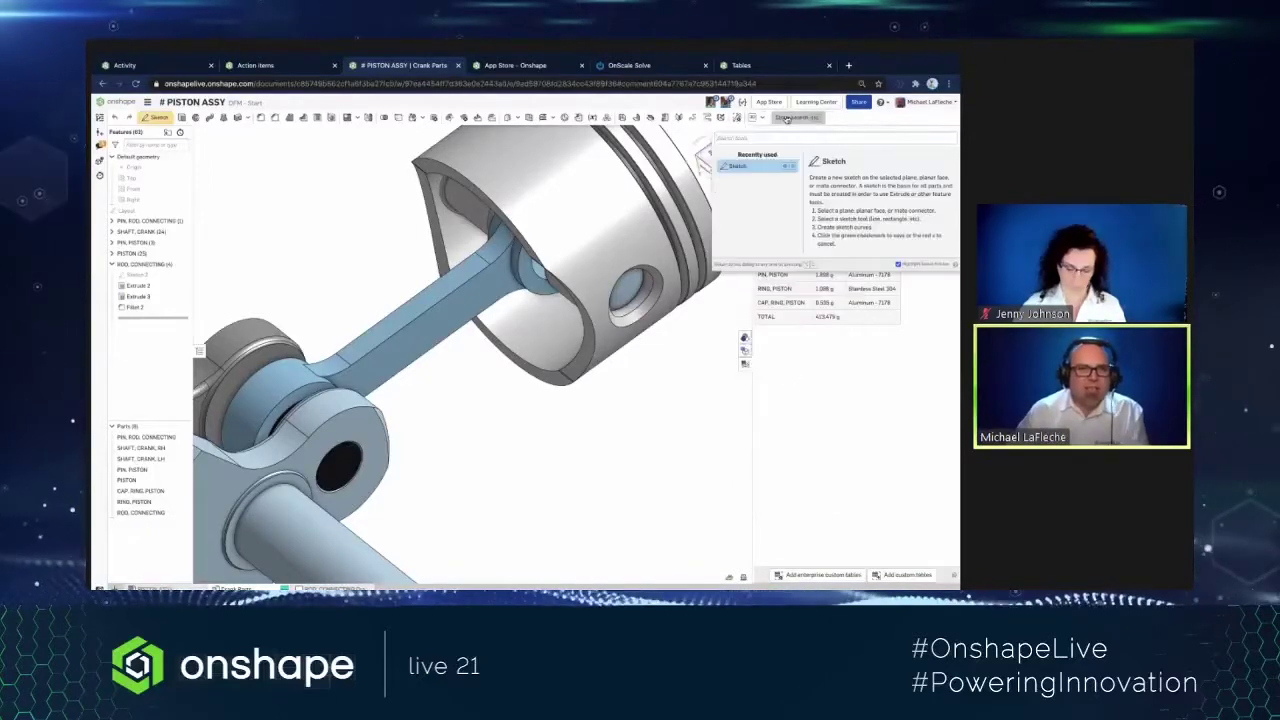
pyautogui.click(768, 116)
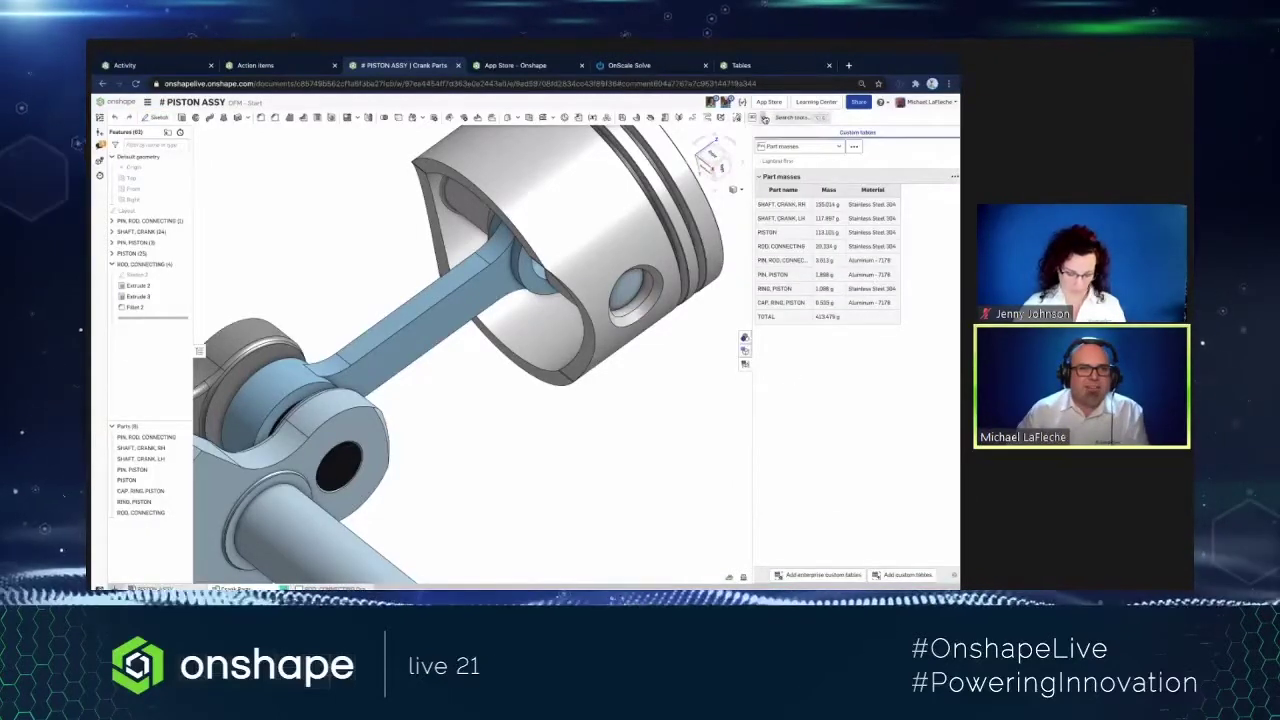
pyautogui.click(764, 118)
pyautogui.scroll(-10, 810, 250)
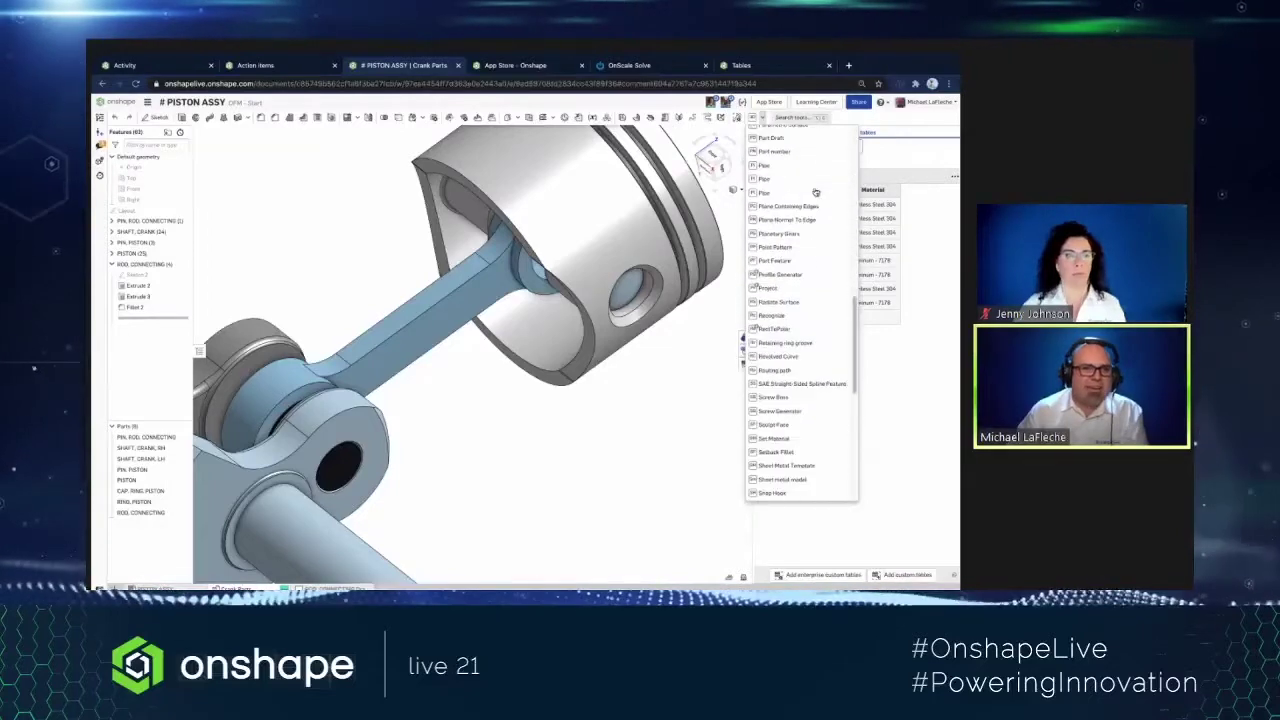
pyautogui.scroll(-6, 815, 192)
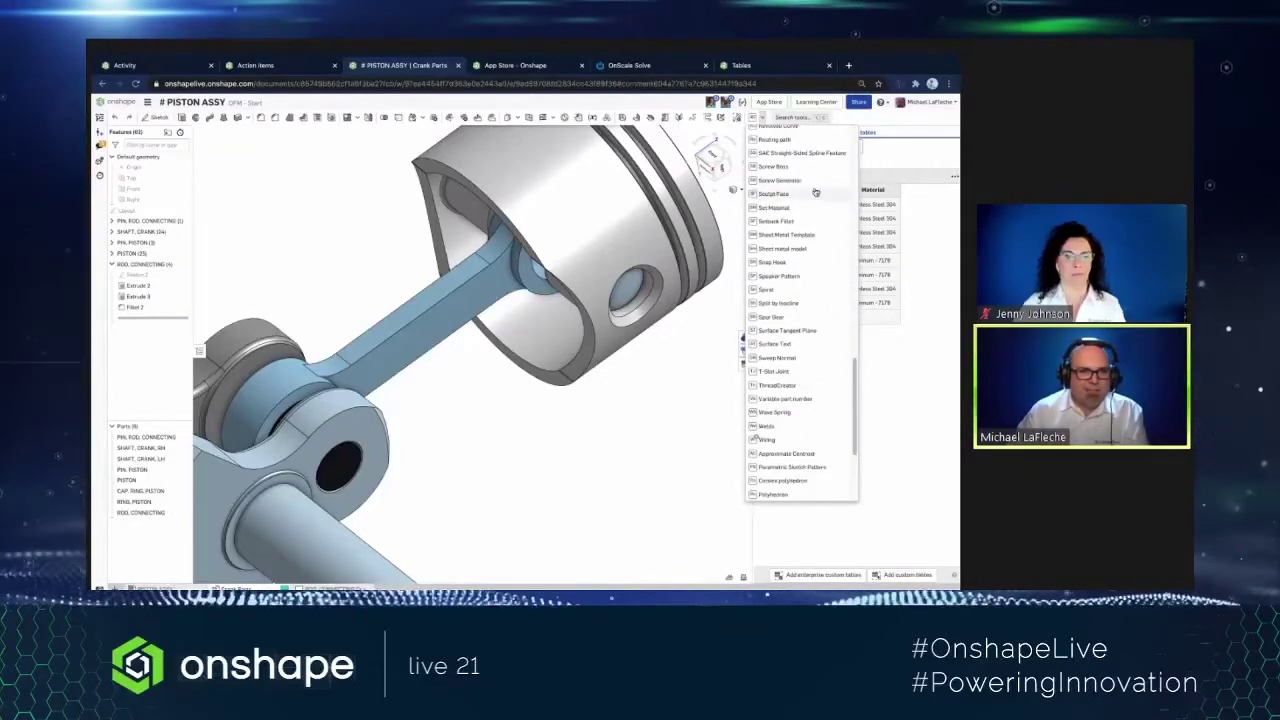
pyautogui.scroll(-5, 815, 192)
pyautogui.scroll(20, 808, 249)
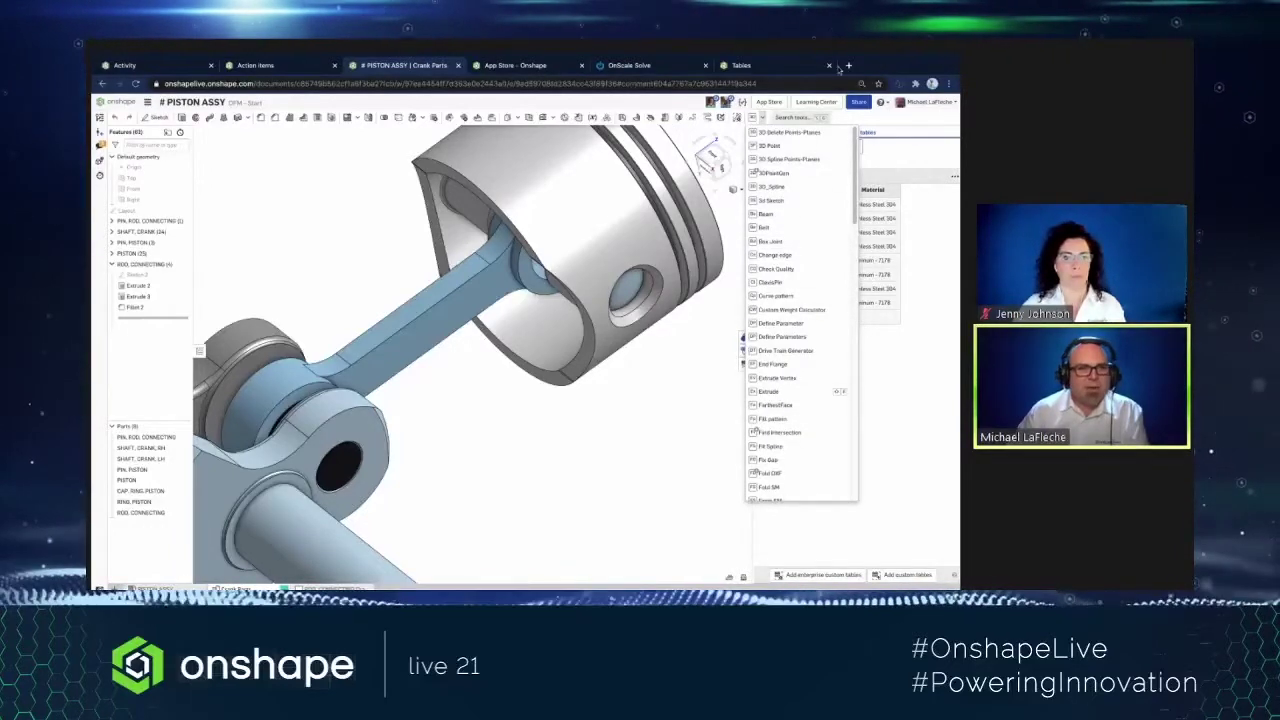
# - Cut a pocket in the connecting rod's shank face with the Lighten custom feature, using 1 mm walls, 1 mm radius and Through all
pyautogui.click(791, 117)
pyautogui.write('Lighten')
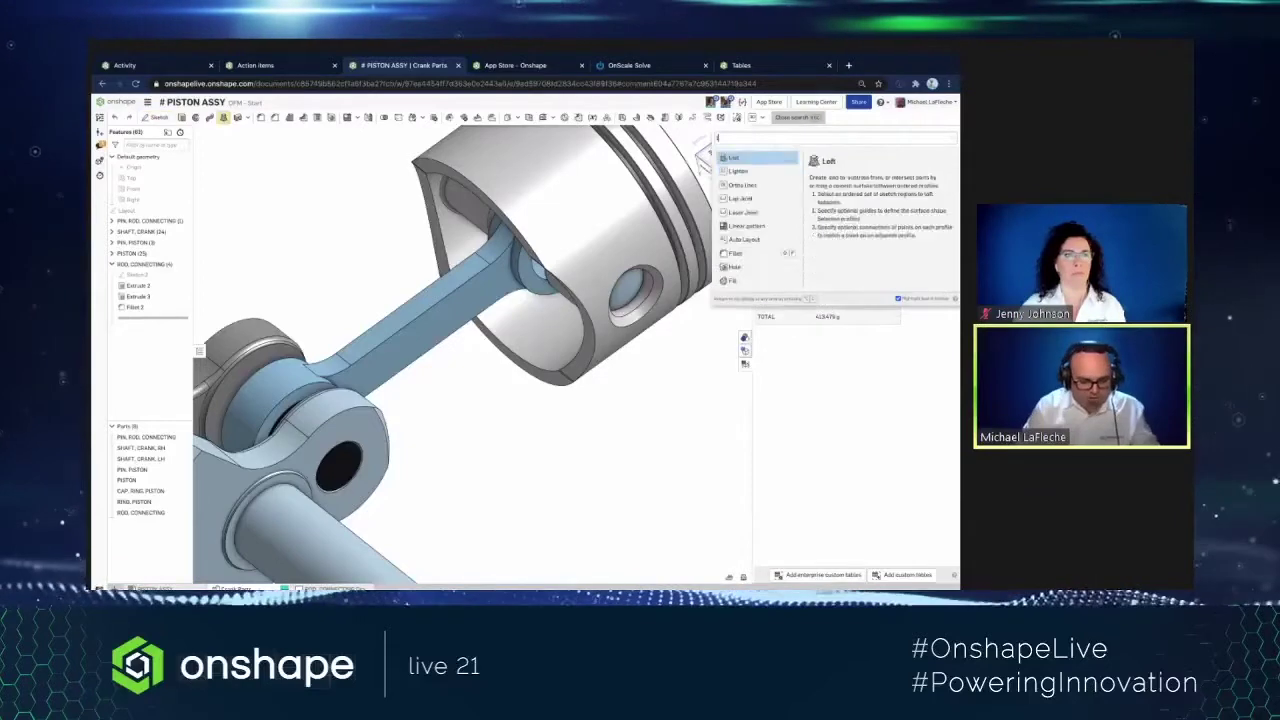
pyautogui.click(763, 117)
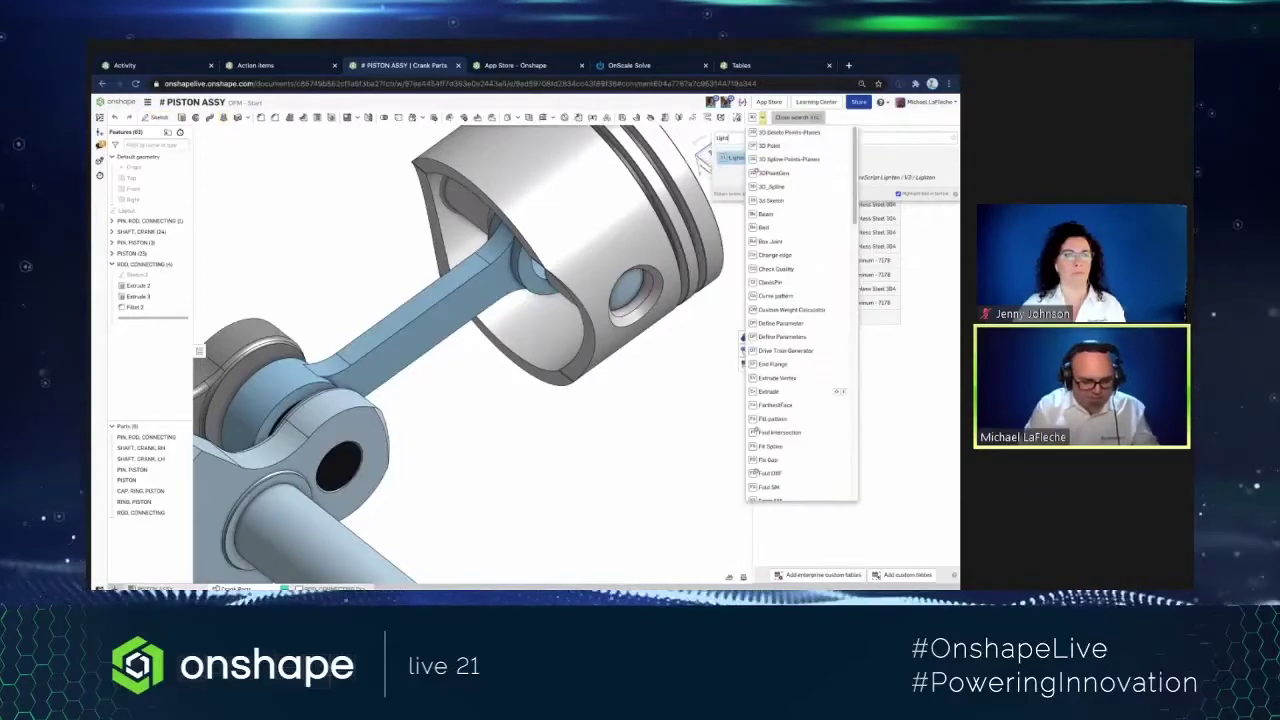
pyautogui.click(763, 117)
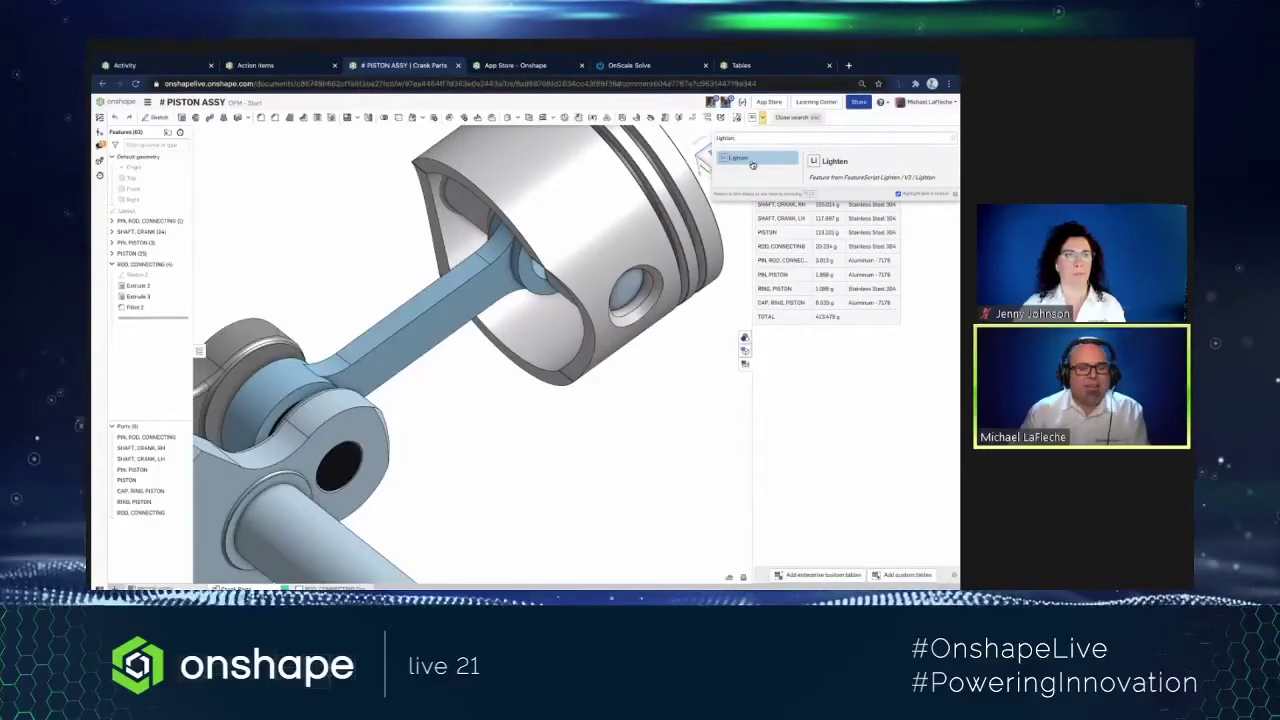
pyautogui.click(752, 162)
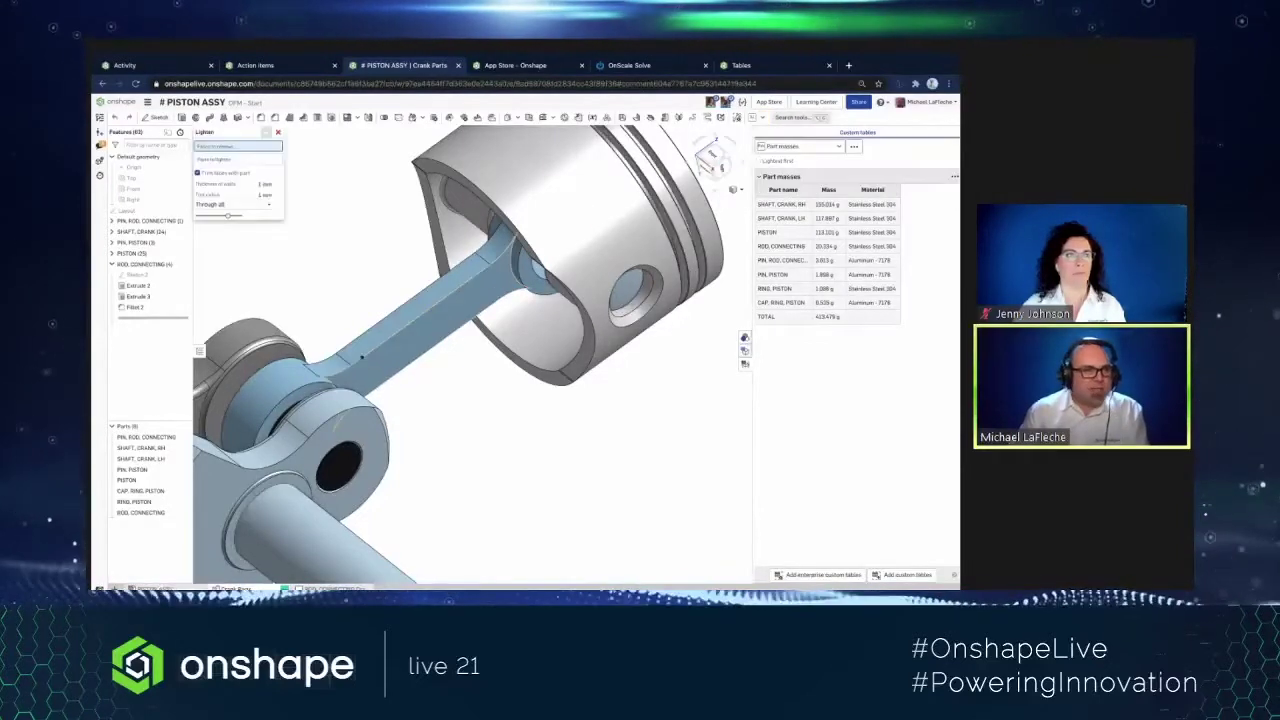
pyautogui.click(361, 356)
pyautogui.moveTo(563, 513); pyautogui.dragTo(543, 346, button='right')
pyautogui.click(435, 327)
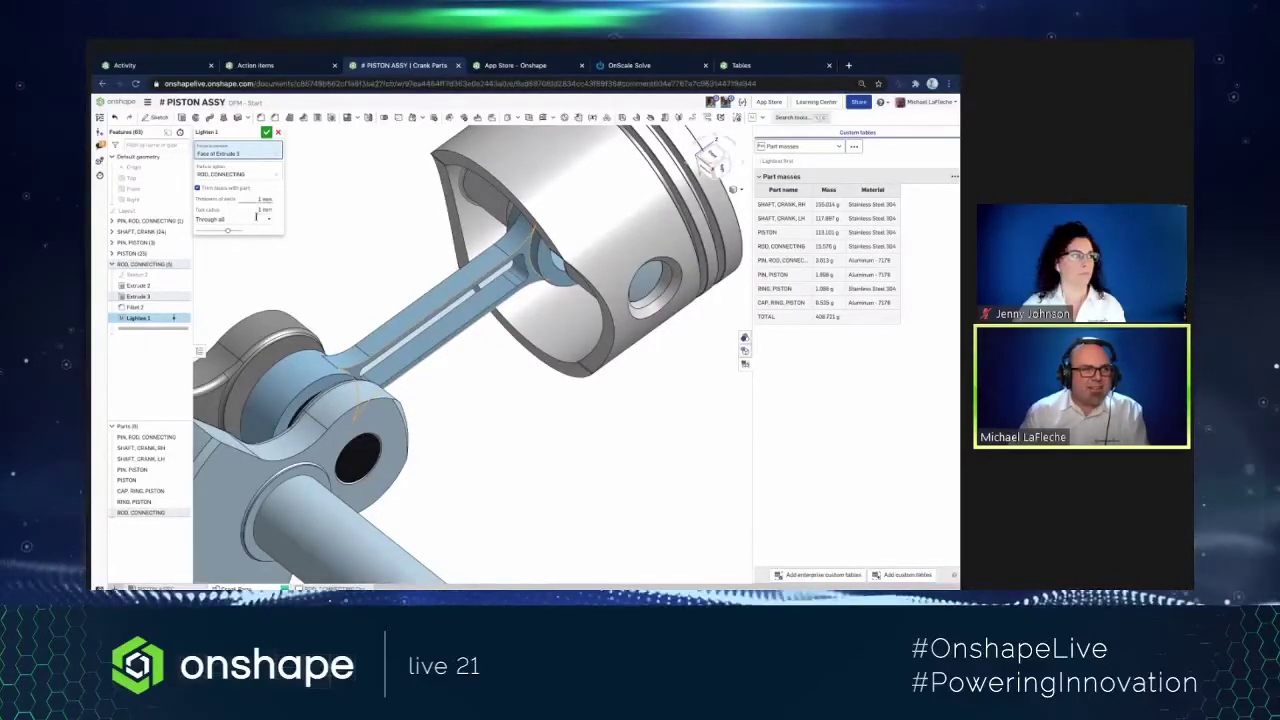
pyautogui.moveTo(352, 265); pyautogui.dragTo(548, 318, button='right')
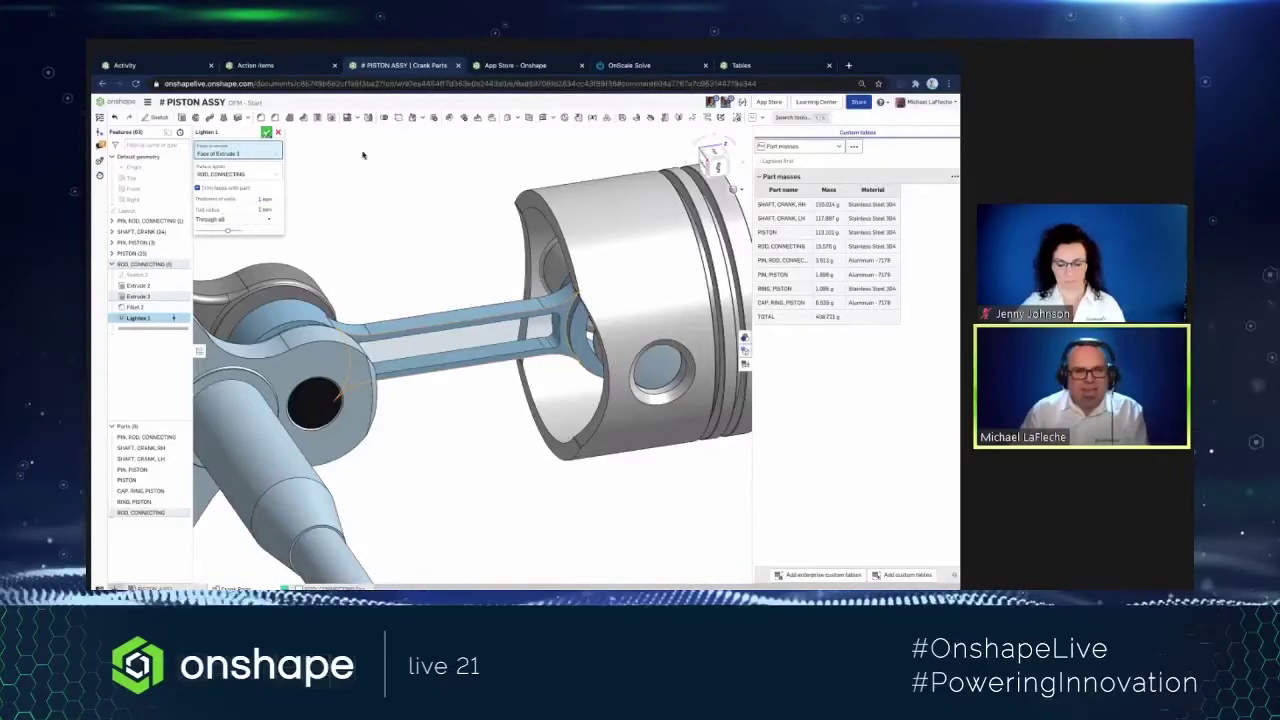
pyautogui.press('Return')
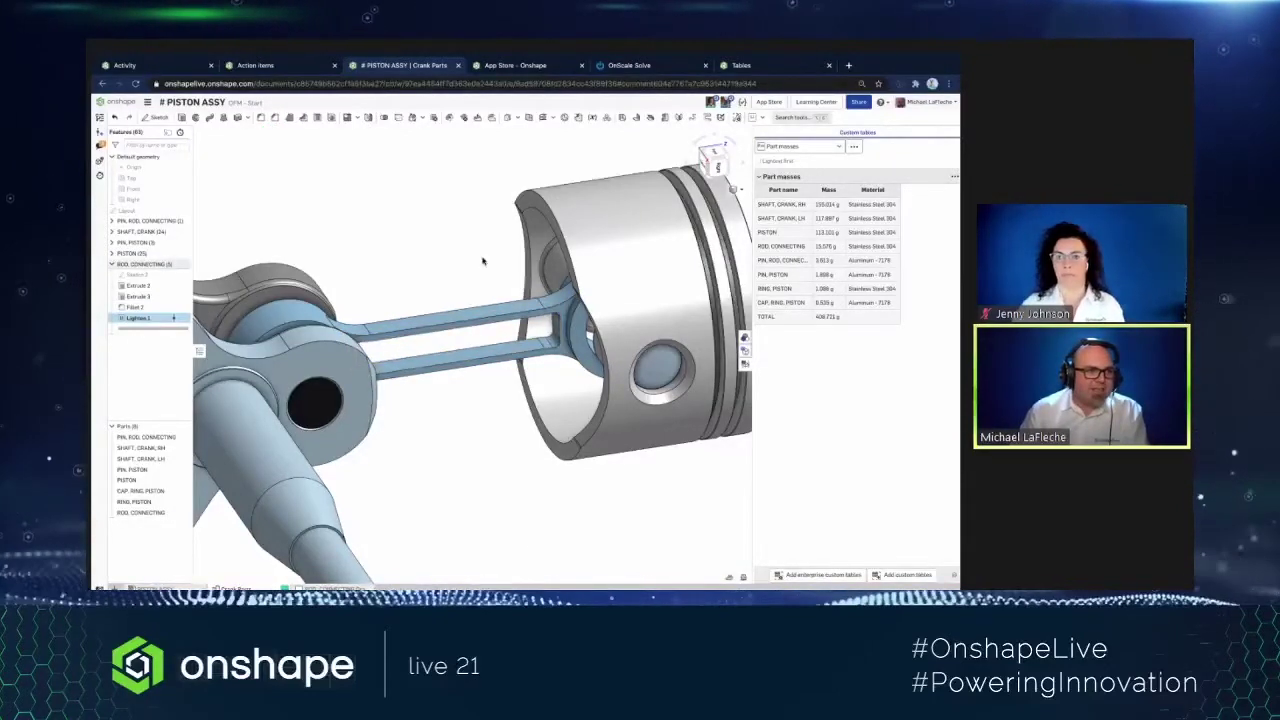
# - Review the Lighten feature's settings without changing them and inspect the lightened connecting rod in the model
pyautogui.doubleClick(138, 318)
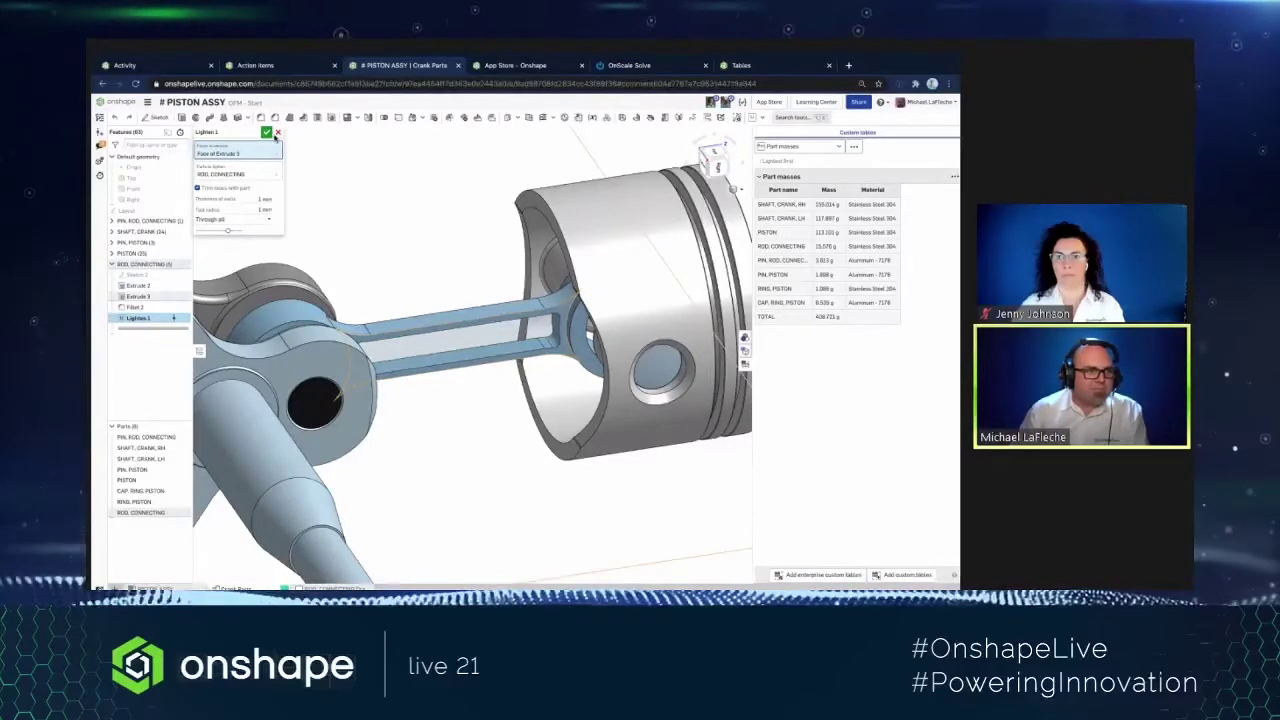
pyautogui.click(277, 133)
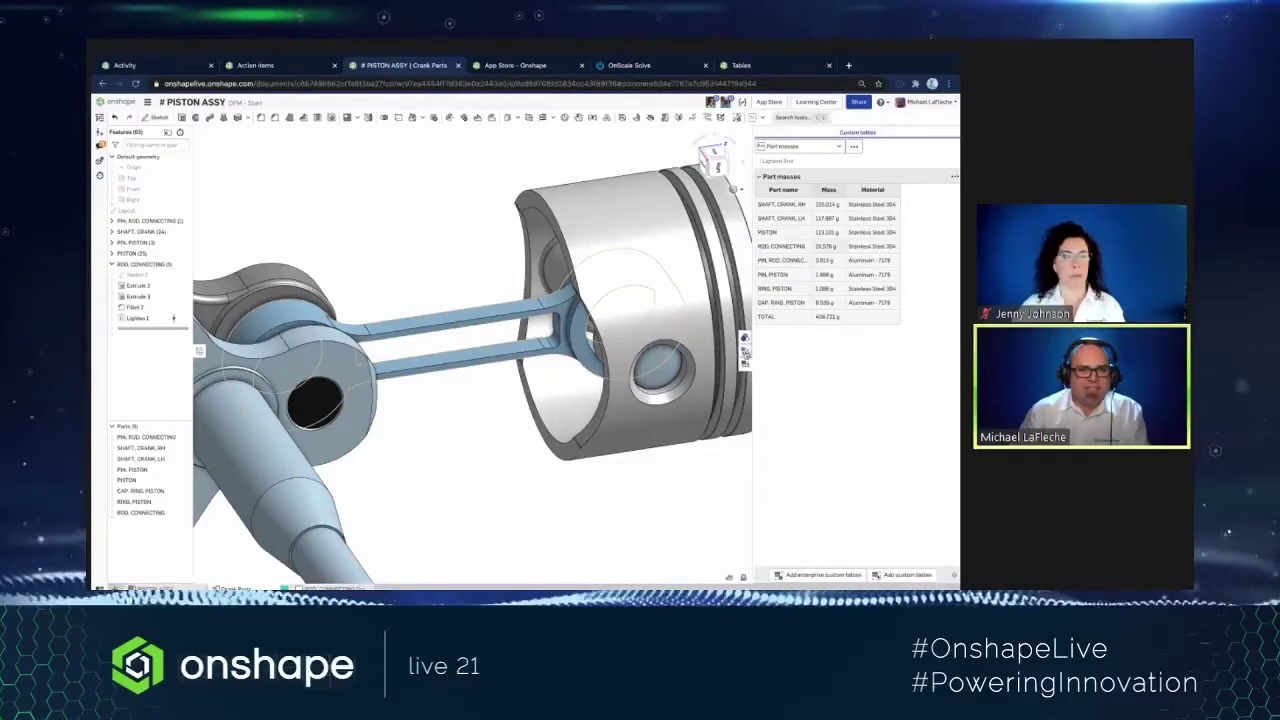
pyautogui.scroll(-3, 640, 340)
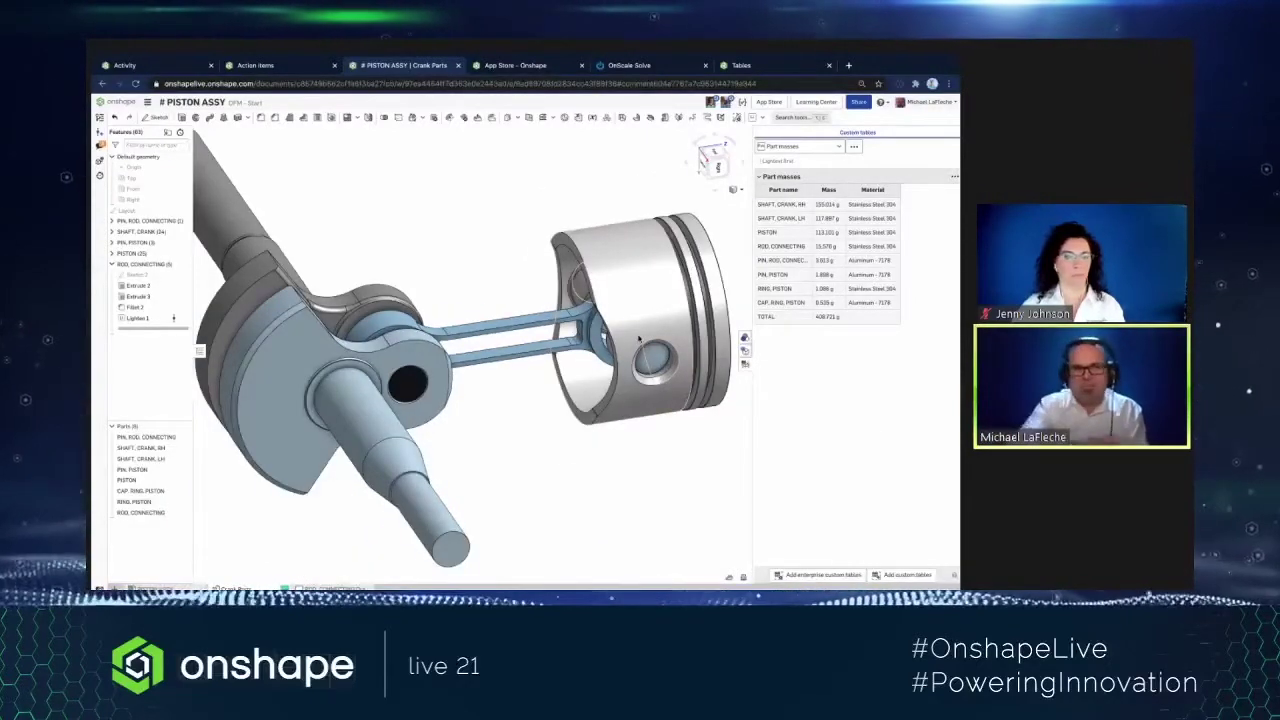
# - Add a list configuration input to the Part Studio and name it Wall Thickness
pyautogui.click(745, 356)
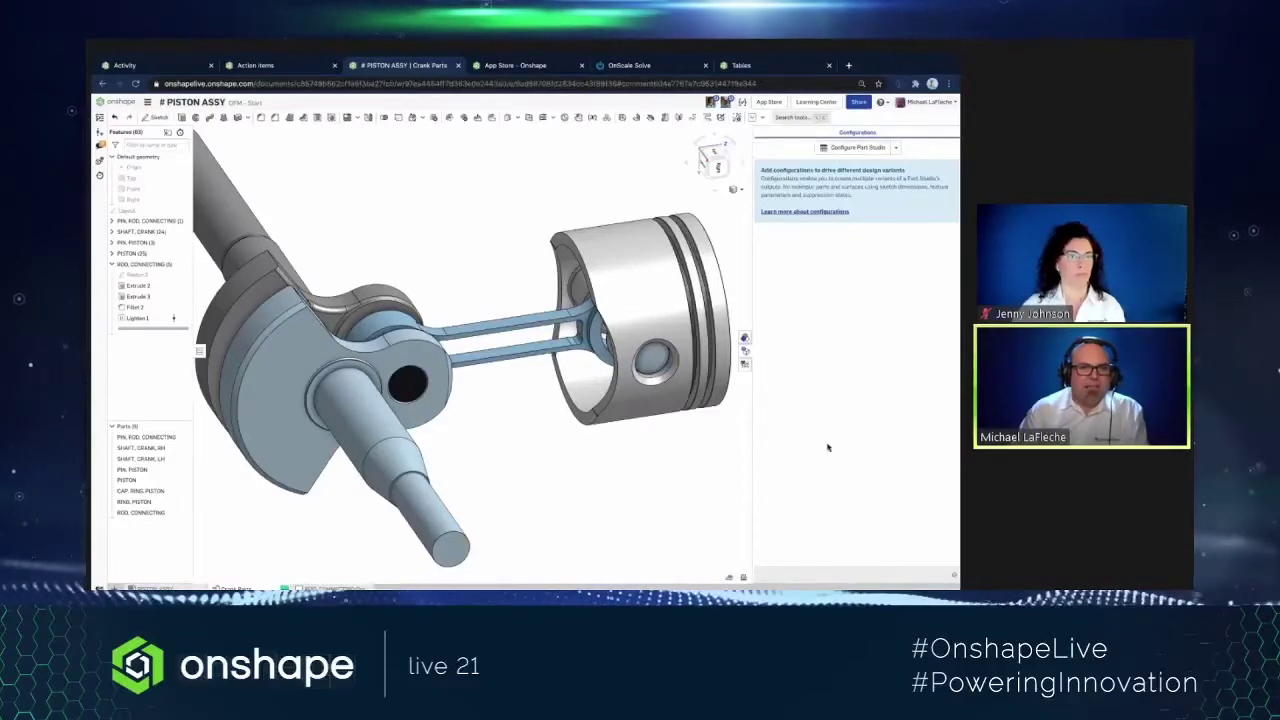
pyautogui.click(895, 148)
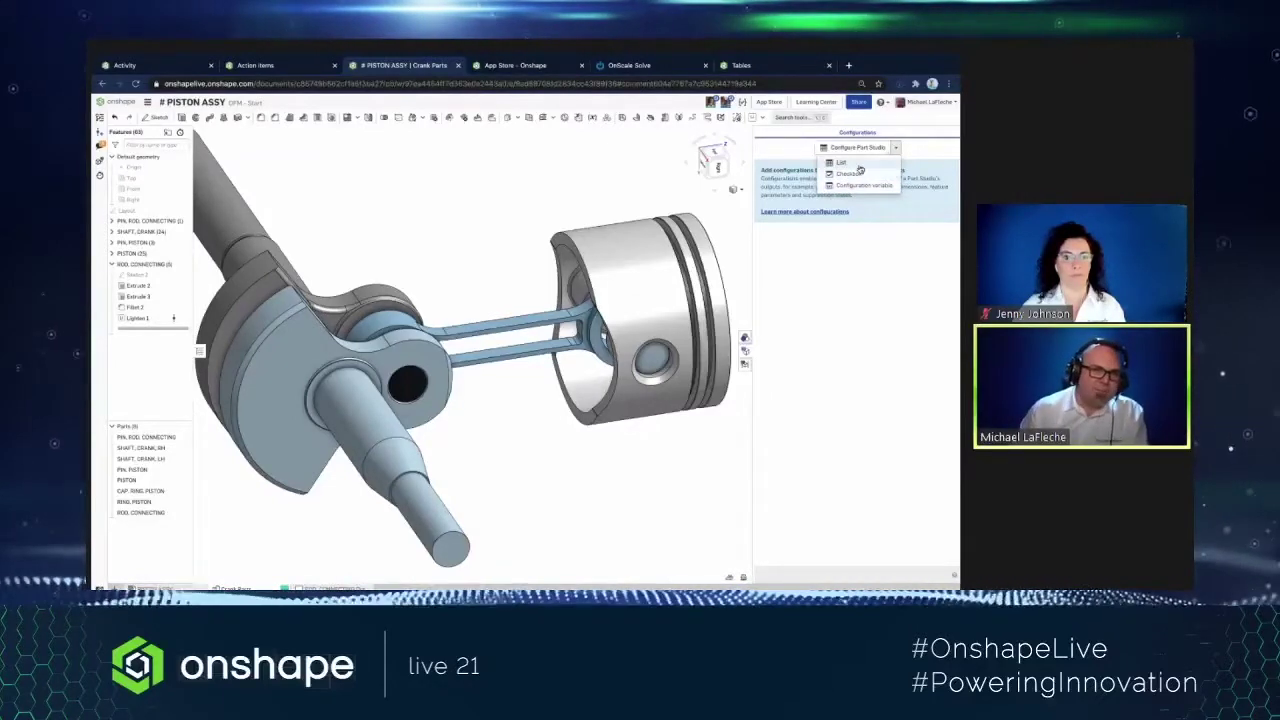
pyautogui.click(856, 164)
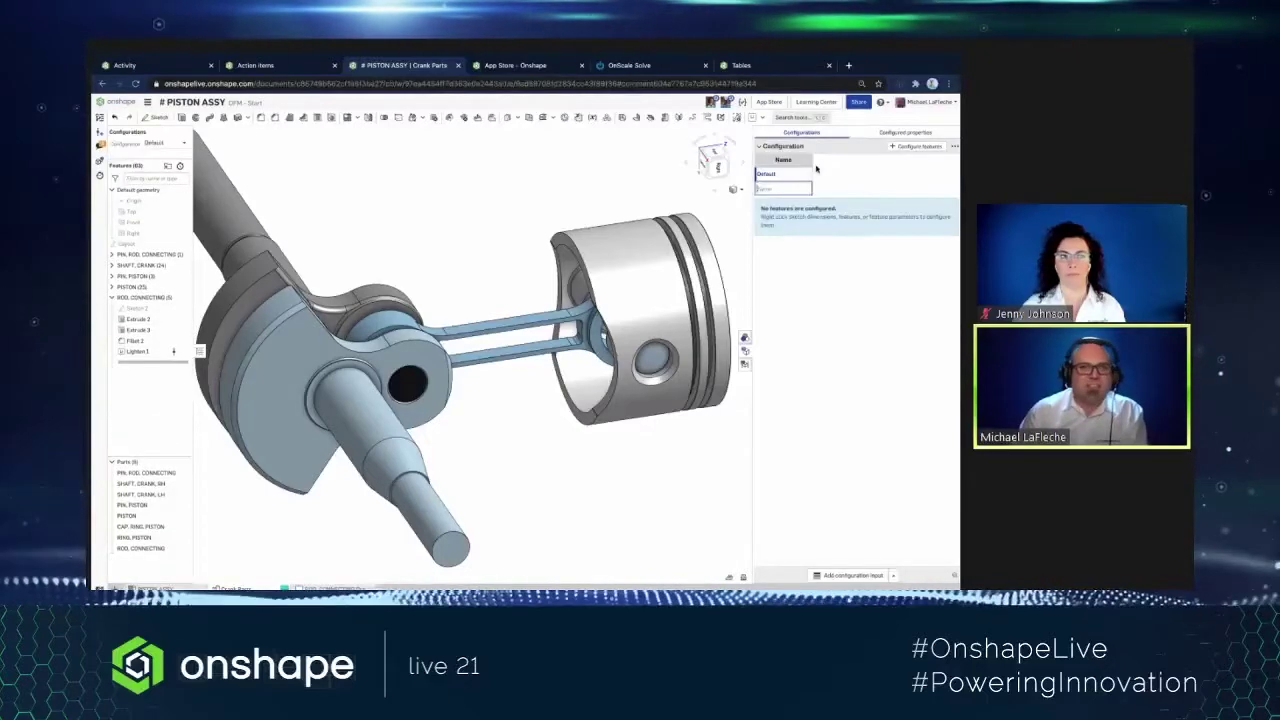
pyautogui.click(781, 174)
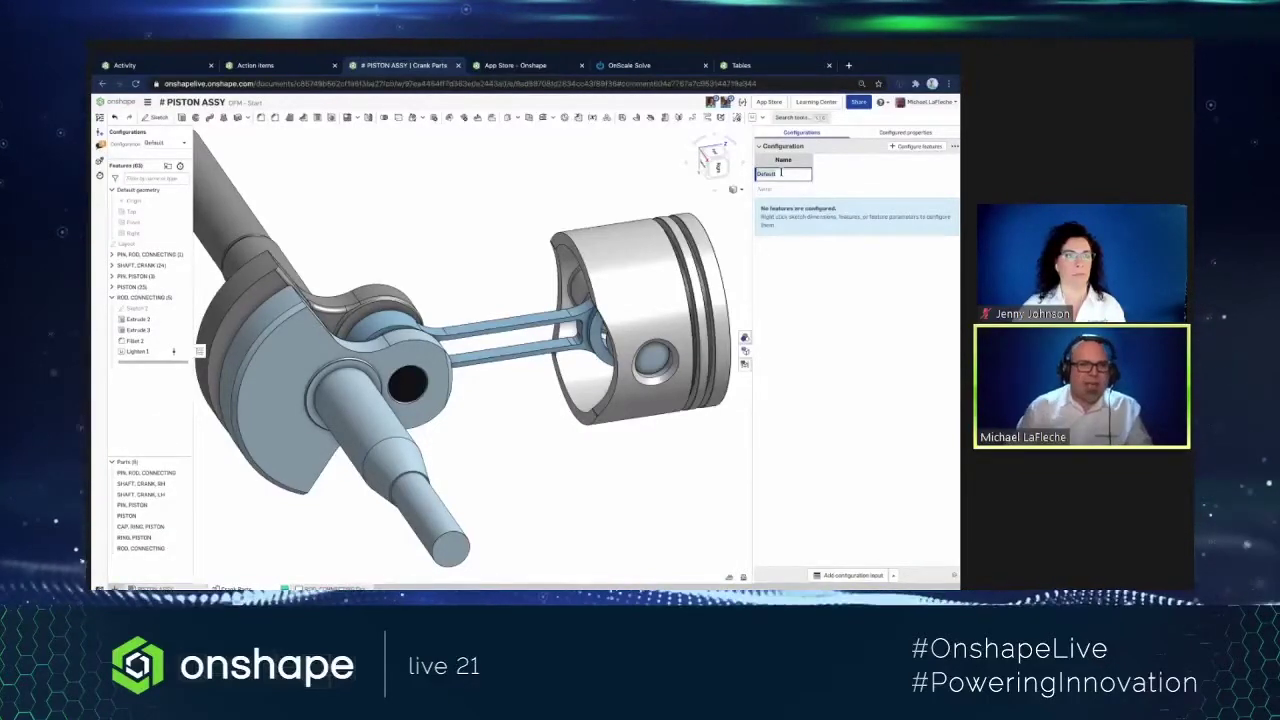
pyautogui.click(772, 143)
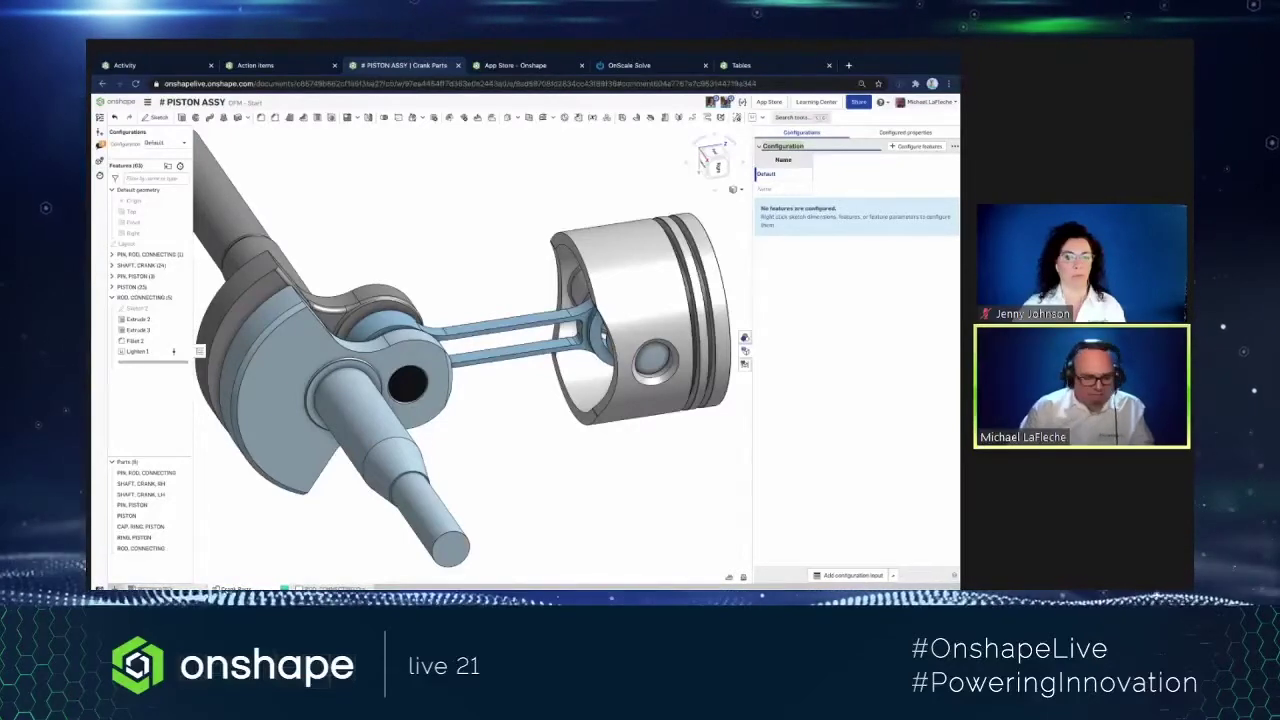
pyautogui.write('Wall Thickn')
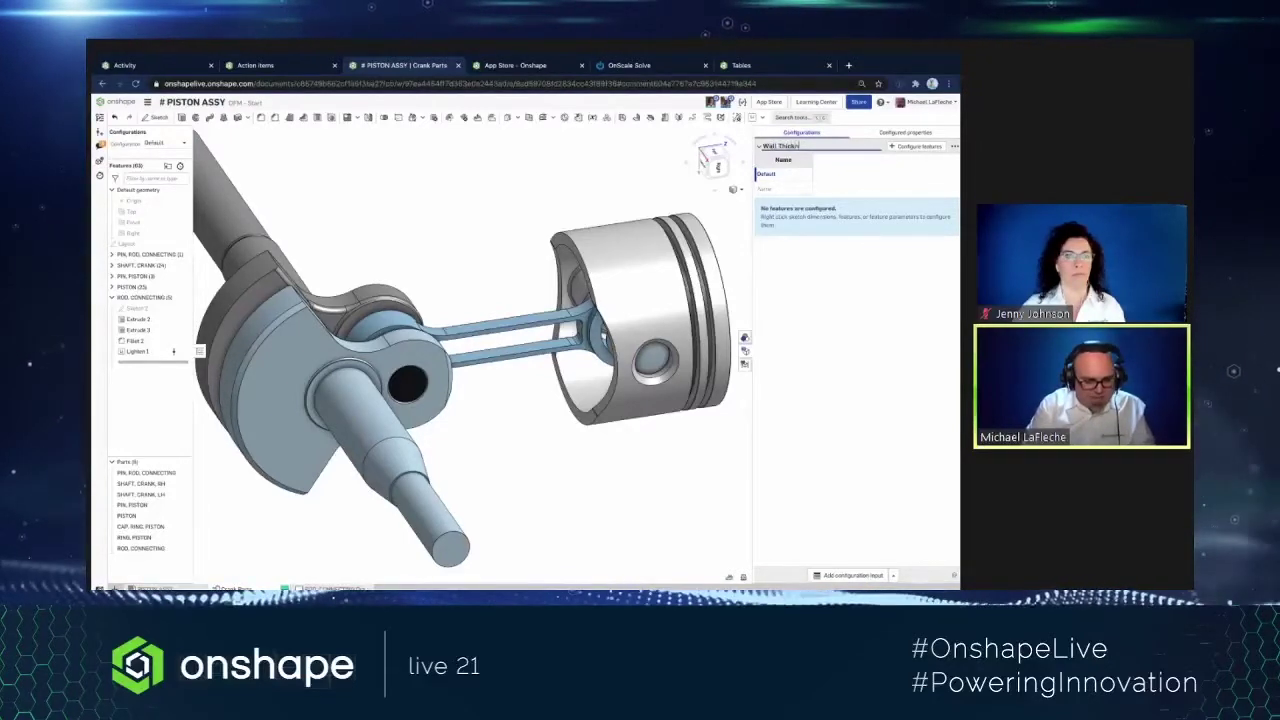
pyautogui.write('ess')
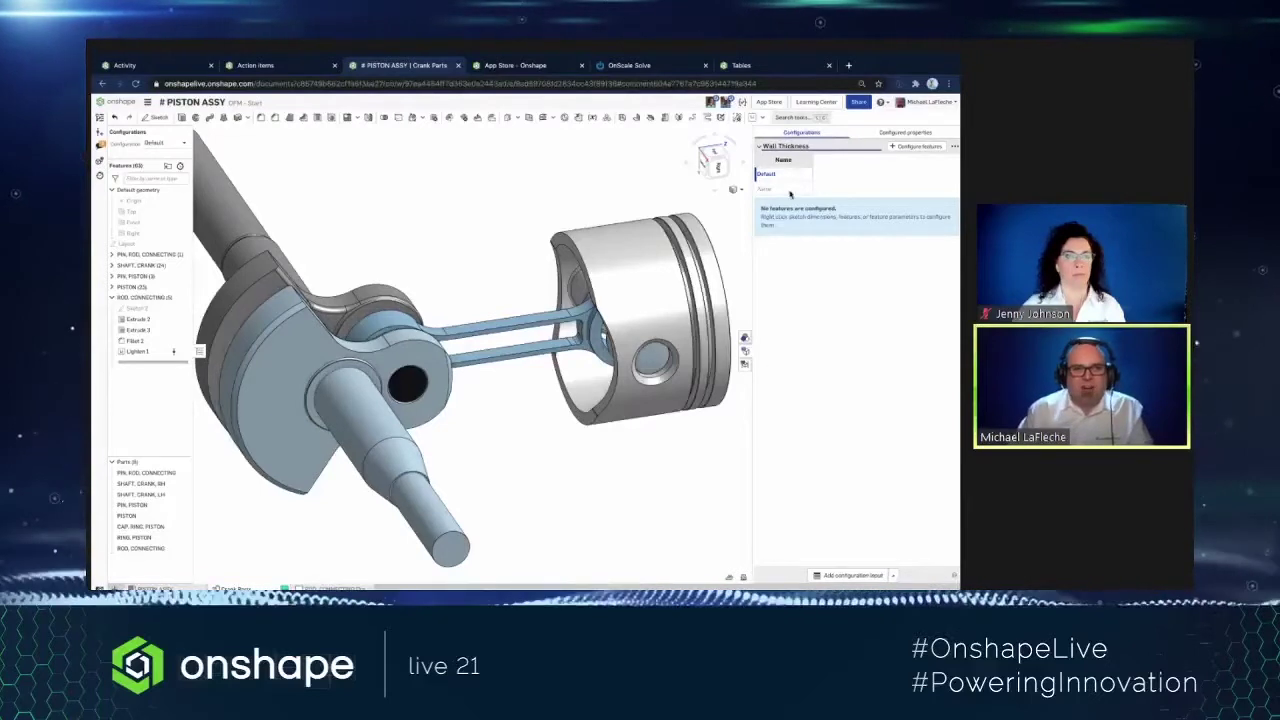
pyautogui.press('Tab')
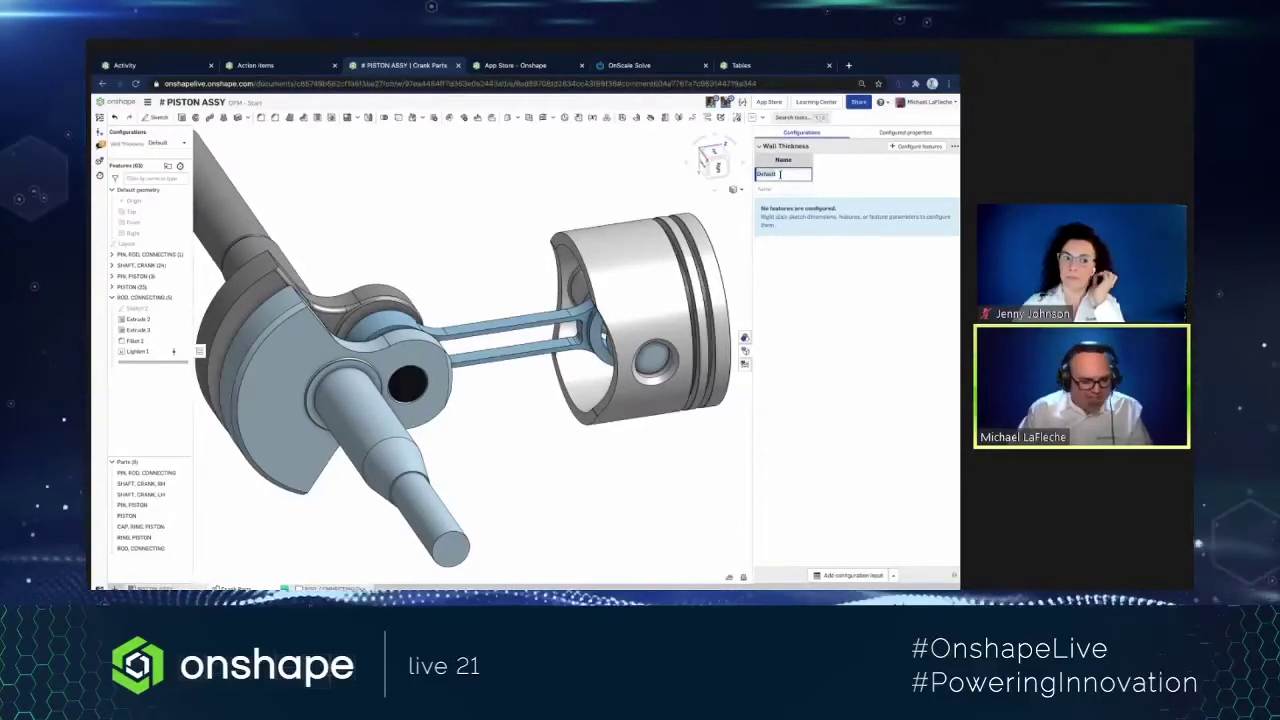
# - Name the Wall Thickness options 1 mm, 2 mm and None
pyautogui.click(783, 174)
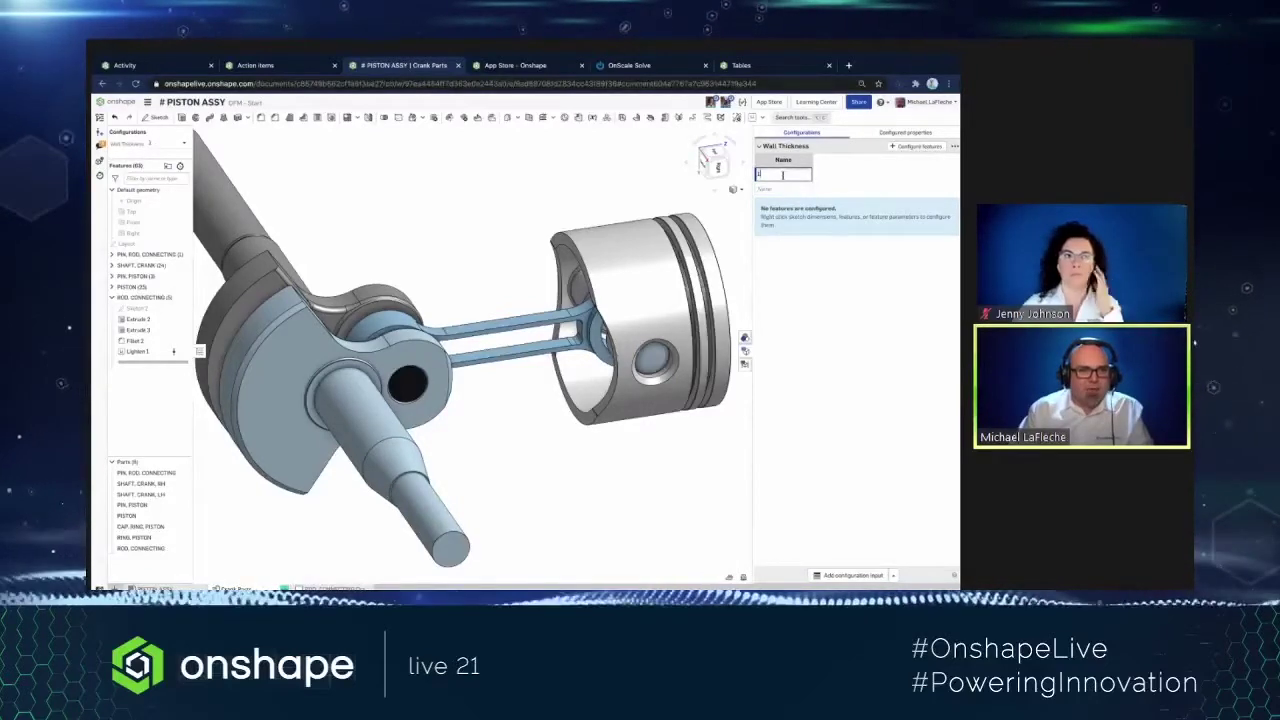
pyautogui.press('Return')
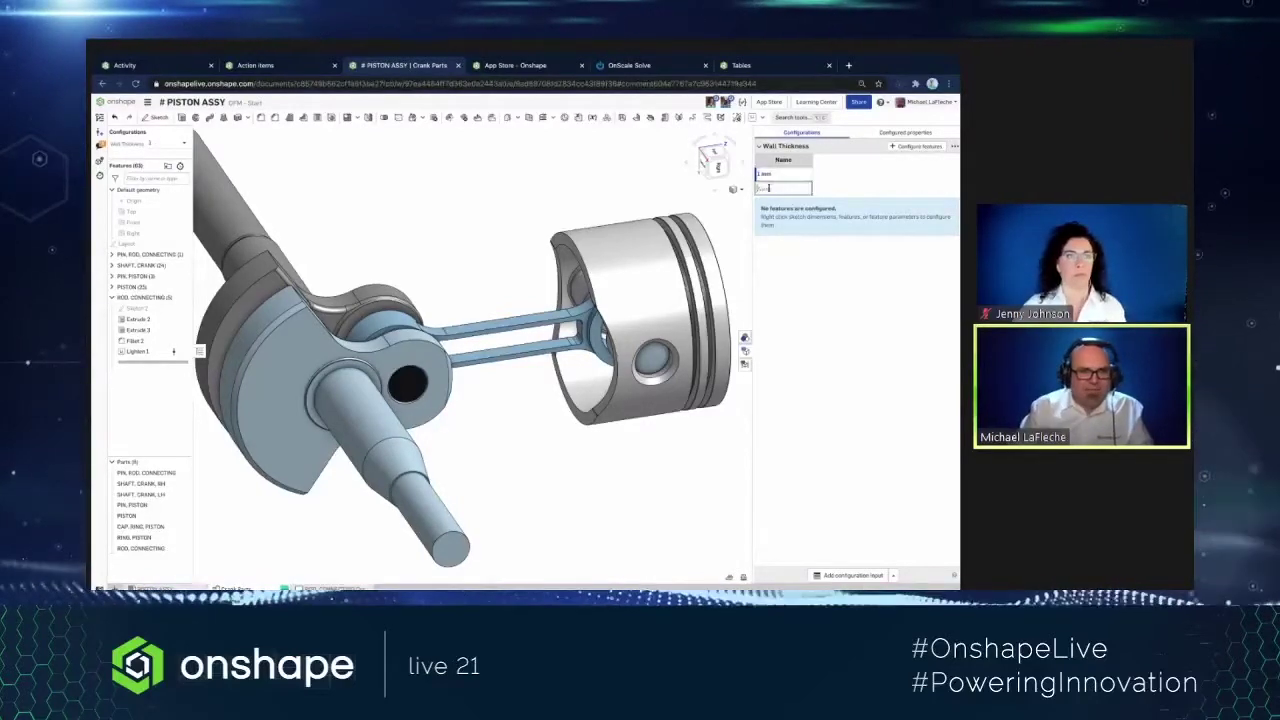
pyautogui.write('2')
pyautogui.press('Return')
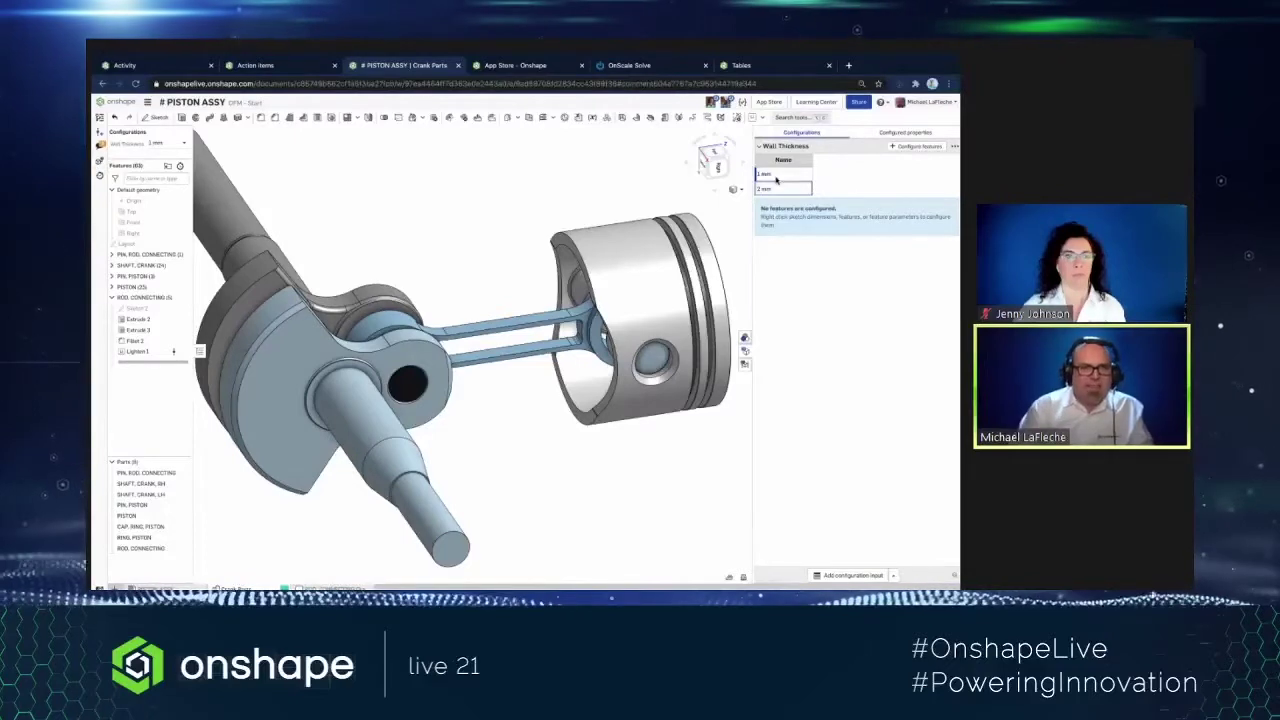
pyautogui.write('3')
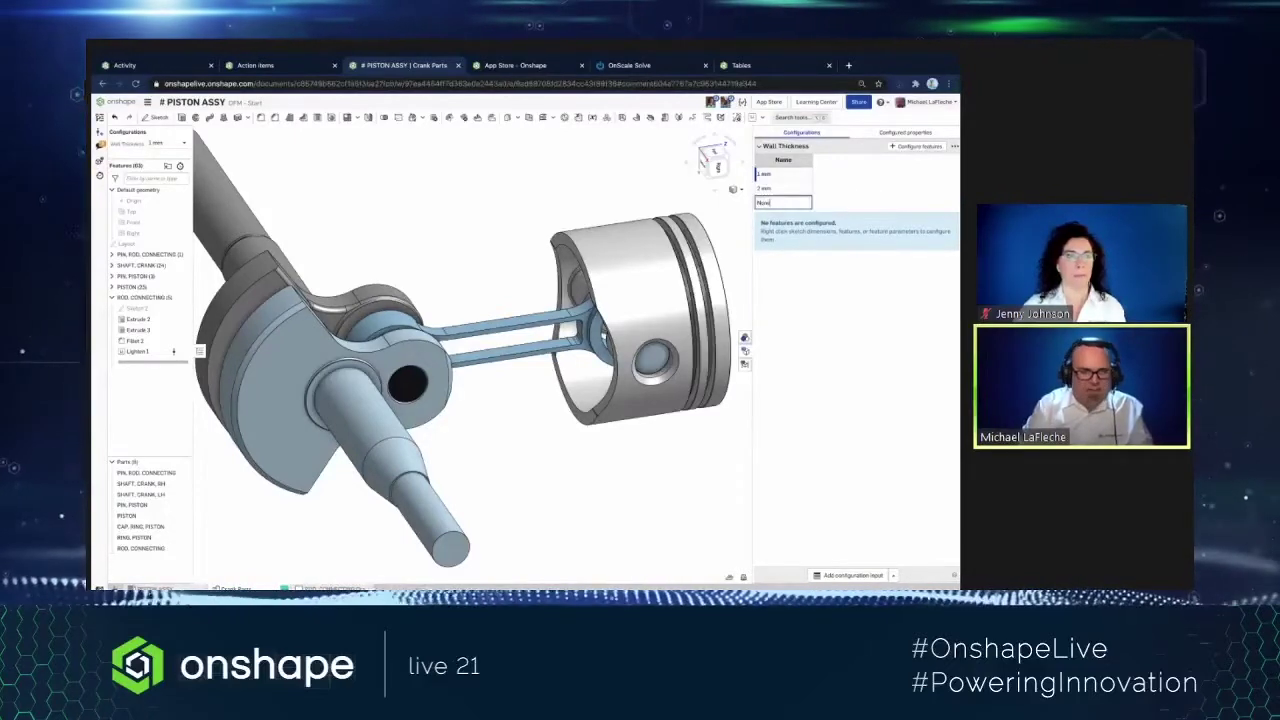
pyautogui.press('Return')
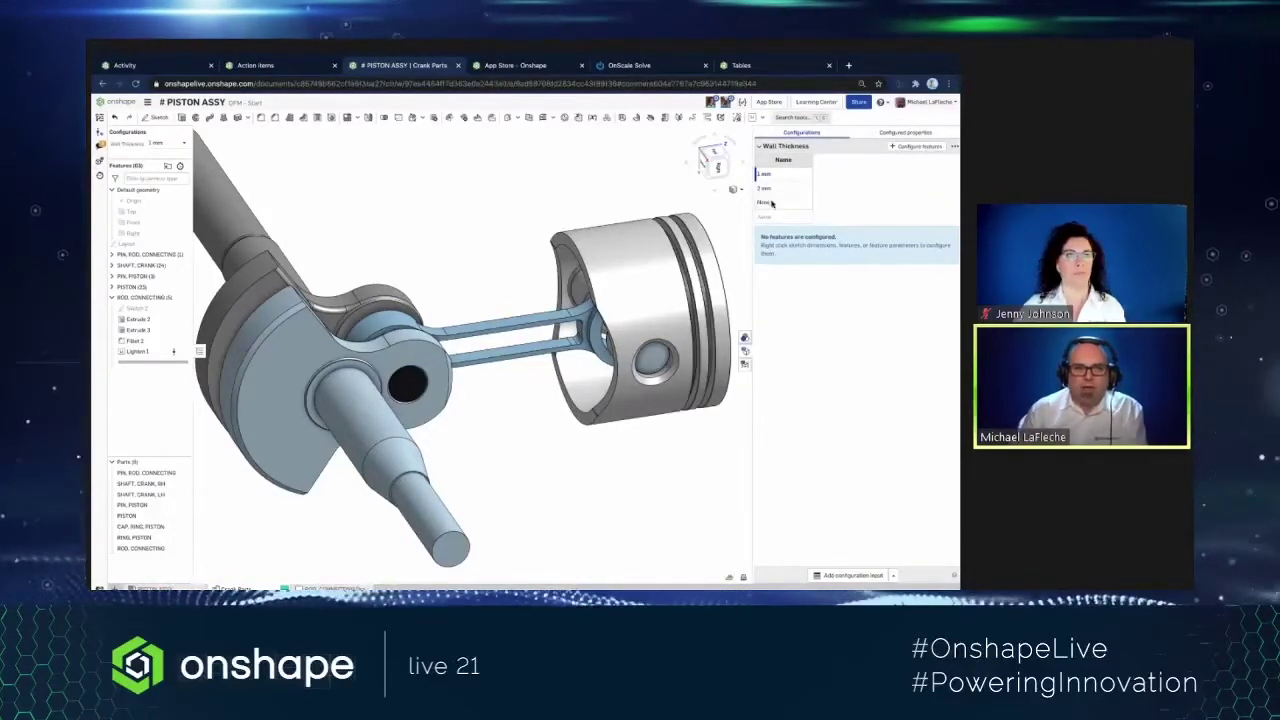
# - Configure the Lighten feature's thickness of walls and its suppression state with the Wall Thickness input
pyautogui.click(916, 146)
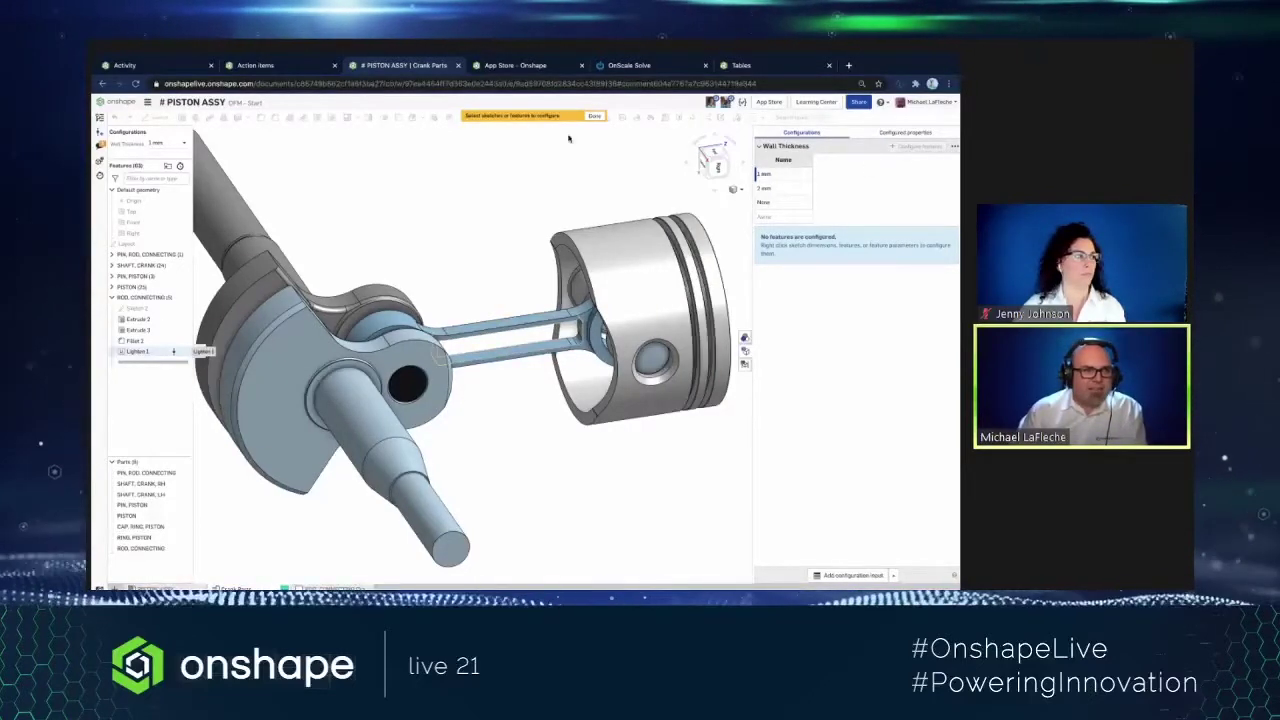
pyautogui.click(138, 352)
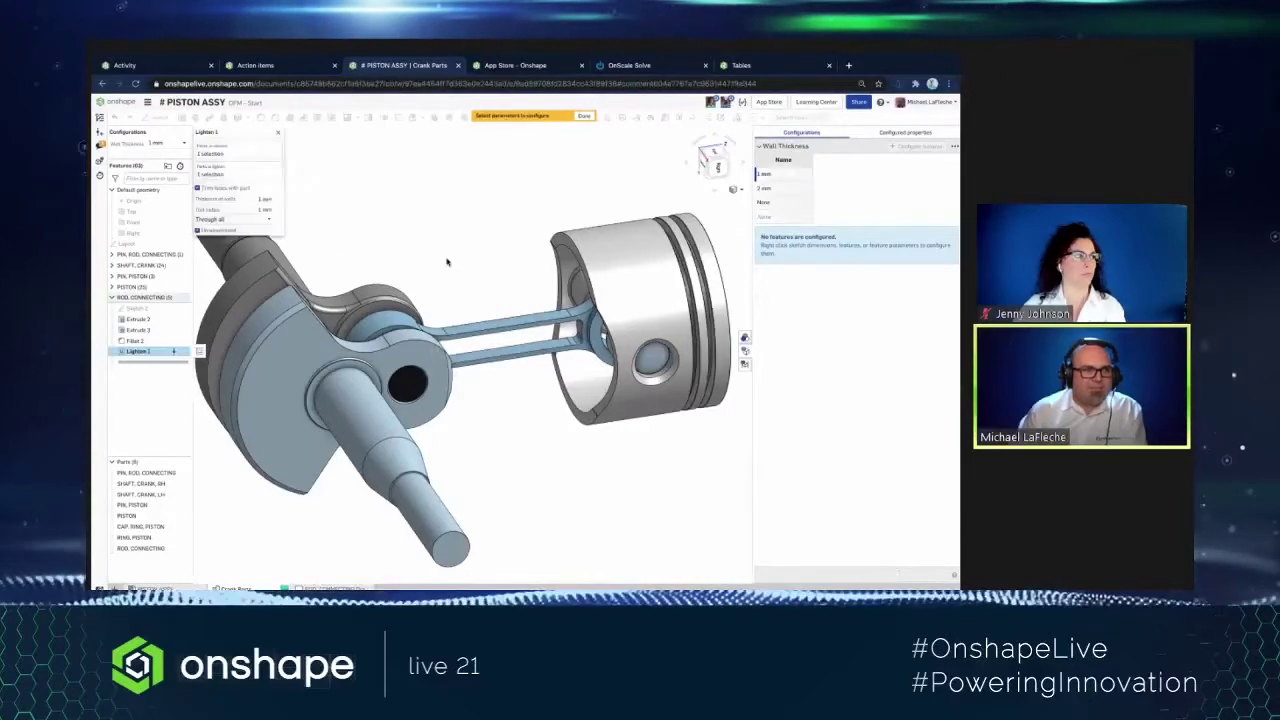
pyautogui.click(238, 201)
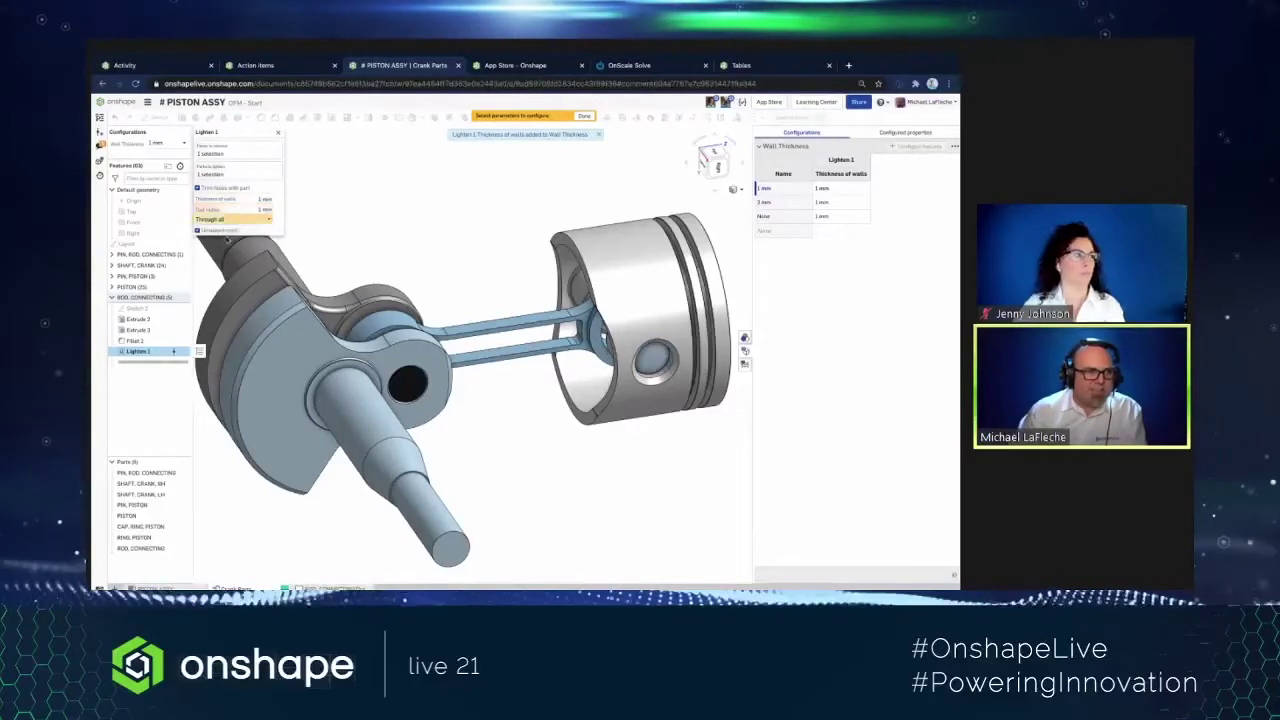
pyautogui.click(228, 230)
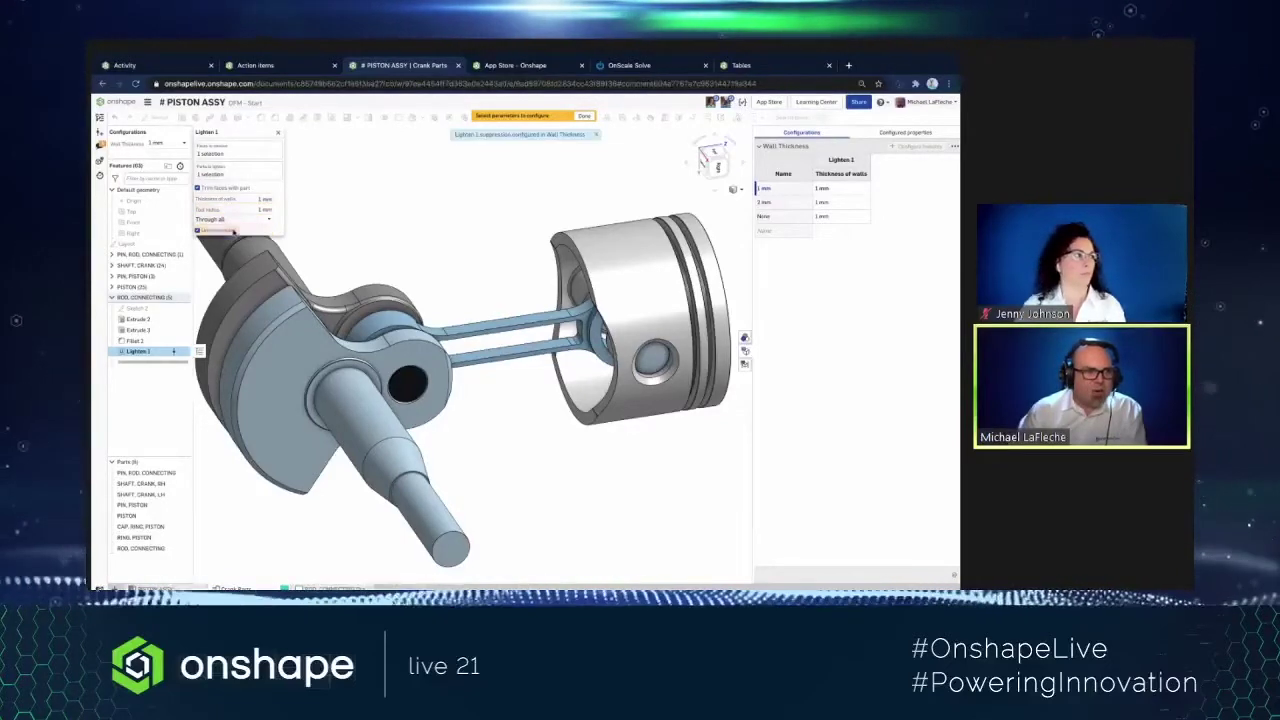
pyautogui.click(284, 135)
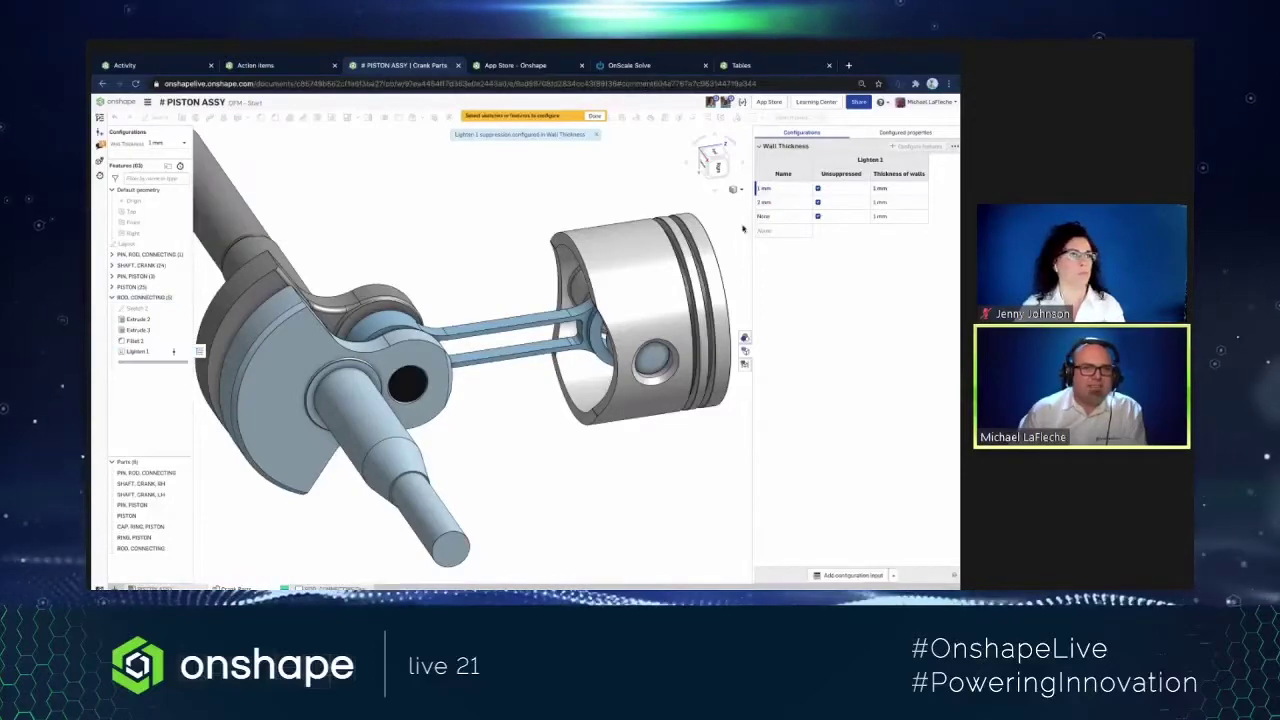
# - Suppress Lighten in the None configuration and set its wall thickness to 2 mm in the 2 mm configuration
pyautogui.click(818, 217)
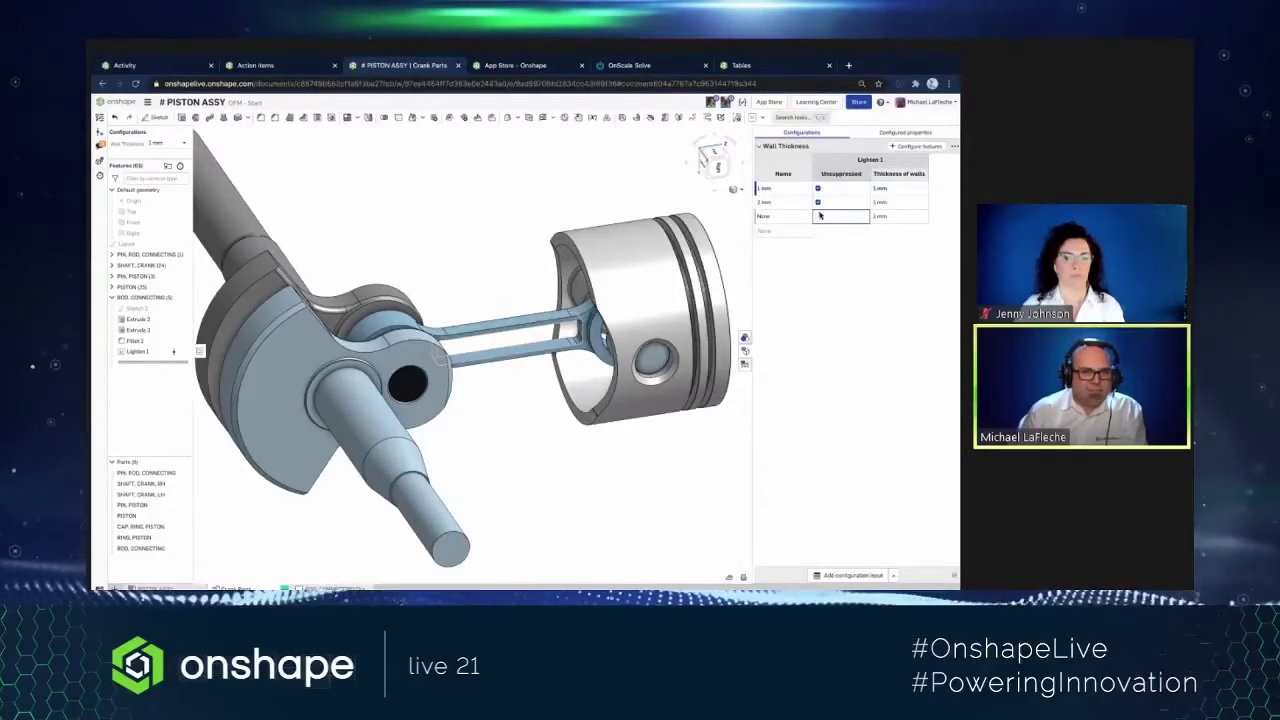
pyautogui.click(885, 202)
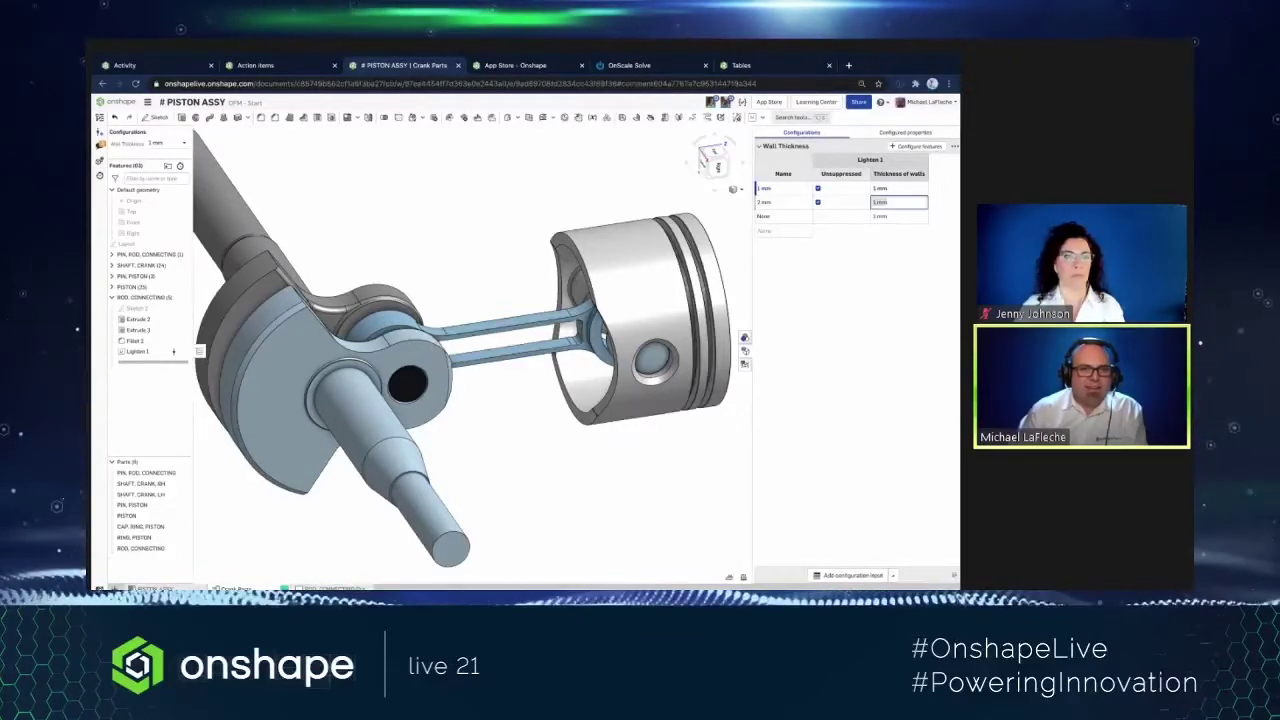
pyautogui.write('2')
pyautogui.press('Return')
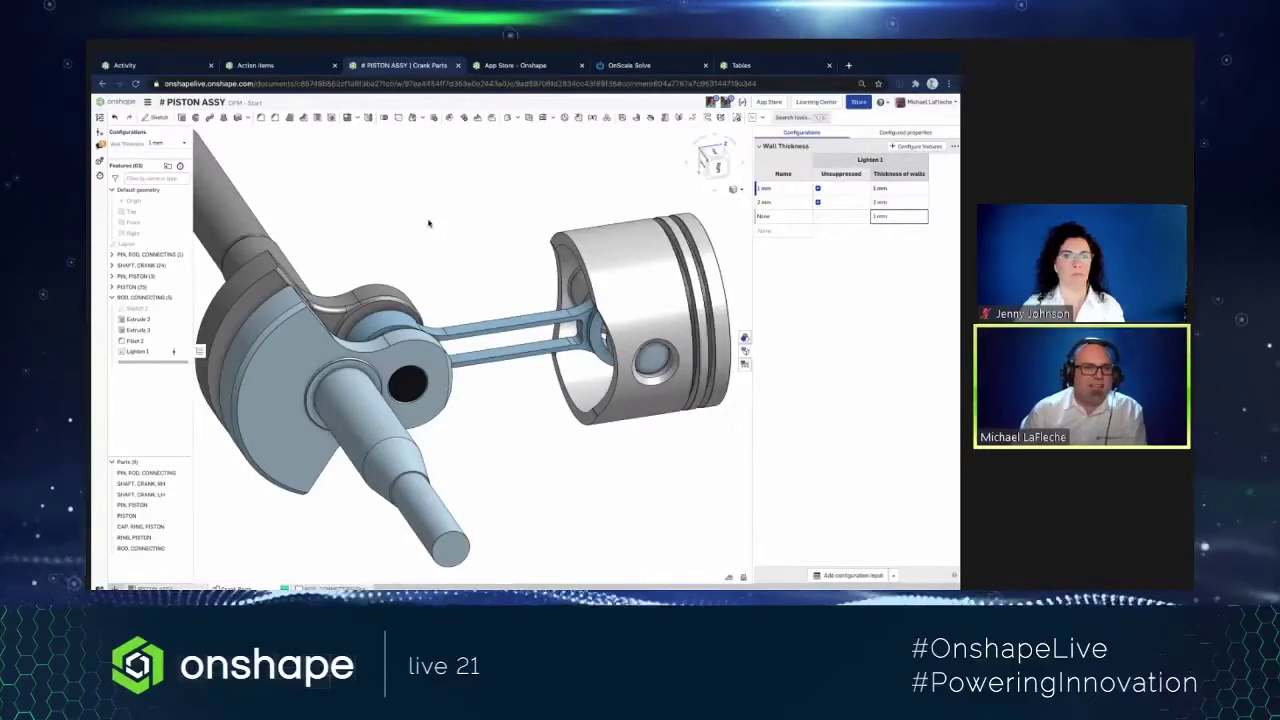
# - Preview the connecting rod in the 2 mm and None wall thickness configurations and return to 1 mm
pyautogui.keyDown('ctrl'); pyautogui.scroll(5, 314, 252); pyautogui.keyUp('ctrl')
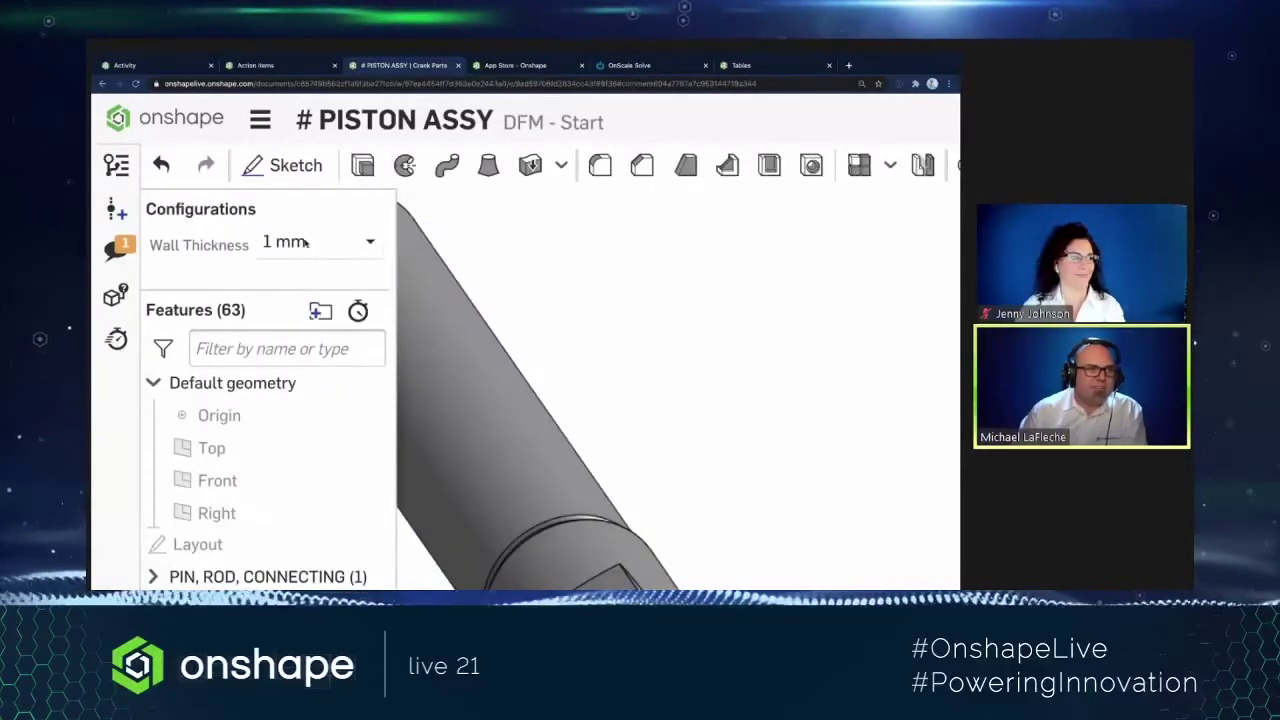
pyautogui.keyDown('ctrl'); pyautogui.scroll(-5, 310, 250); pyautogui.keyUp('ctrl')
pyautogui.click(172, 145)
pyautogui.click(165, 166)
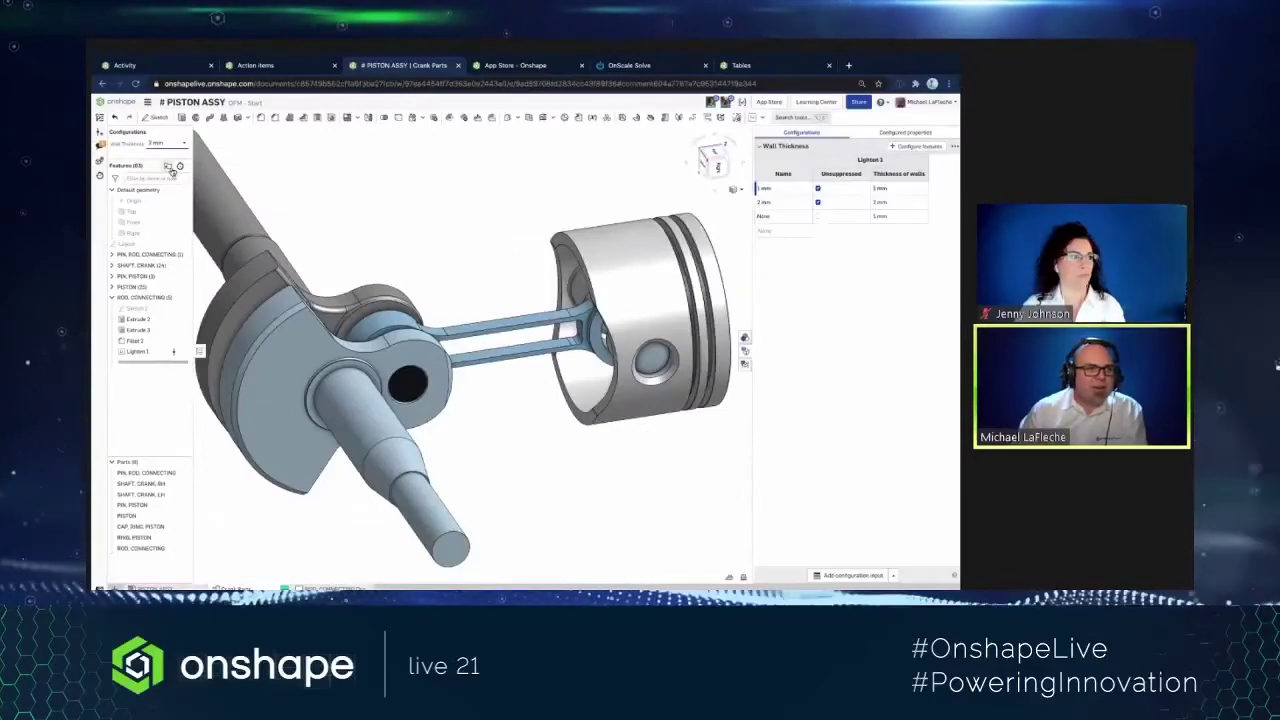
pyautogui.click(168, 145)
pyautogui.click(175, 177)
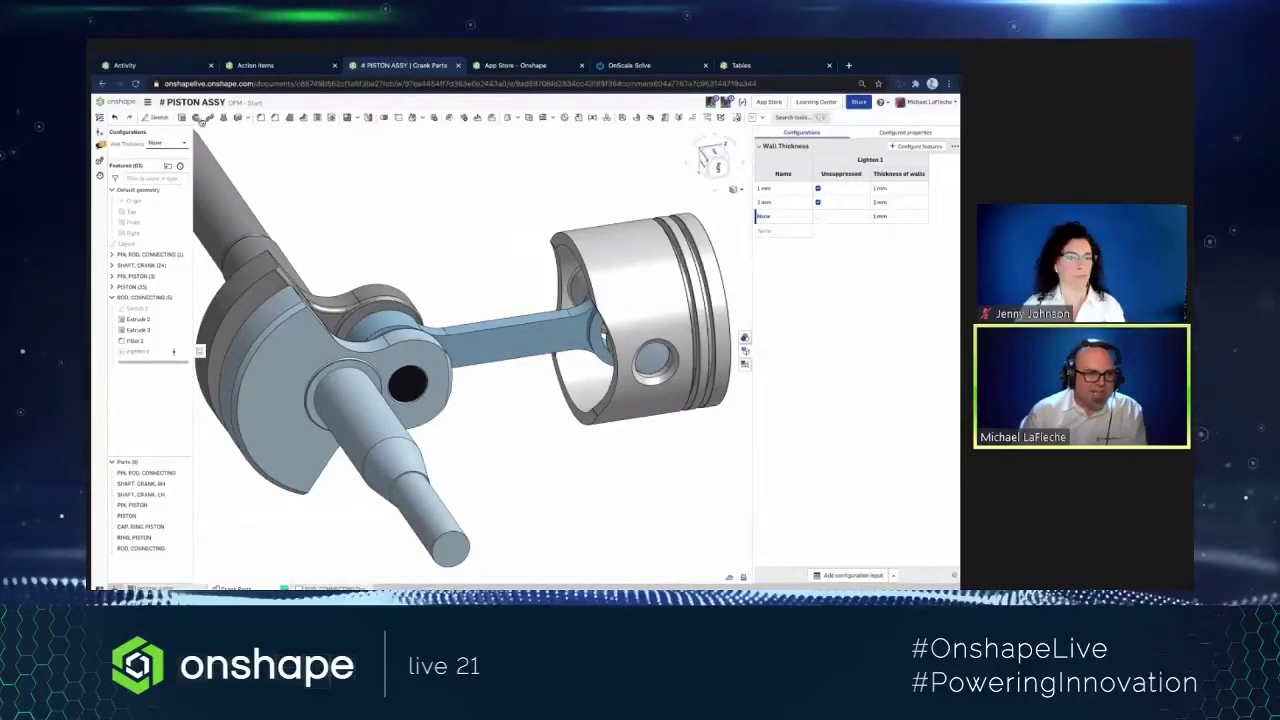
pyautogui.click(172, 145)
pyautogui.click(165, 155)
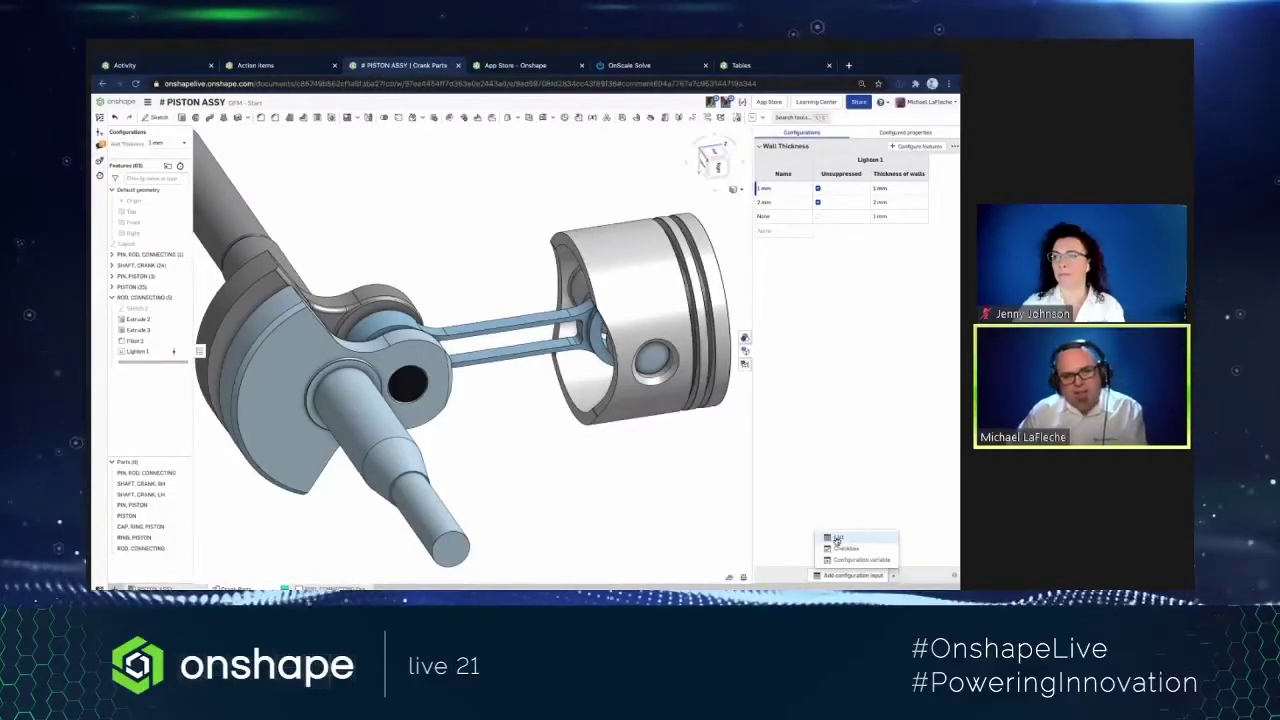
# - Add a second list configuration input and name it Rib Thickness
pyautogui.click(837, 539)
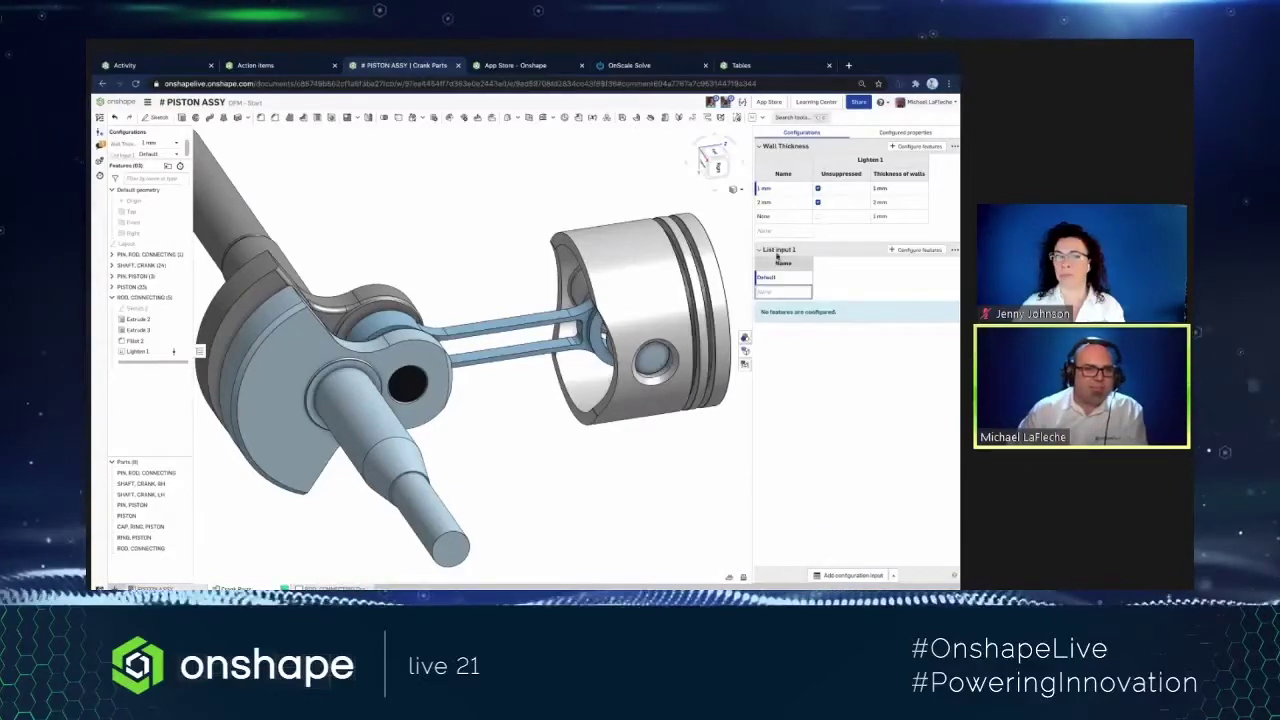
pyautogui.write('Rib Thick')
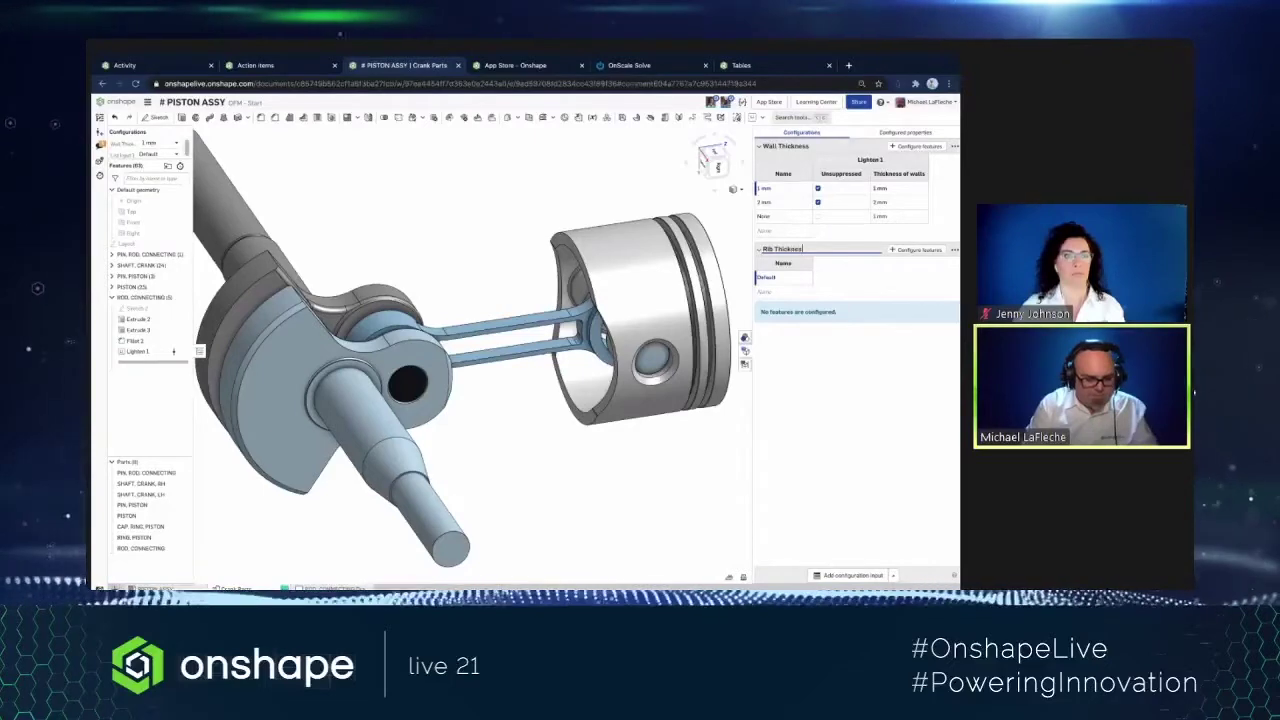
pyautogui.write('ness')
# - Name the Rib Thickness options 2 mm and 3 mm
pyautogui.click(783, 278)
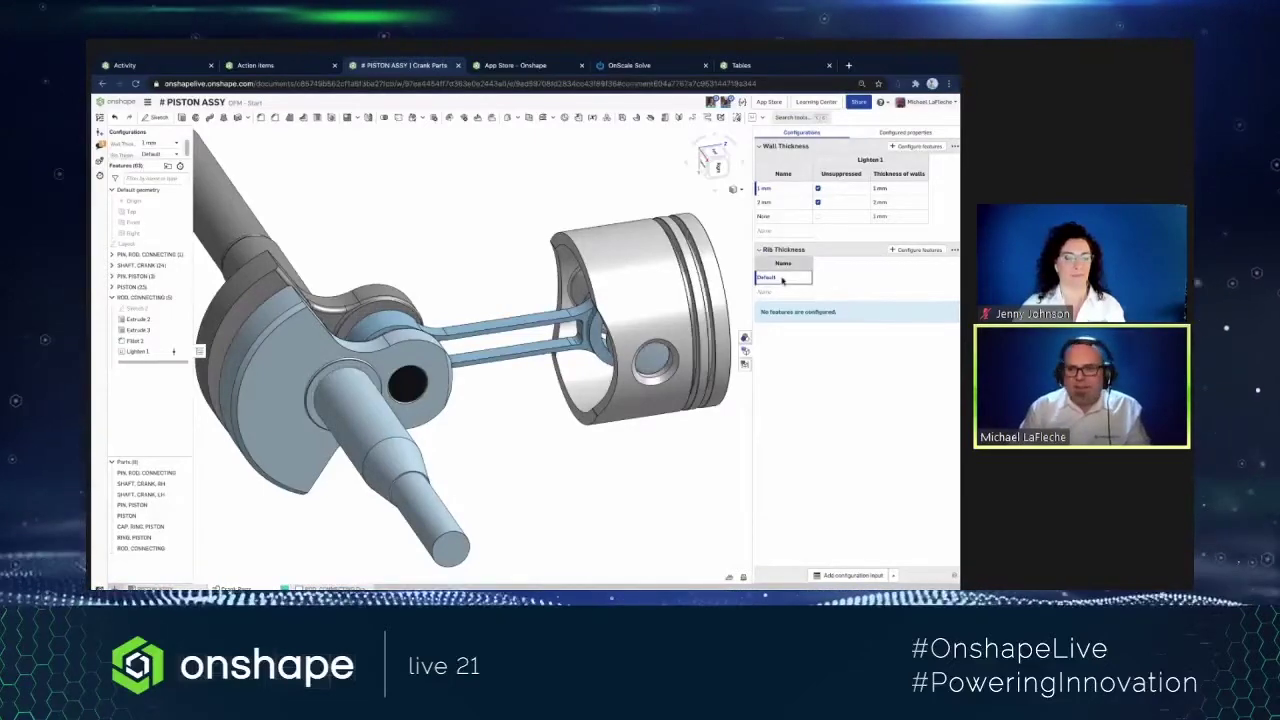
pyautogui.write('1 mm')
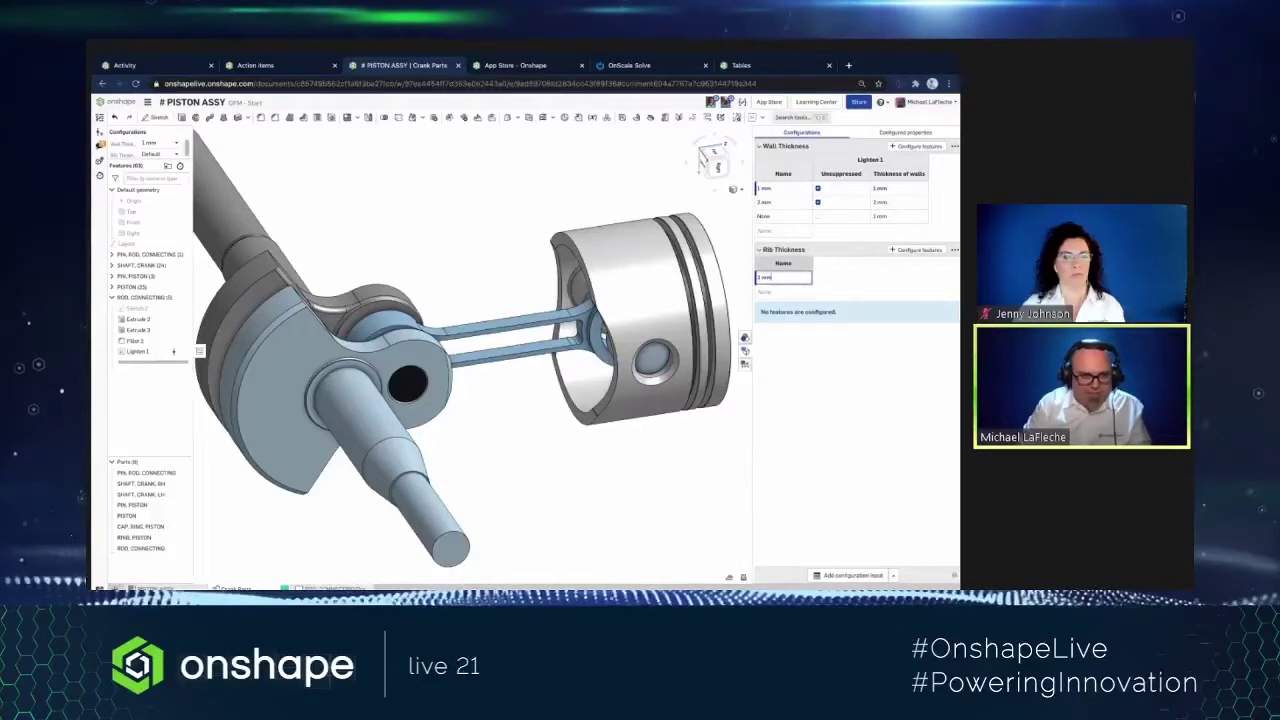
pyautogui.press('Return')
pyautogui.write('2 m')
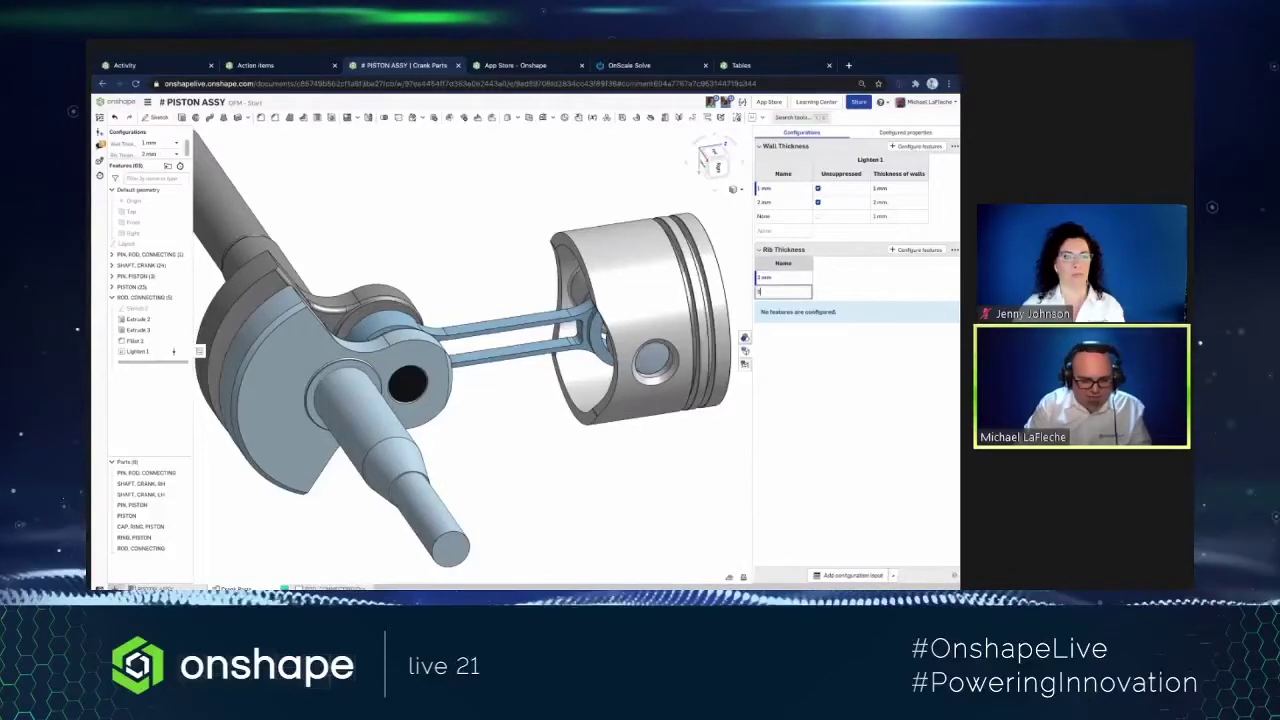
pyautogui.write('m')
pyautogui.press('Return')
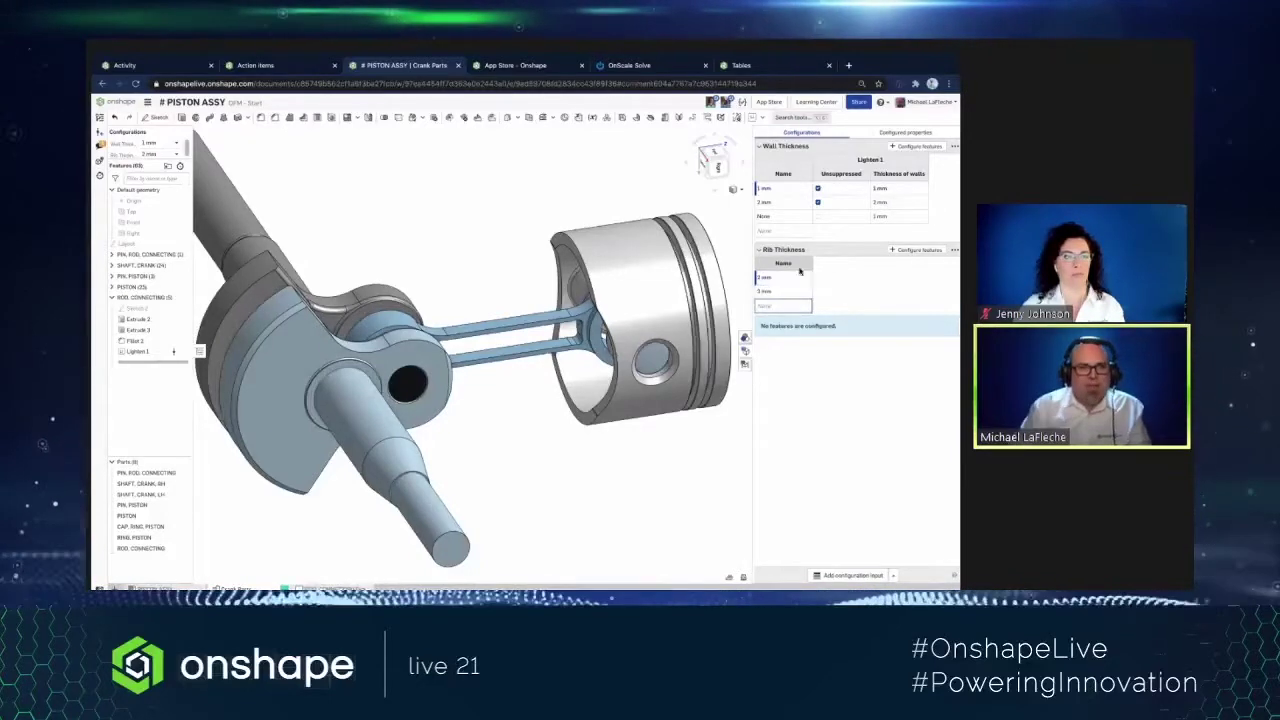
# - Configure the depth of the connecting rod's Extrude 3 with the Rib Thickness input
pyautogui.click(917, 249)
pyautogui.click(140, 329)
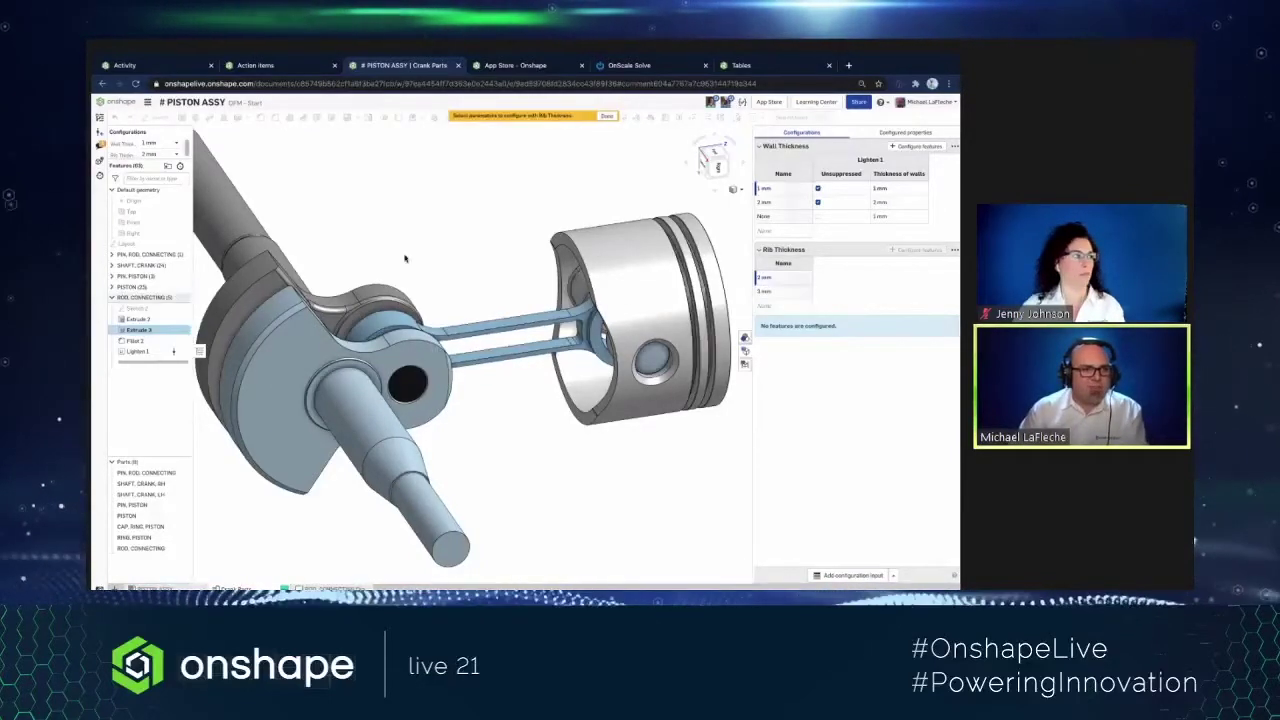
pyautogui.click(245, 198)
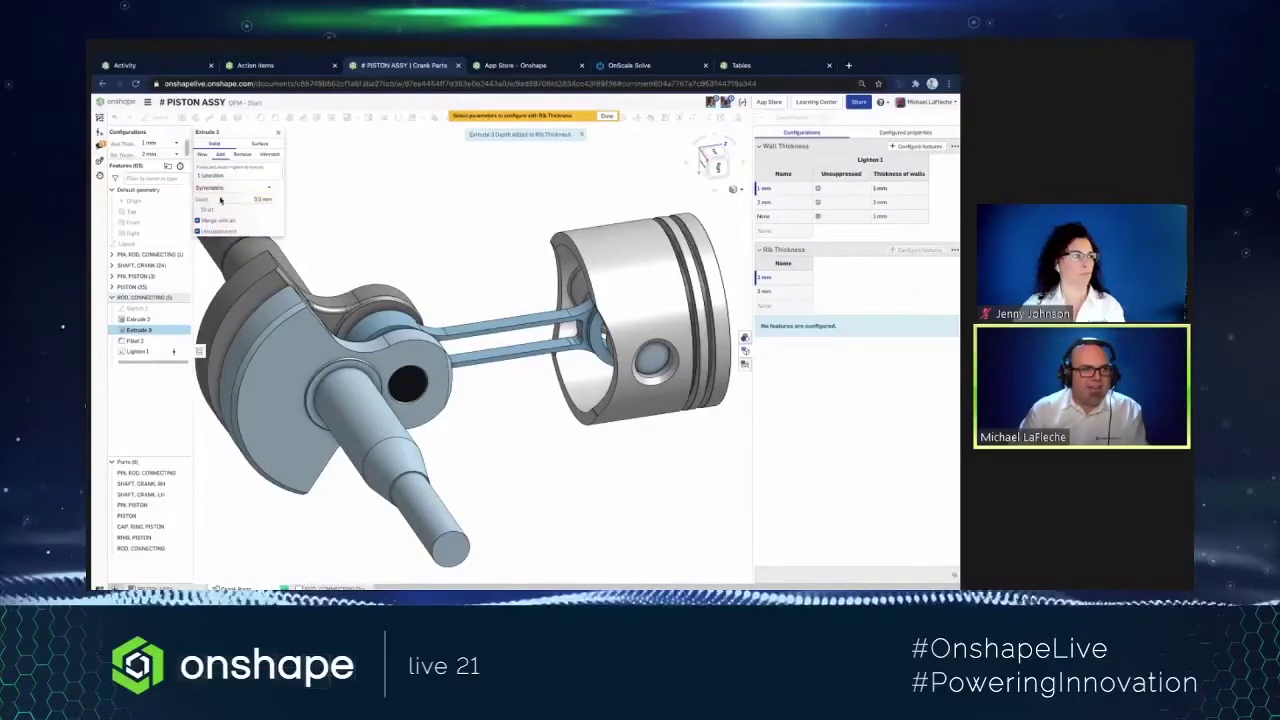
pyautogui.click(278, 134)
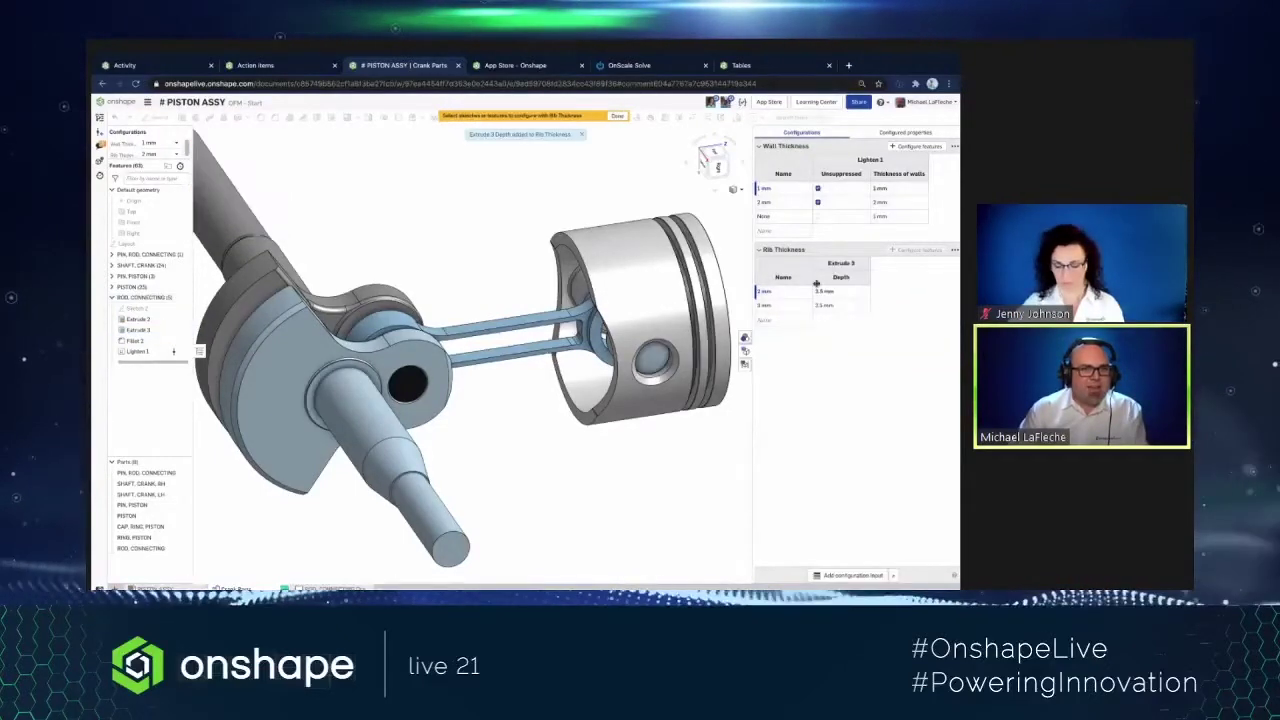
pyautogui.click(606, 116)
# - Set Extrude 3's depth to 2 mm for the 2 mm Rib Thickness option and 3 mm for the 3 mm option
pyautogui.click(835, 292)
pyautogui.write('2')
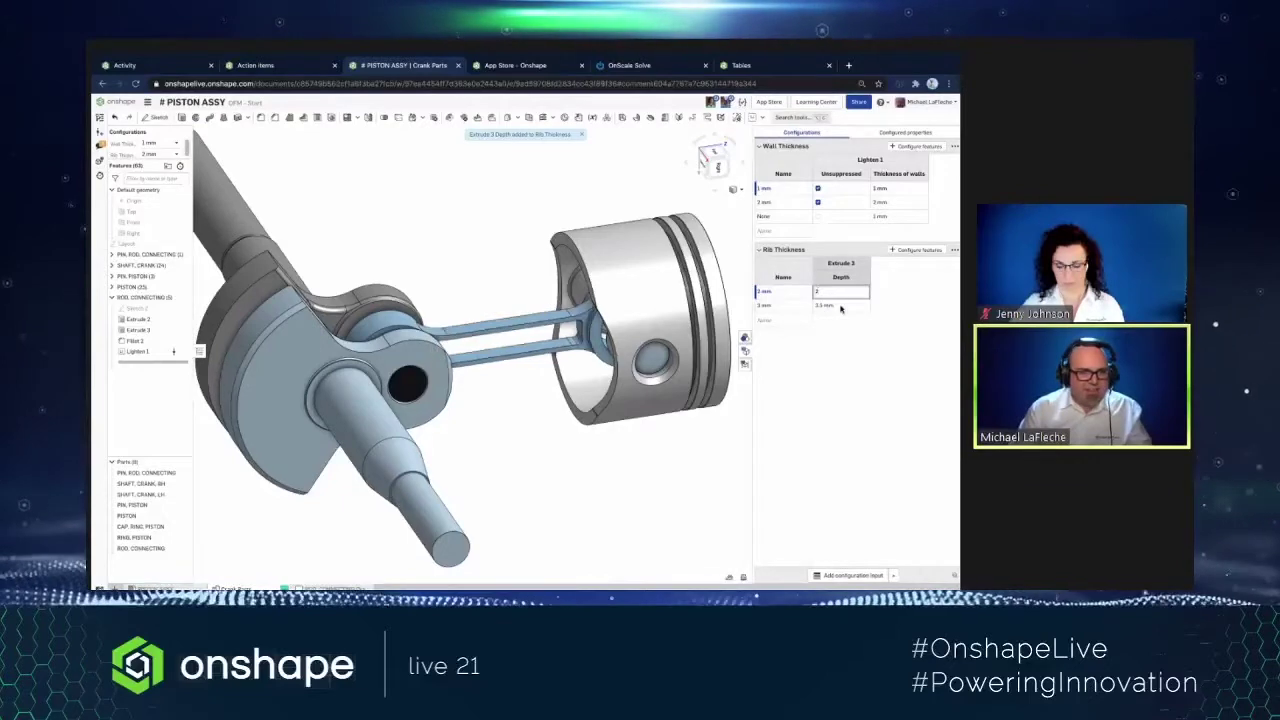
pyautogui.click(840, 306)
pyautogui.write('3')
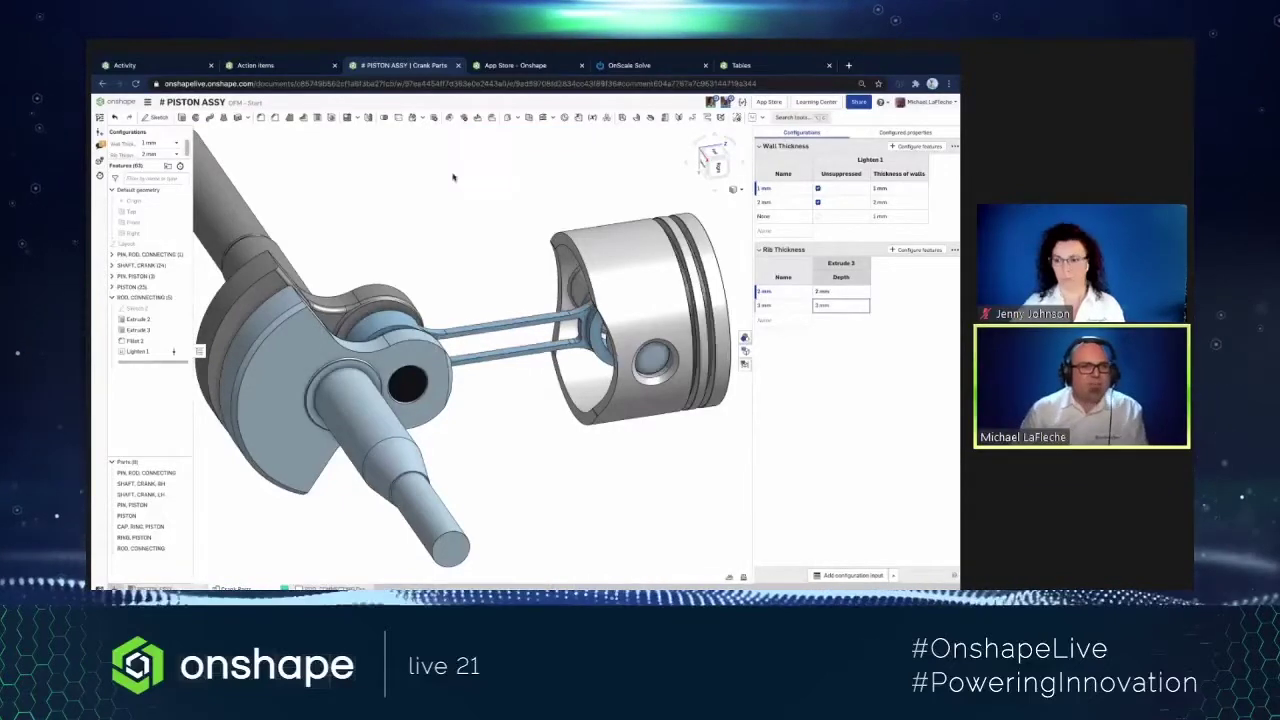
pyautogui.press('Return')
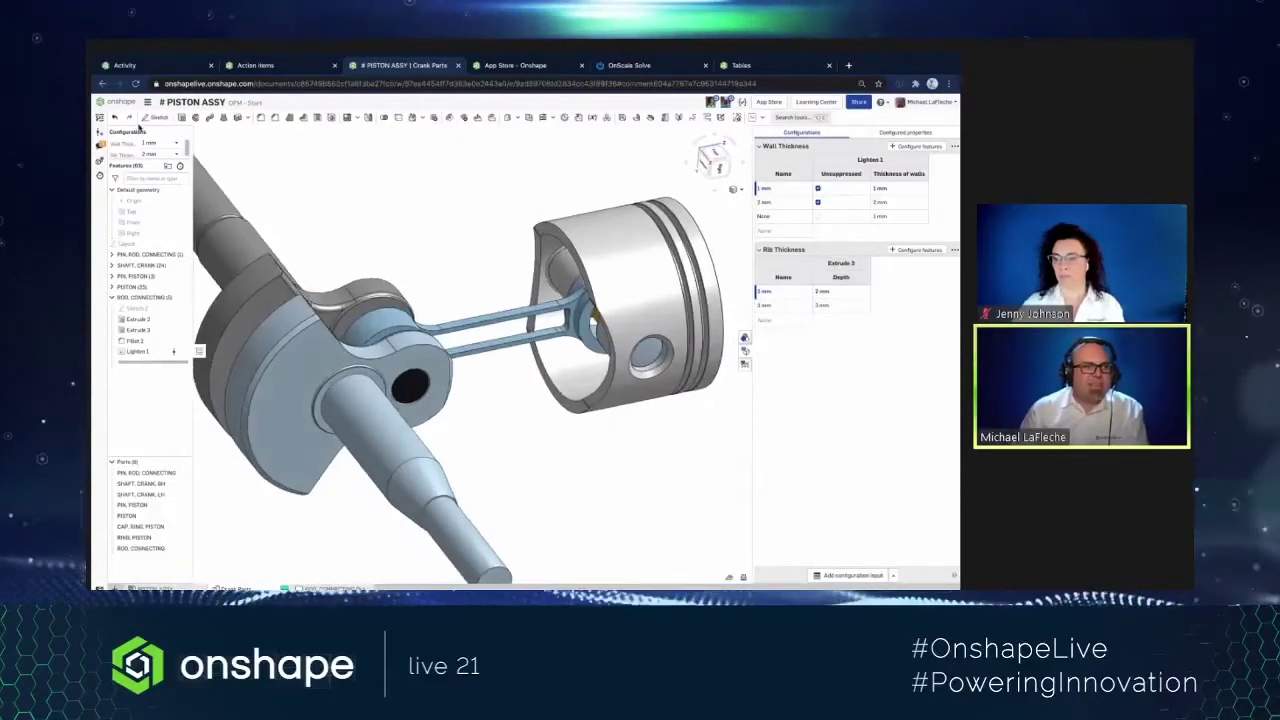
# - Switch Rib Thickness to 3 mm, preview the None wall thickness, and return Wall Thickness to 1 mm
pyautogui.click(163, 155)
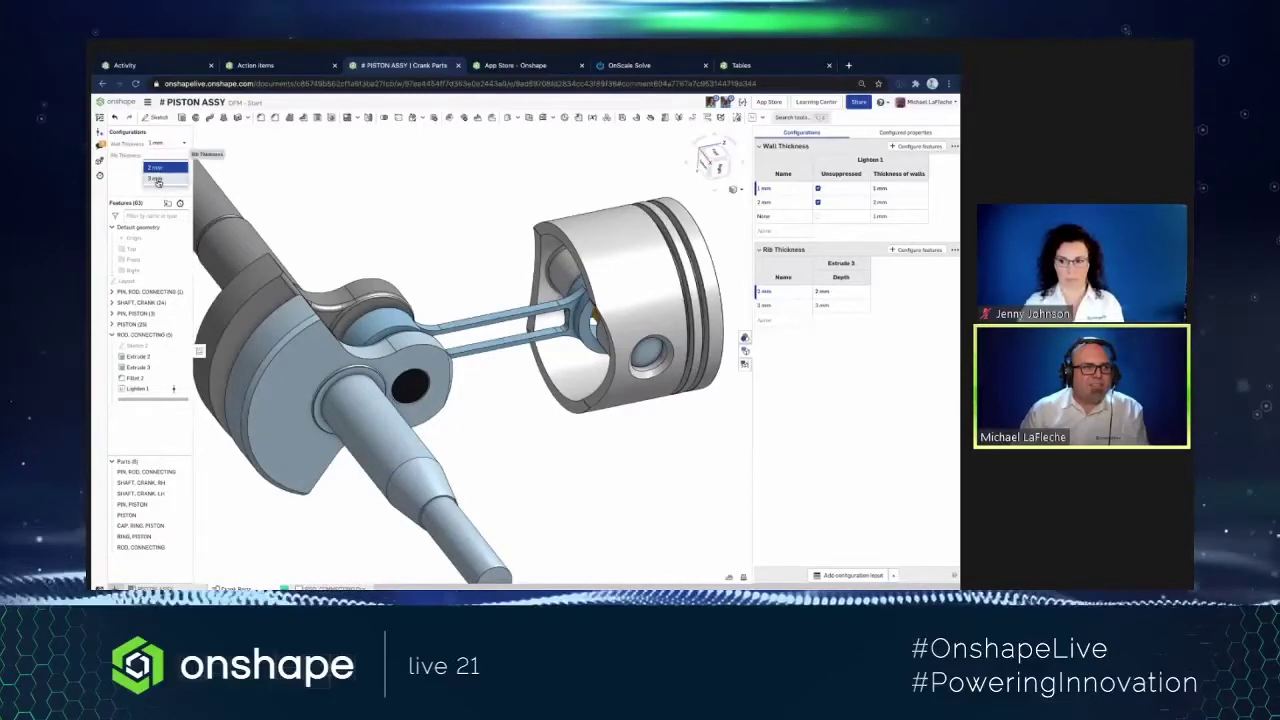
pyautogui.click(155, 178)
pyautogui.click(165, 143)
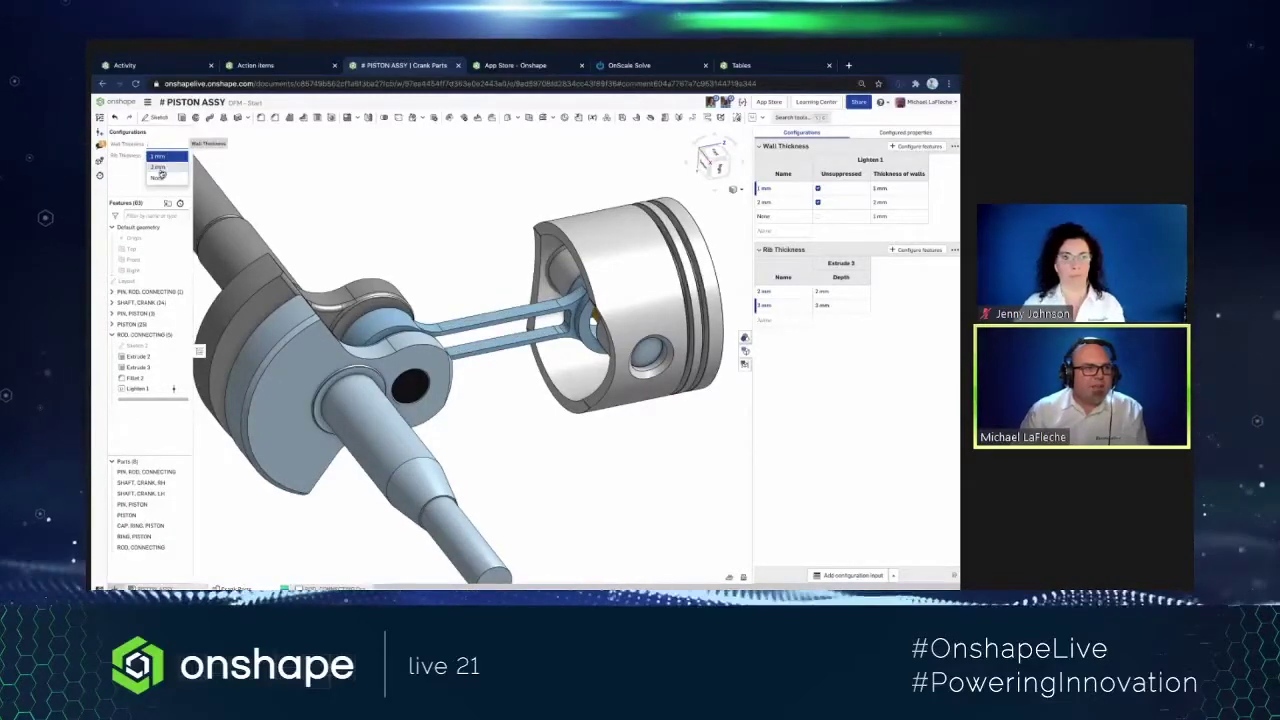
pyautogui.click(157, 177)
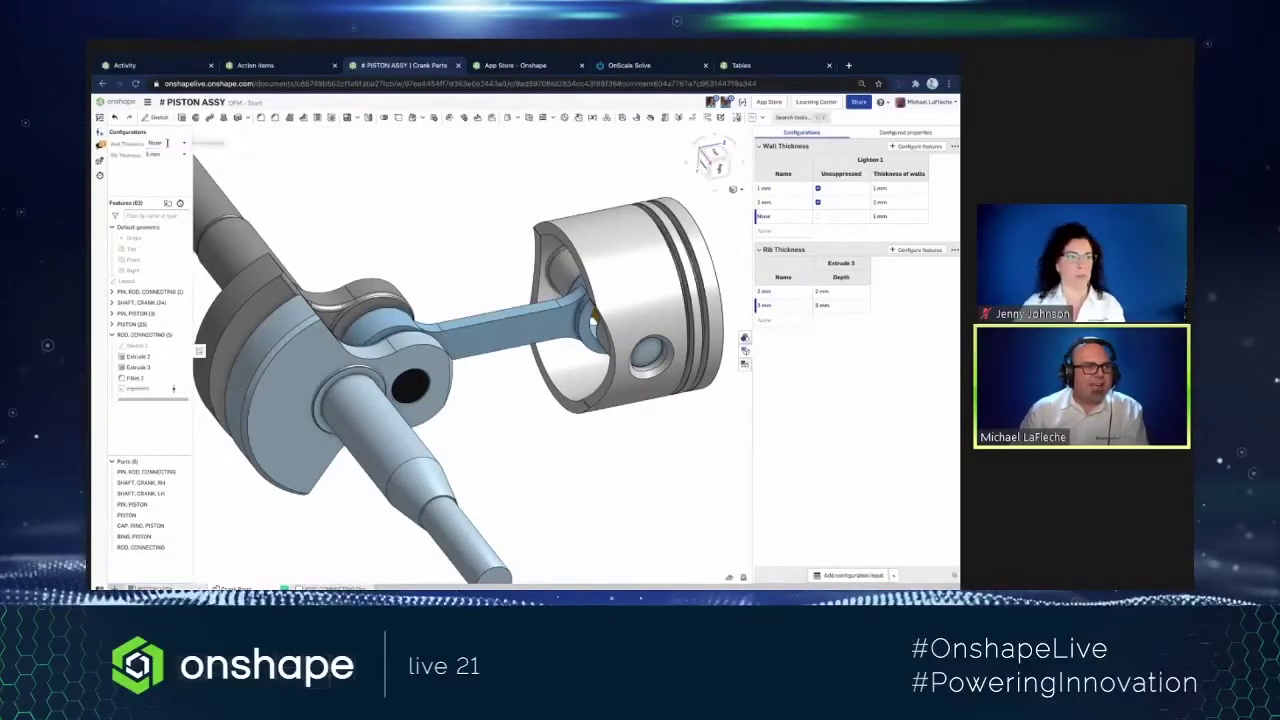
pyautogui.click(165, 143)
pyautogui.click(157, 155)
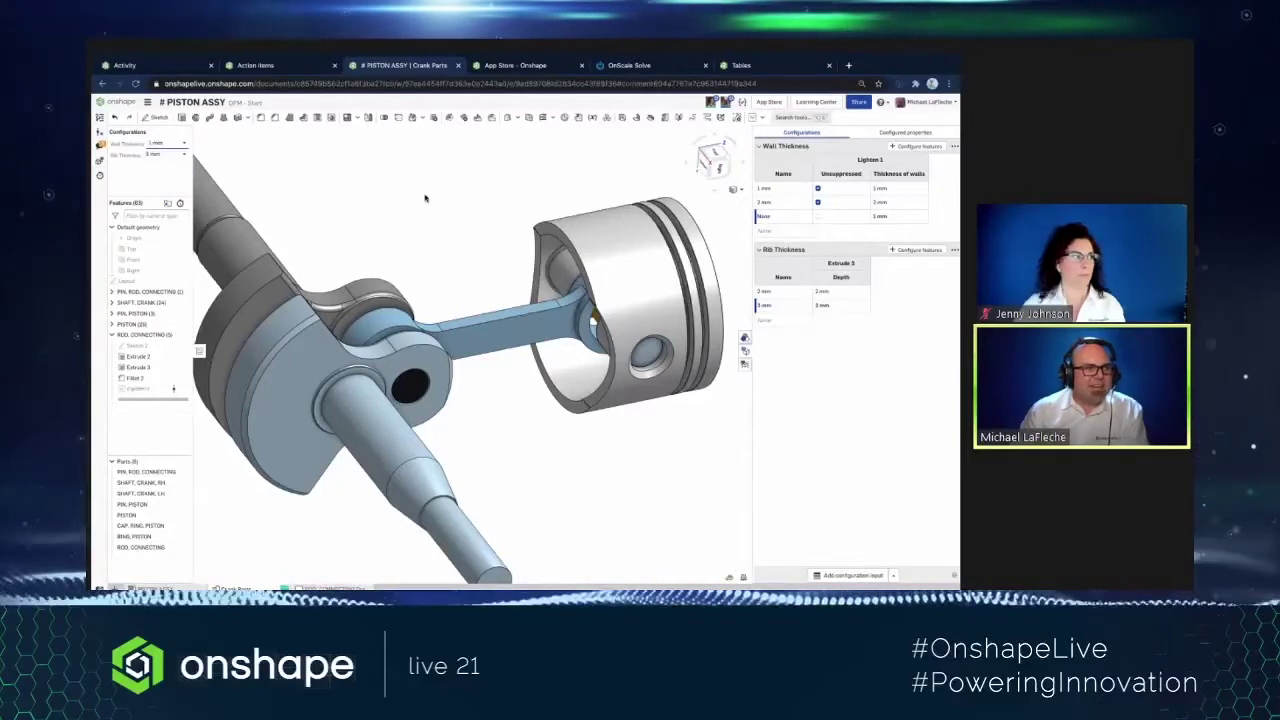
# - Show the Part masses custom table and compare the connecting rod's mass at 2 mm and 1 mm wall thickness
pyautogui.click(745, 364)
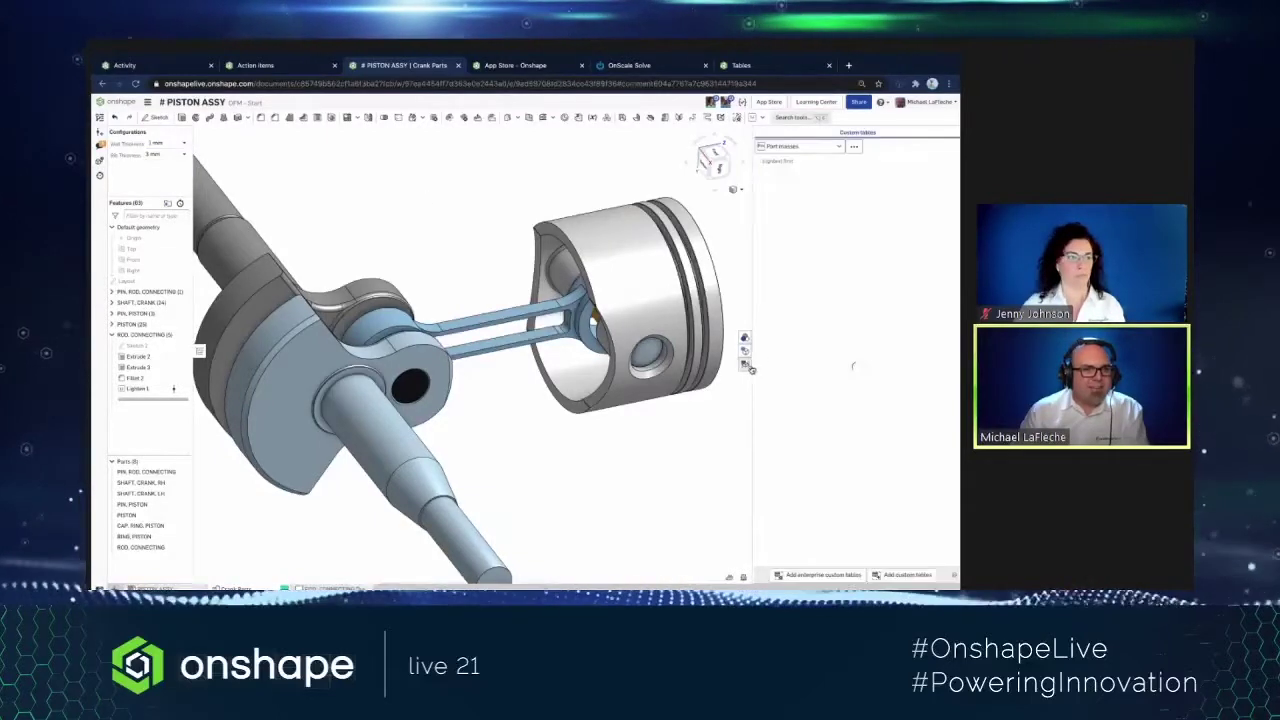
pyautogui.click(173, 145)
pyautogui.click(163, 166)
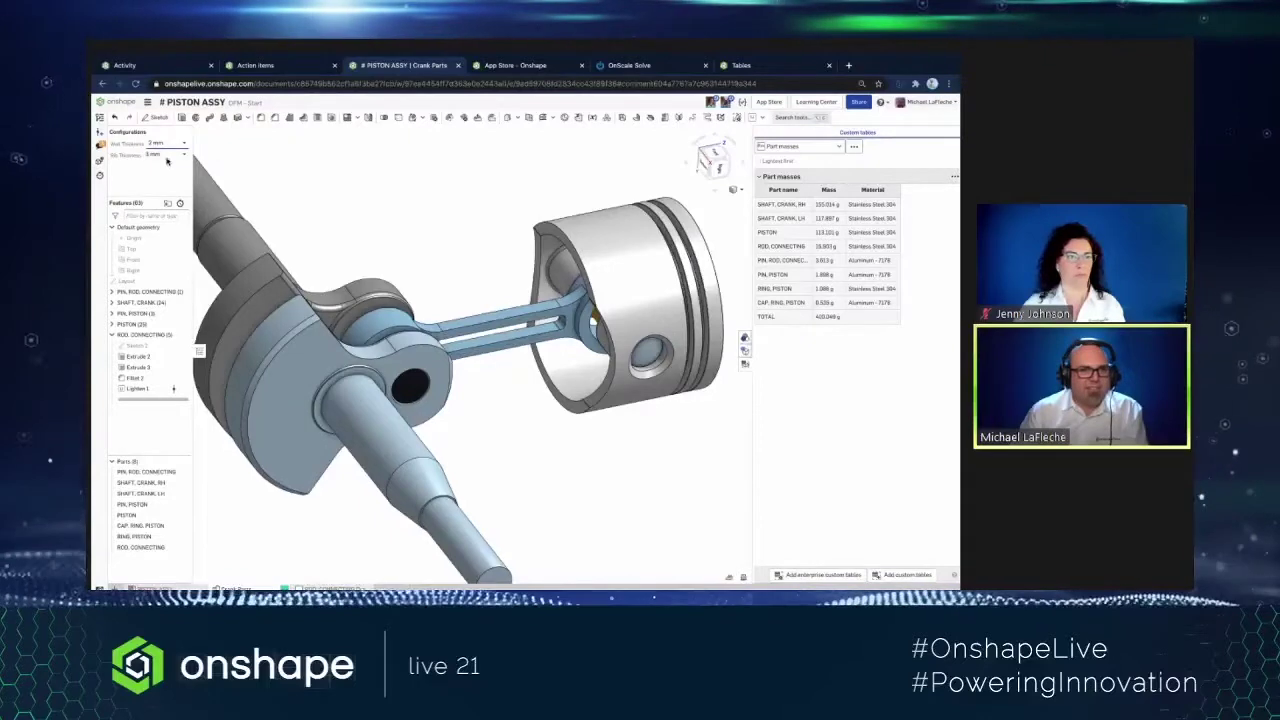
pyautogui.click(165, 143)
pyautogui.click(160, 155)
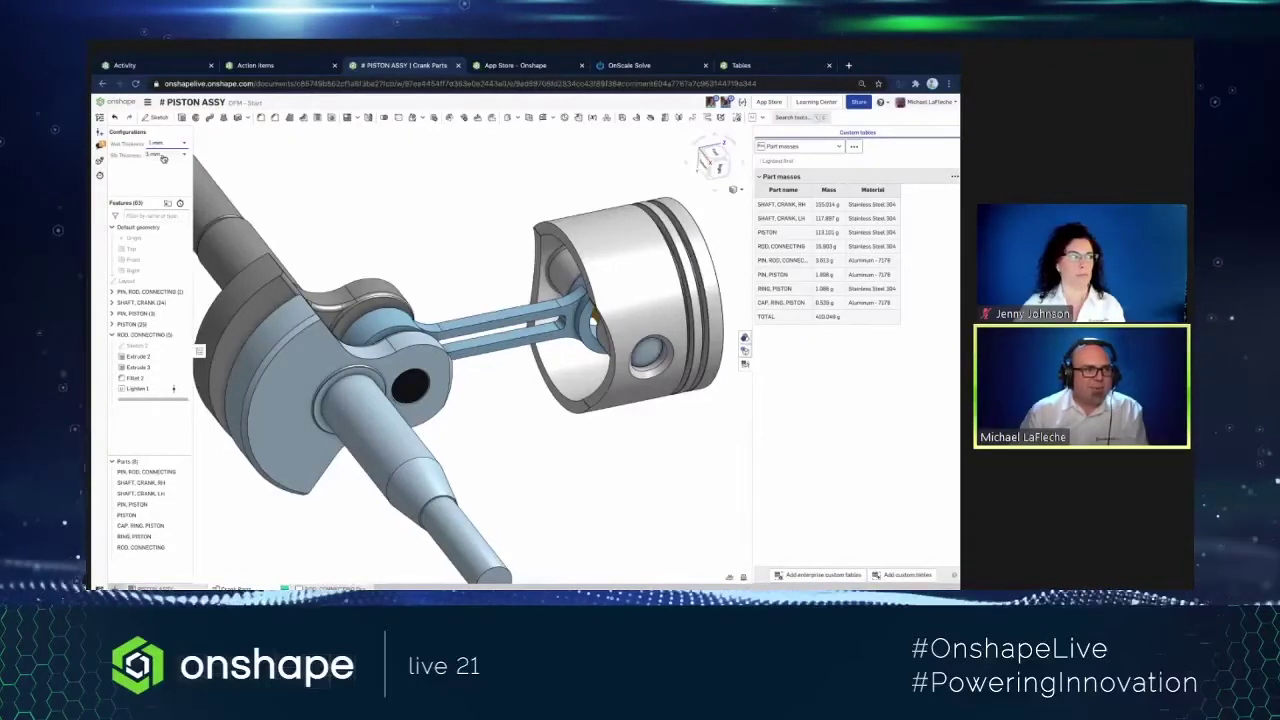
# - Compare the part masses with Rib Thickness at 2 mm, and return to the 1 mm wall and 3 mm rib combination
pyautogui.click(163, 155)
pyautogui.click(160, 168)
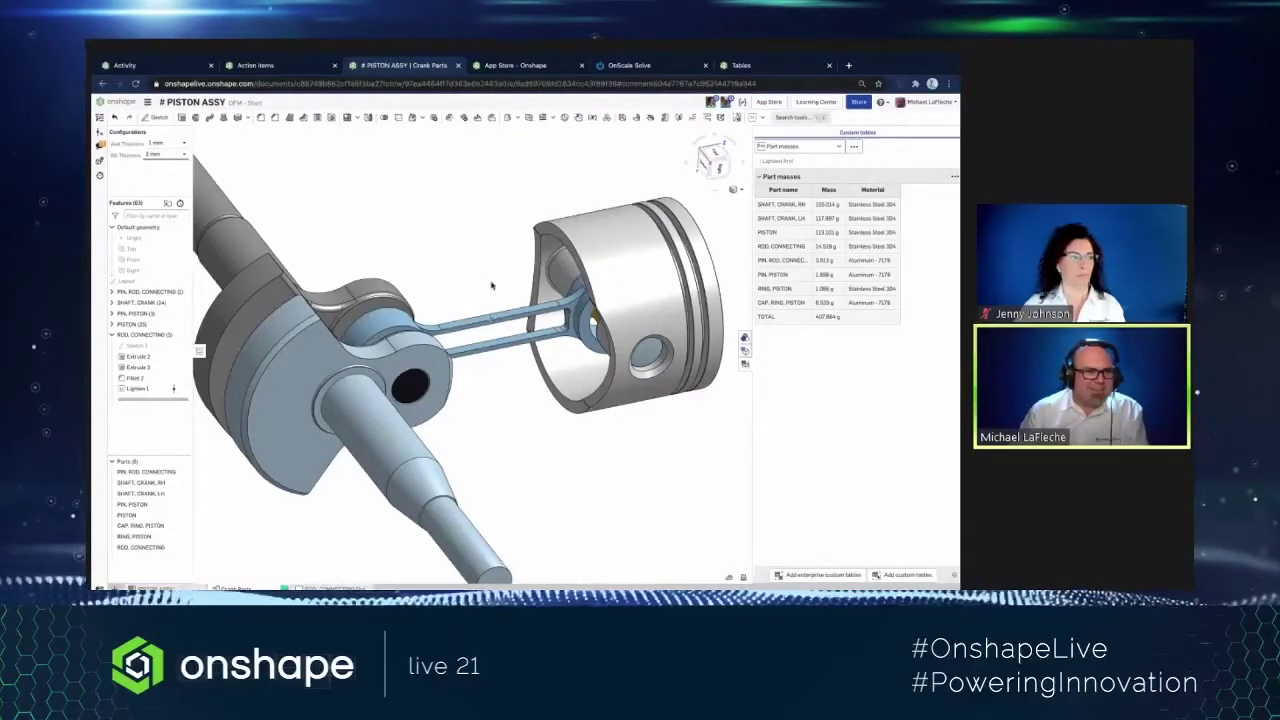
pyautogui.click(155, 145)
pyautogui.click(155, 180)
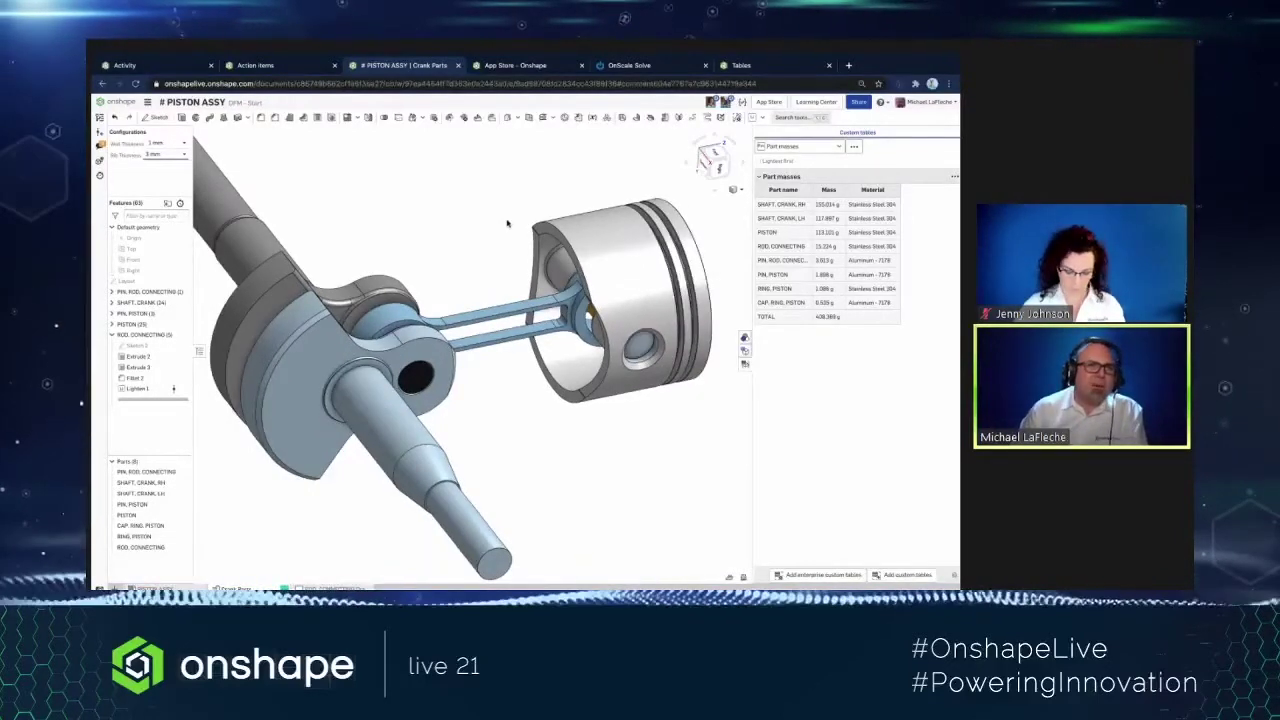
# - Switch to OnScale Solve, load the Mechanical Study 1 results for Conn Rod, and inspect the rod's Von Mises stress plot
pyautogui.click(524, 66)
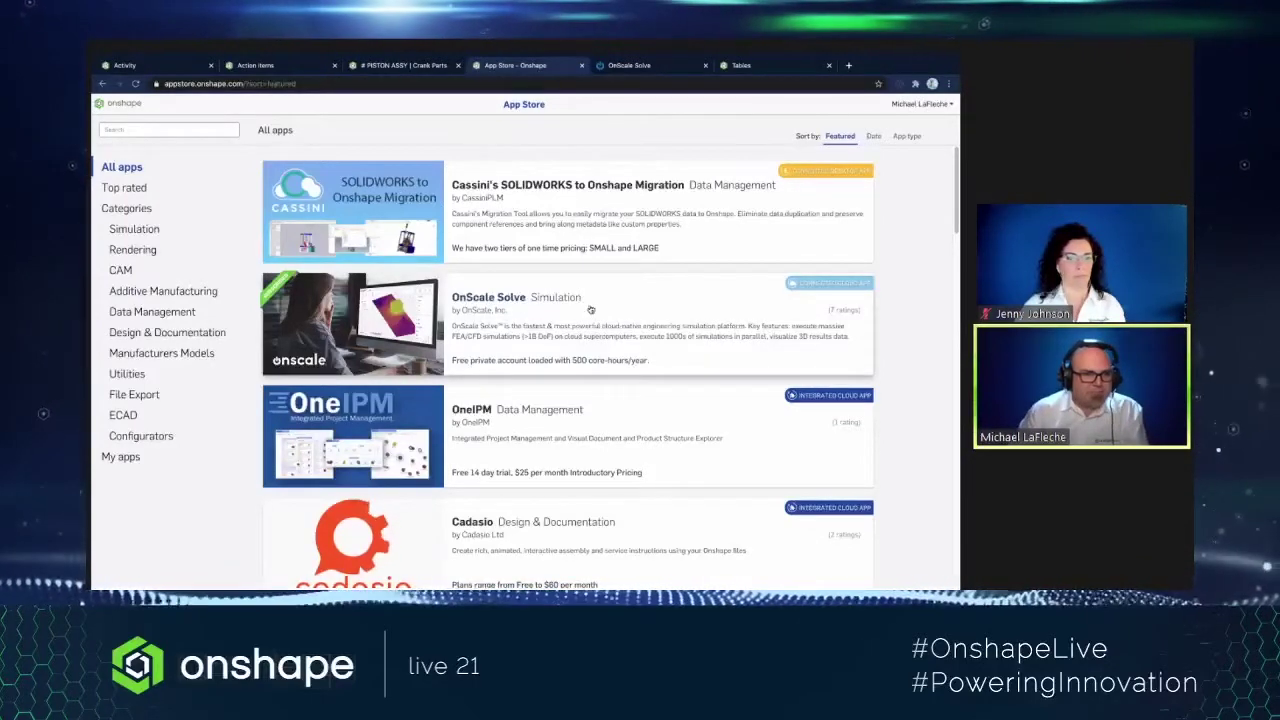
pyautogui.click(623, 66)
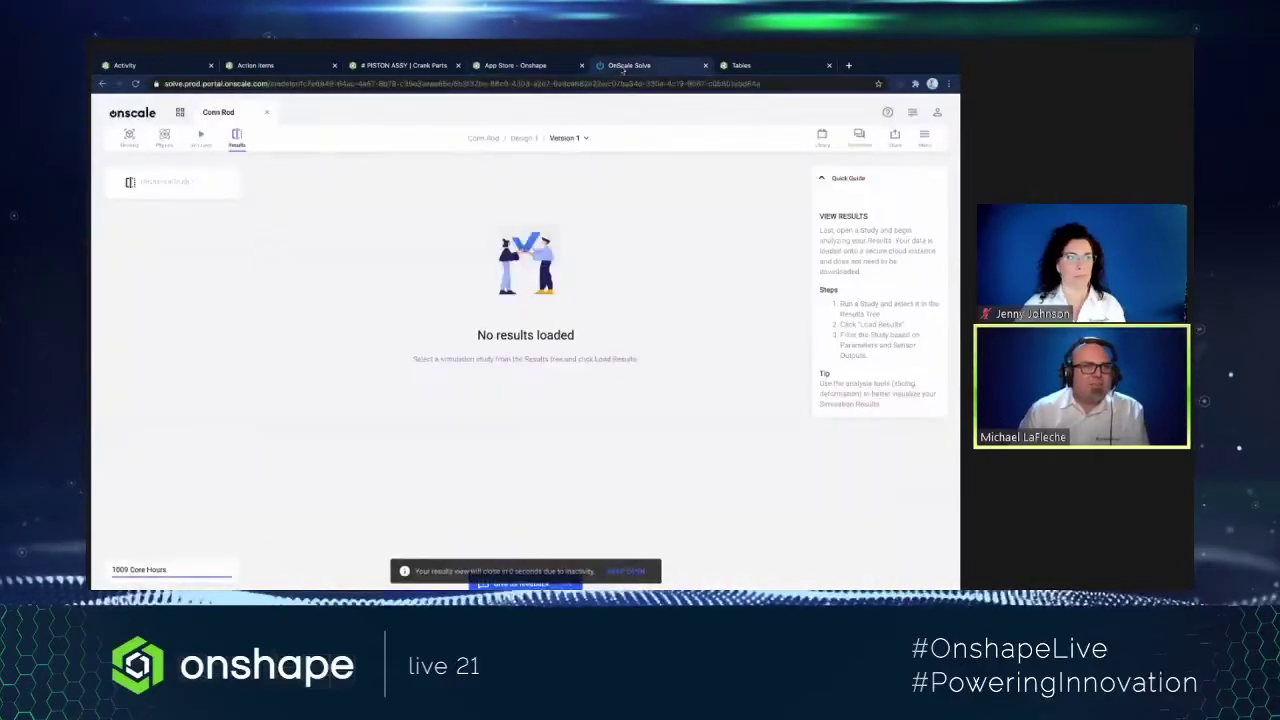
pyautogui.click(130, 183)
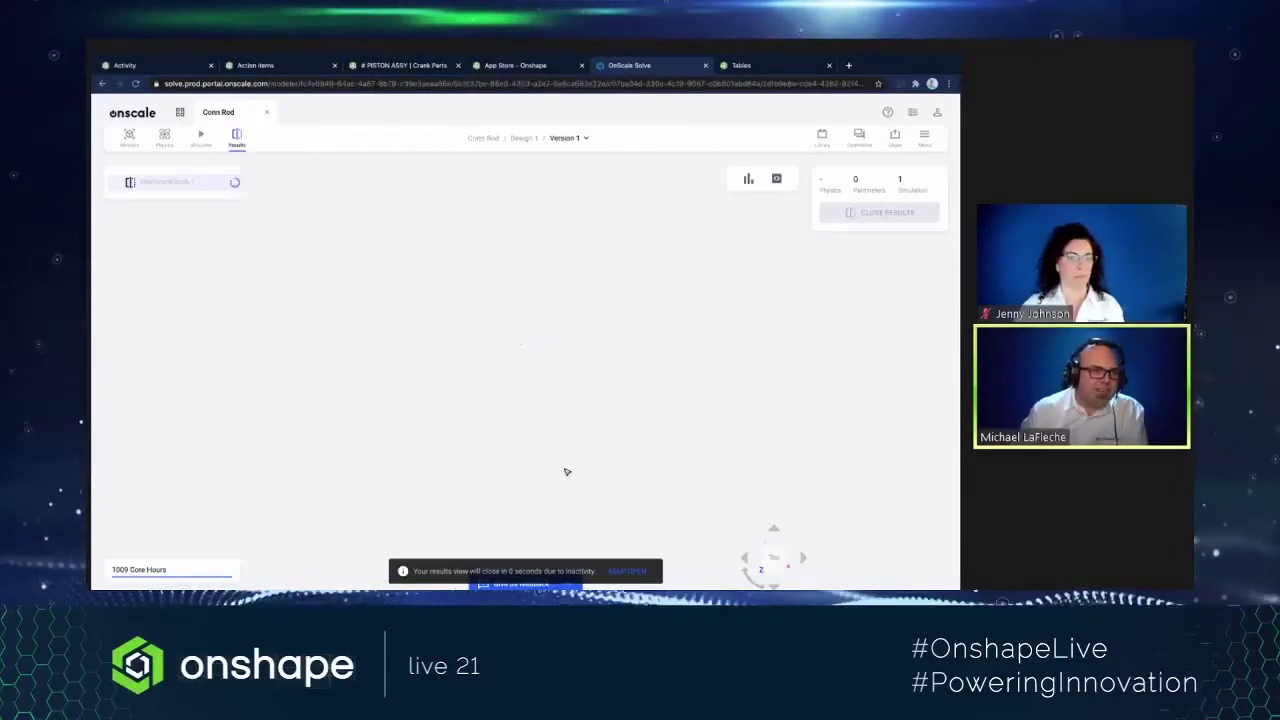
pyautogui.click(836, 212)
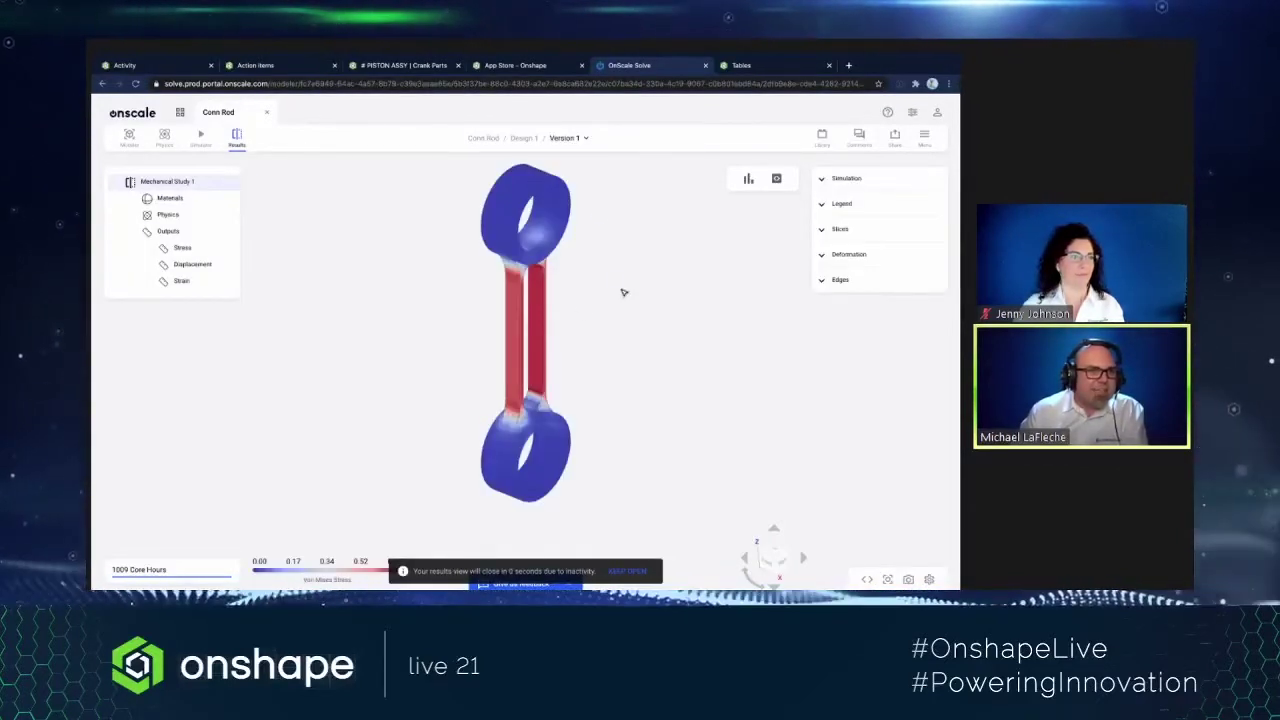
pyautogui.moveTo(651, 223); pyautogui.dragTo(591, 315)
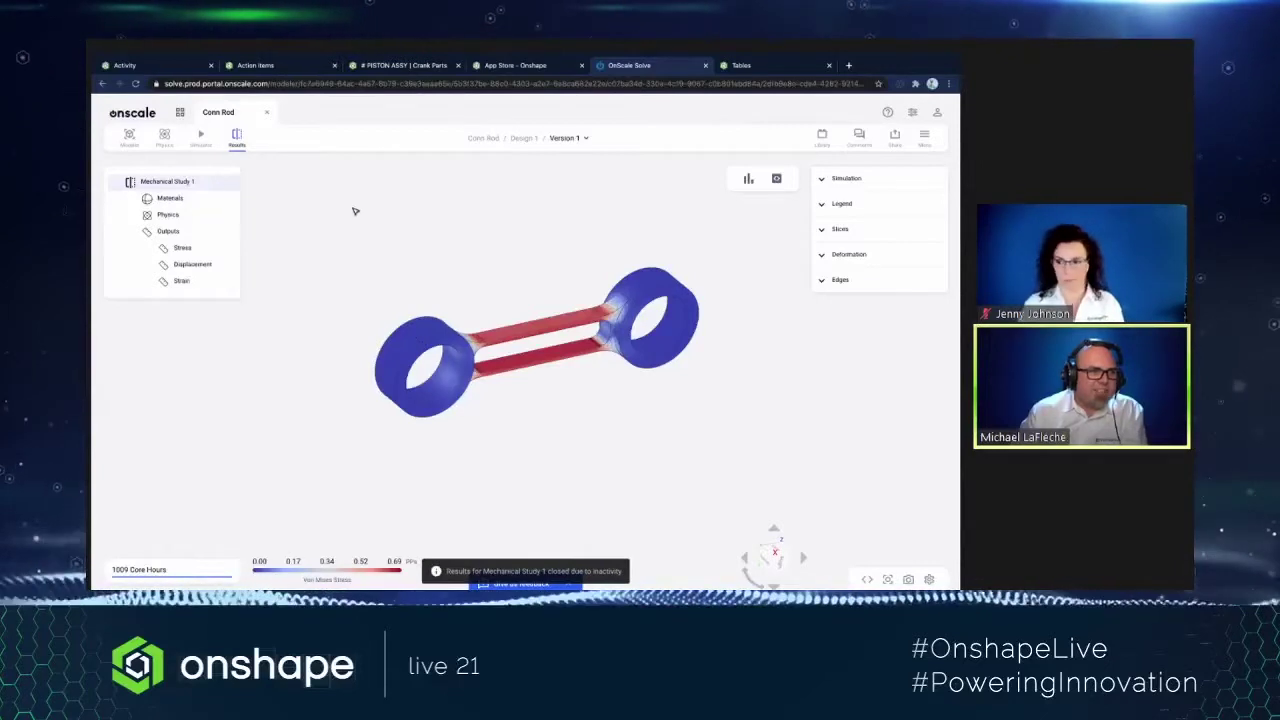
# - Review the Conn Rod simulation setup and return to the stress results
pyautogui.click(164, 137)
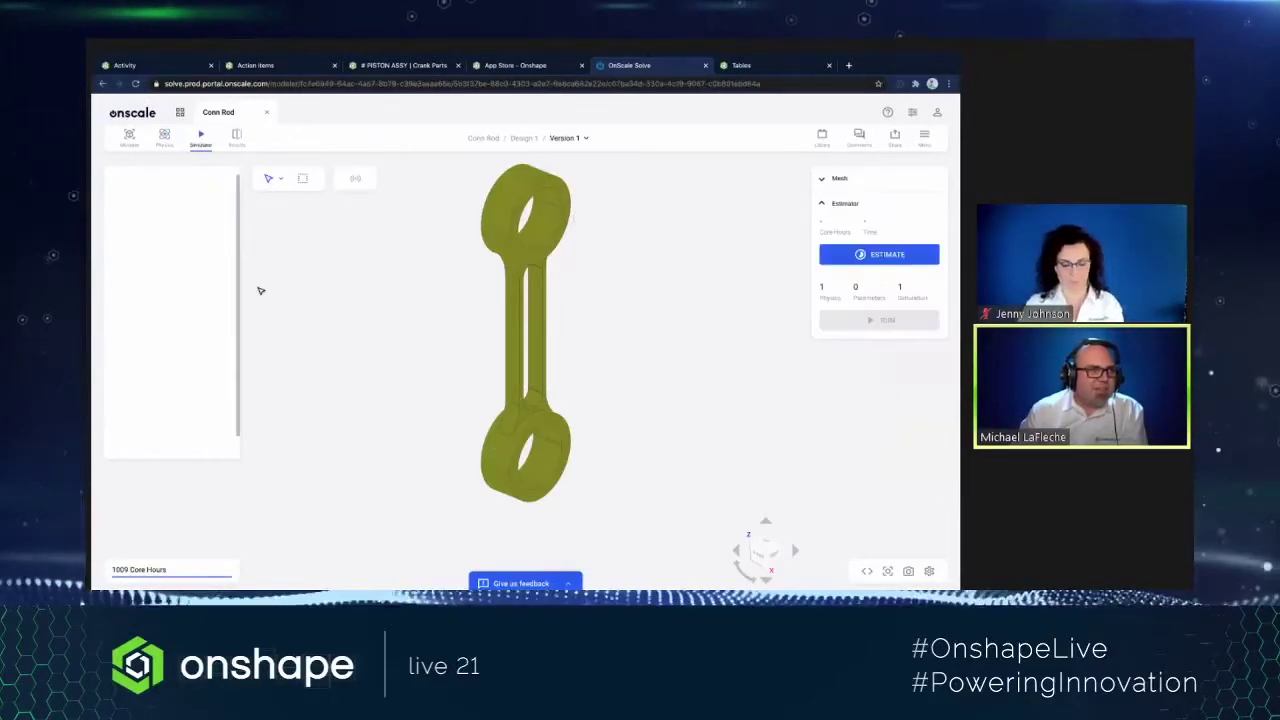
pyautogui.click(273, 180)
pyautogui.click(236, 138)
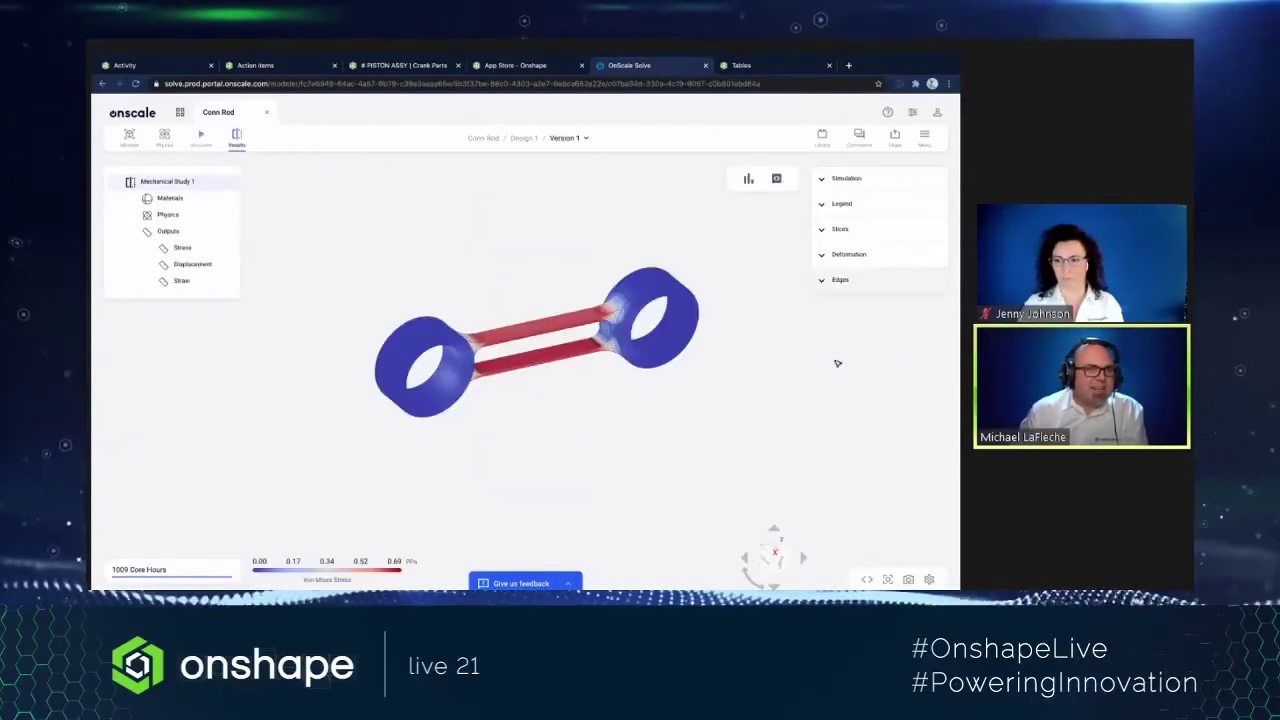
# - Switch back to PISTON ASSY in Onshape and start a new document comment with Stress Result 1-3.png attached
pyautogui.click(408, 66)
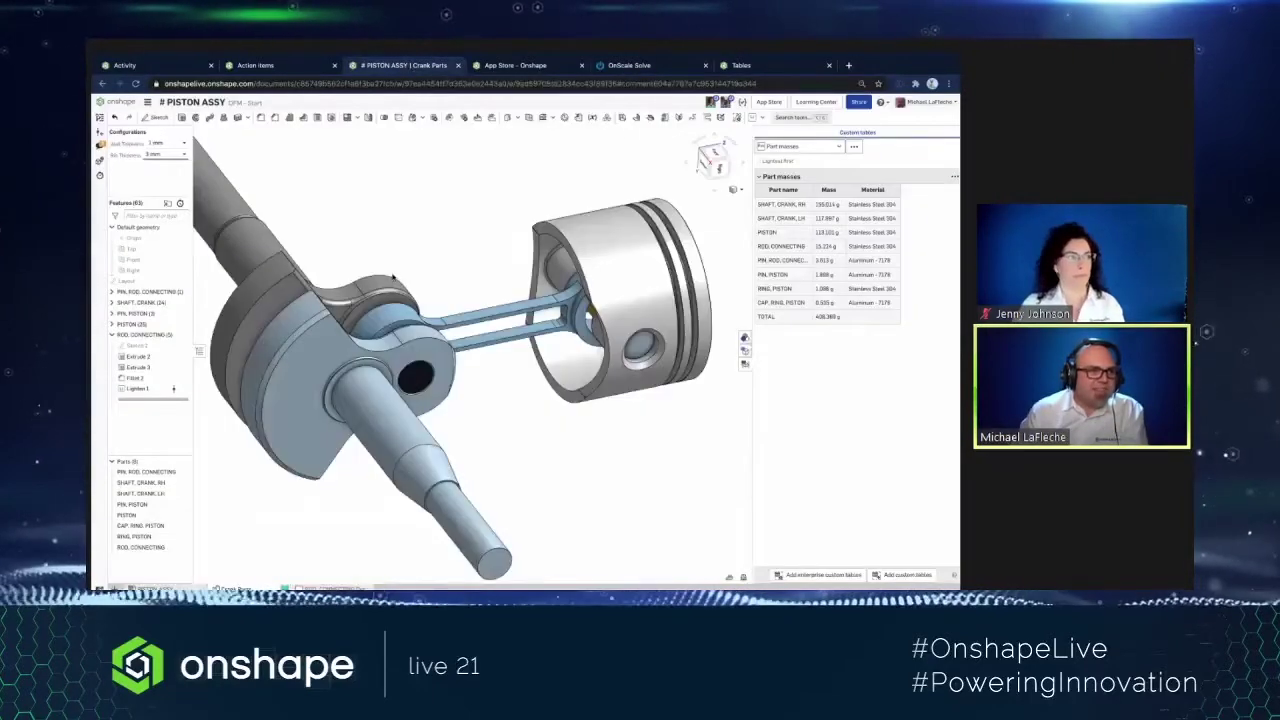
pyautogui.moveTo(393, 278); pyautogui.dragTo(435, 214, button='right')
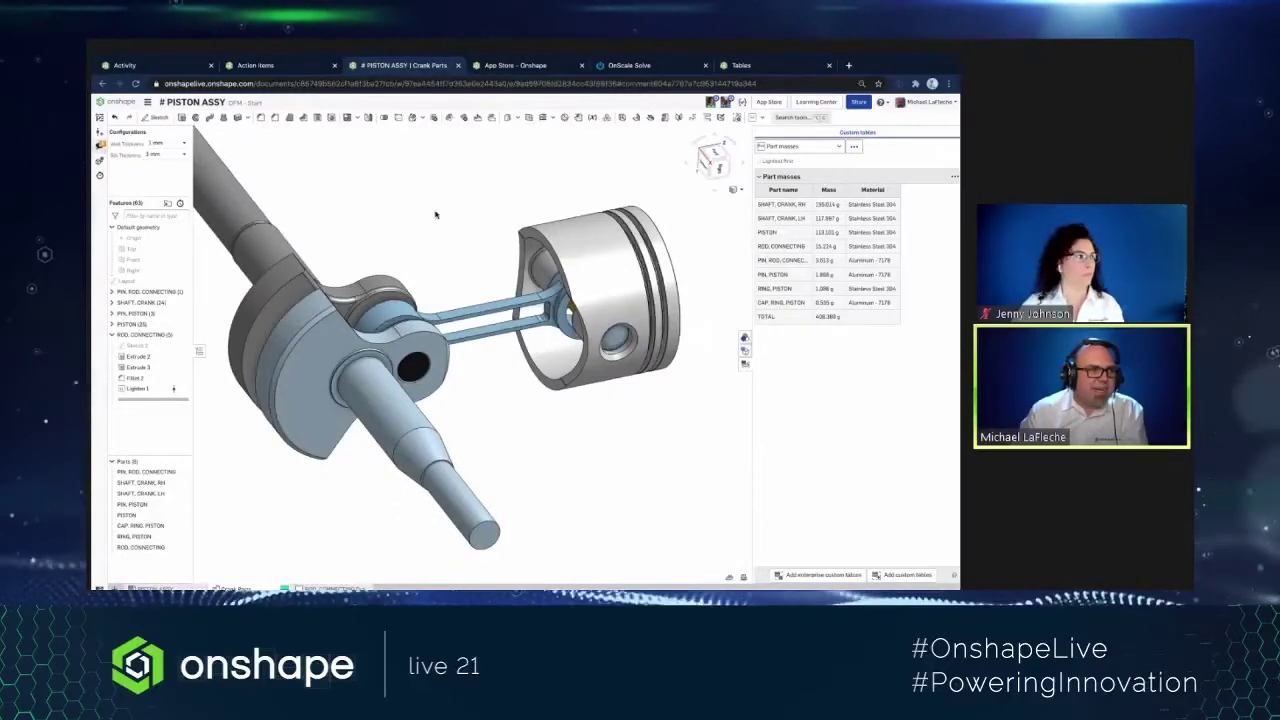
pyautogui.click(99, 117)
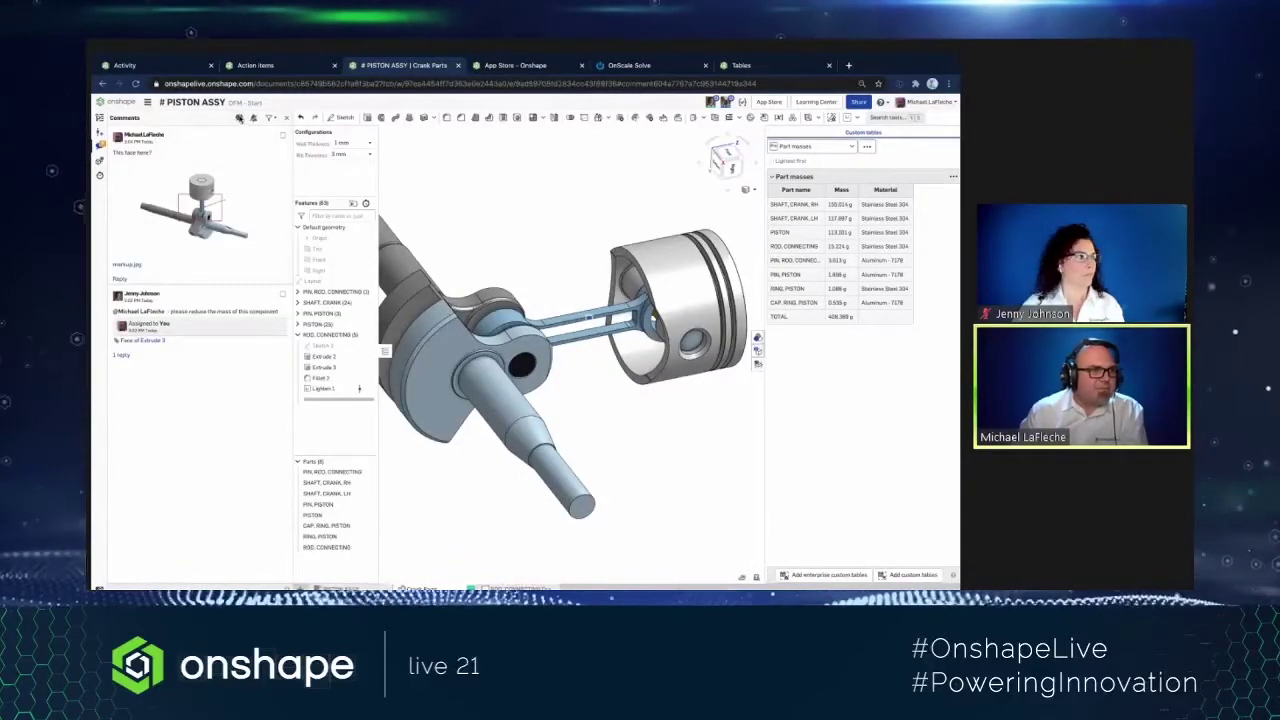
pyautogui.click(239, 117)
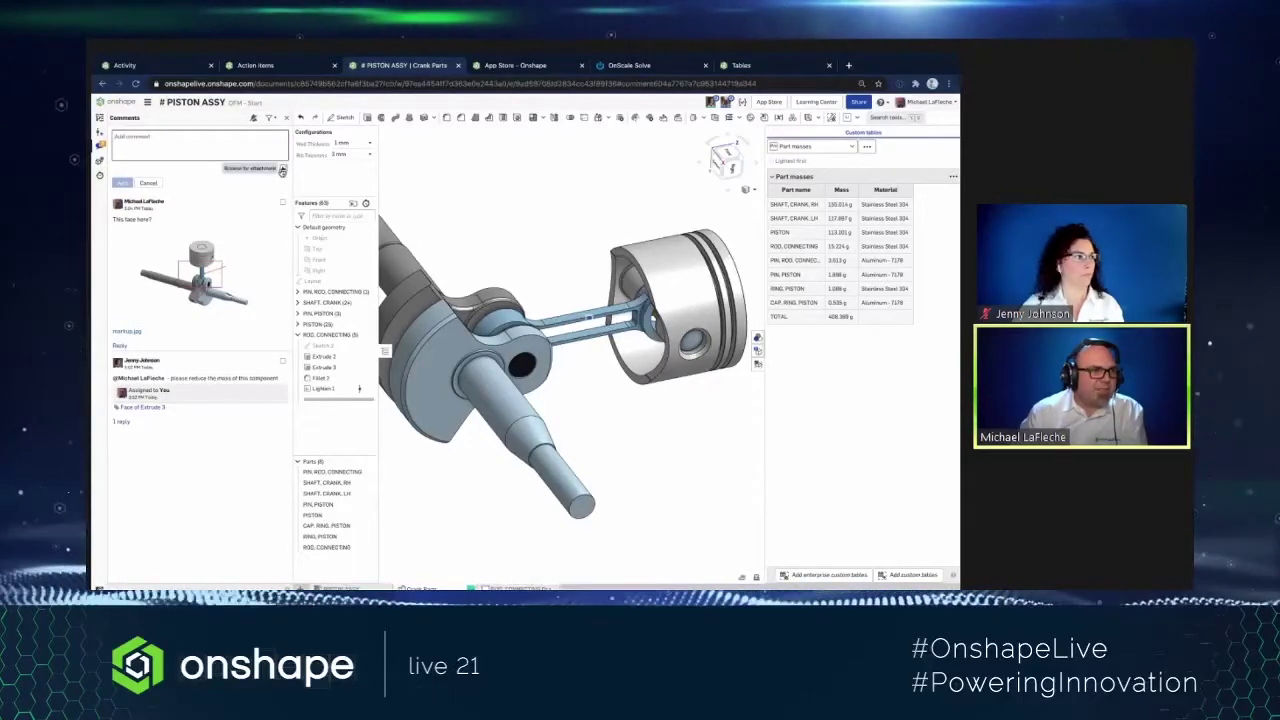
pyautogui.click(283, 171)
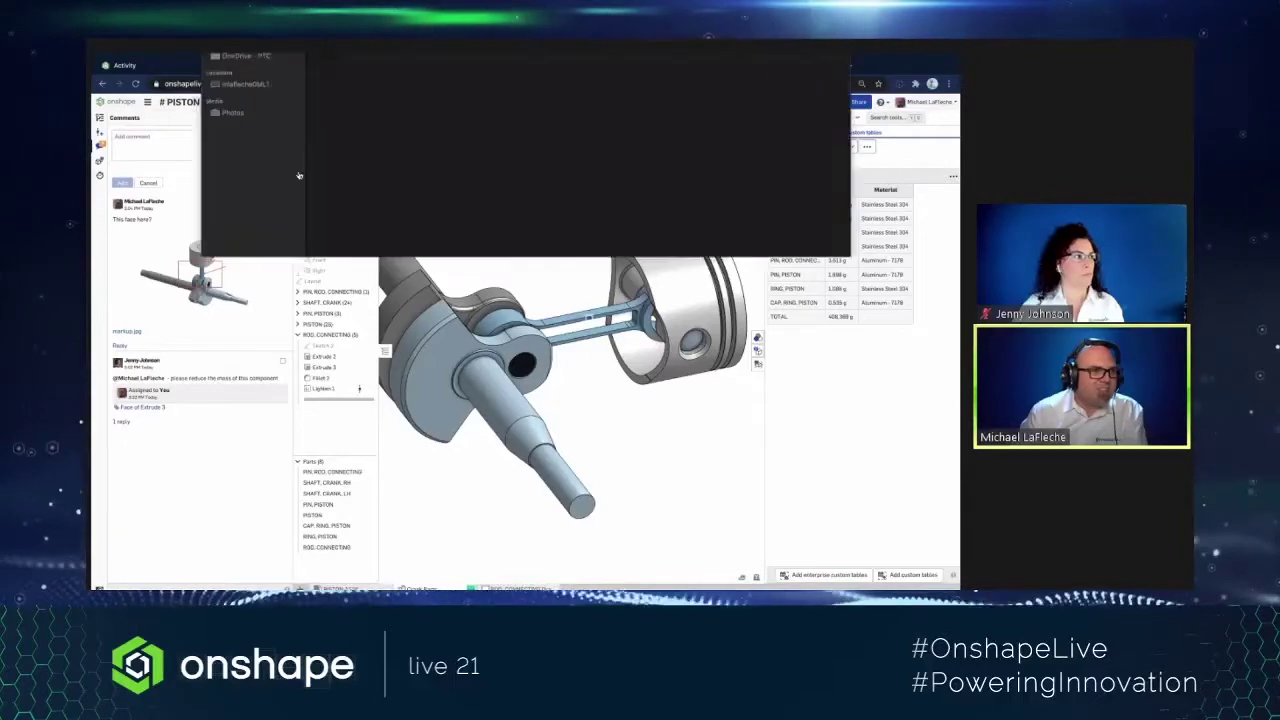
pyautogui.press('Return')
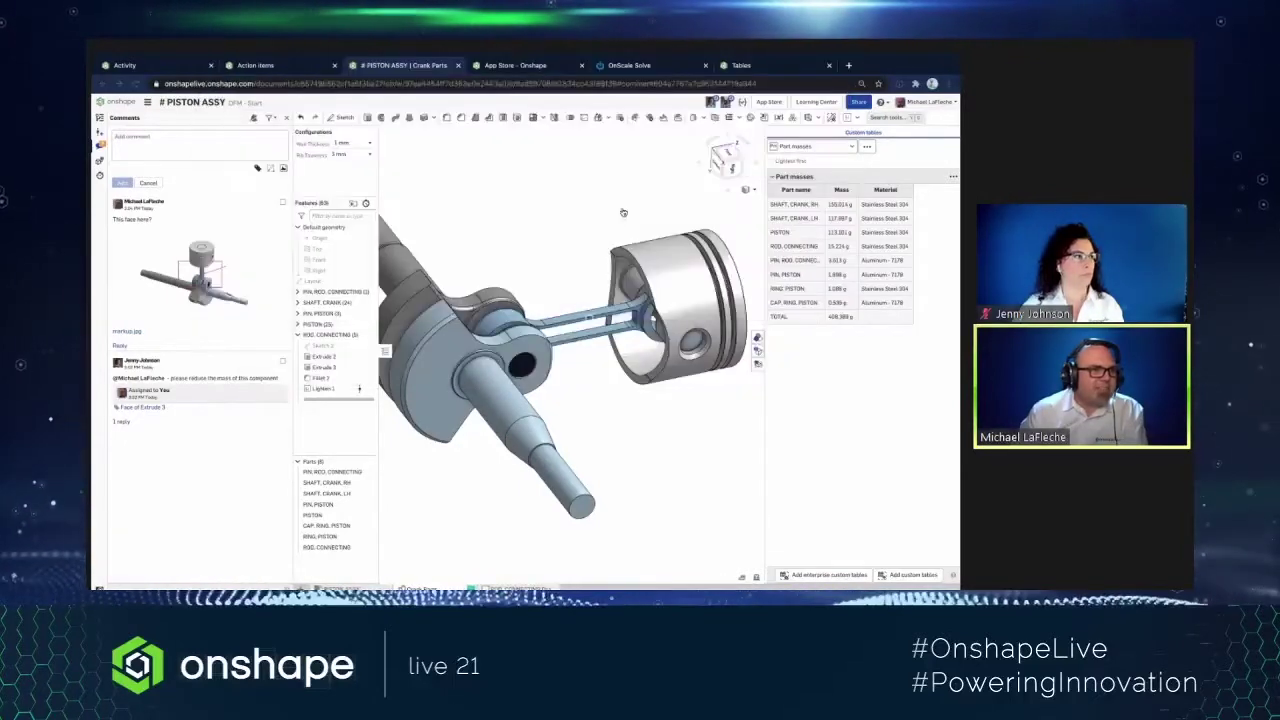
# - Post the comment "Here are the stress results for the 1 and 3 versions." with the attached image
pyautogui.click(169, 149)
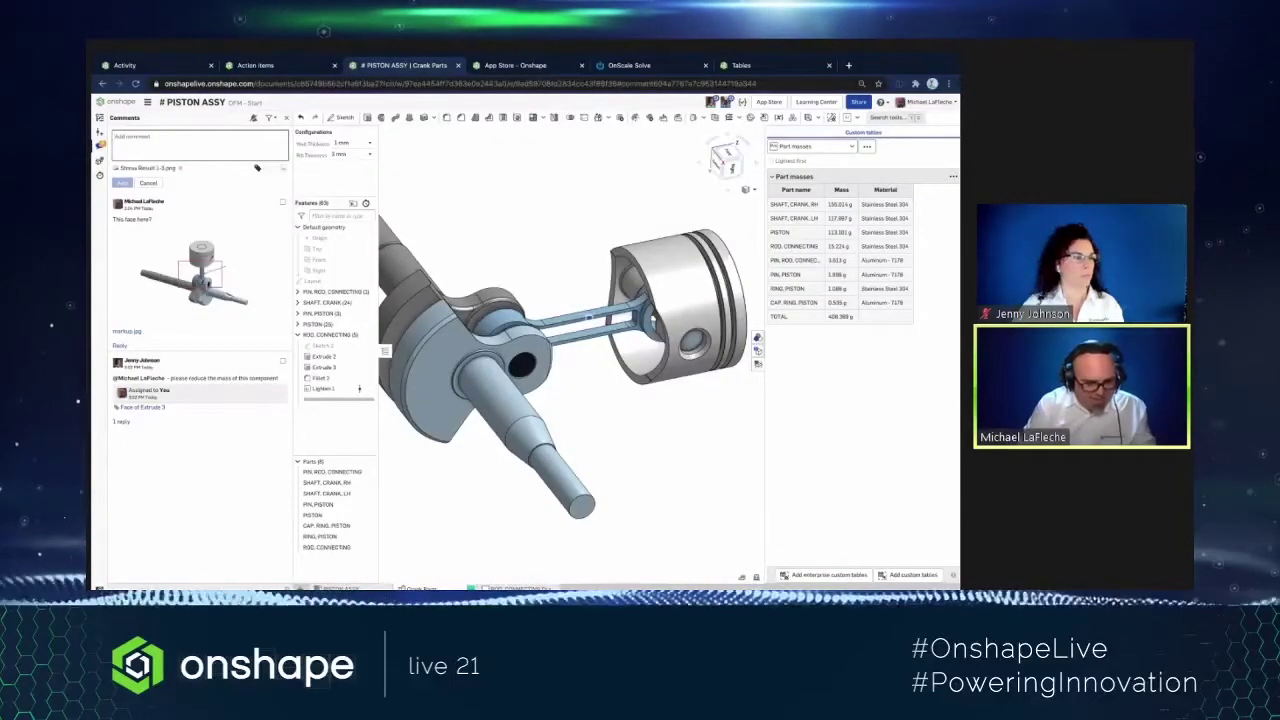
pyautogui.write('Here are the str')
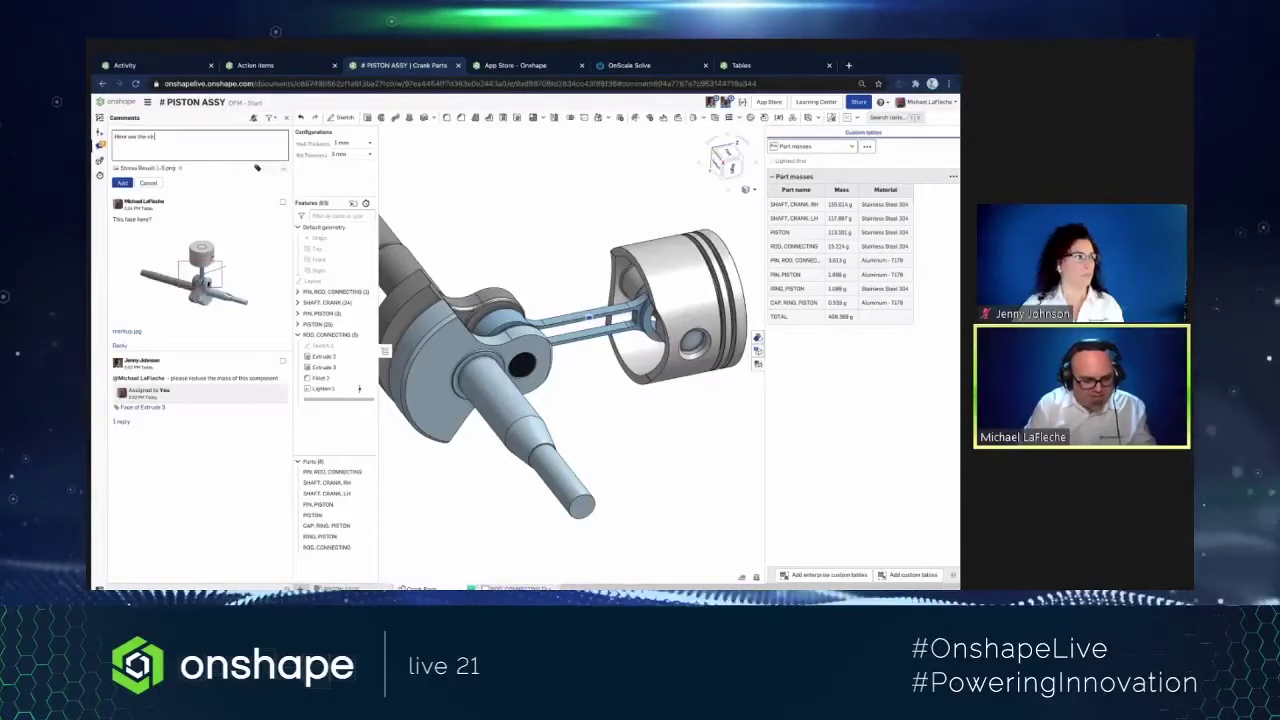
pyautogui.write('ess results fo')
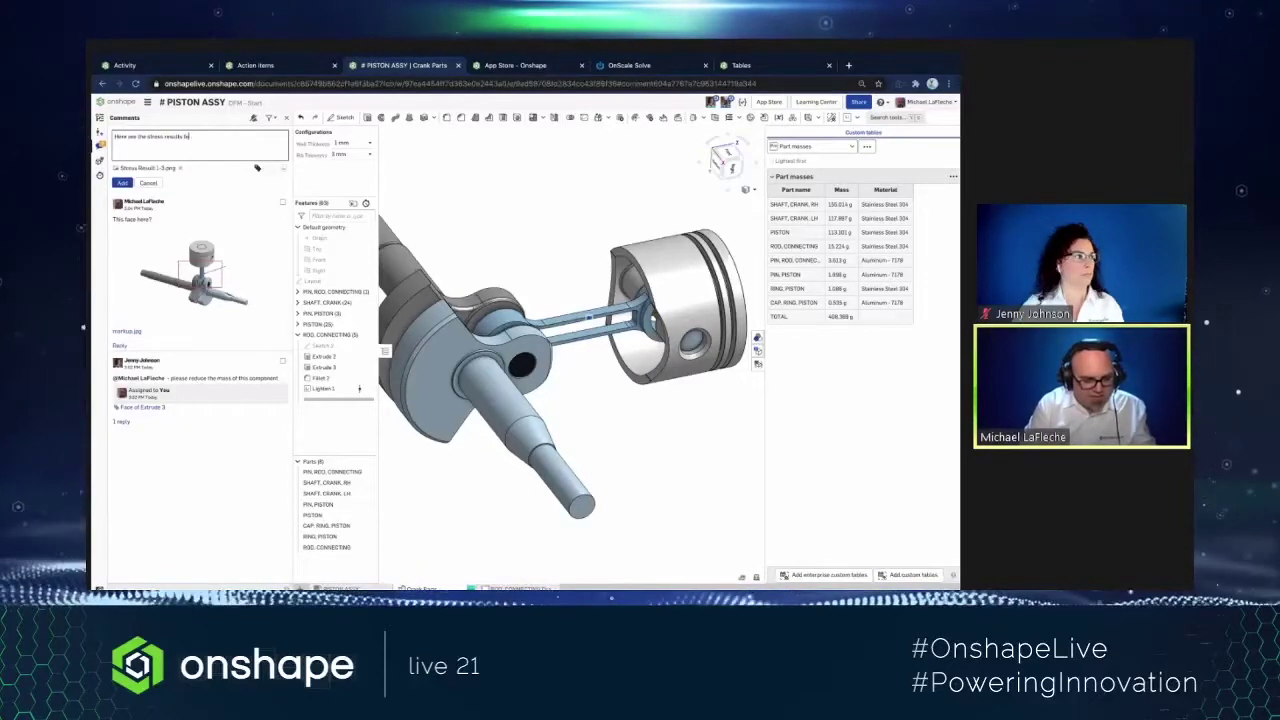
pyautogui.write('r the 1 and')
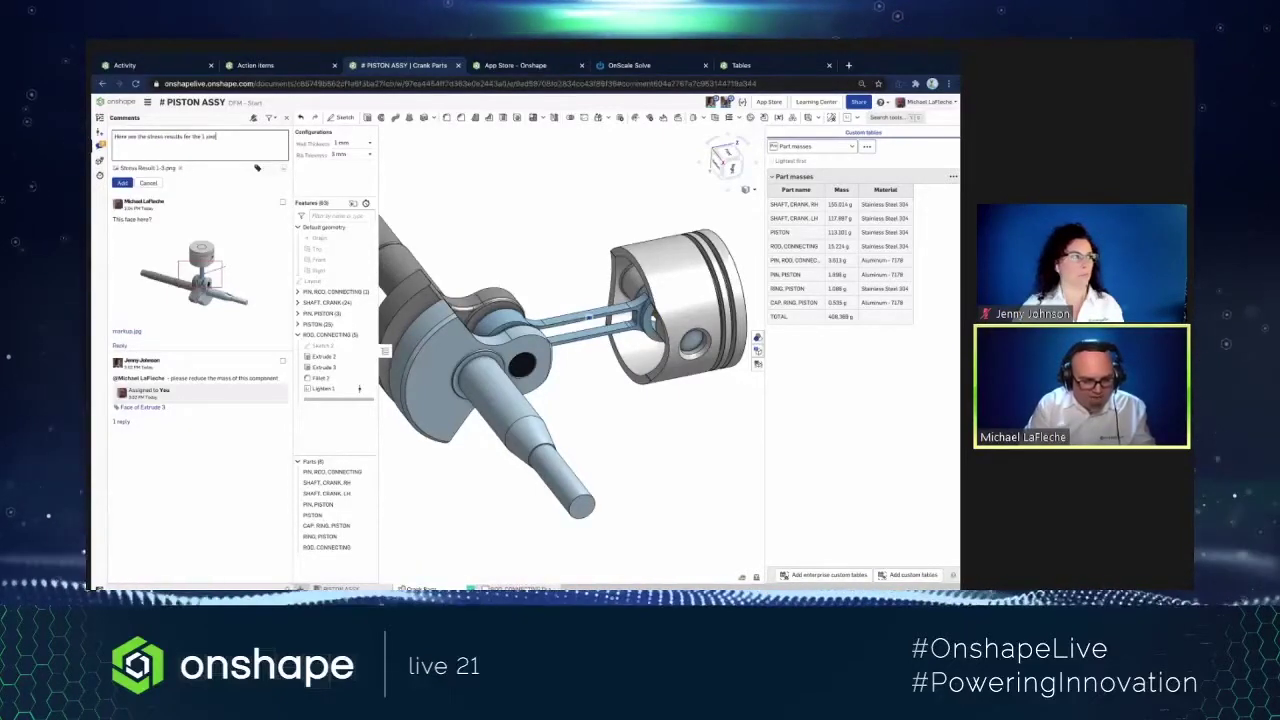
pyautogui.write(' 3 versions.')
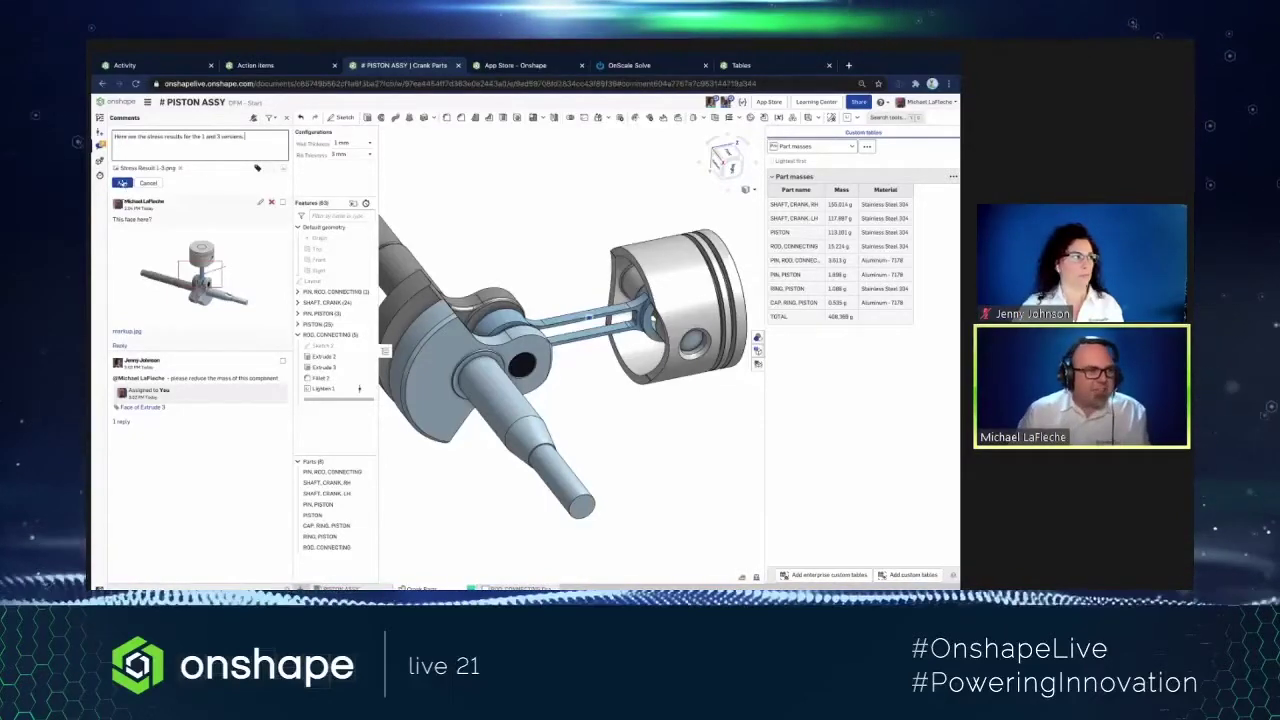
pyautogui.click(121, 183)
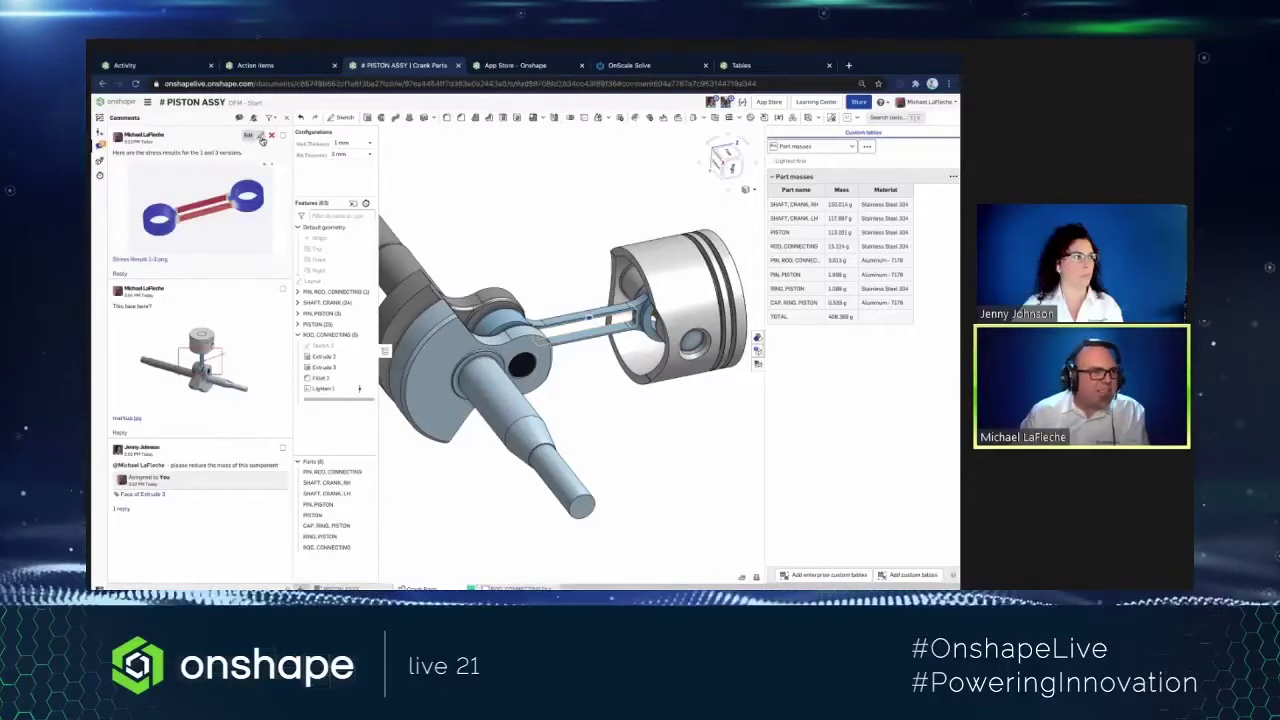
pyautogui.click(261, 138)
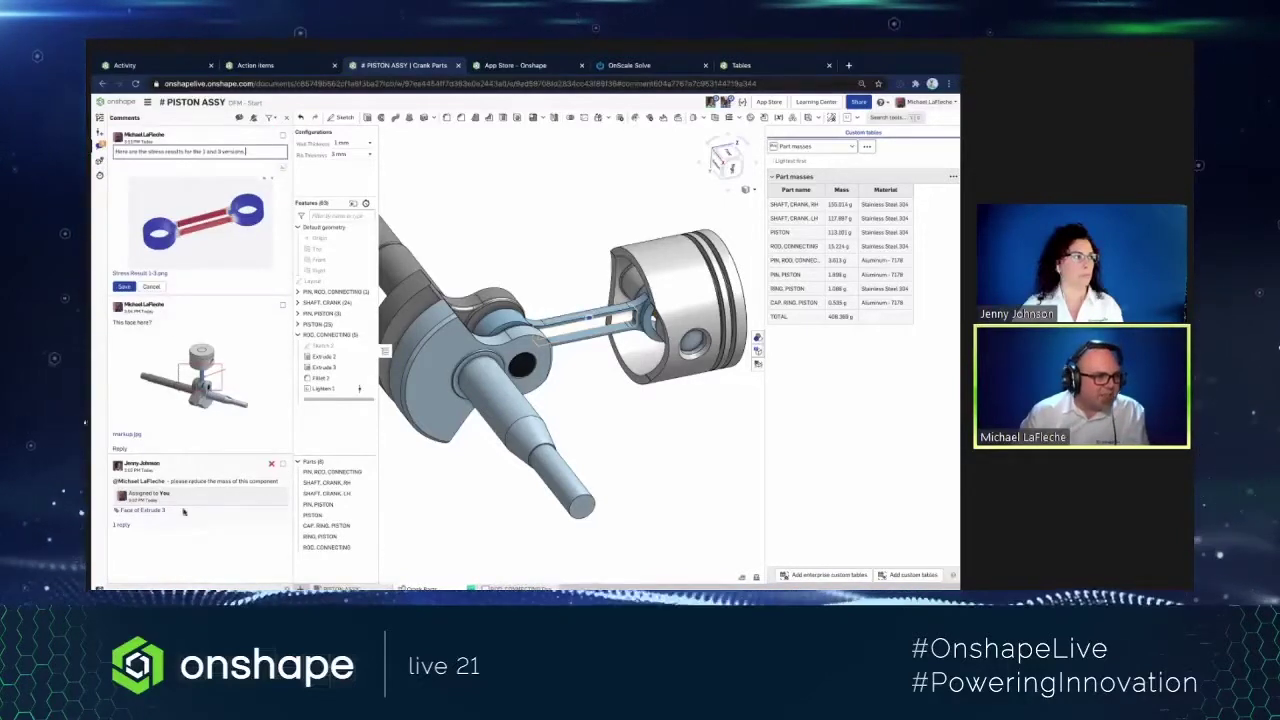
pyautogui.click(116, 525)
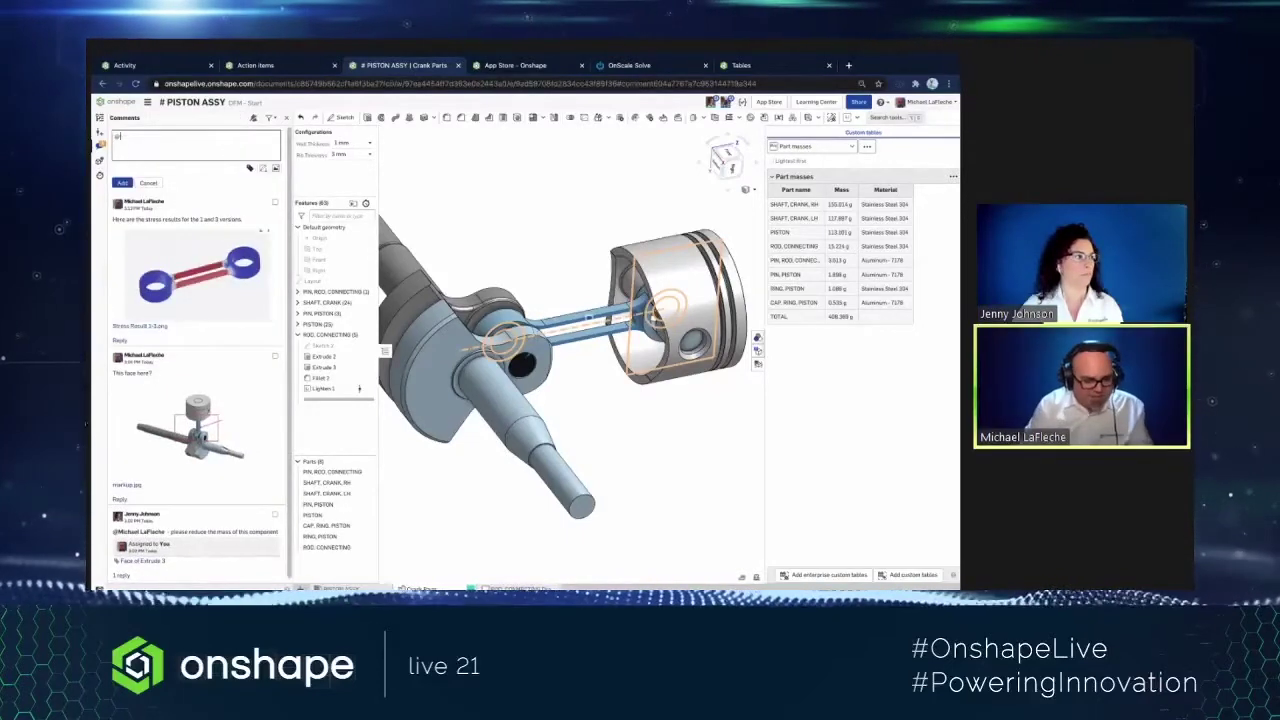
pyautogui.write('jenny')
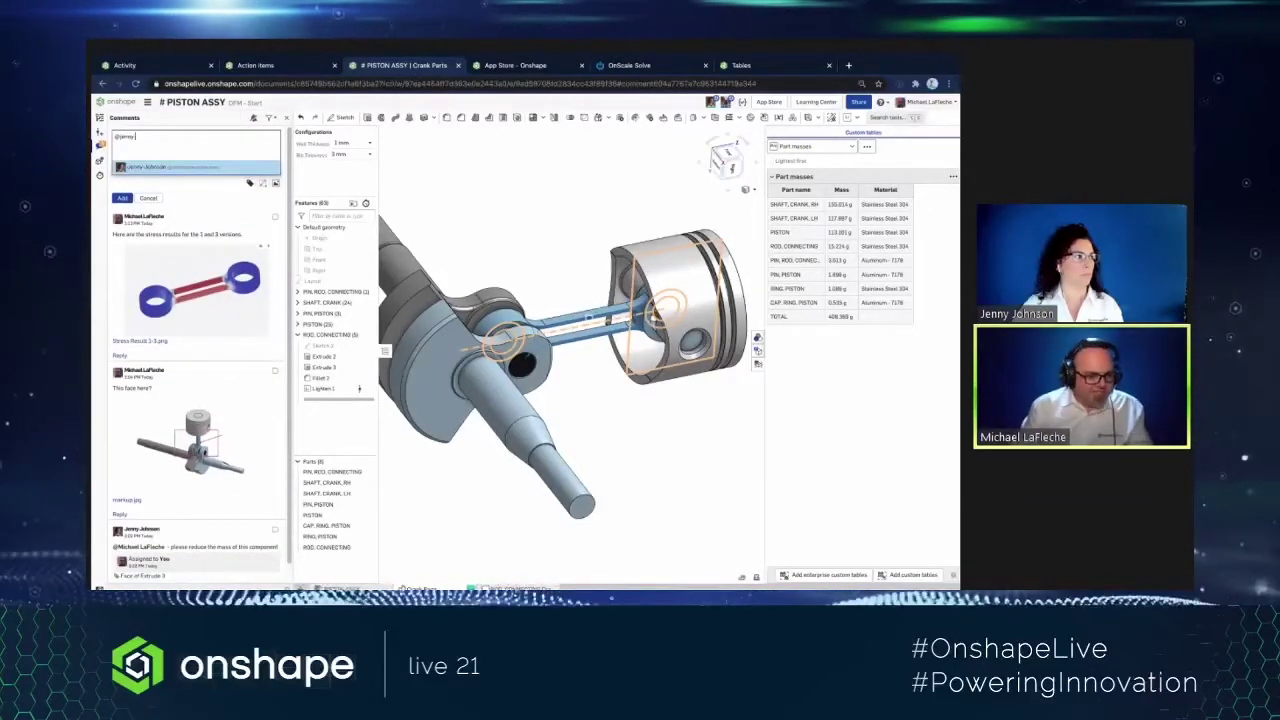
pyautogui.press('Return')
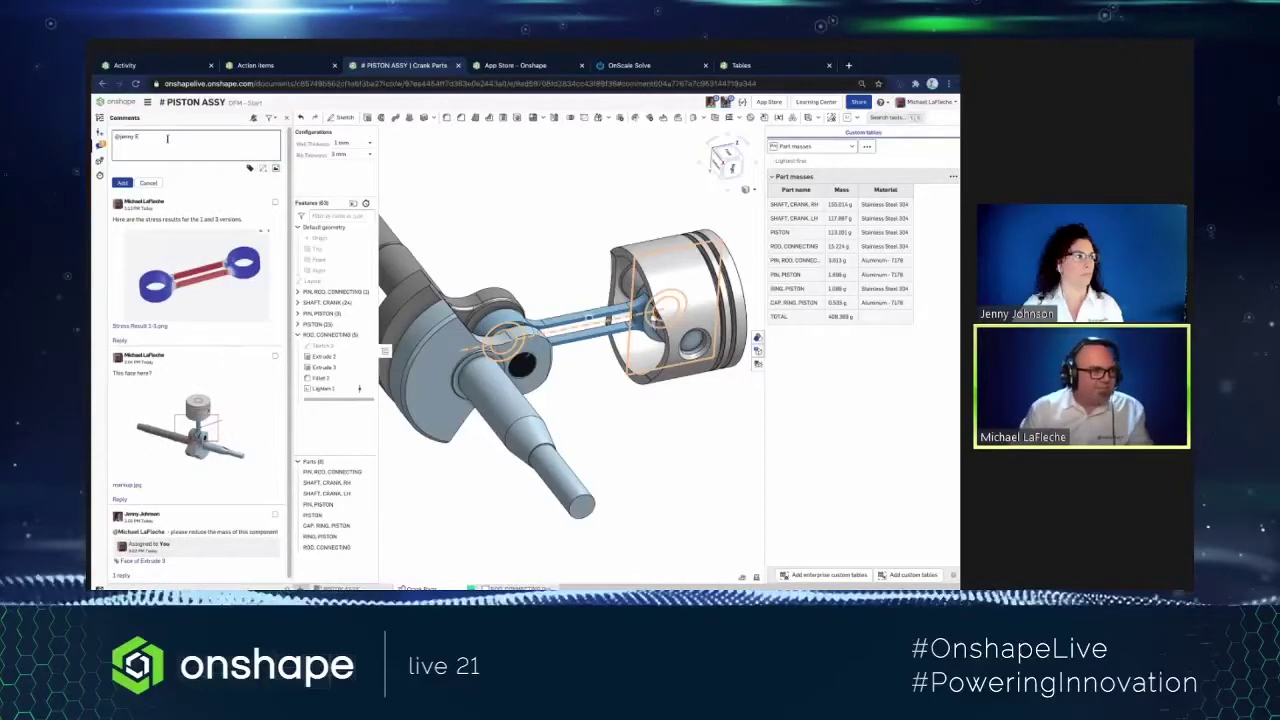
pyautogui.press('BackSpace')
pyautogui.press('BackSpace')
pyautogui.press('BackSpace')
pyautogui.press('BackSpace')
pyautogui.press('BackSpace')
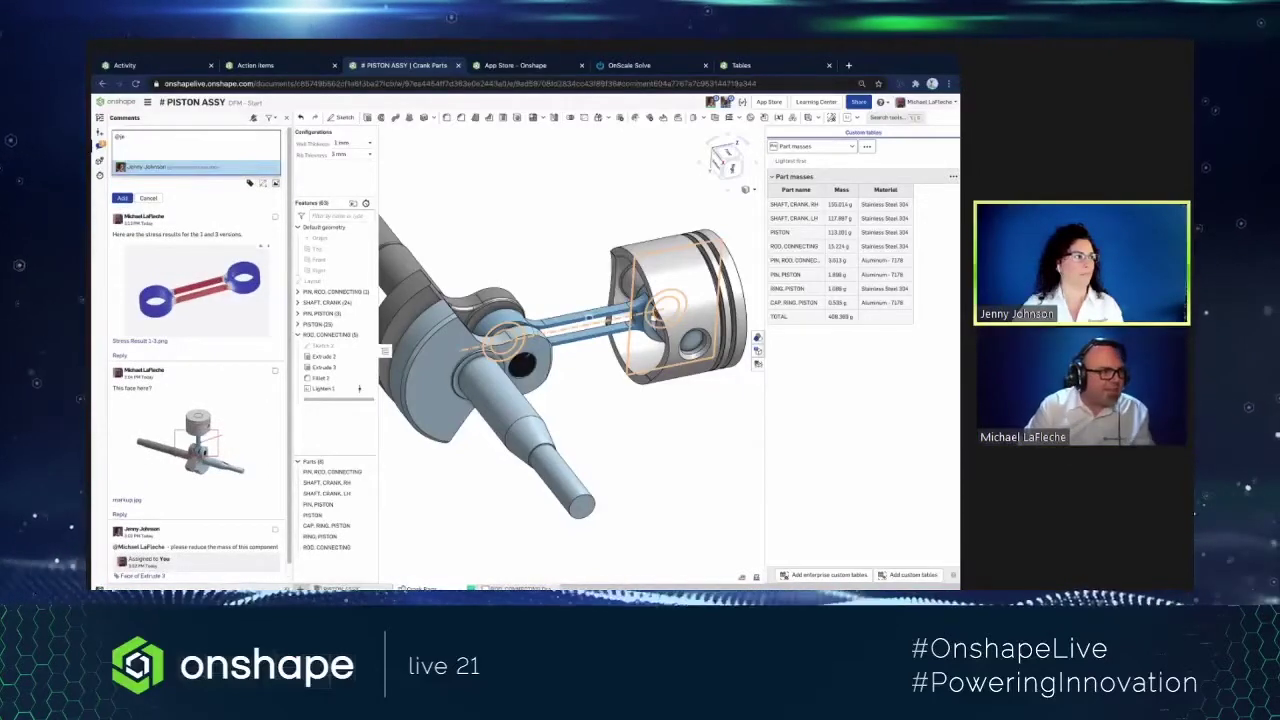
pyautogui.press('BackSpace')
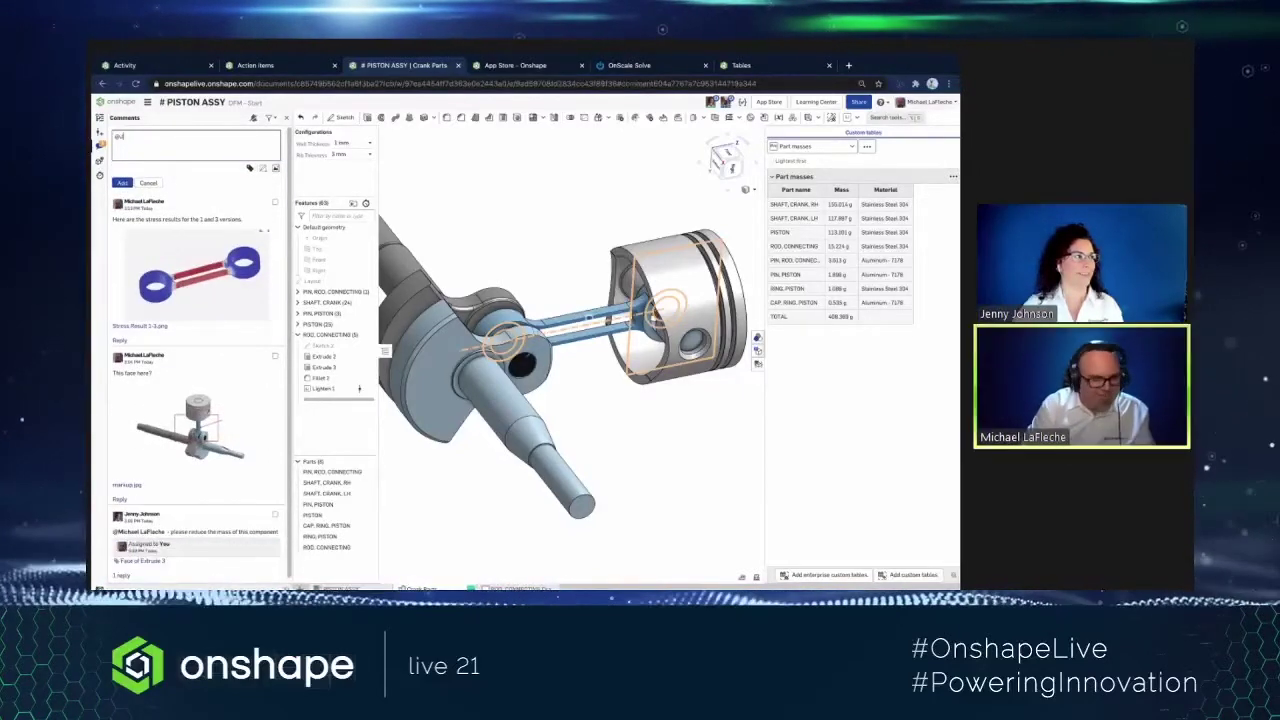
# - Mention the colleague in a new document comment reading "I have some answers for you..." and post it
pyautogui.write('e')
pyautogui.press('Down')
pyautogui.press('Return')
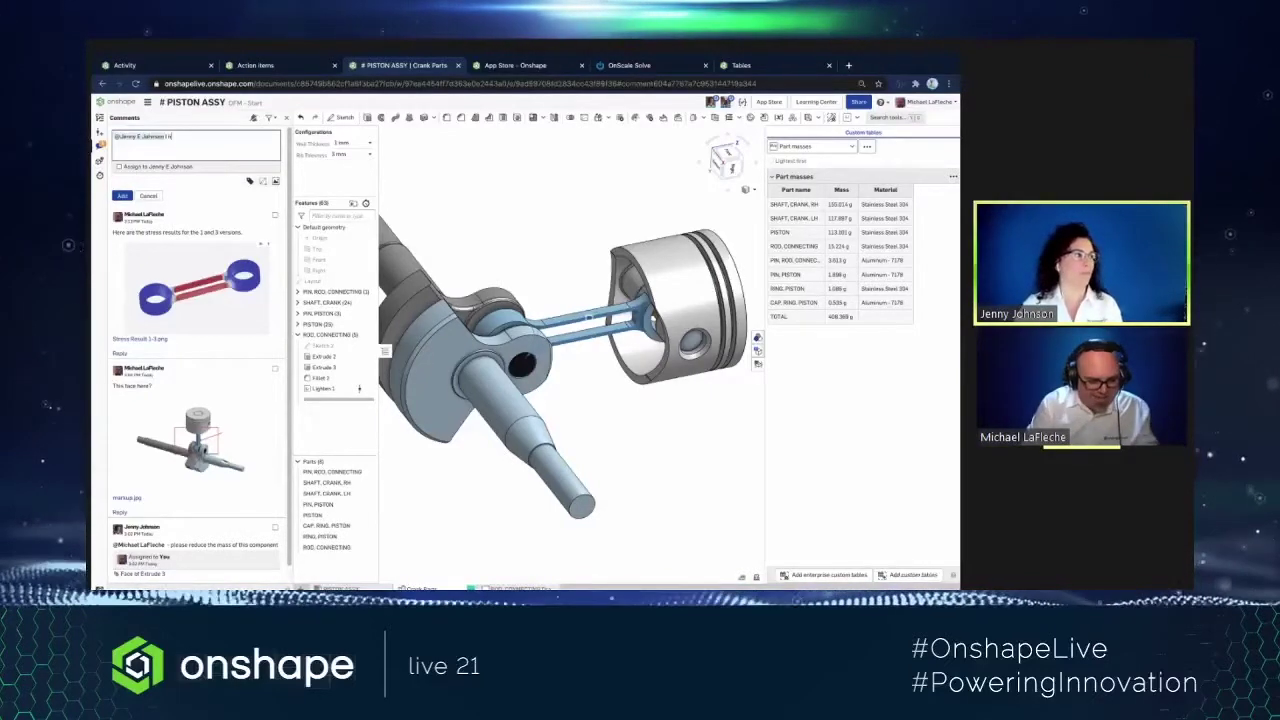
pyautogui.write('I have some answers for you...')
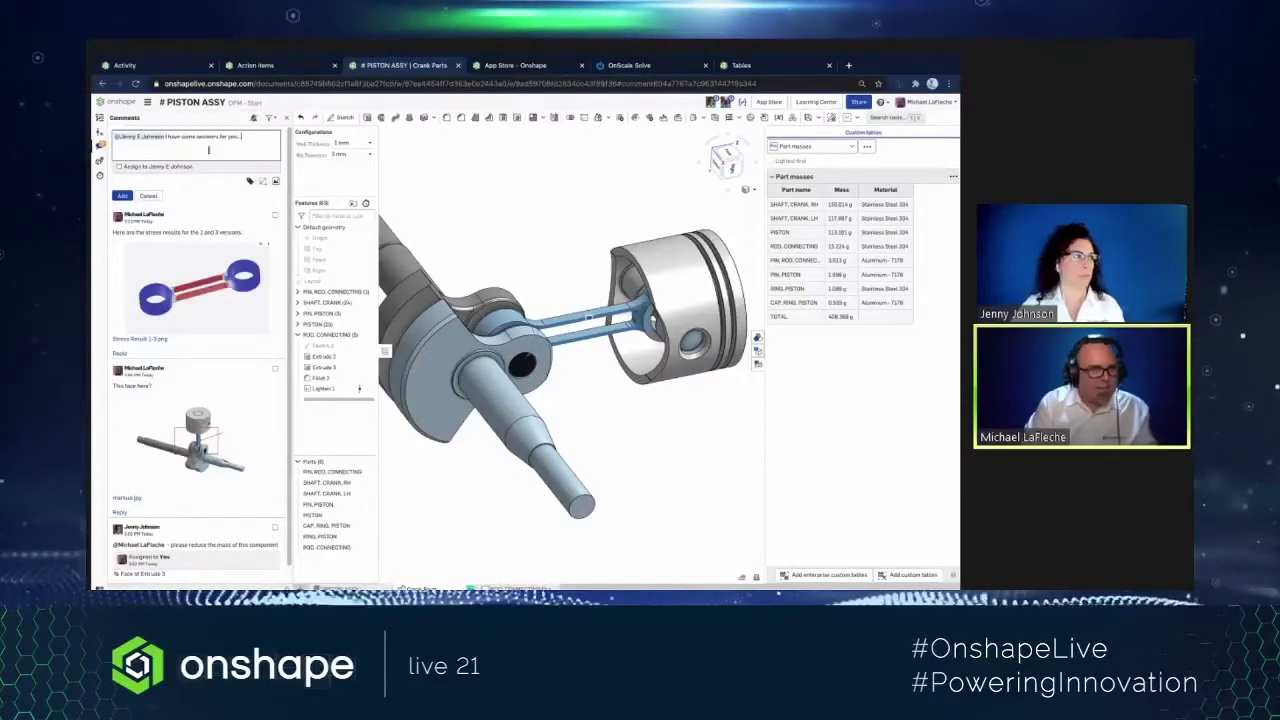
pyautogui.click(122, 195)
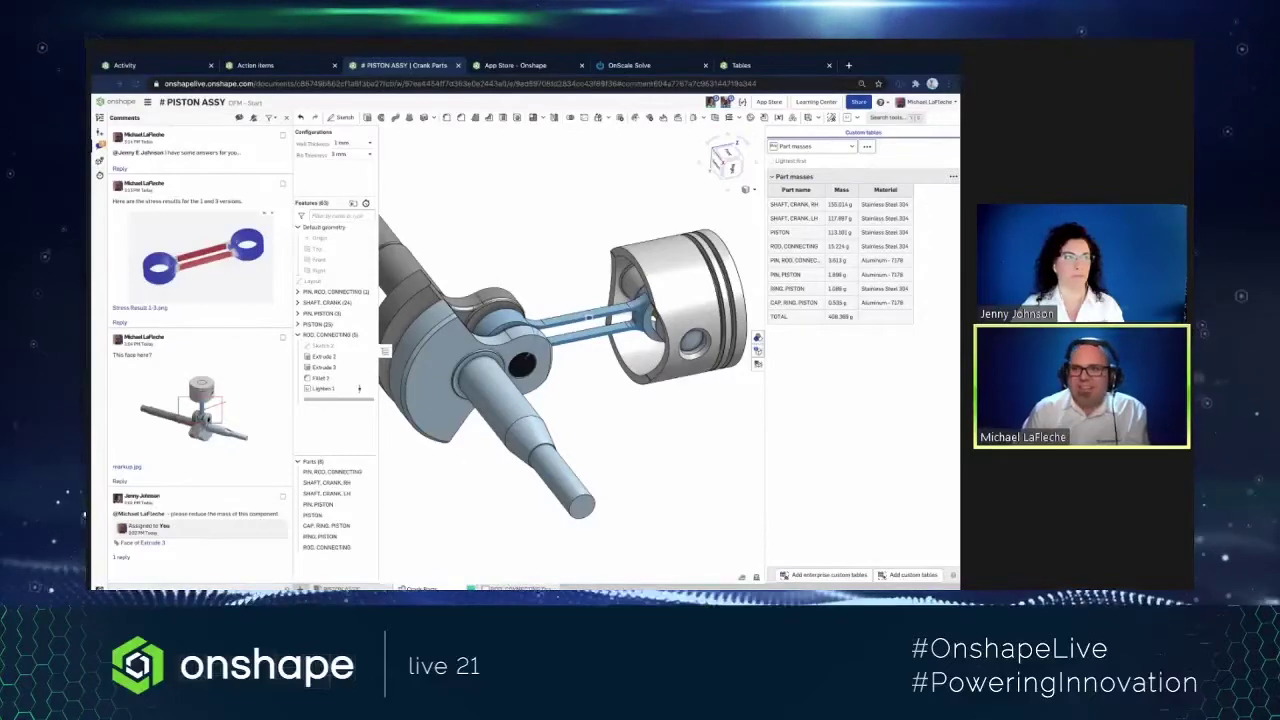
# - Switch to the Zoom meeting window
pyautogui.moveTo(565, 565)
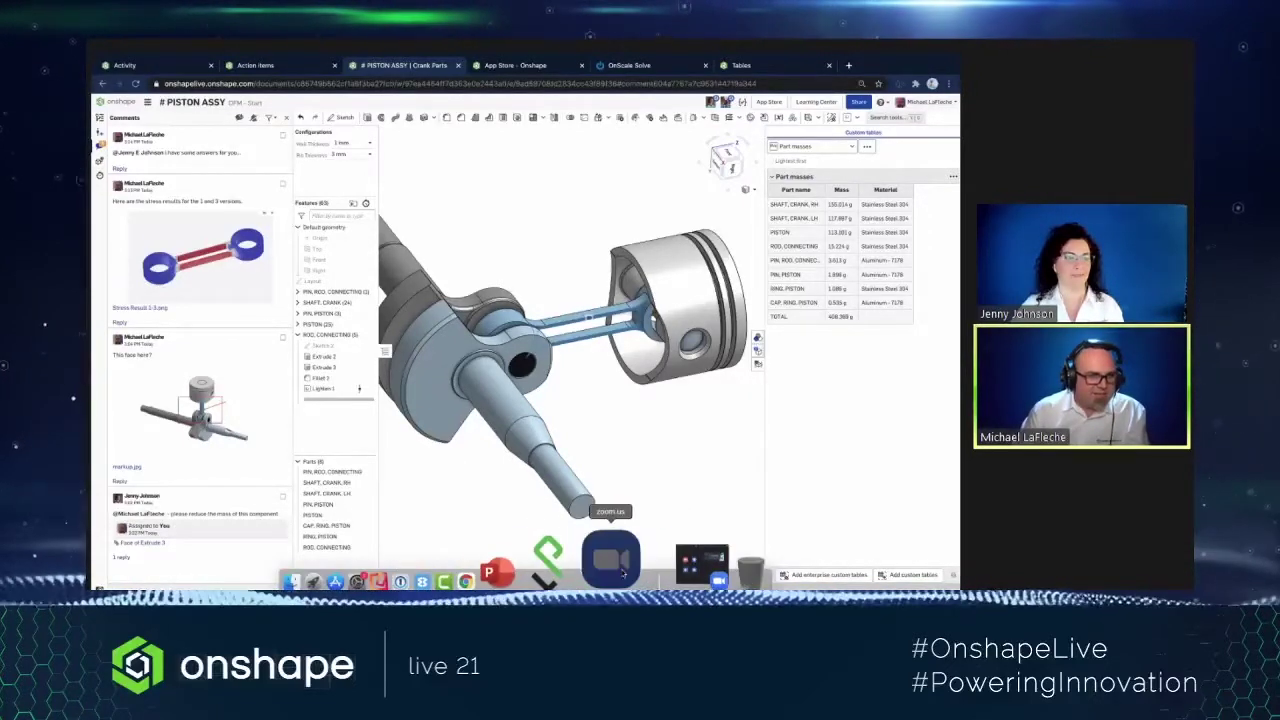
pyautogui.click(622, 565)
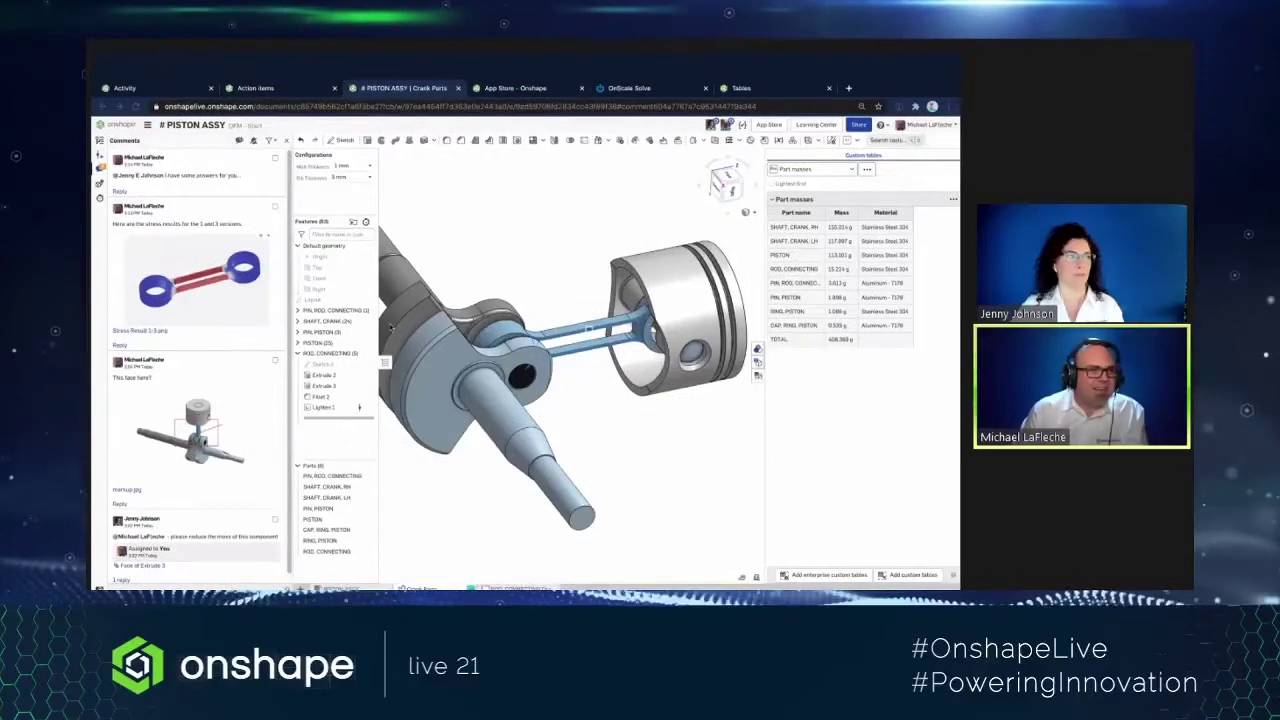
pyautogui.moveTo(535, 585)
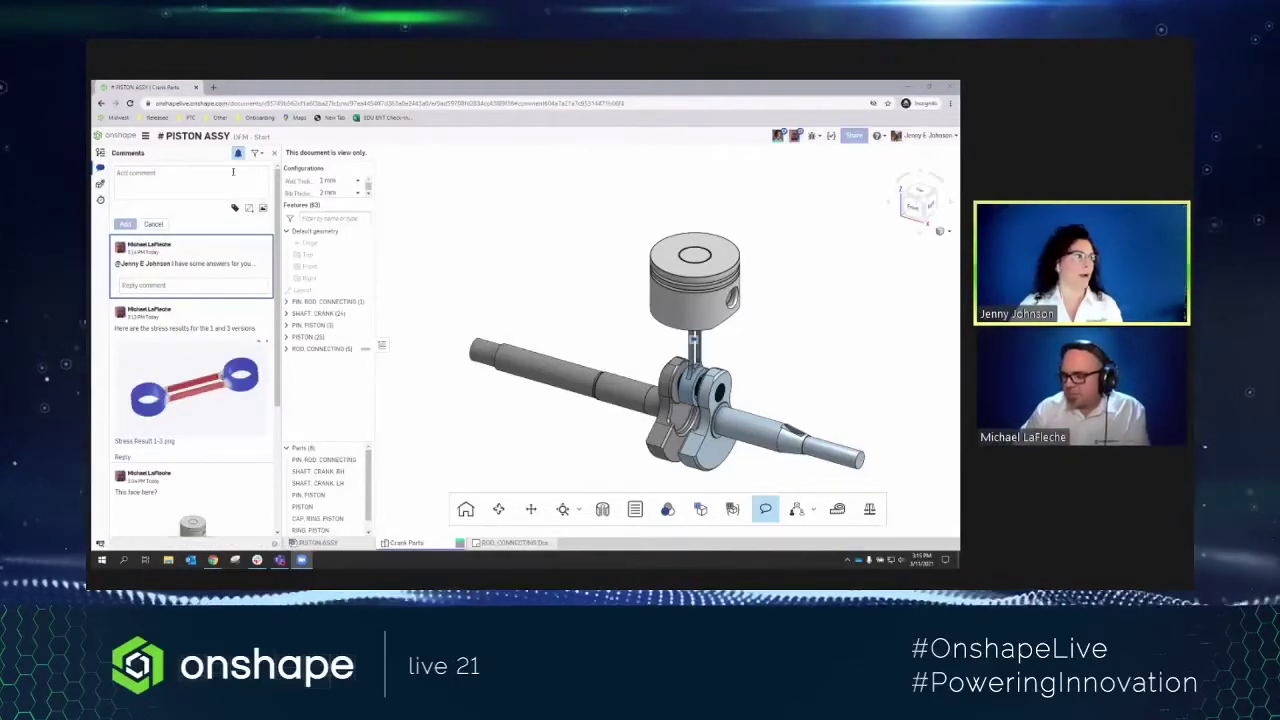
# - Close the comments and show the Part masses custom table in a narrower area beside the model
pyautogui.click(273, 154)
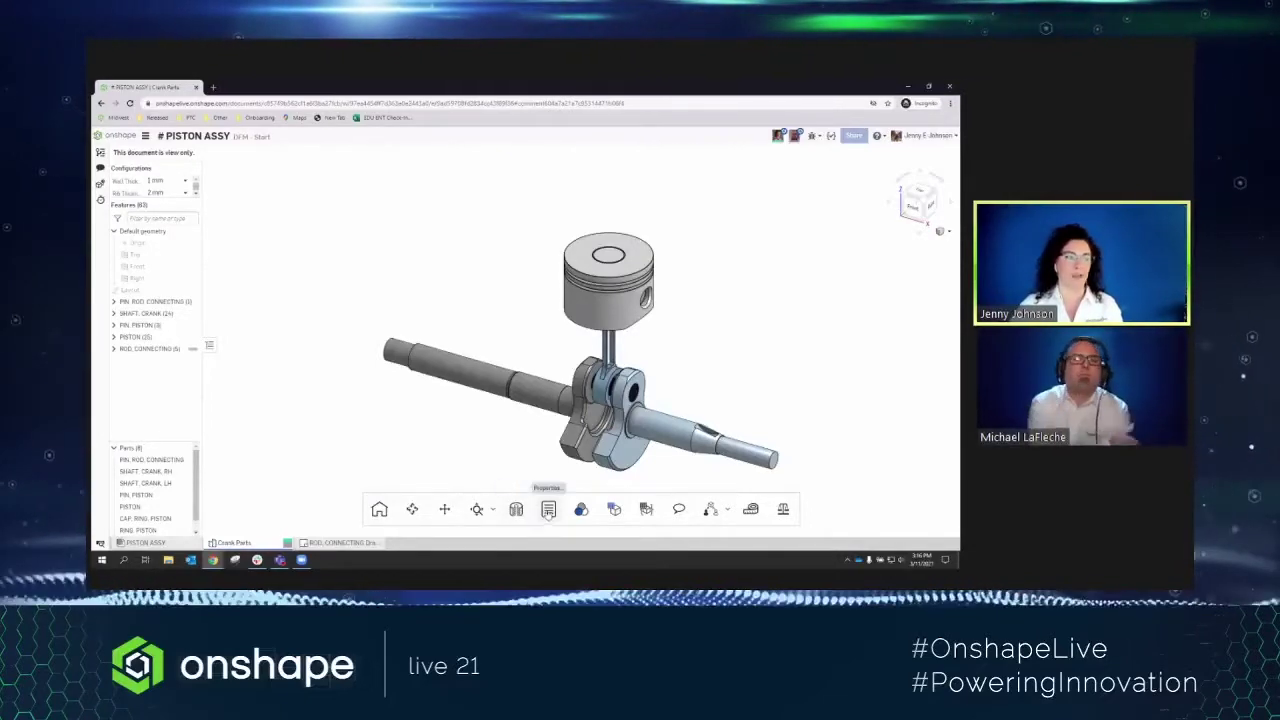
pyautogui.click(614, 509)
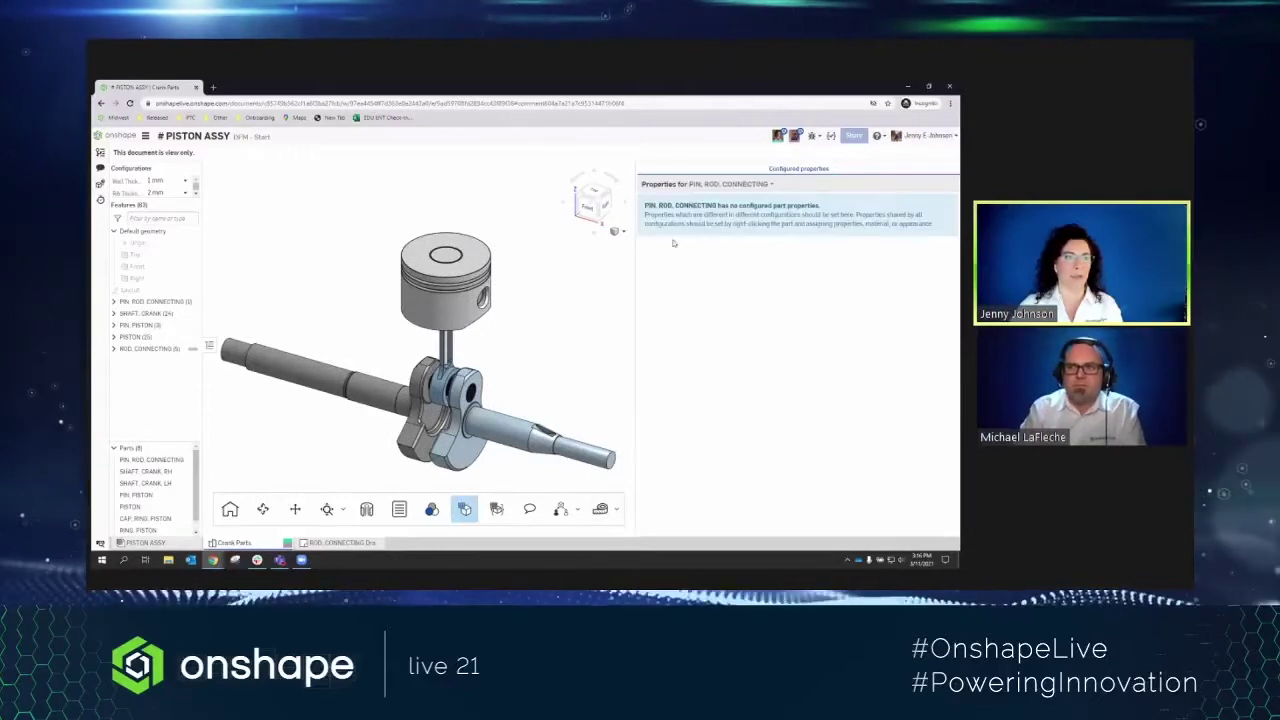
pyautogui.click(701, 186)
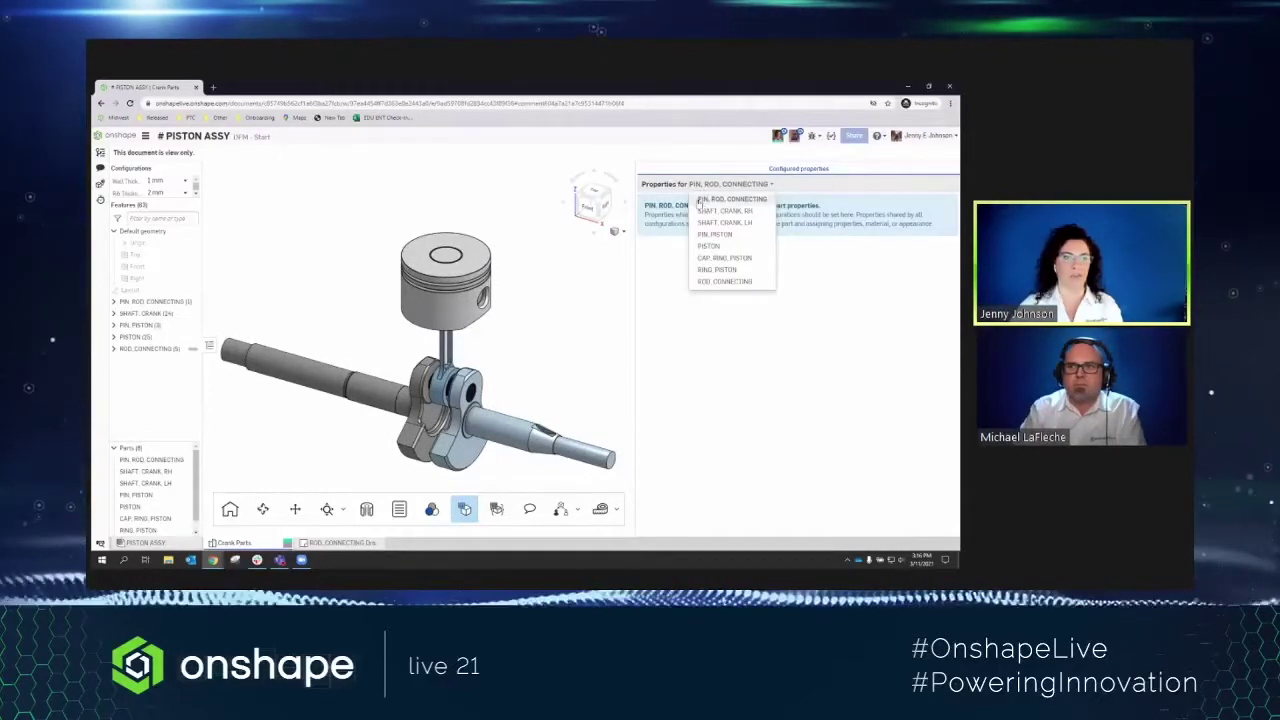
pyautogui.click(497, 509)
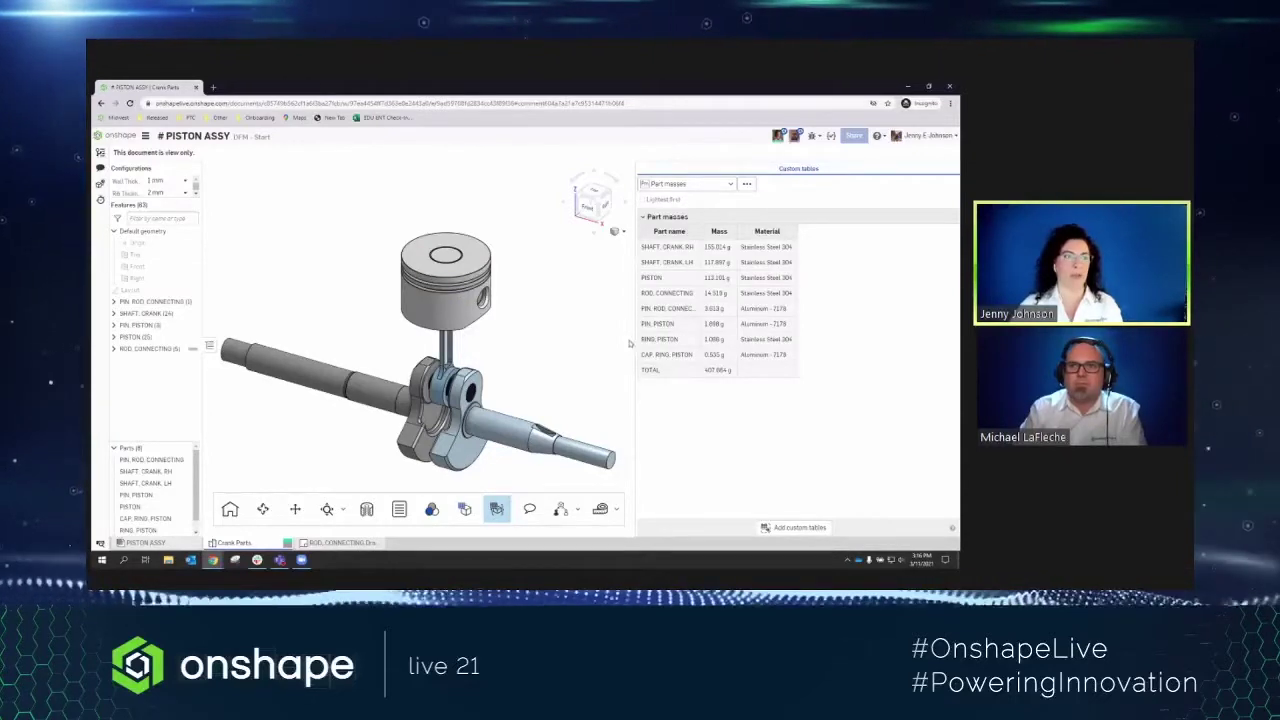
pyautogui.moveTo(634, 397); pyautogui.dragTo(681, 399)
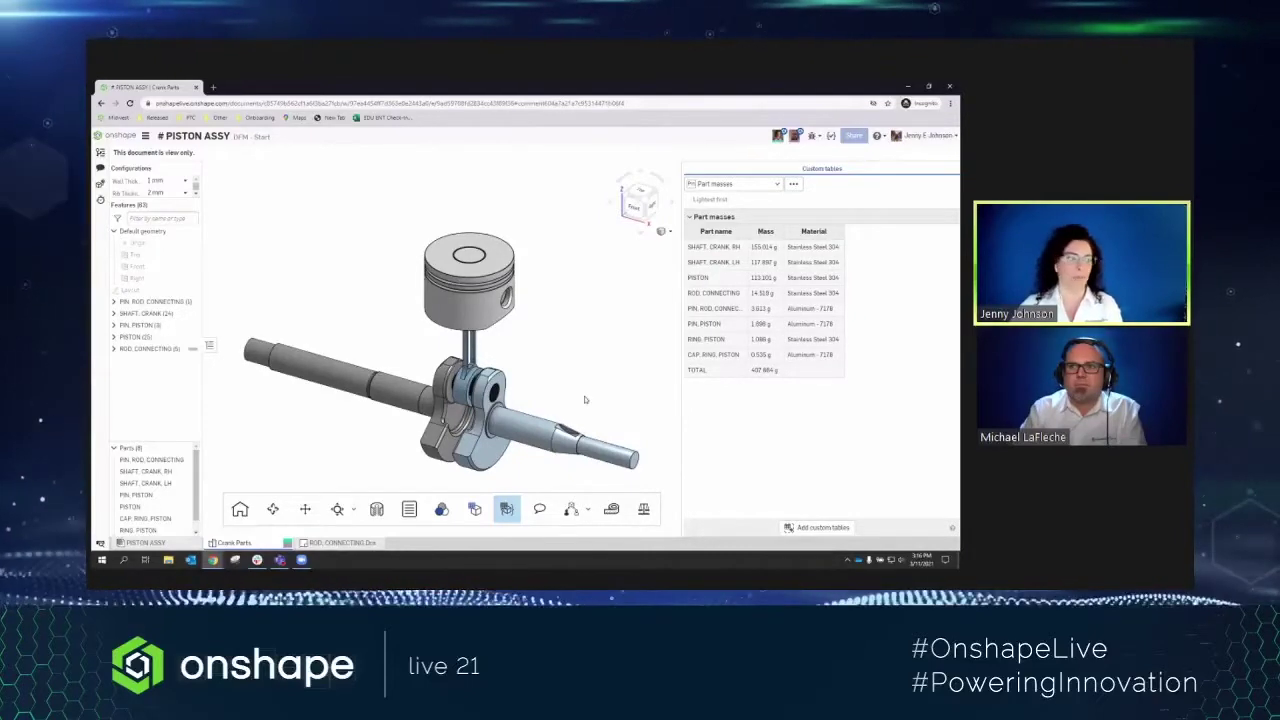
pyautogui.click(539, 510)
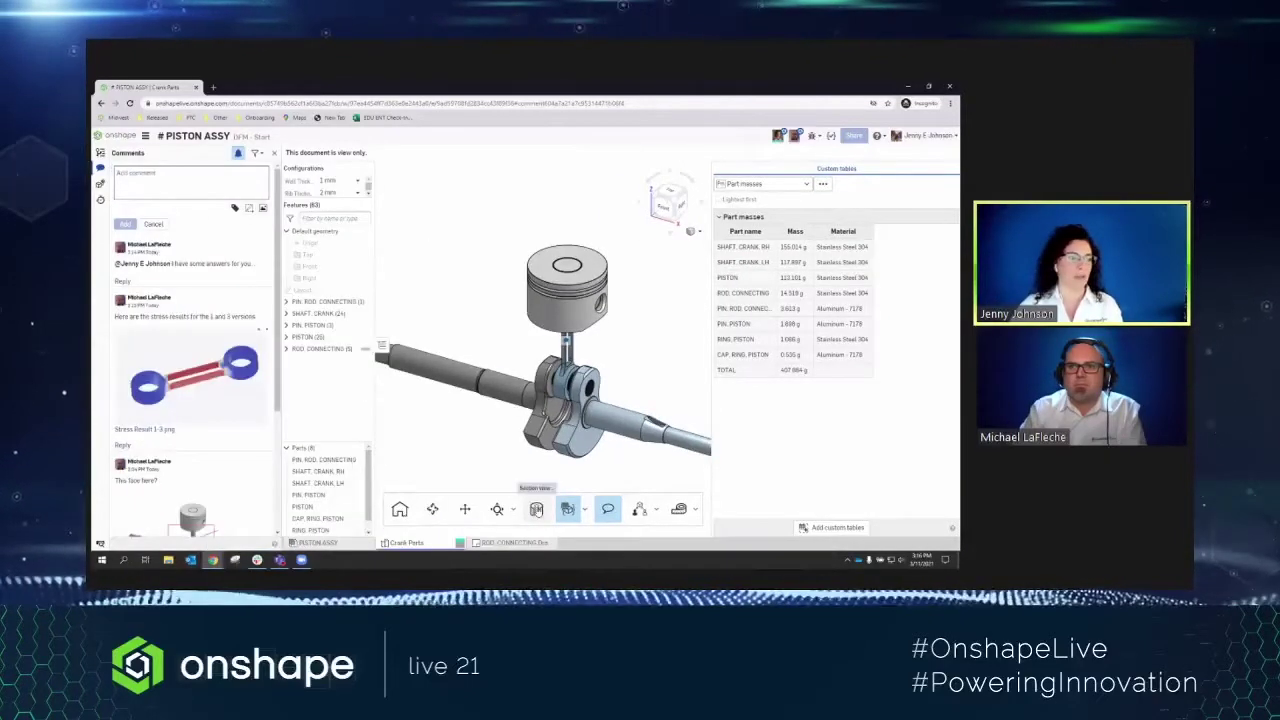
pyautogui.click(607, 509)
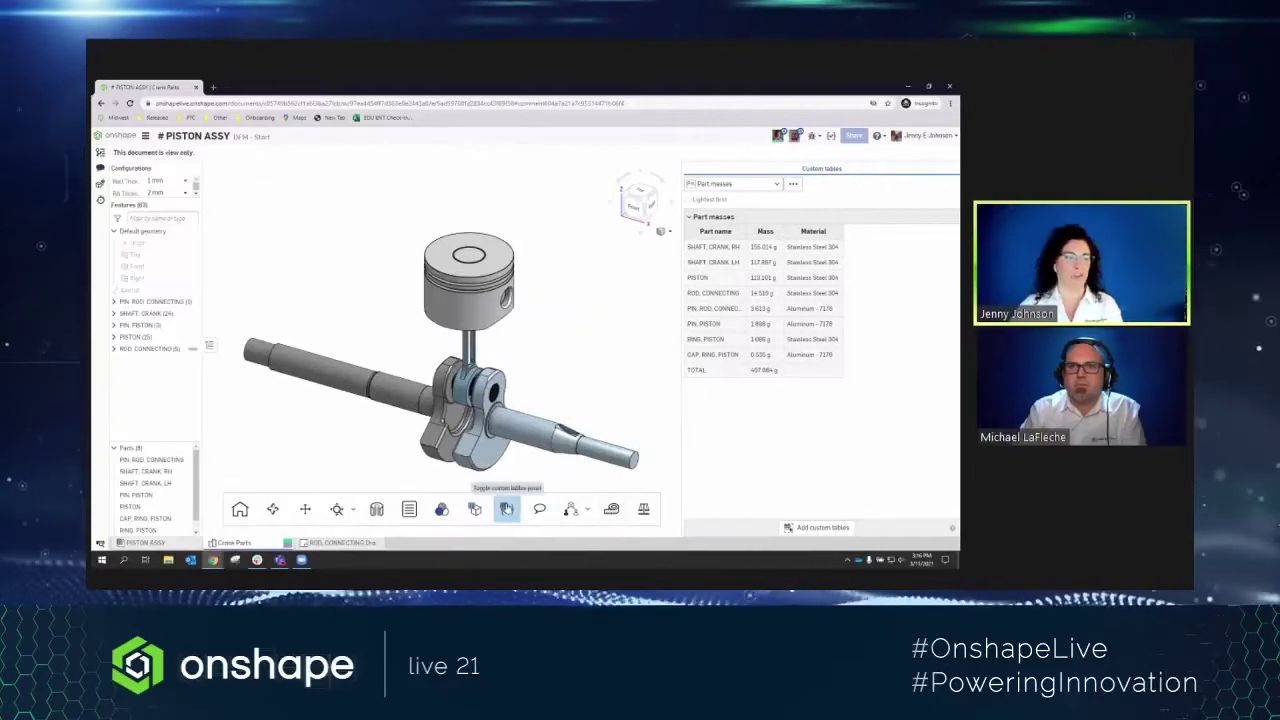
# - Set the Wall Thickness configuration to 2 mm and inspect the connecting rod up close
pyautogui.moveTo(157, 199); pyautogui.dragTo(157, 217)
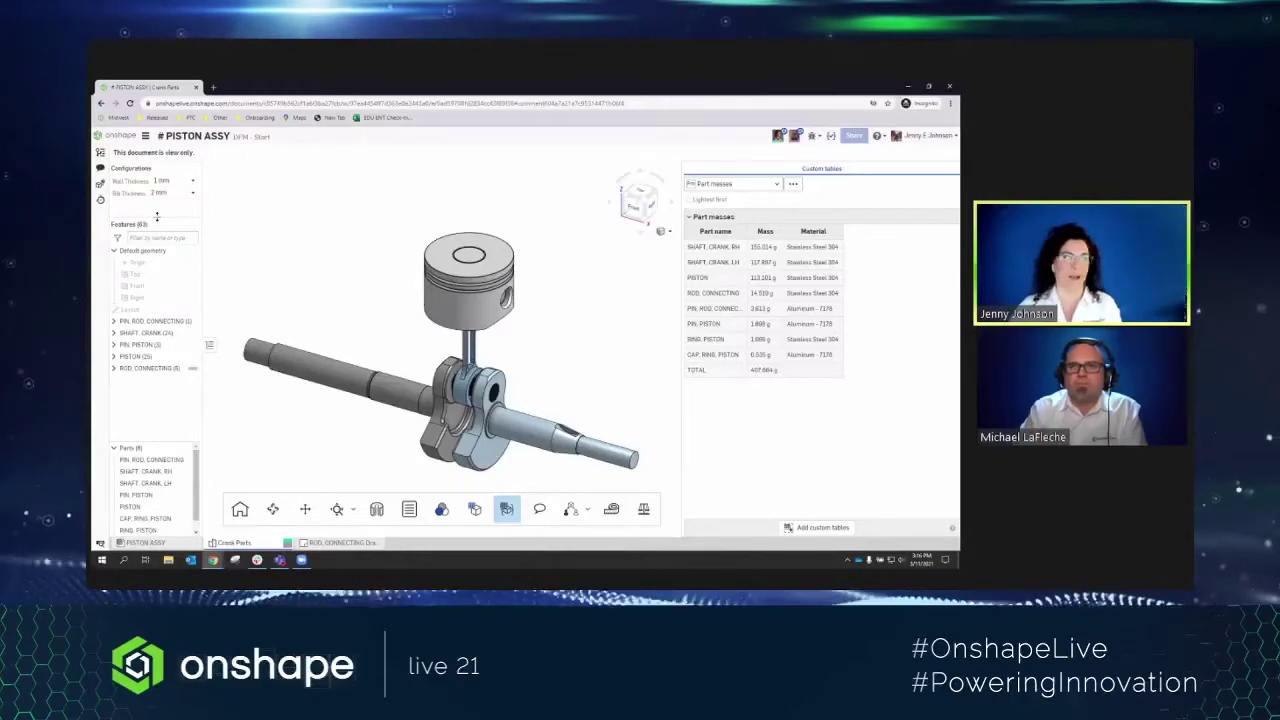
pyautogui.click(165, 181)
pyautogui.click(169, 210)
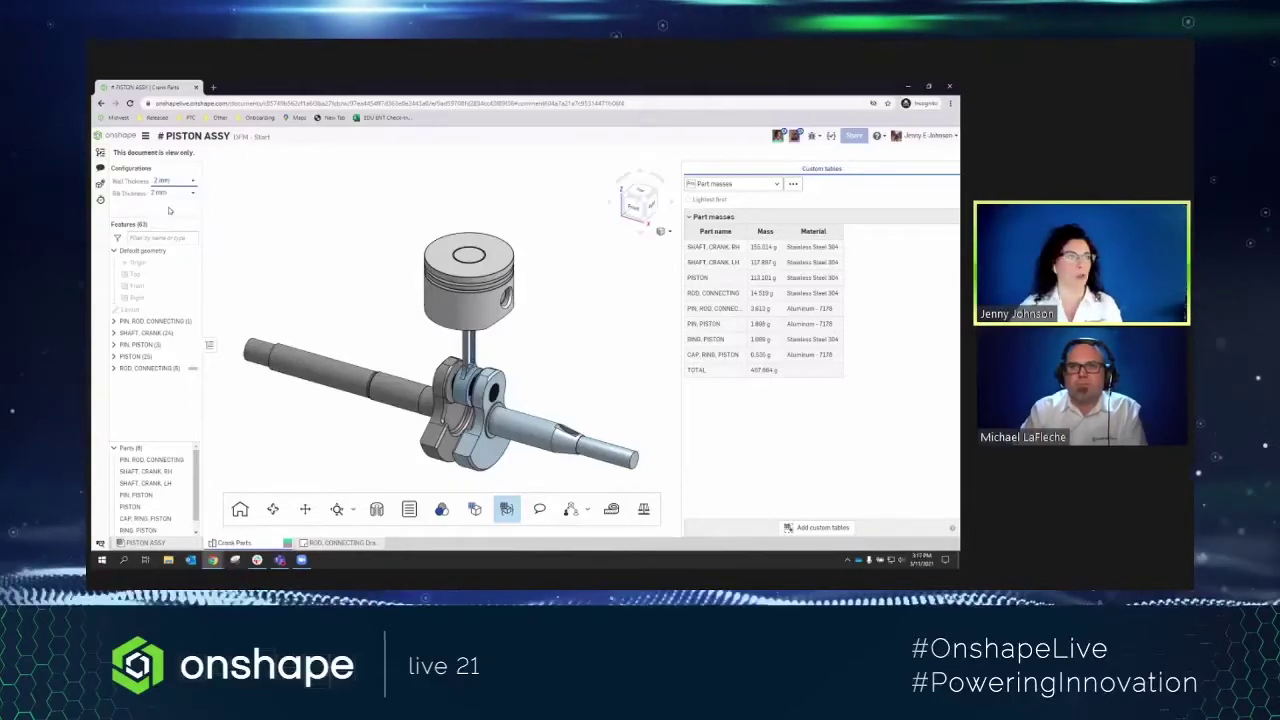
pyautogui.moveTo(400, 320); pyautogui.dragTo(440, 340, button='right')
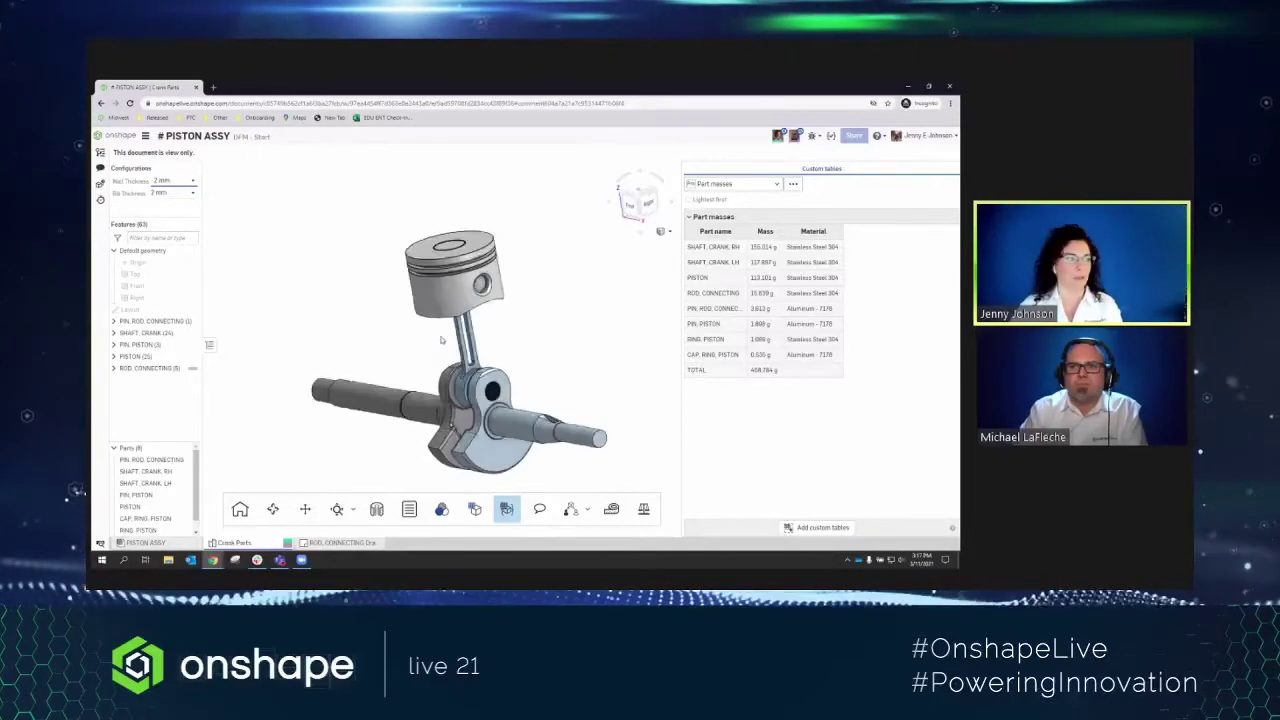
pyautogui.scroll(-2, 440, 340)
pyautogui.scroll(6, 440, 340)
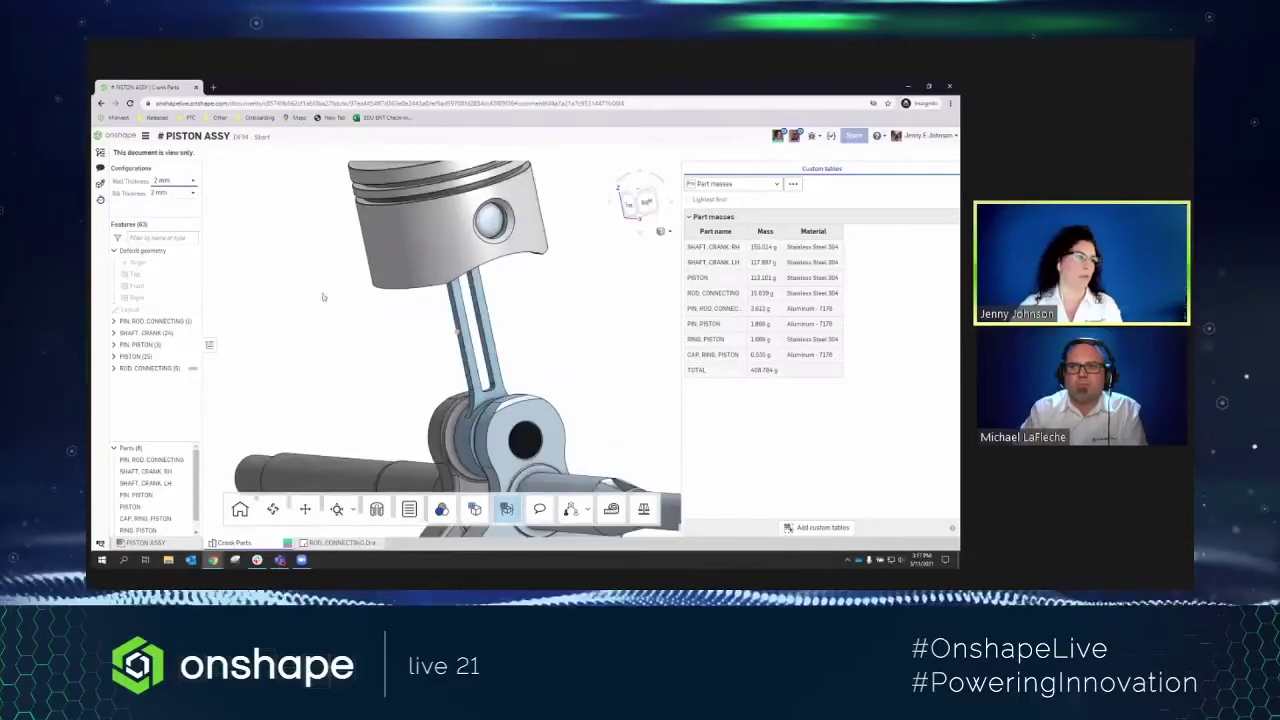
# - Set the Rib Thickness configuration to 3 mm and the Wall Thickness configuration to 1 mm
pyautogui.click(165, 192)
pyautogui.click(170, 220)
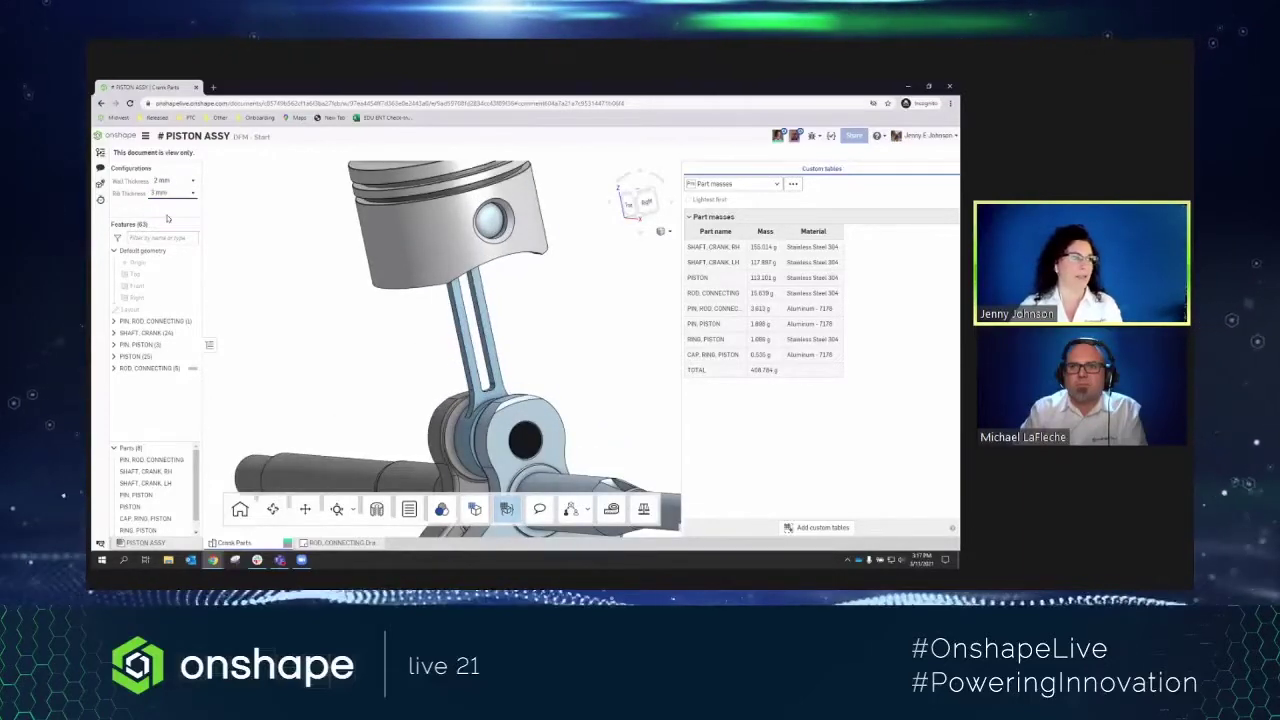
pyautogui.moveTo(263, 274); pyautogui.dragTo(274, 277, button='right')
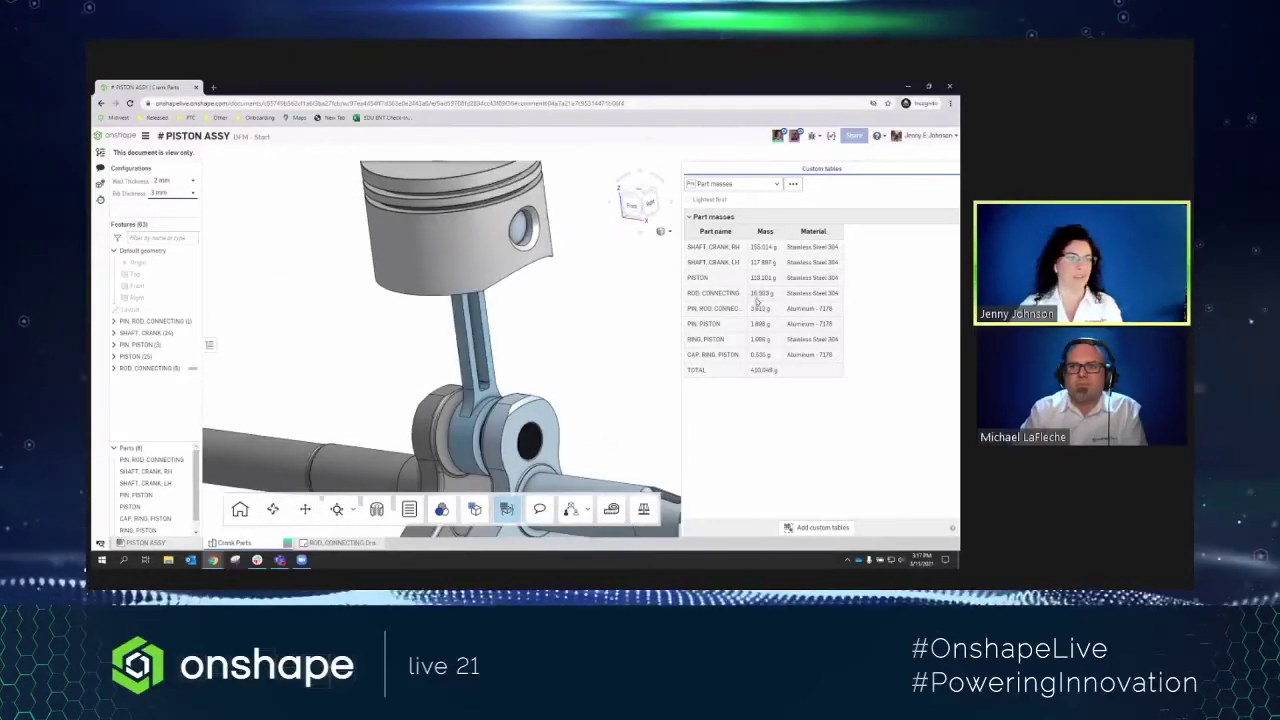
pyautogui.click(170, 181)
pyautogui.click(170, 204)
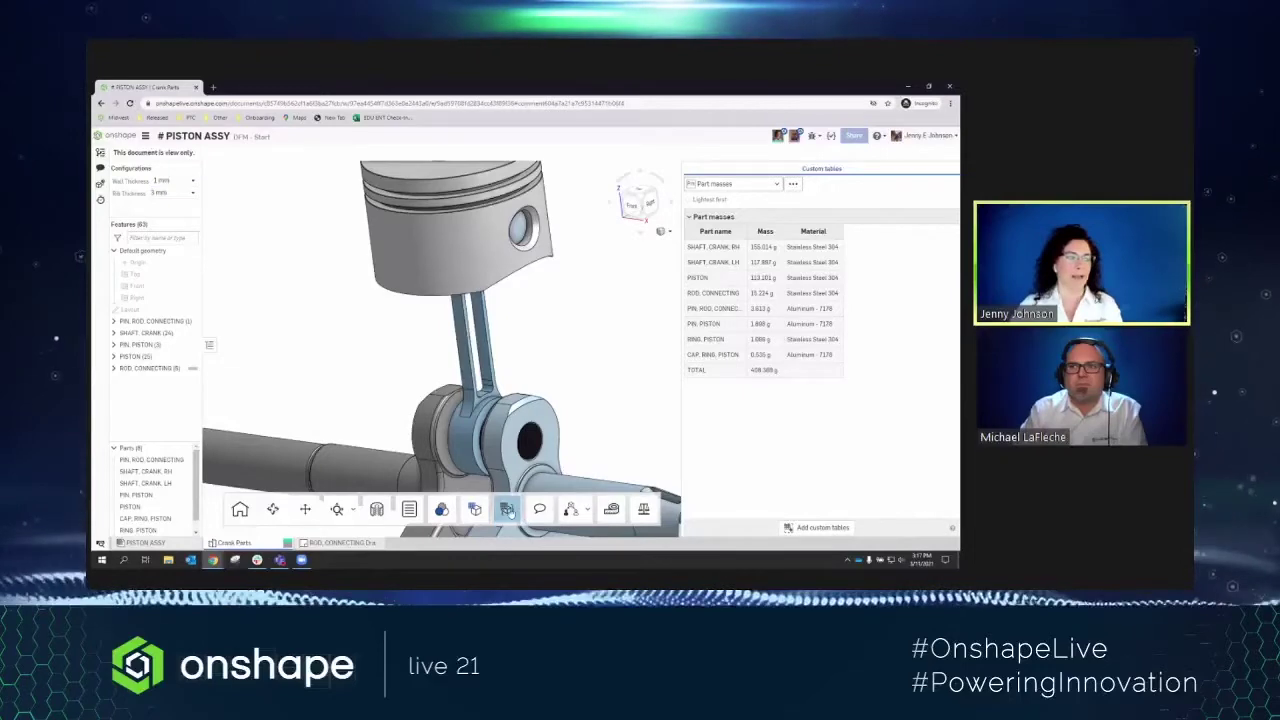
# - Close the Part masses custom table and start a document comment that mentions the colleague
pyautogui.click(507, 510)
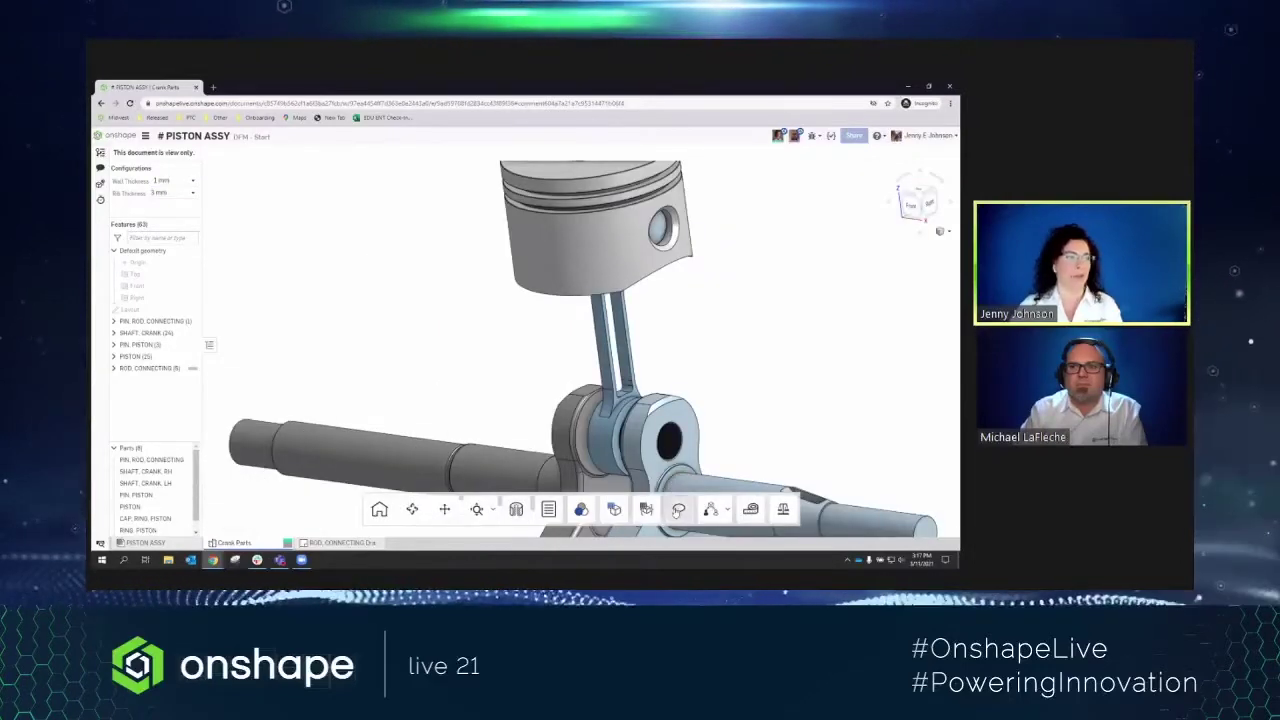
pyautogui.click(678, 509)
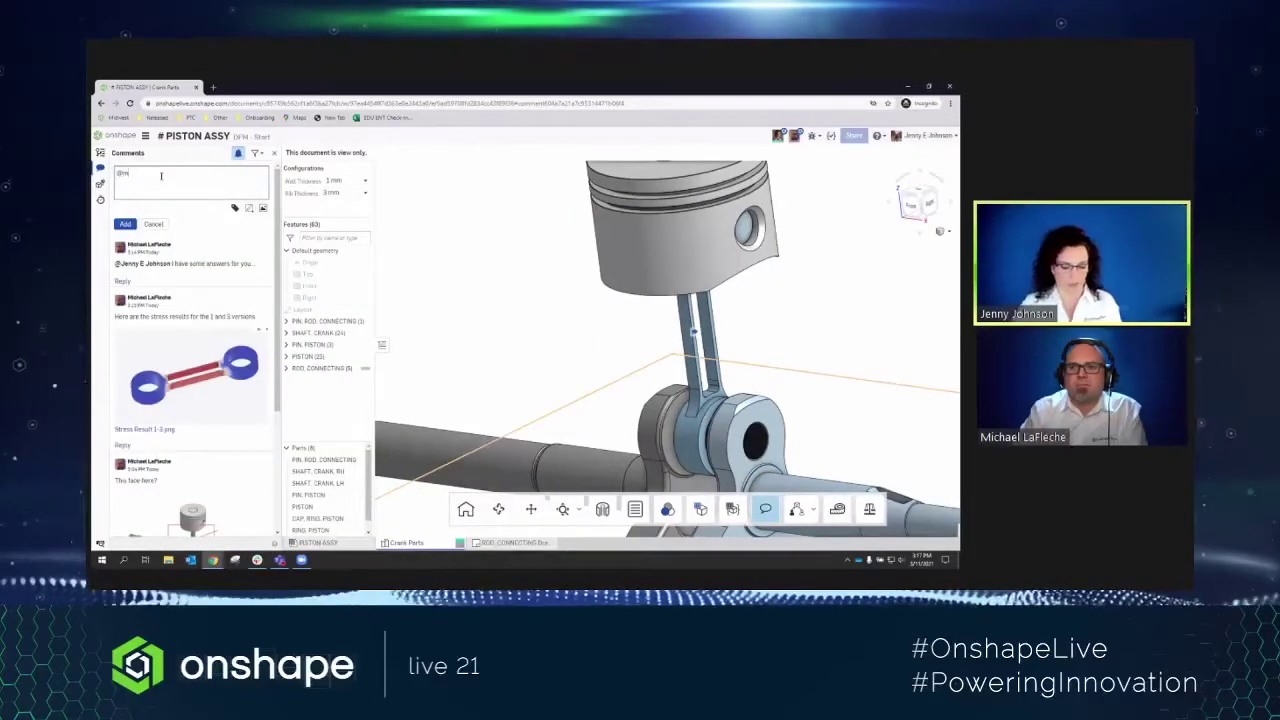
pyautogui.write('@mi')
pyautogui.press('Return')
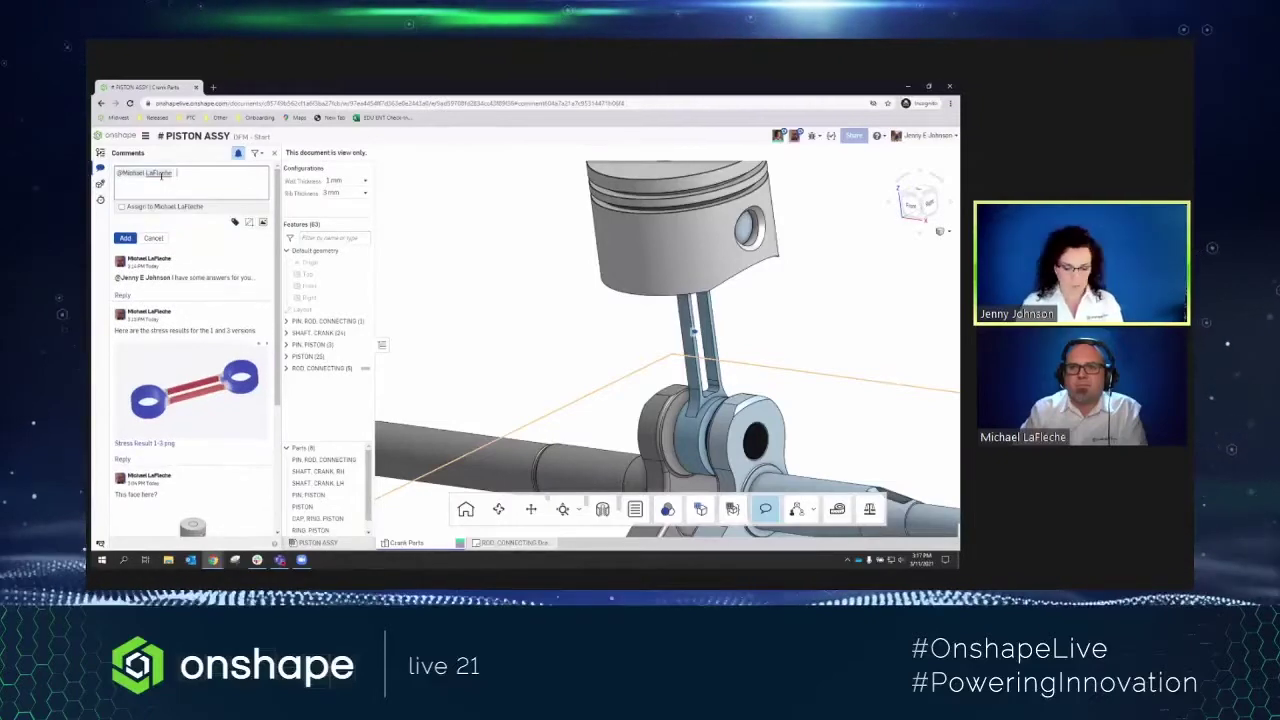
# - Write "looks great - let's go with the 1mm and 3mm option" in the comment and assign it to the mentioned colleague
pyautogui.write('looks great')
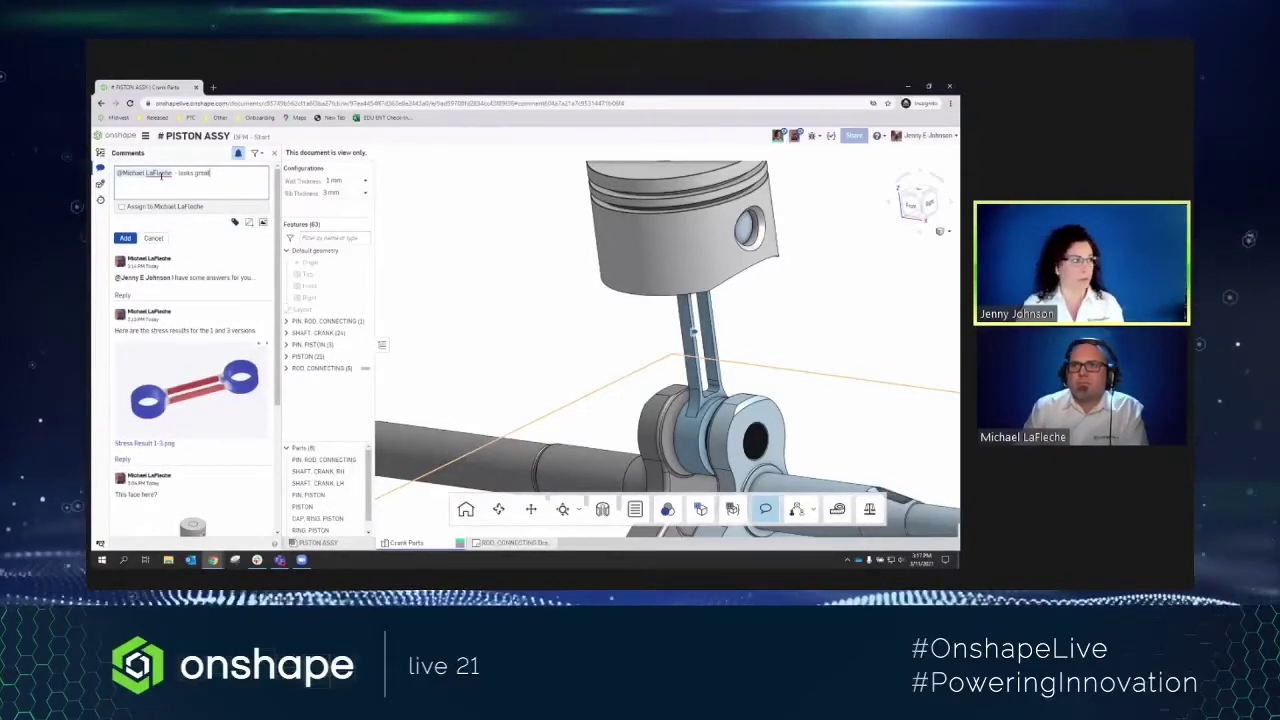
pyautogui.write(" - let's")
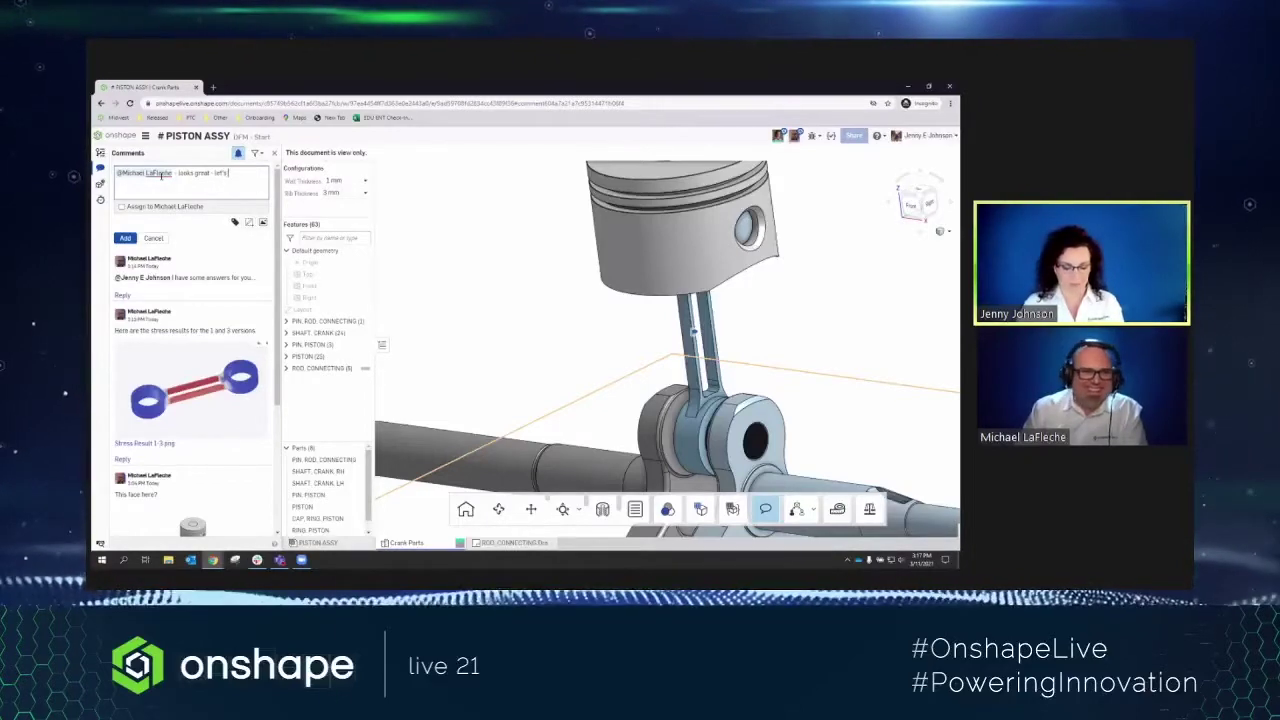
pyautogui.write(' go with')
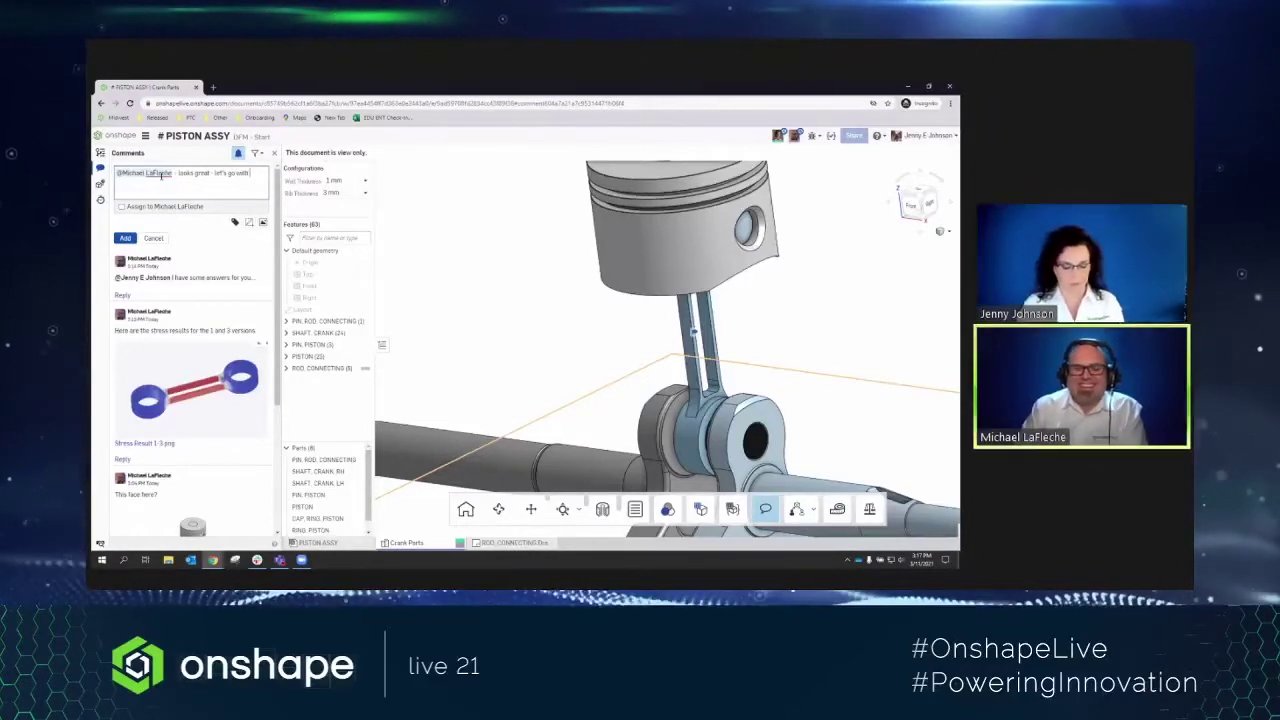
pyautogui.write(' the 1mm')
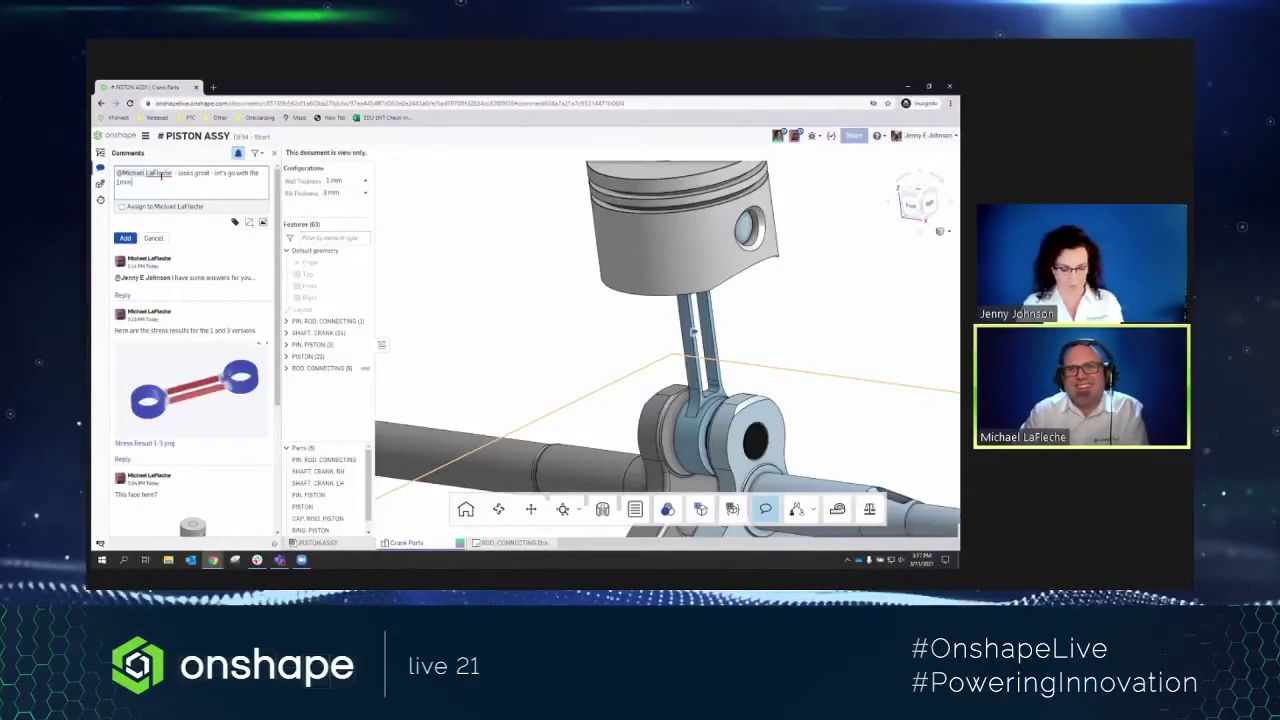
pyautogui.write(' and 3mm')
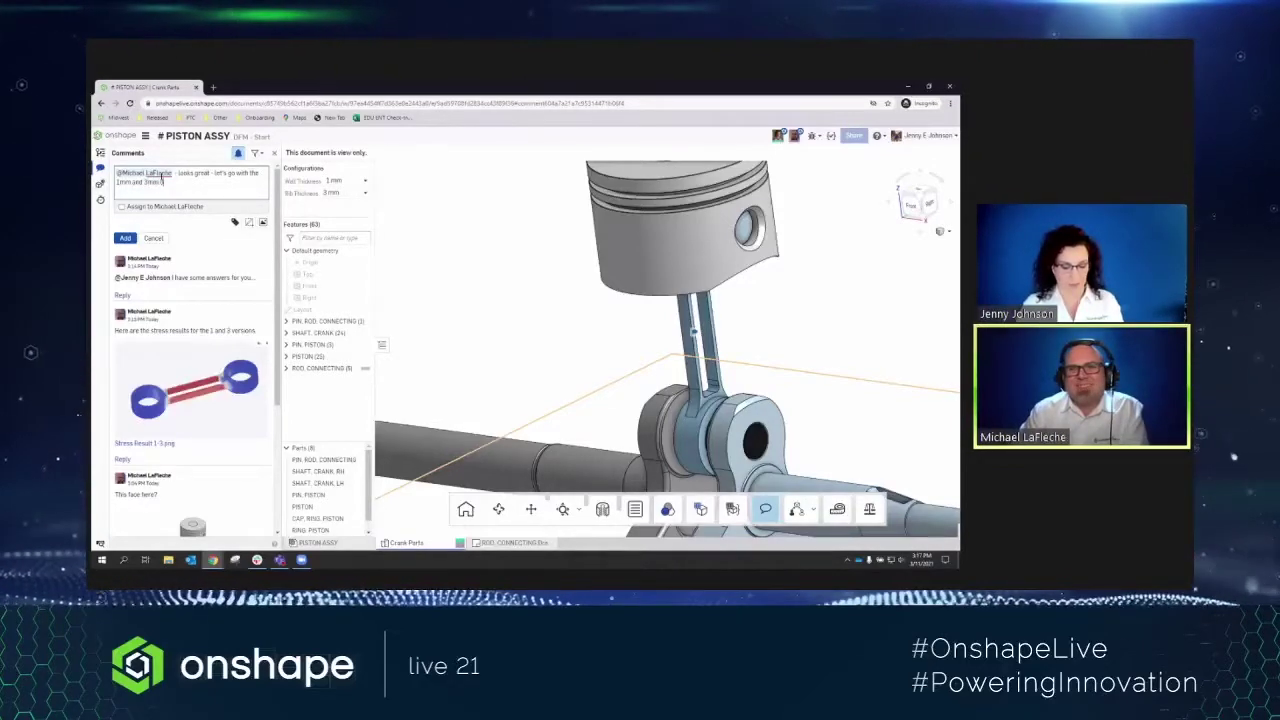
pyautogui.write(' option')
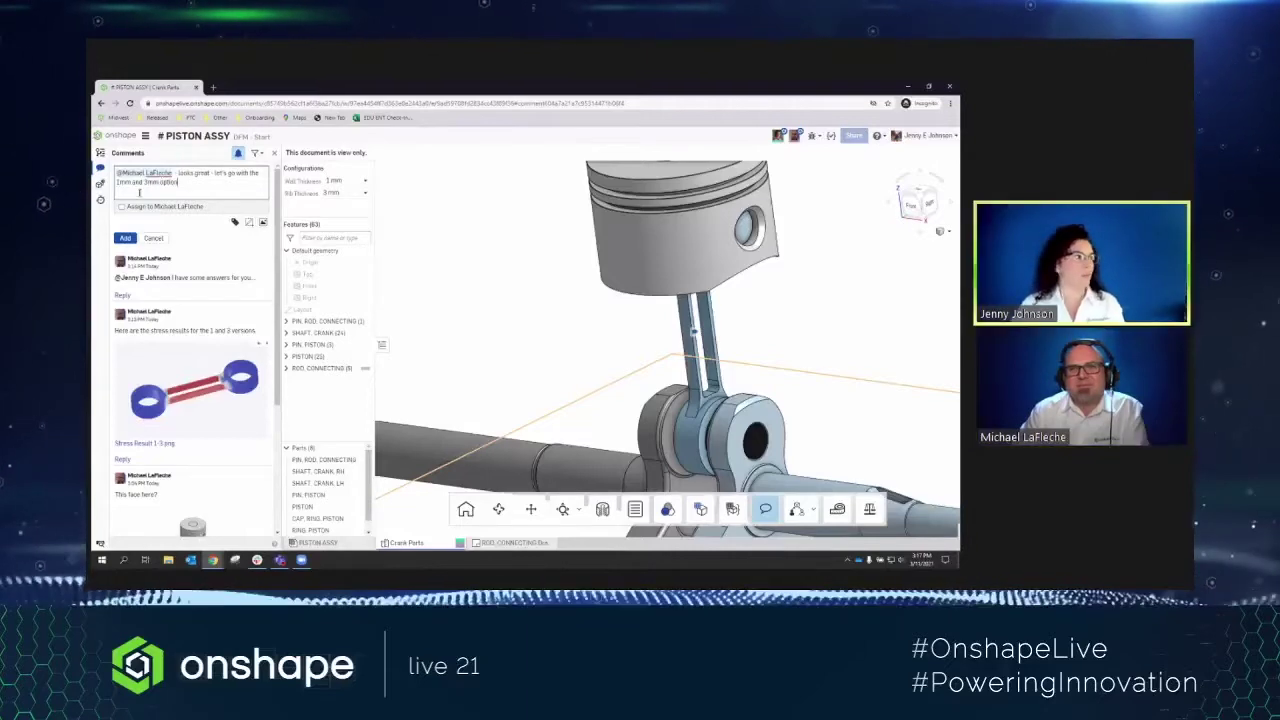
pyautogui.click(121, 207)
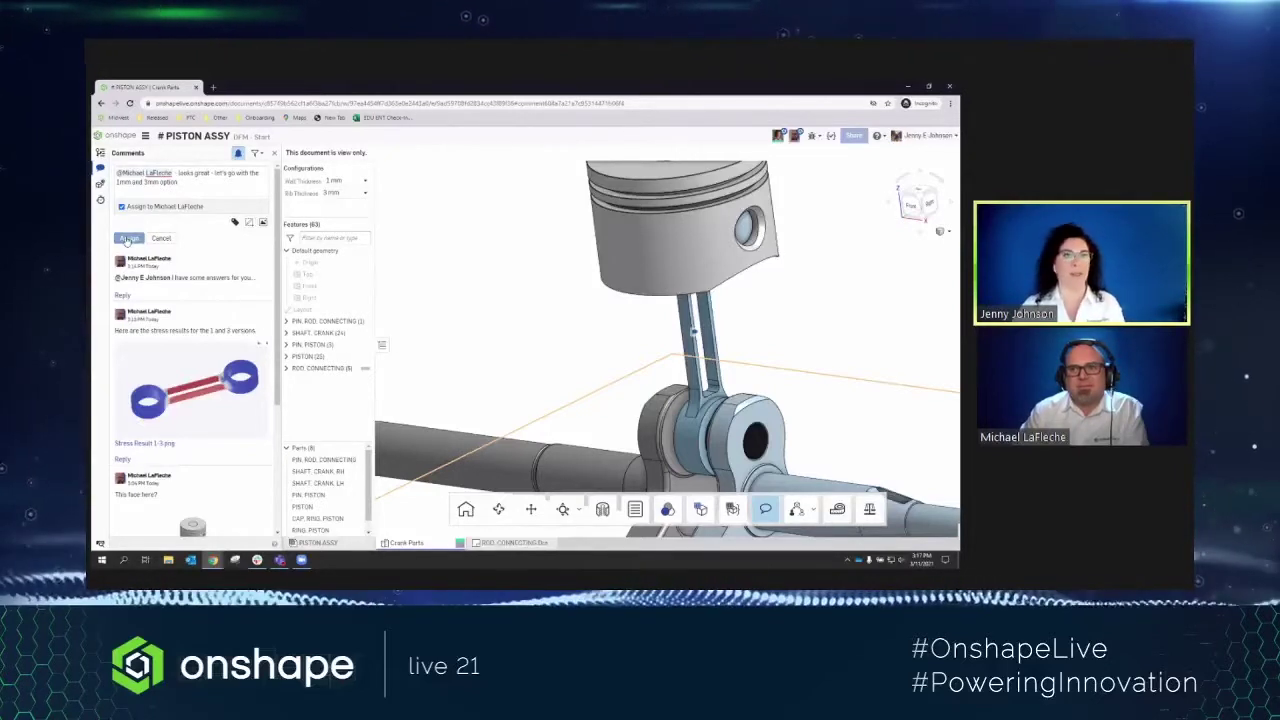
pyautogui.click(128, 238)
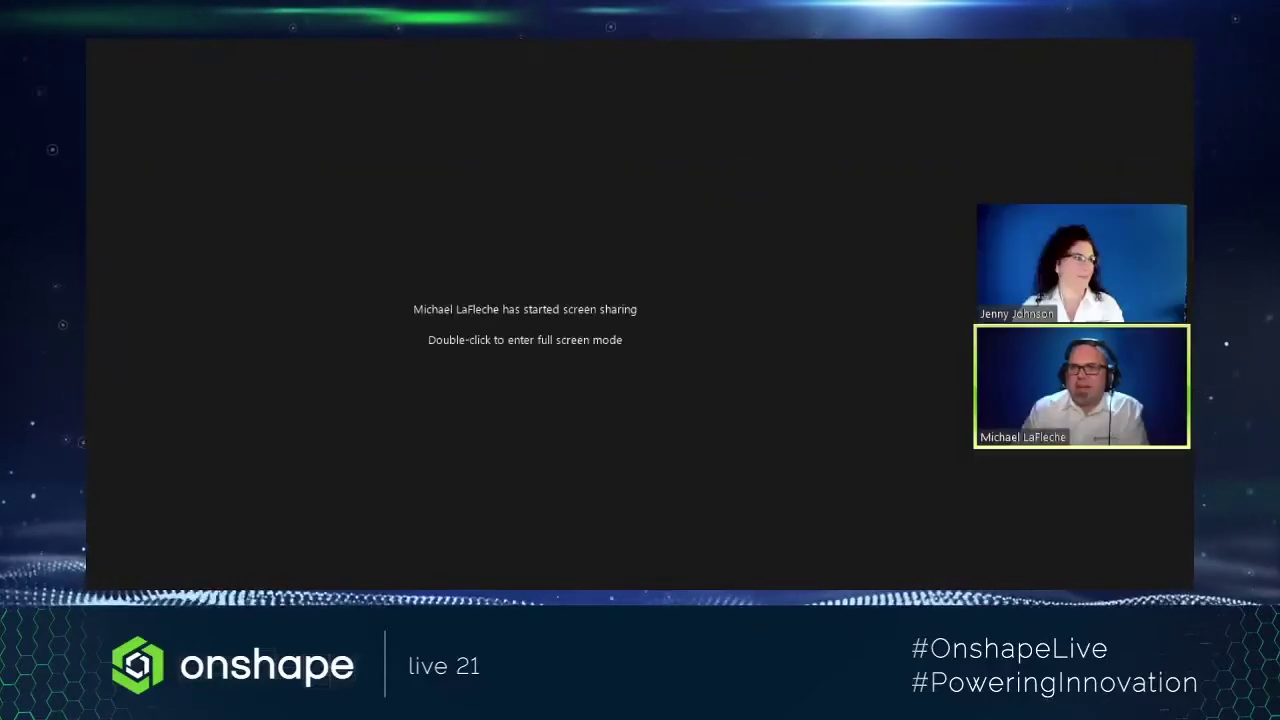
# - Mark the document's open comments as resolved, including the mass reduction request, the face question and the stress results
pyautogui.scroll(-3, 545, 199)
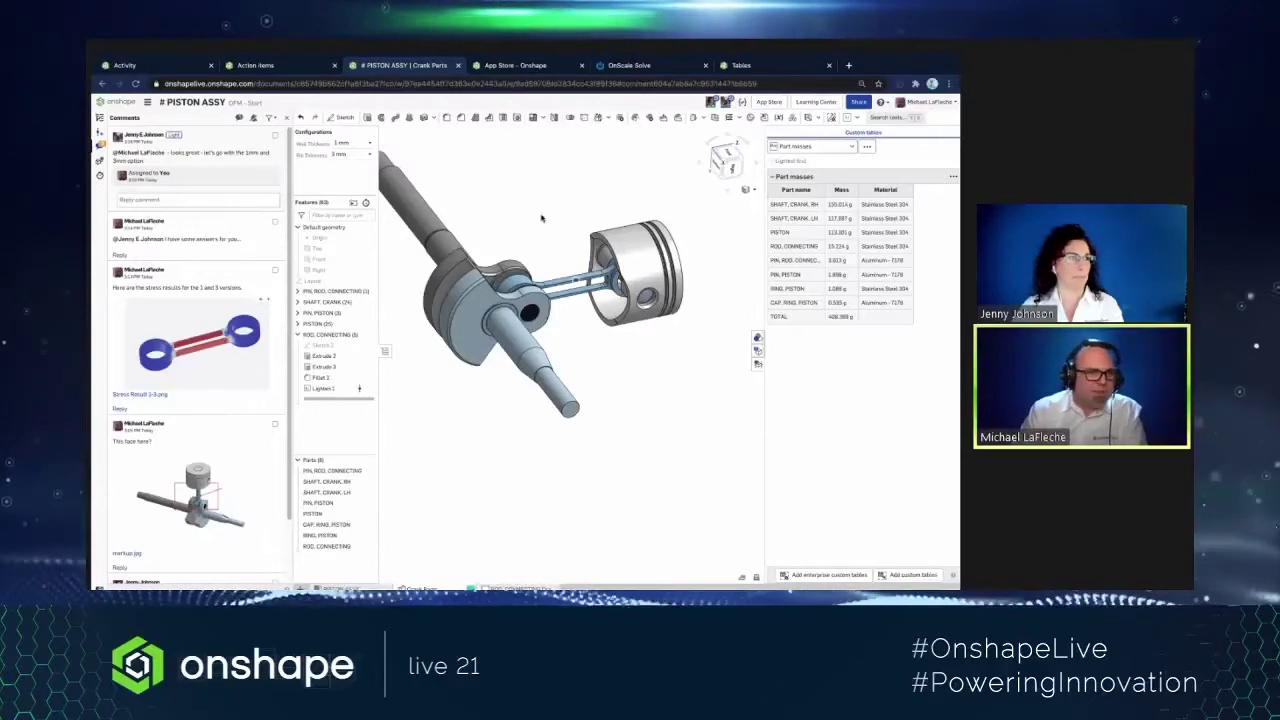
pyautogui.moveTo(541, 218); pyautogui.dragTo(548, 243, button='middle')
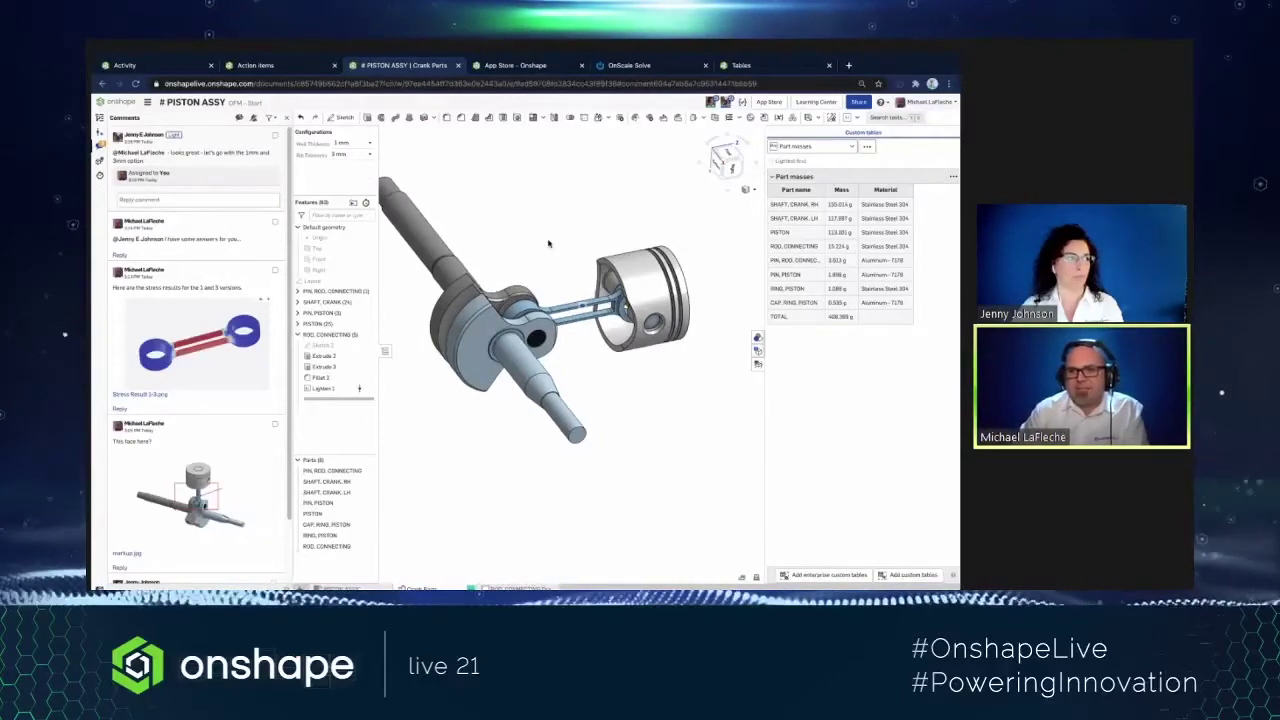
pyautogui.scroll(-1, 258, 474)
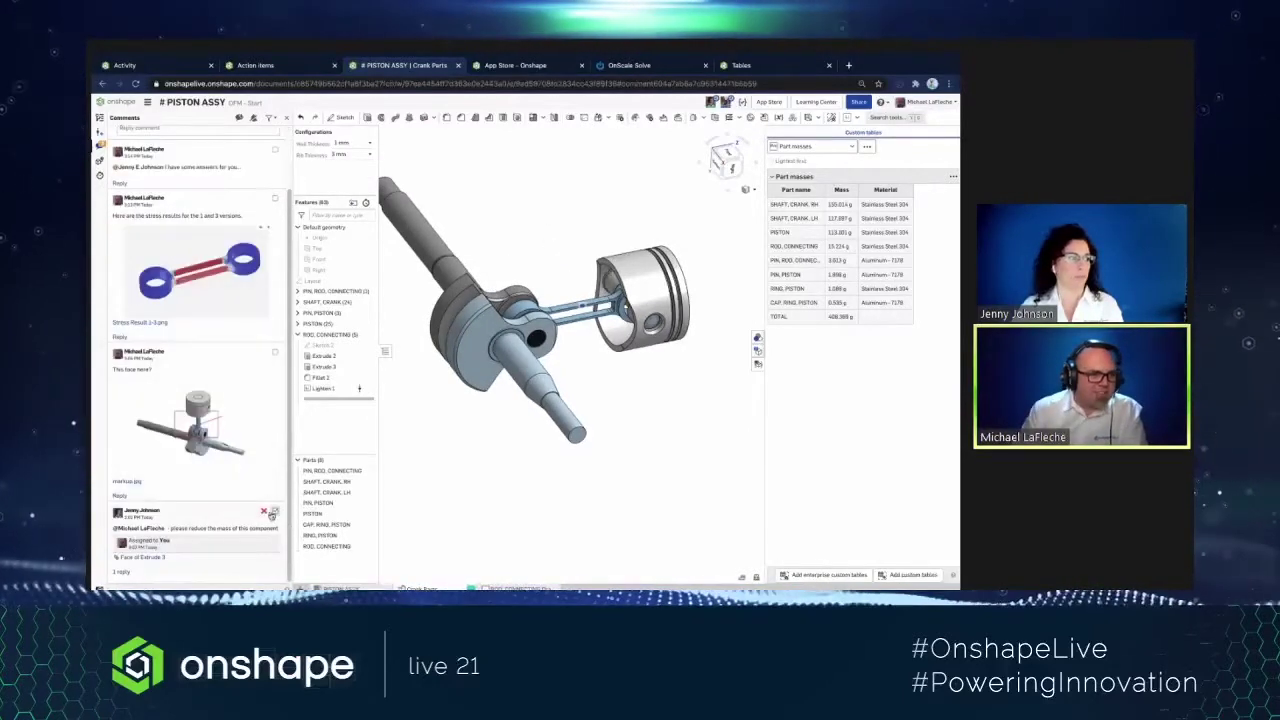
pyautogui.click(271, 514)
pyautogui.click(275, 352)
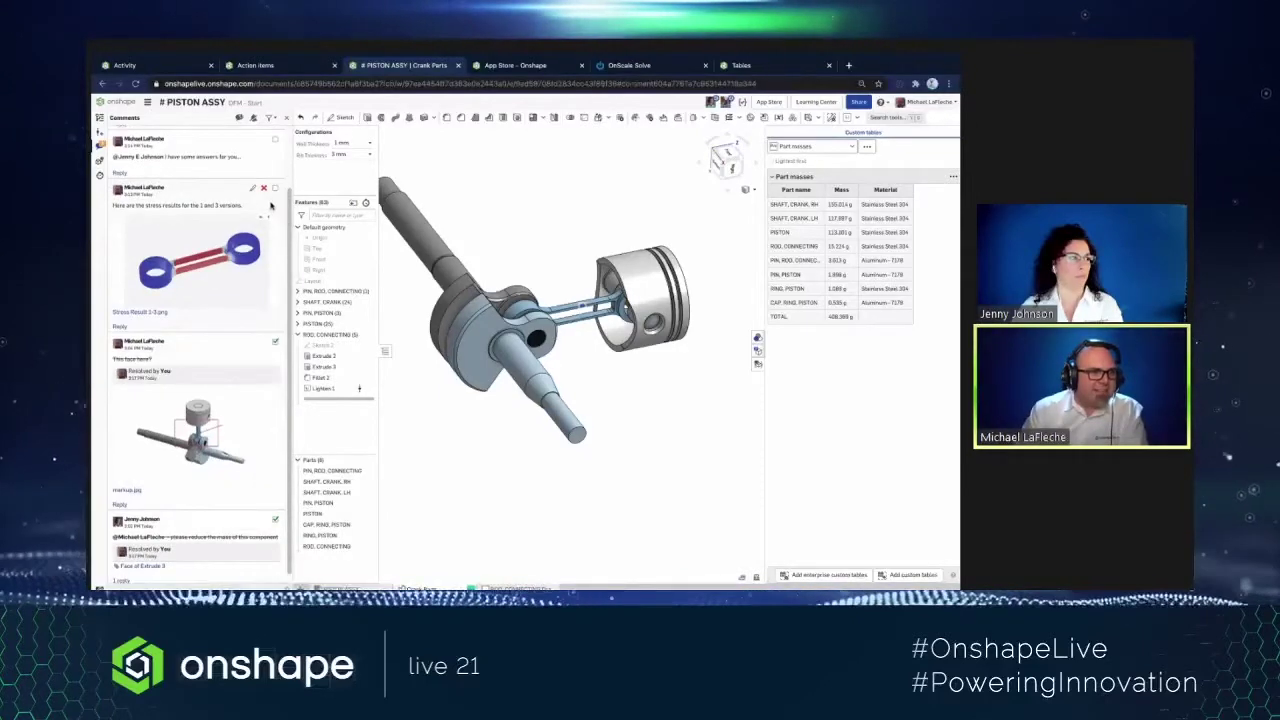
pyautogui.click(274, 190)
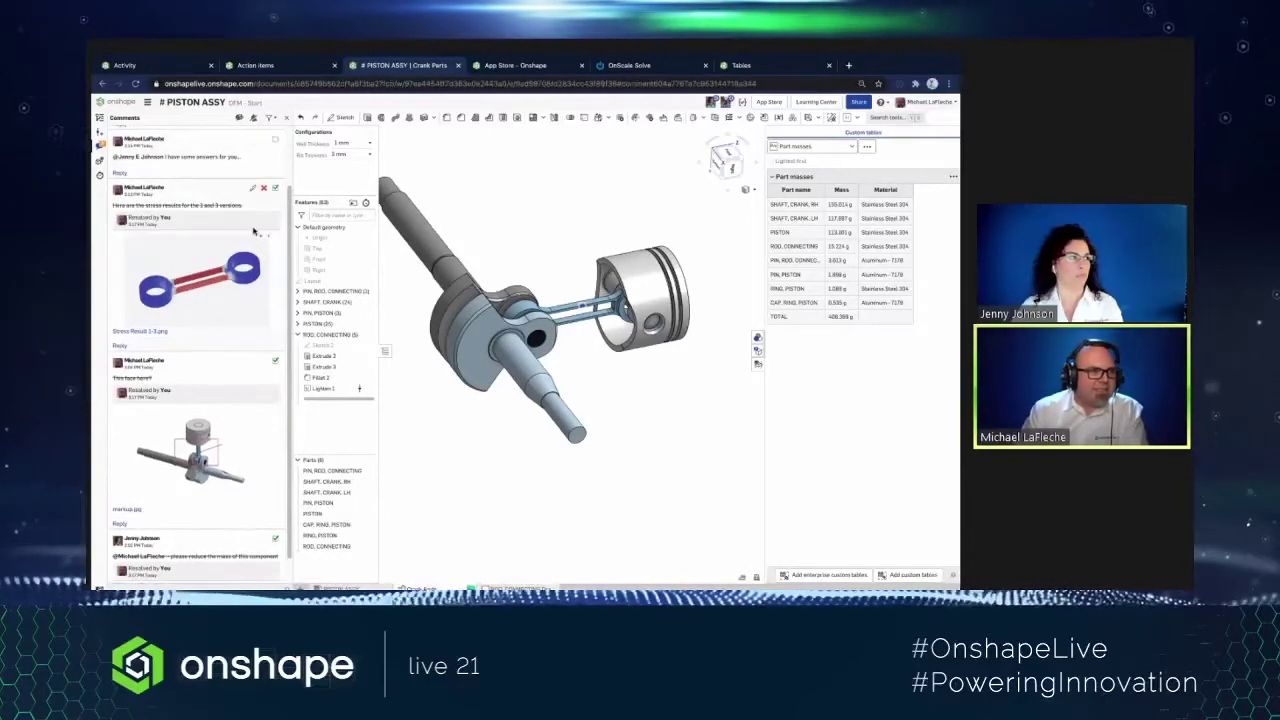
pyautogui.scroll(2, 264, 216)
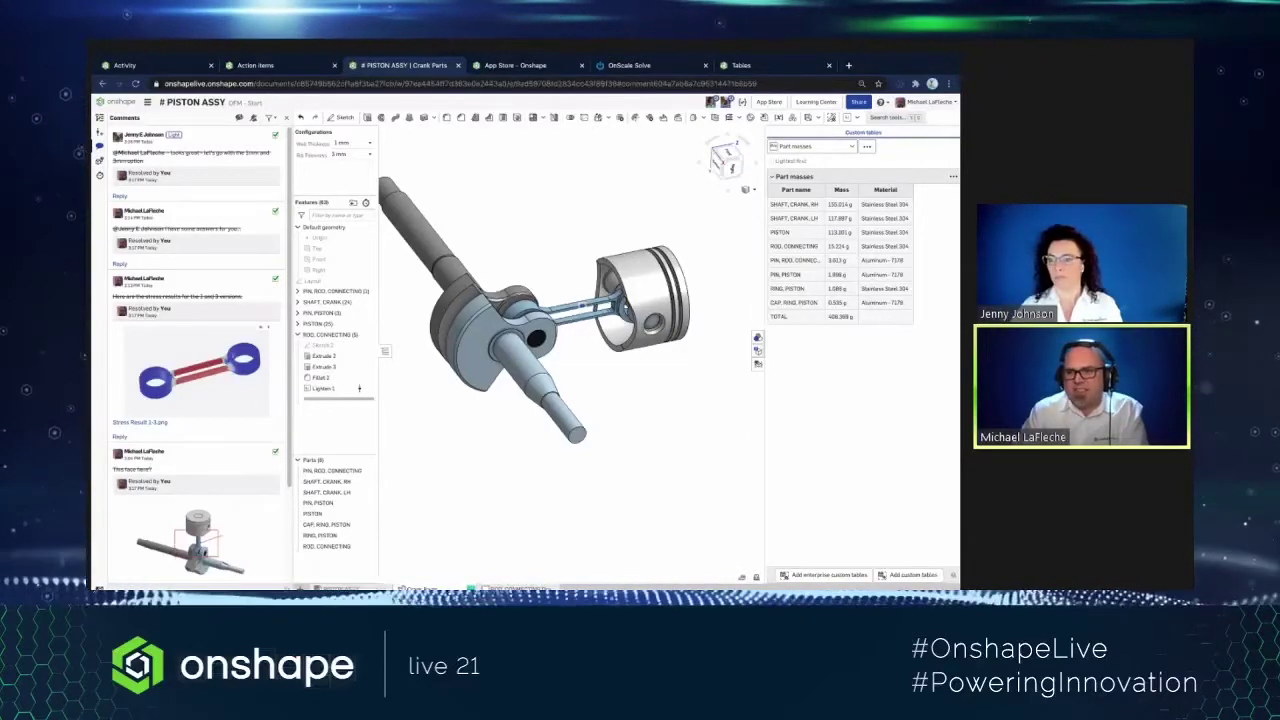
# - Open the ROD, CONNECTING drawing and reposition the 2.50±.05 and 7.00 dimensions around Section A-A
pyautogui.click(520, 588)
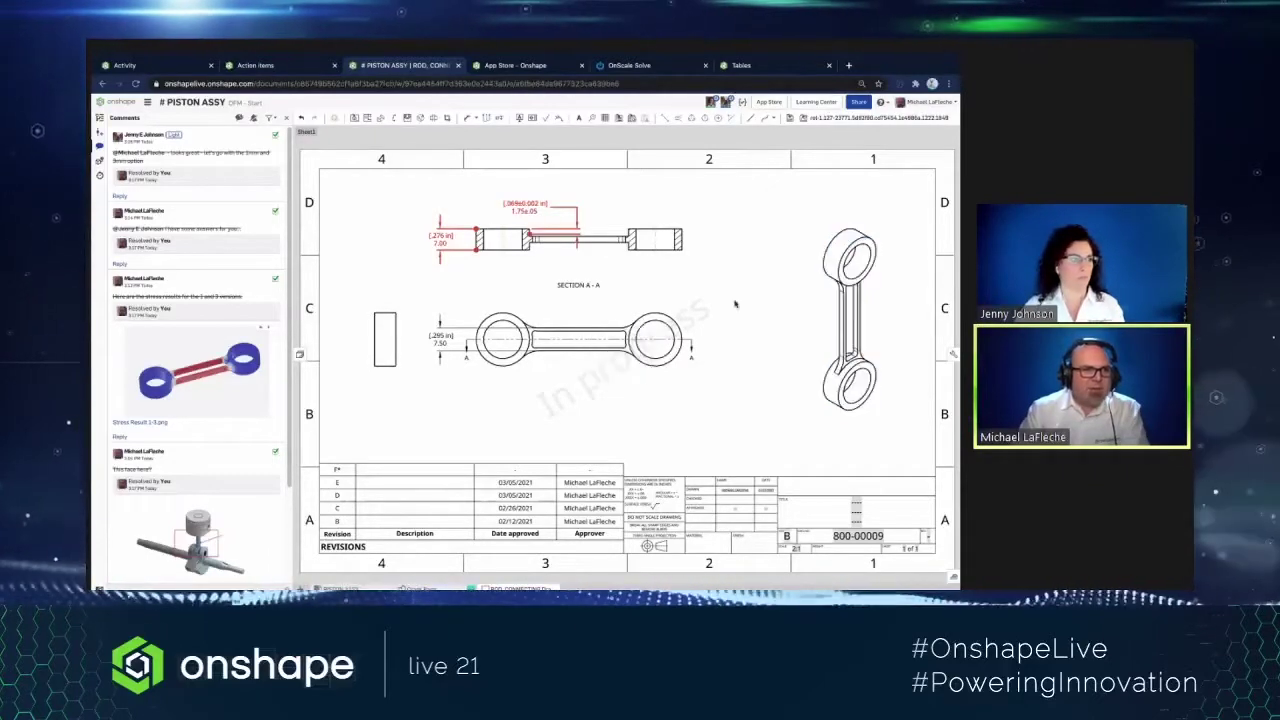
pyautogui.scroll(5, 517, 258)
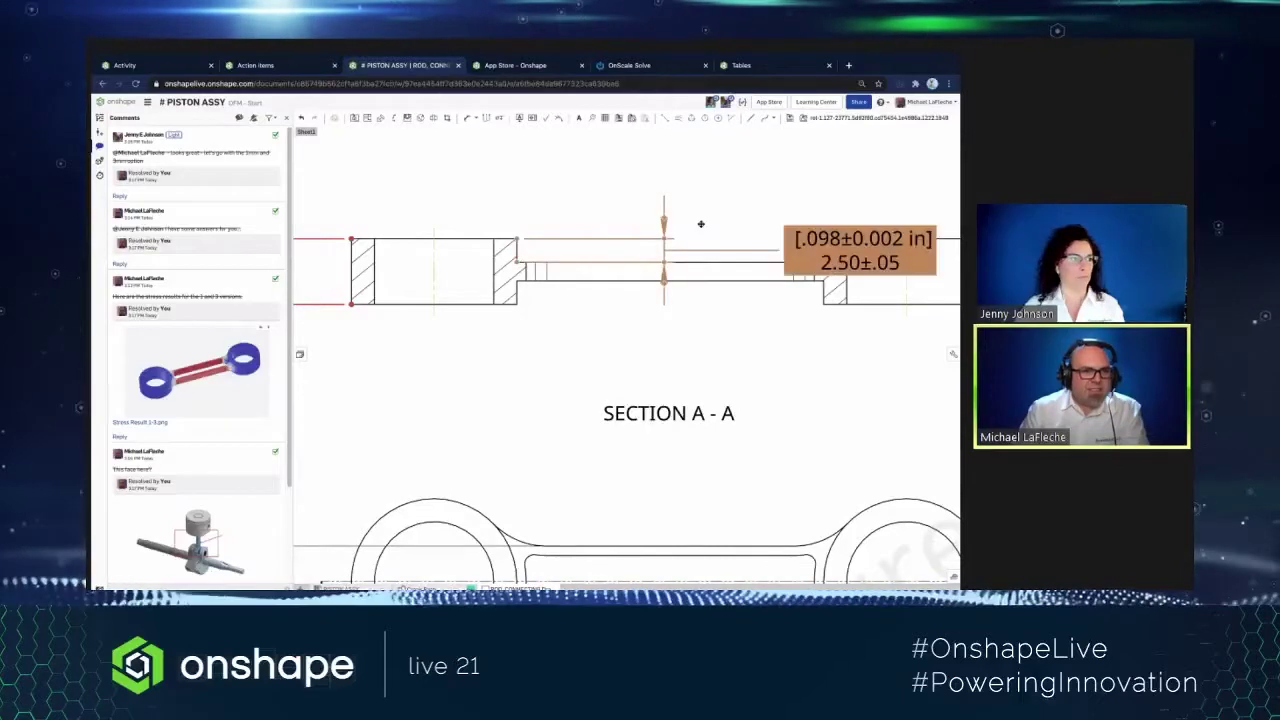
pyautogui.moveTo(836, 255); pyautogui.dragTo(432, 168)
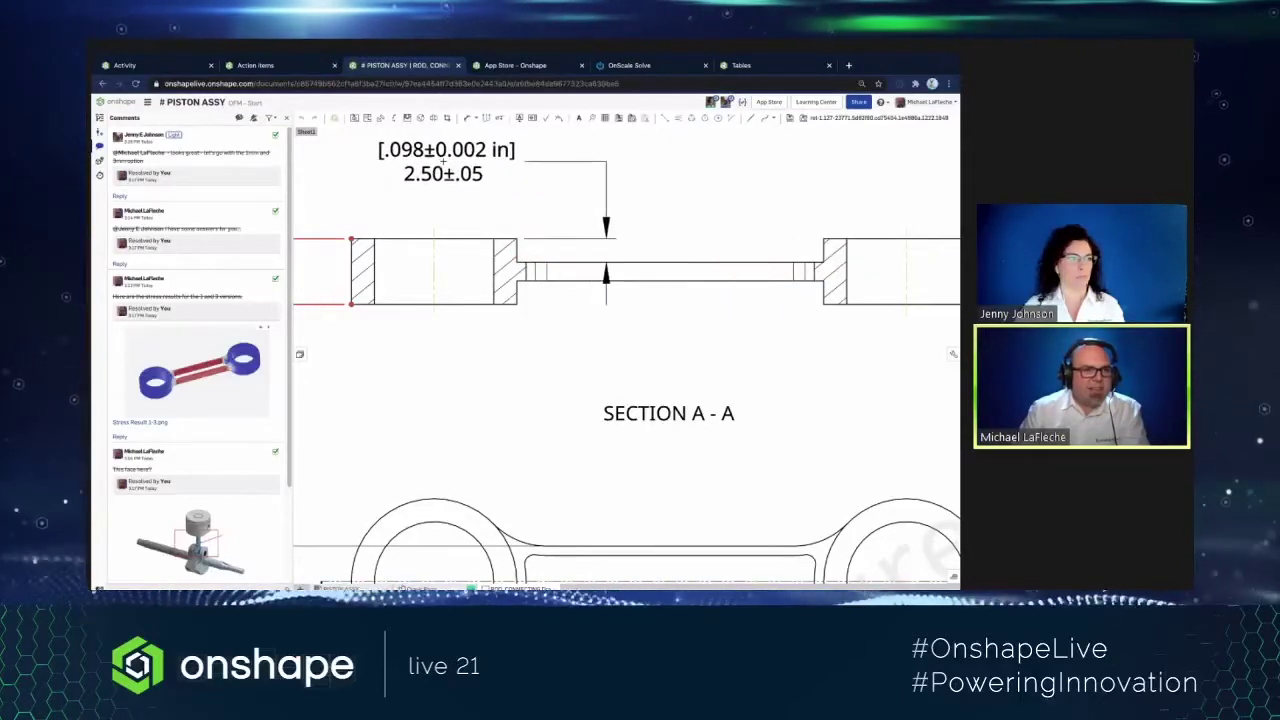
pyautogui.scroll(-4, 450, 300)
pyautogui.moveTo(401, 270); pyautogui.dragTo(381, 322)
pyautogui.scroll(-3, 450, 320)
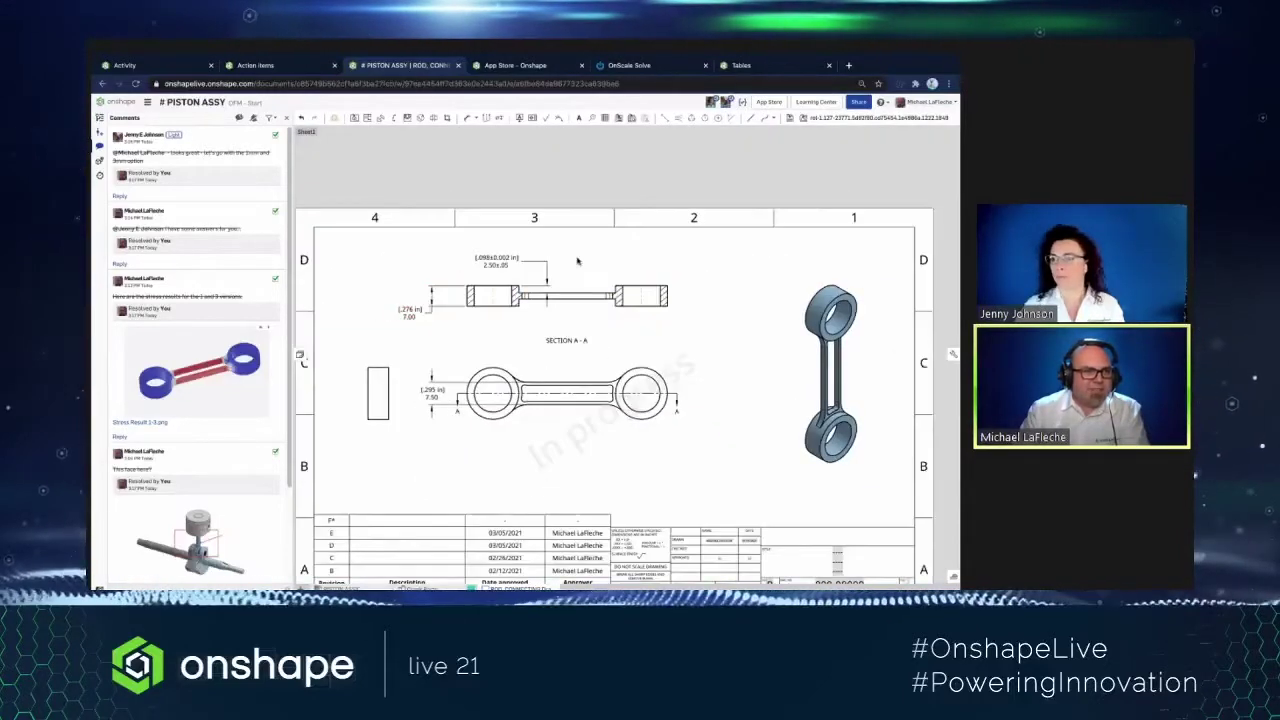
pyautogui.press('f')
pyautogui.moveTo(613, 314); pyautogui.dragTo(630, 332, button='middle')
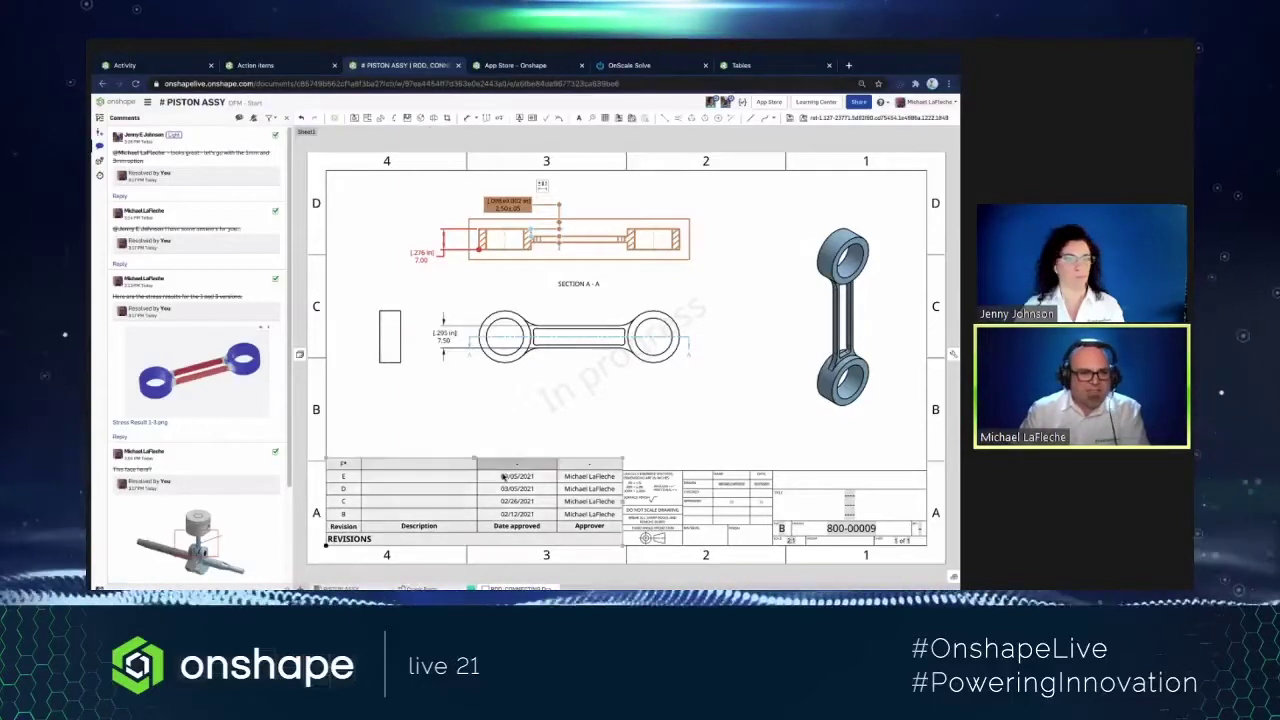
# - Start a release candidate for the connecting rod drawing and its part, enlarge the dialog and review the release workflow
pyautogui.rightClick(505, 589)
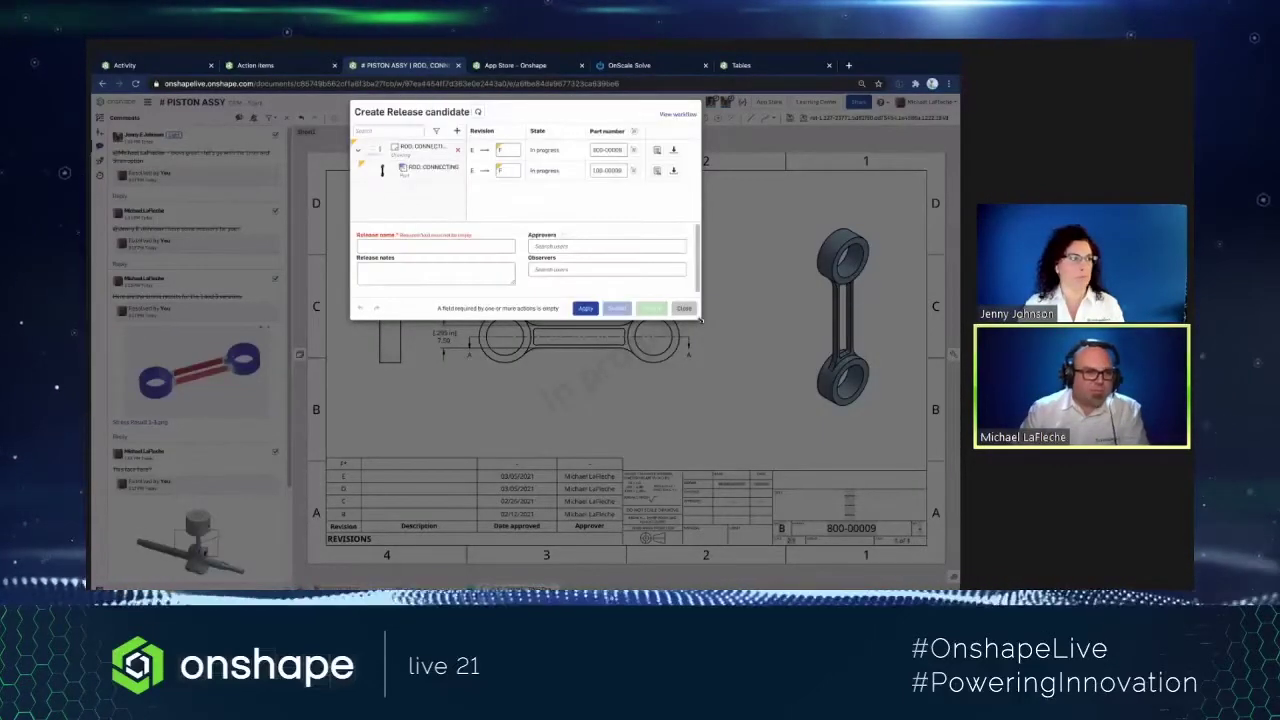
pyautogui.moveTo(700, 320); pyautogui.dragTo(850, 435)
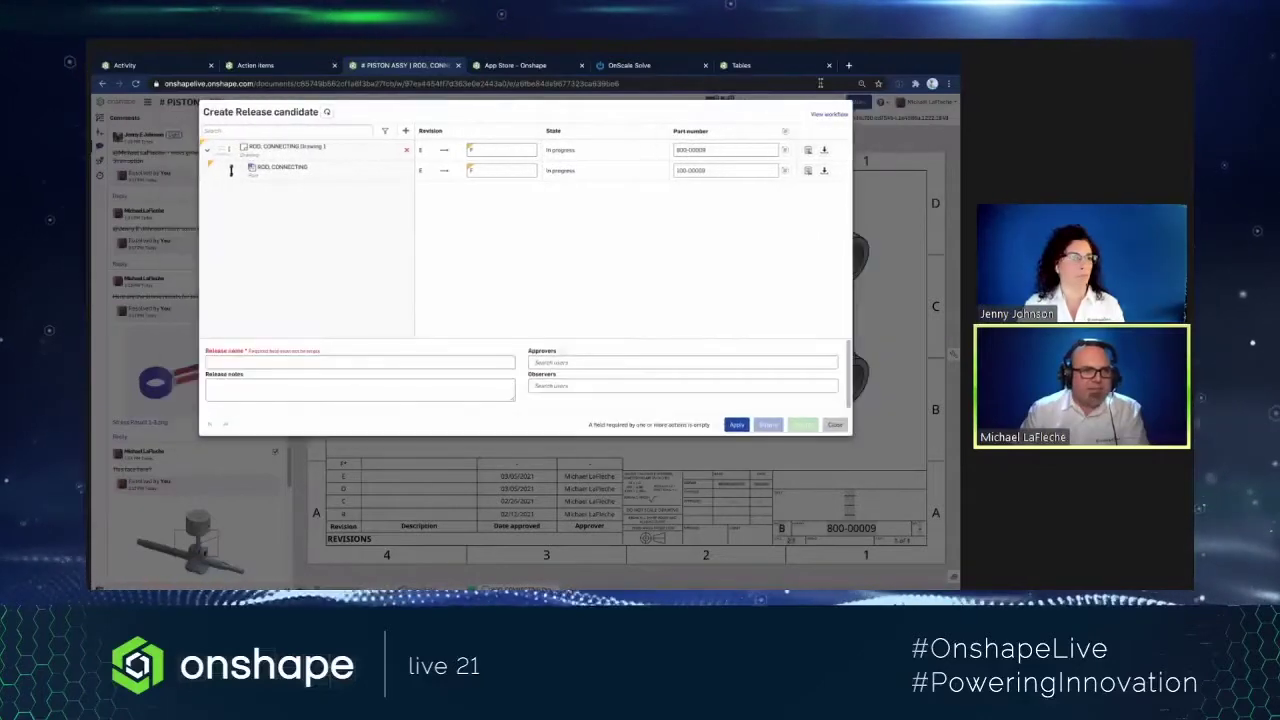
pyautogui.click(829, 114)
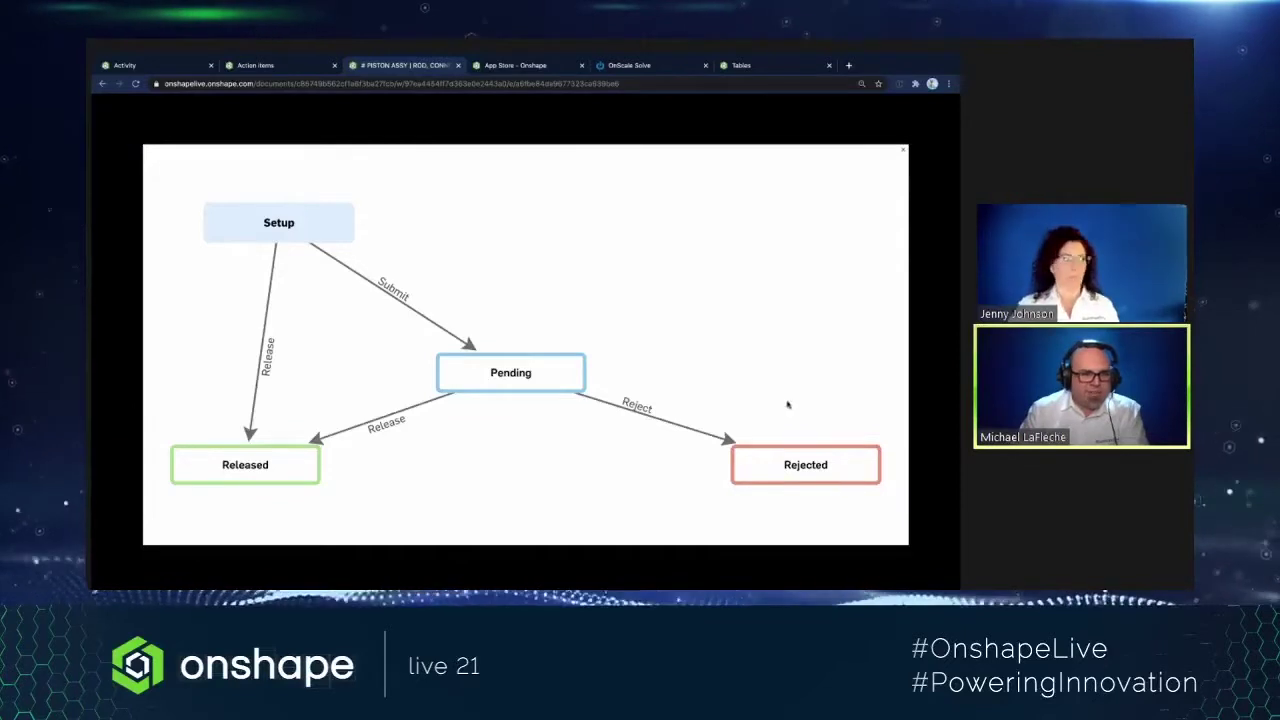
pyautogui.click(901, 150)
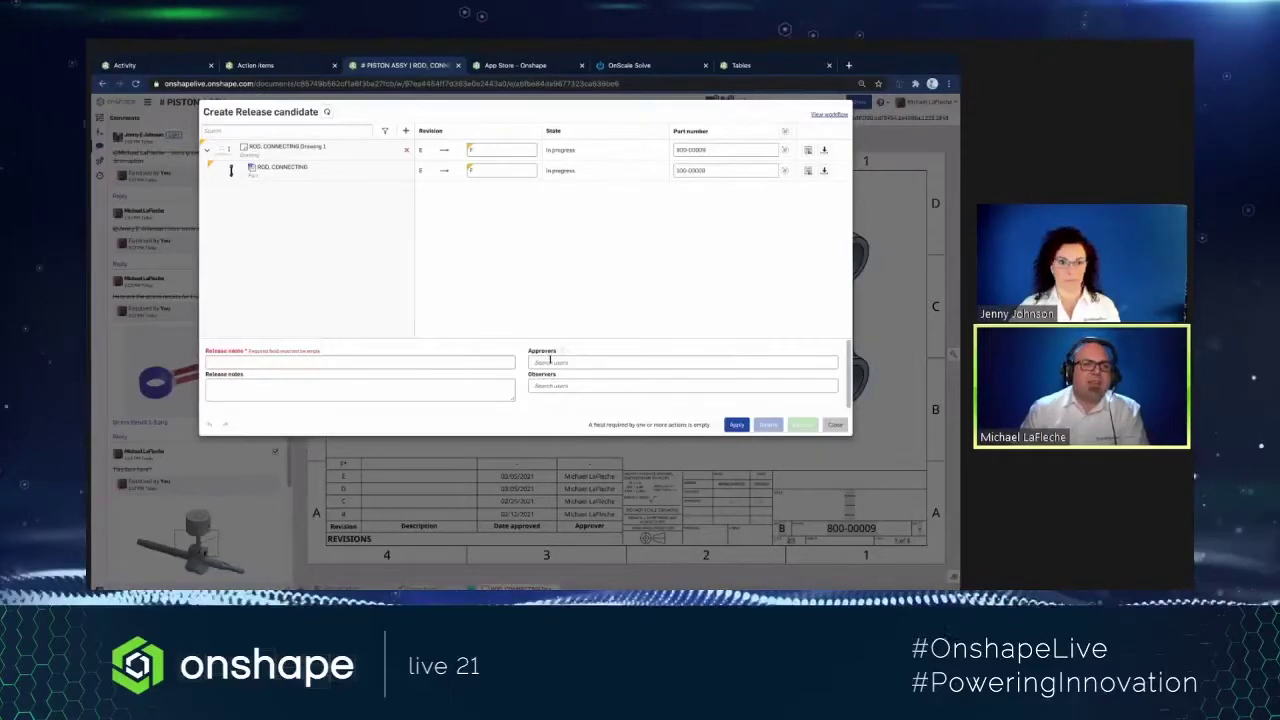
pyautogui.click(550, 361)
pyautogui.click(557, 289)
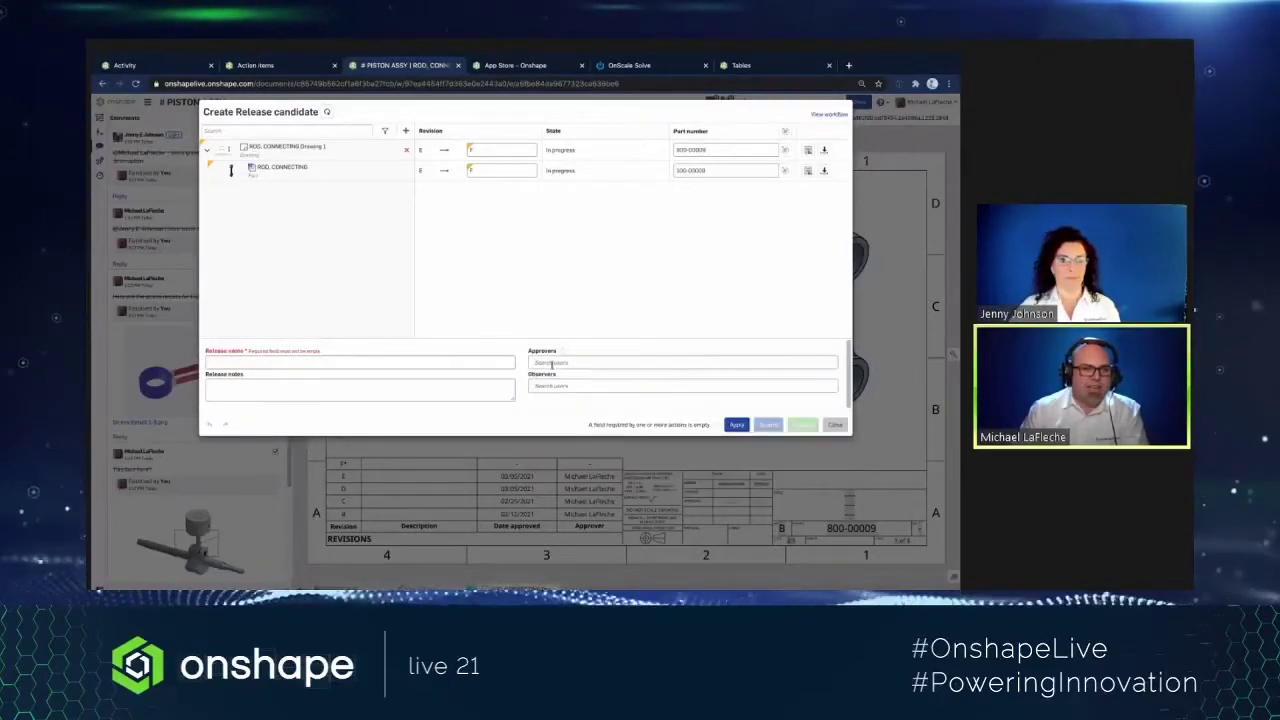
pyautogui.click(552, 362)
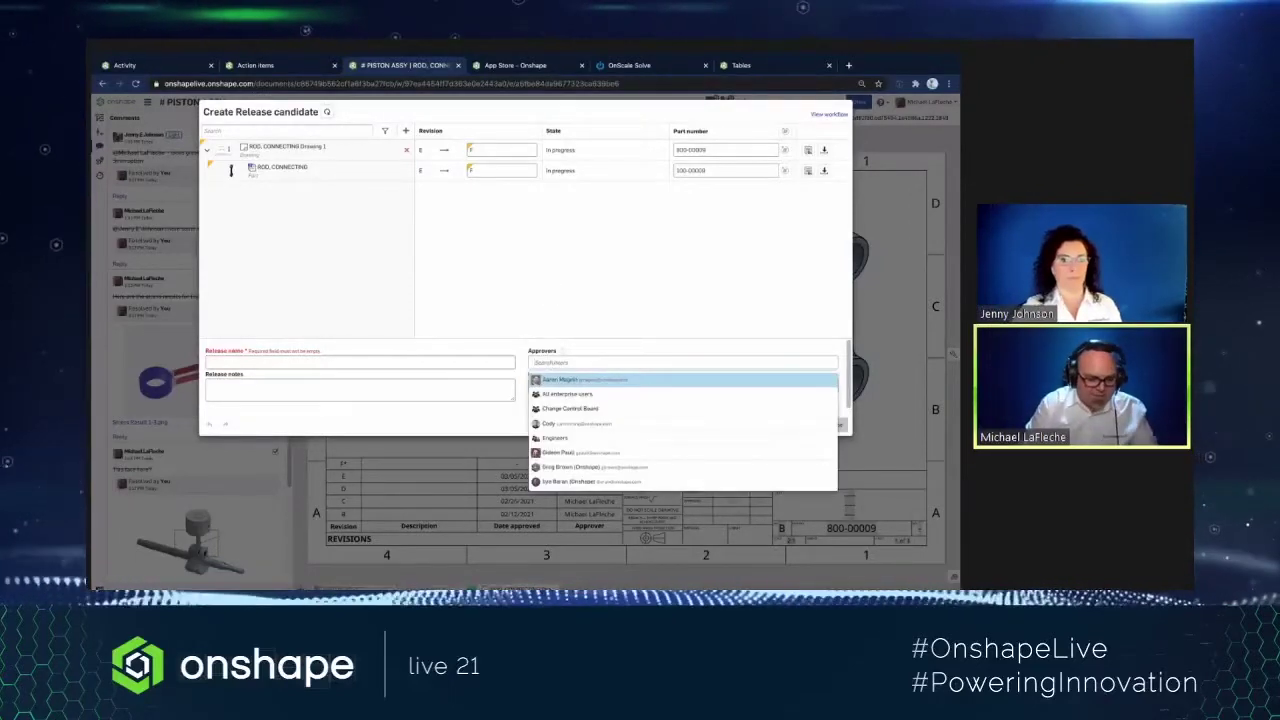
pyautogui.write('c')
pyautogui.press('BackSpace')
pyautogui.press('BackSpace')
pyautogui.press('BackSpace')
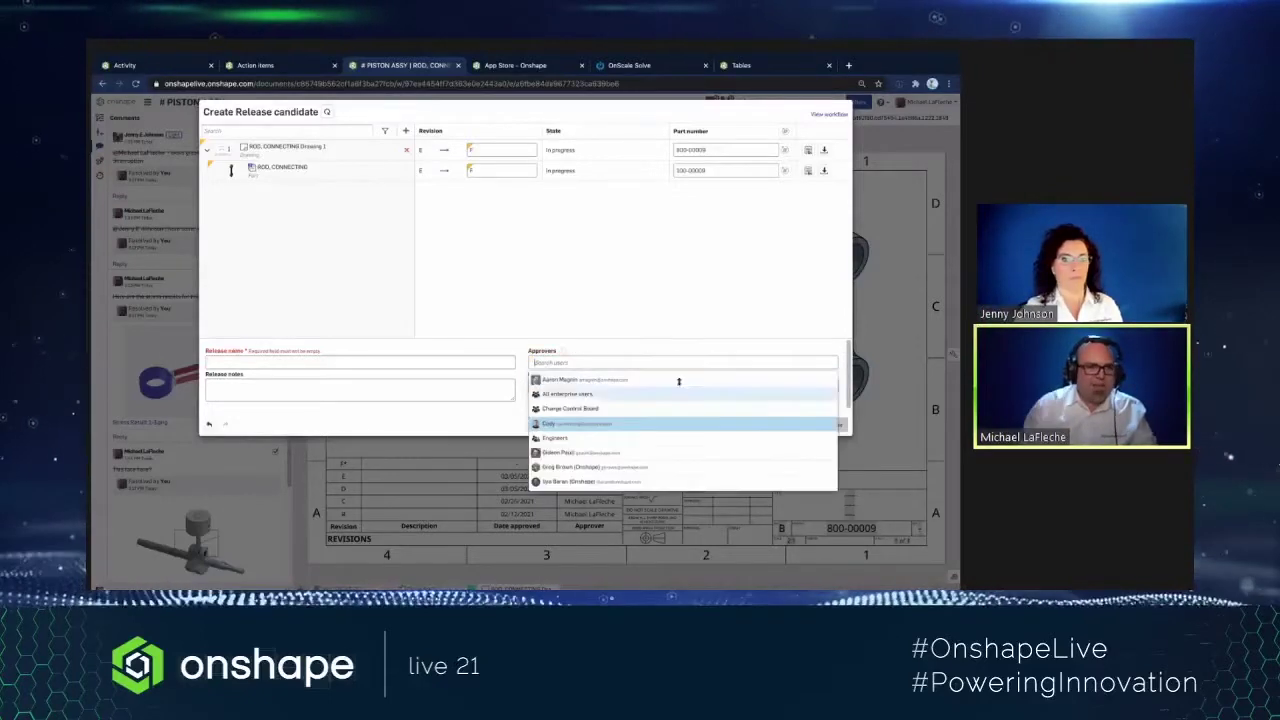
# - Add the colleague as an observer of the release candidate
pyautogui.click(567, 386)
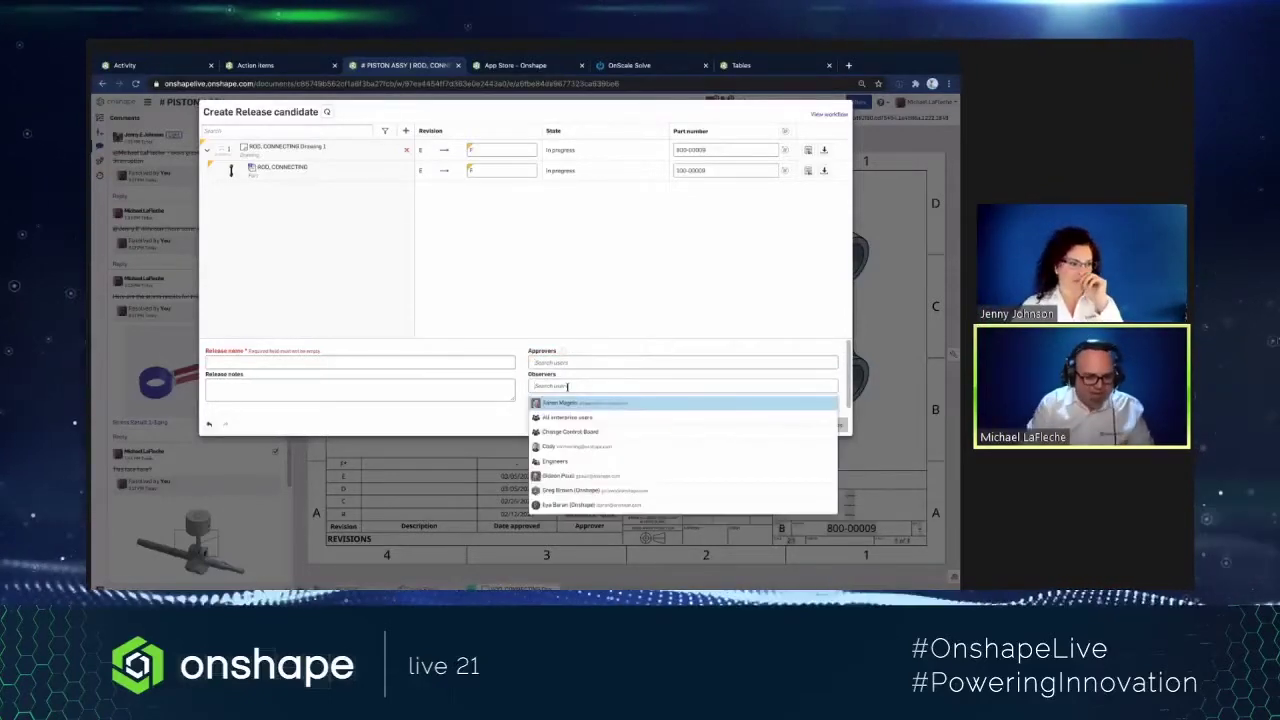
pyautogui.write('jenn')
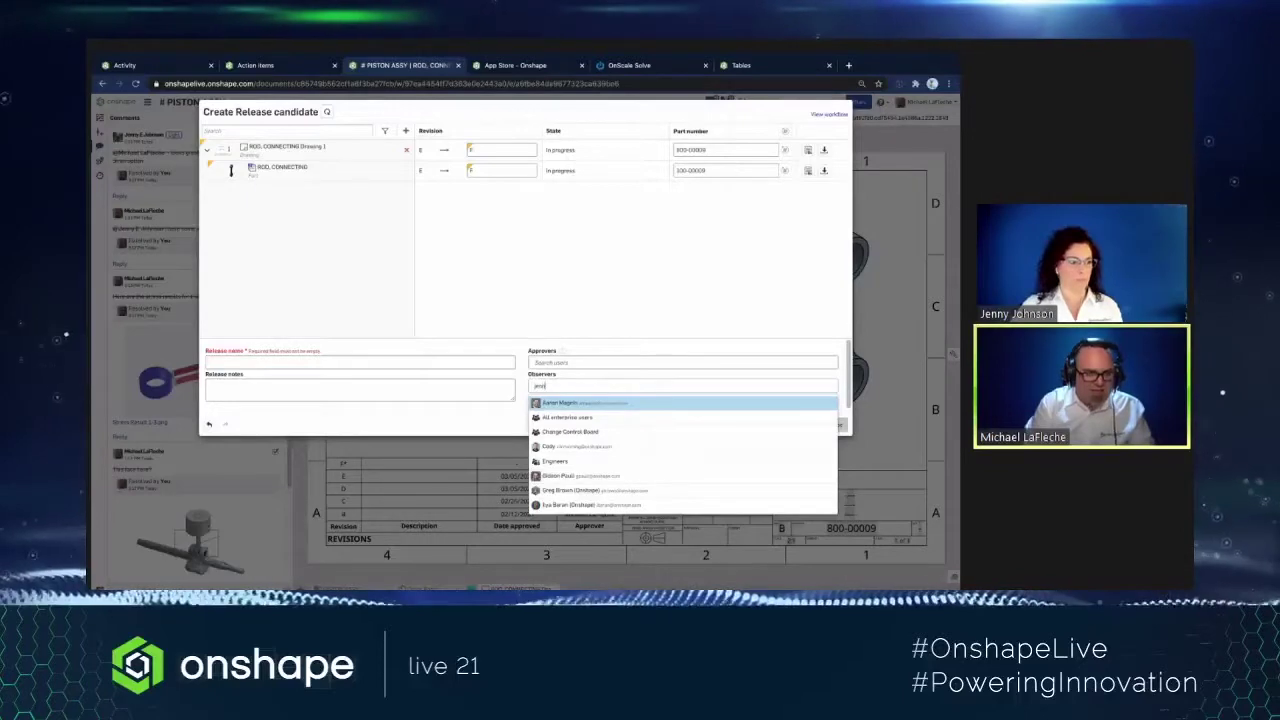
pyautogui.write('y')
pyautogui.press('Return')
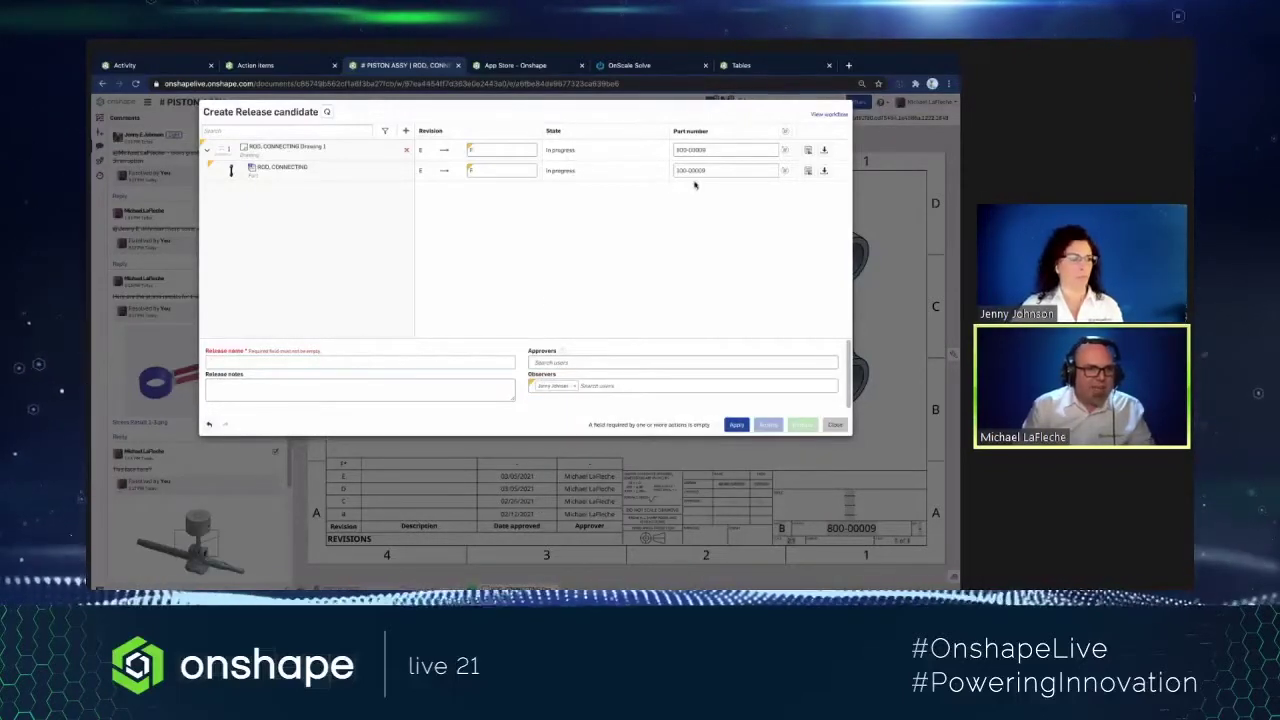
# - Name the release candidate ECO-00009F, add the release notes "Ready to release and make a run of 10" and release it
pyautogui.click(298, 364)
pyautogui.write('Ro')
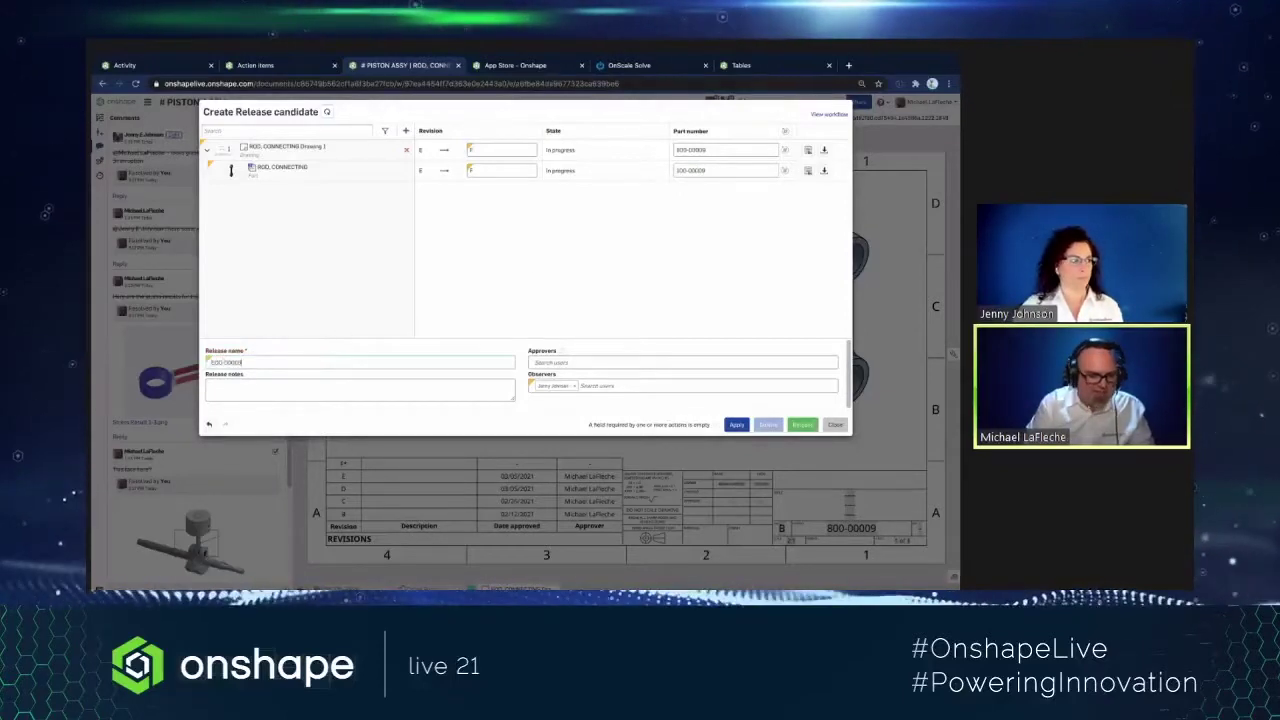
pyautogui.write('8')
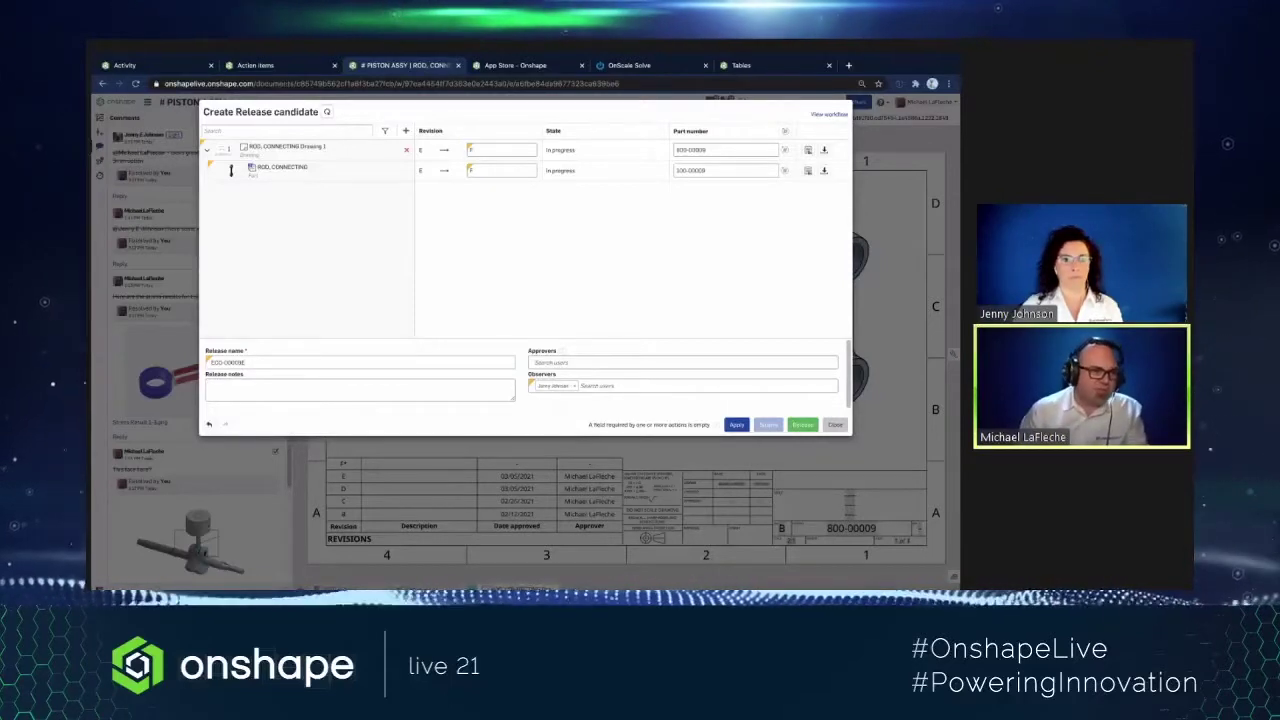
pyautogui.click(321, 387)
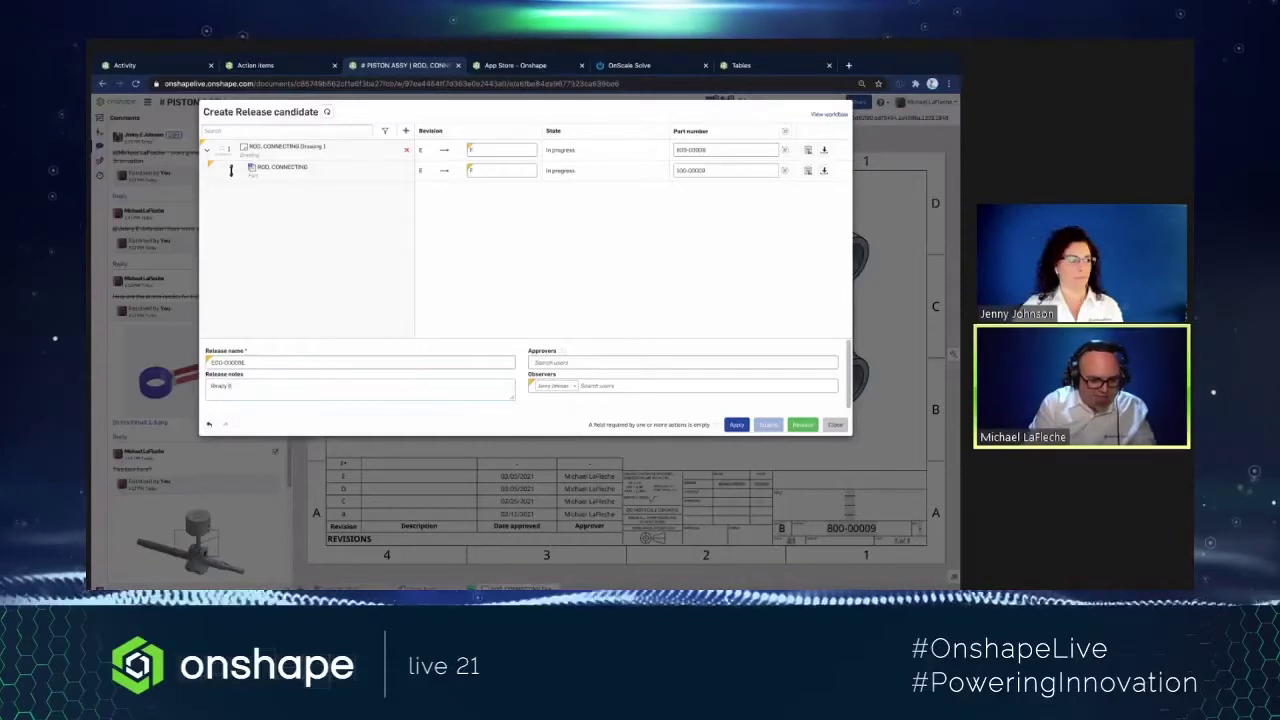
pyautogui.write('Ready to release and make')
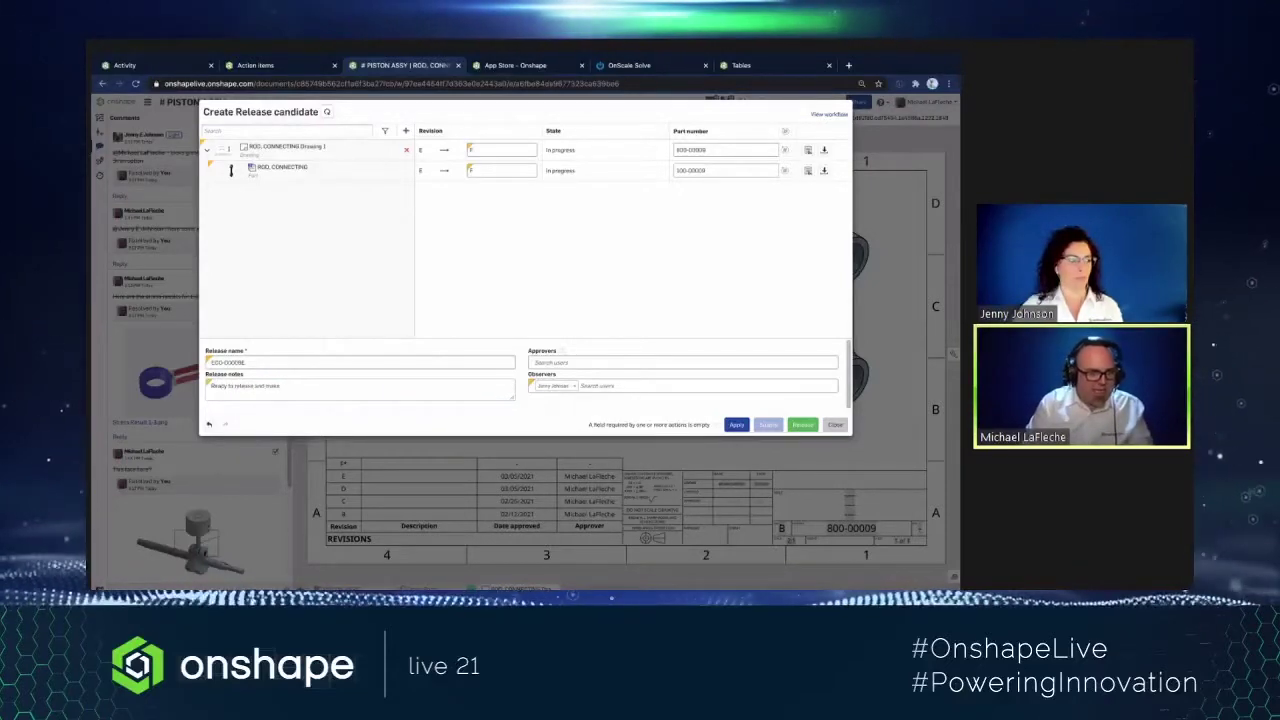
pyautogui.write(' a run of 10')
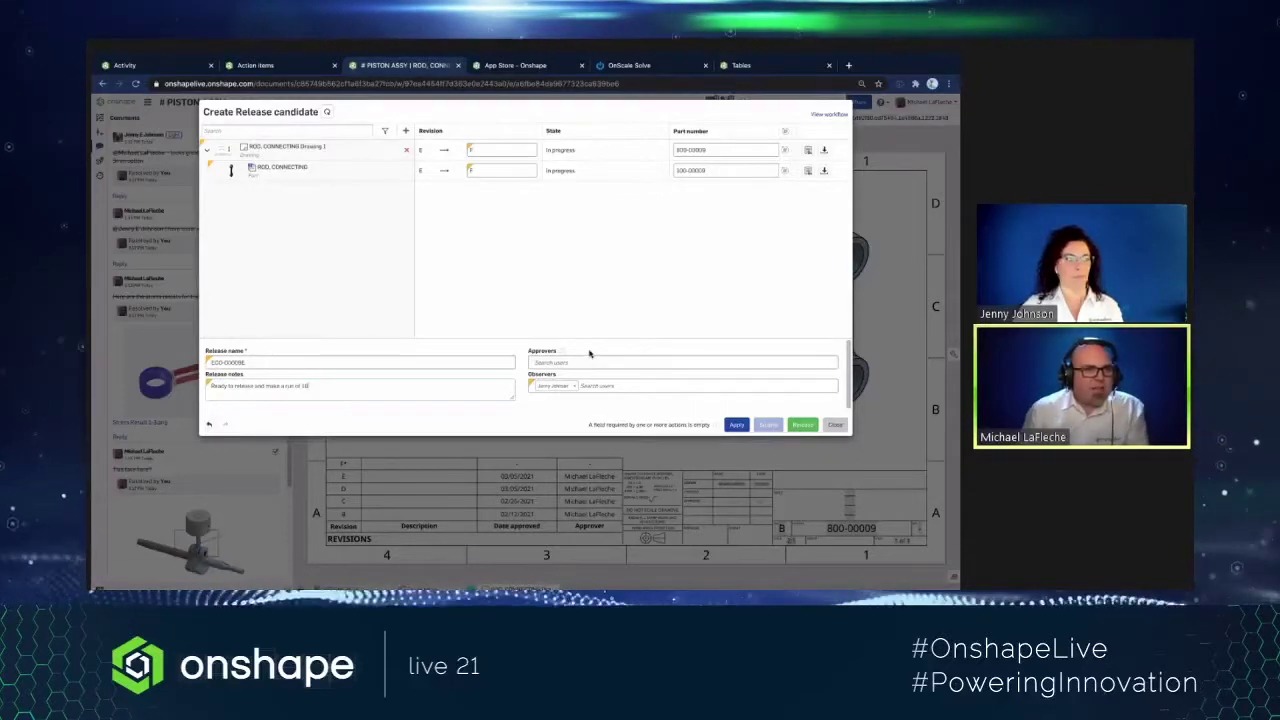
pyautogui.click(802, 425)
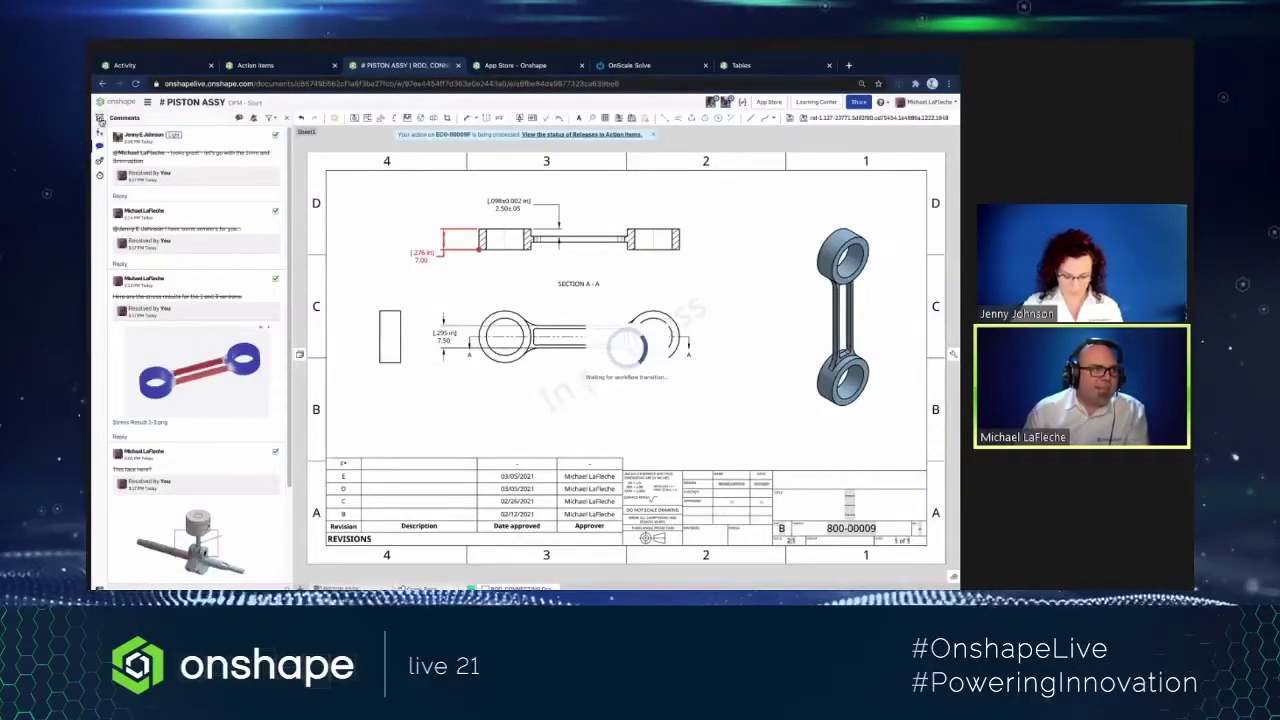
# - Open the ECO-00009F version from the version history and examine its drawing's title block approval and revision table
pyautogui.click(100, 133)
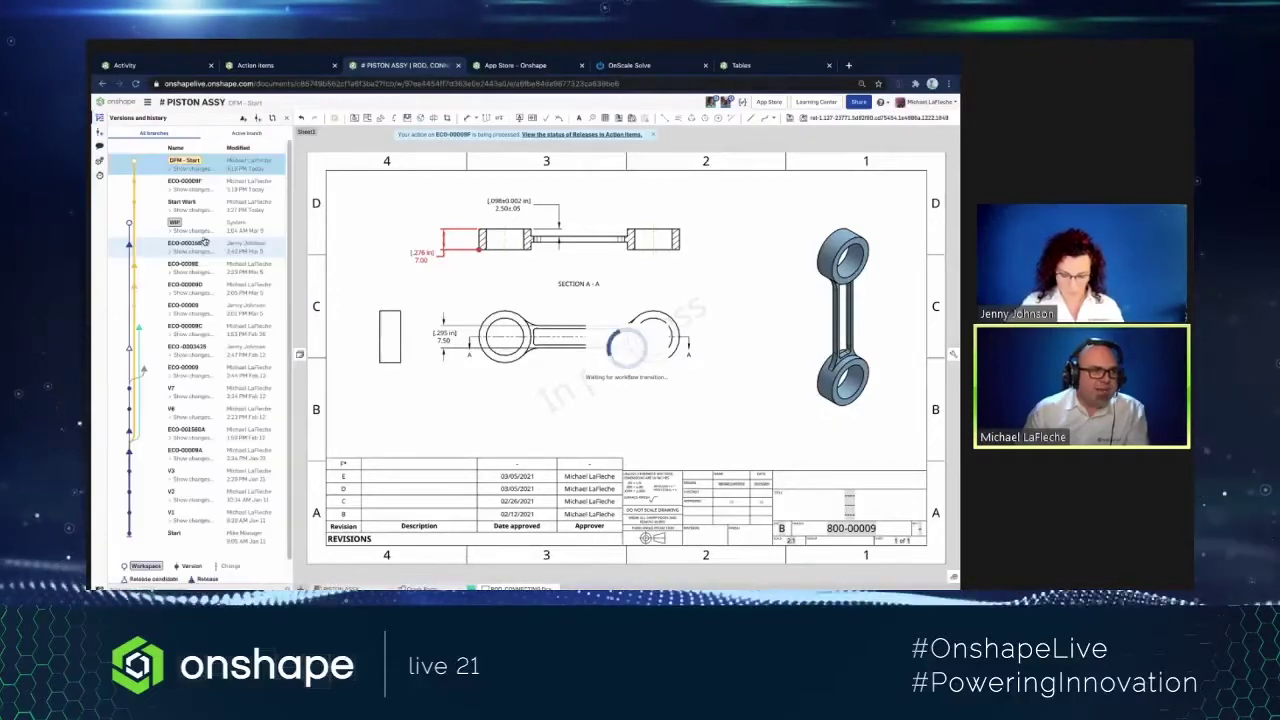
pyautogui.click(220, 187)
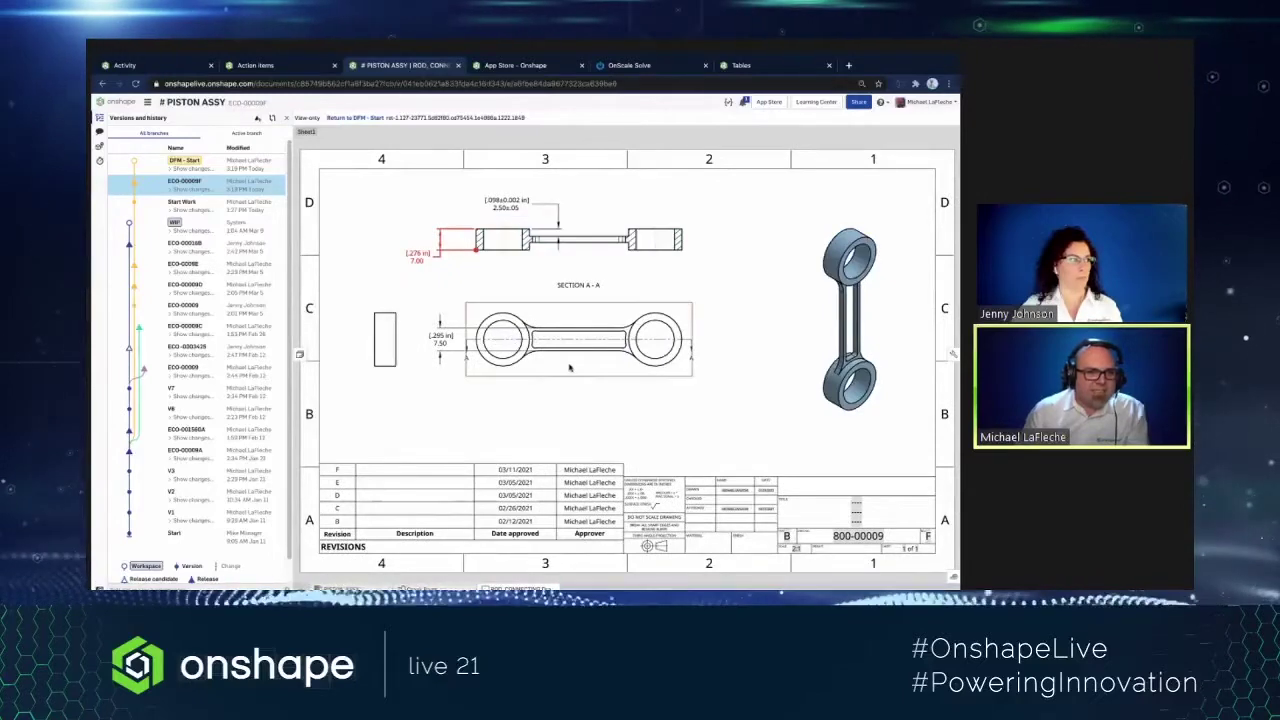
pyautogui.scroll(3, 683, 498)
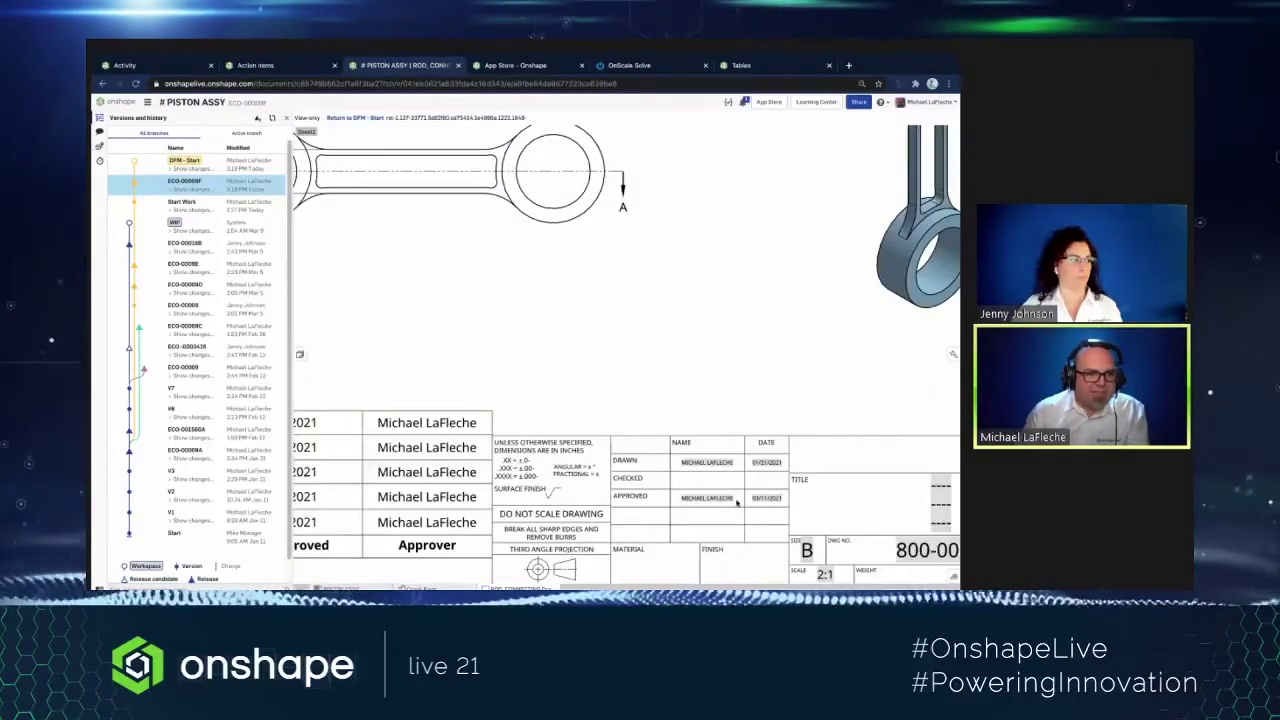
pyautogui.scroll(-3, 752, 507)
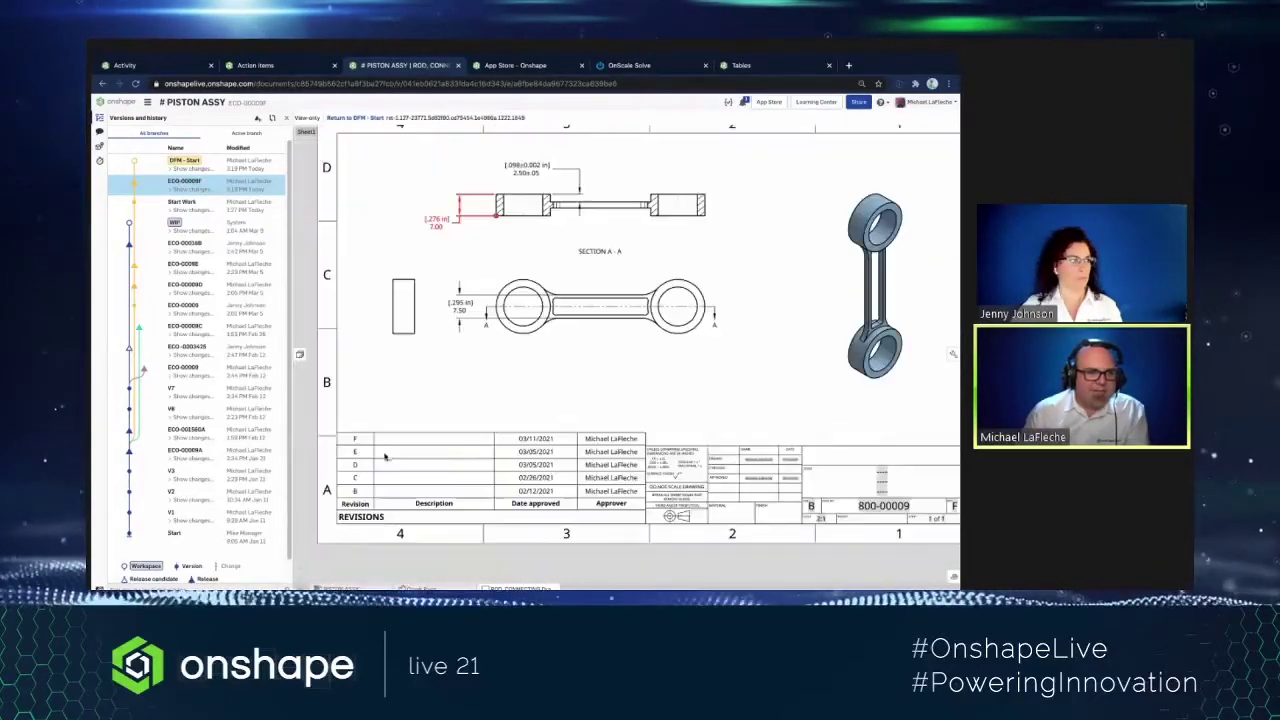
pyautogui.scroll(-2, 380, 494)
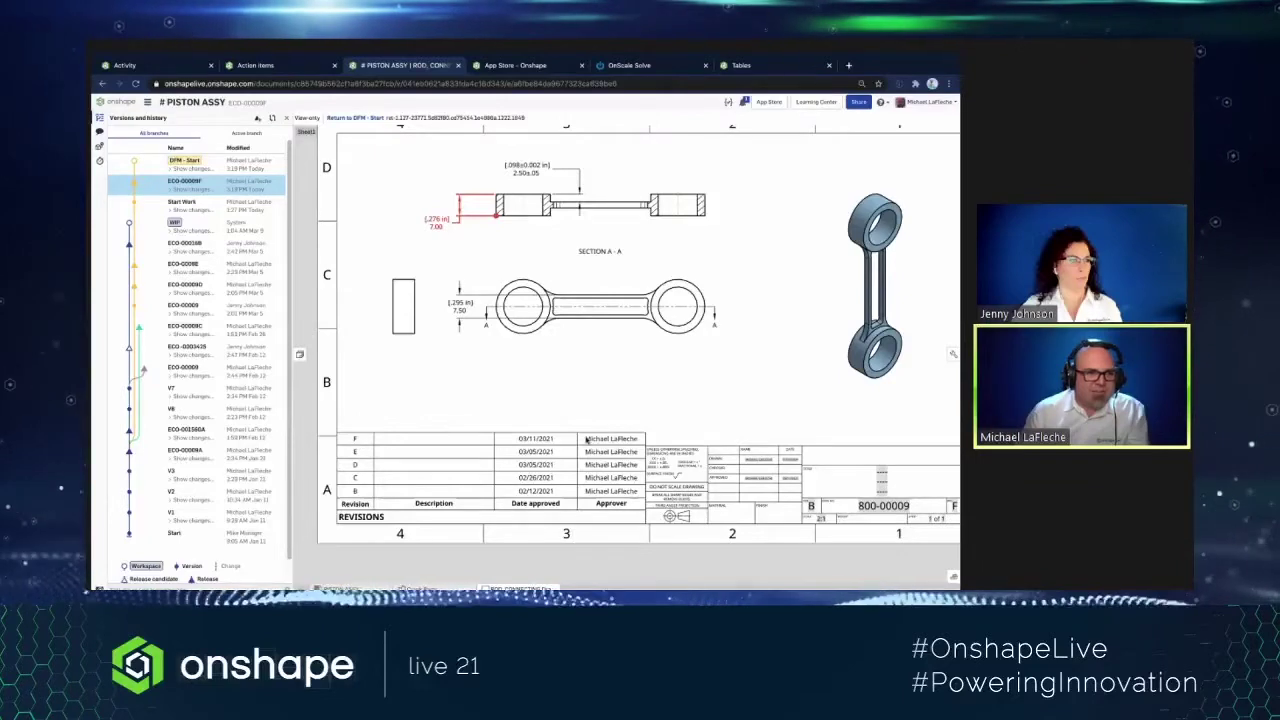
pyautogui.scroll(-3, 608, 414)
pyautogui.scroll(2, 608, 413)
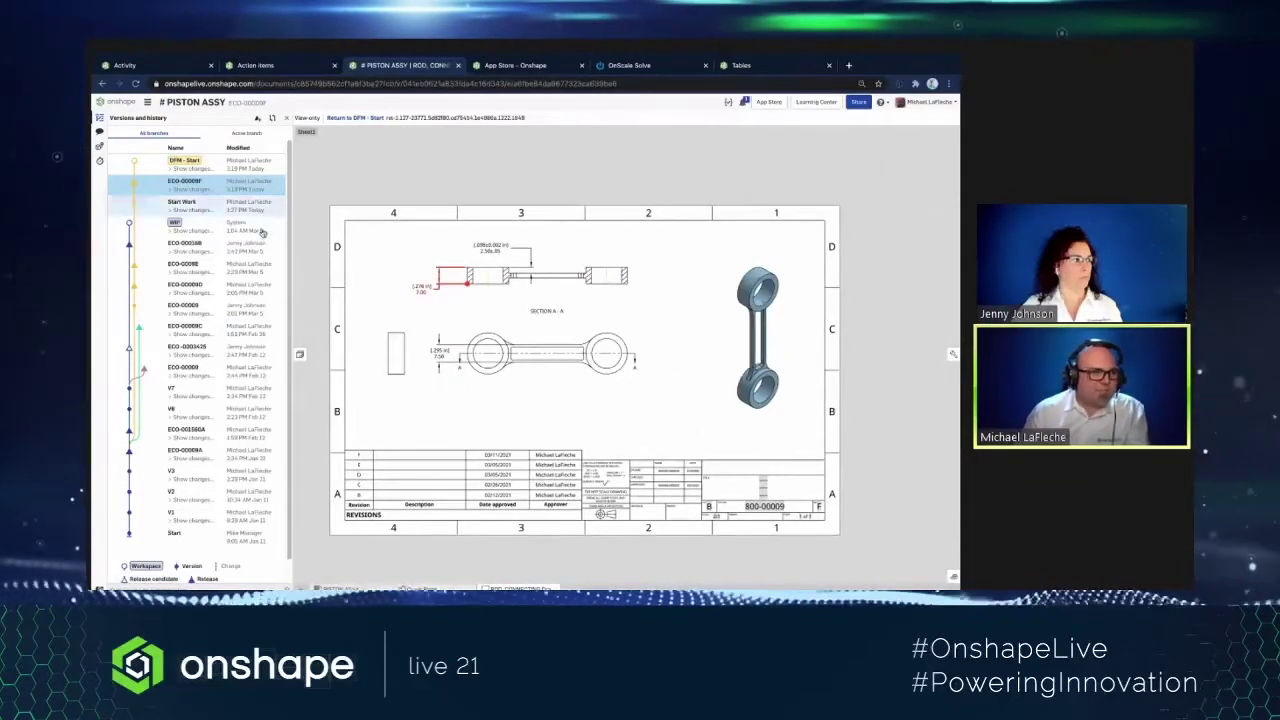
# - Expand the recorded changes under DFM - Start and return from the ECO-00009F version to that workspace
pyautogui.click(192, 168)
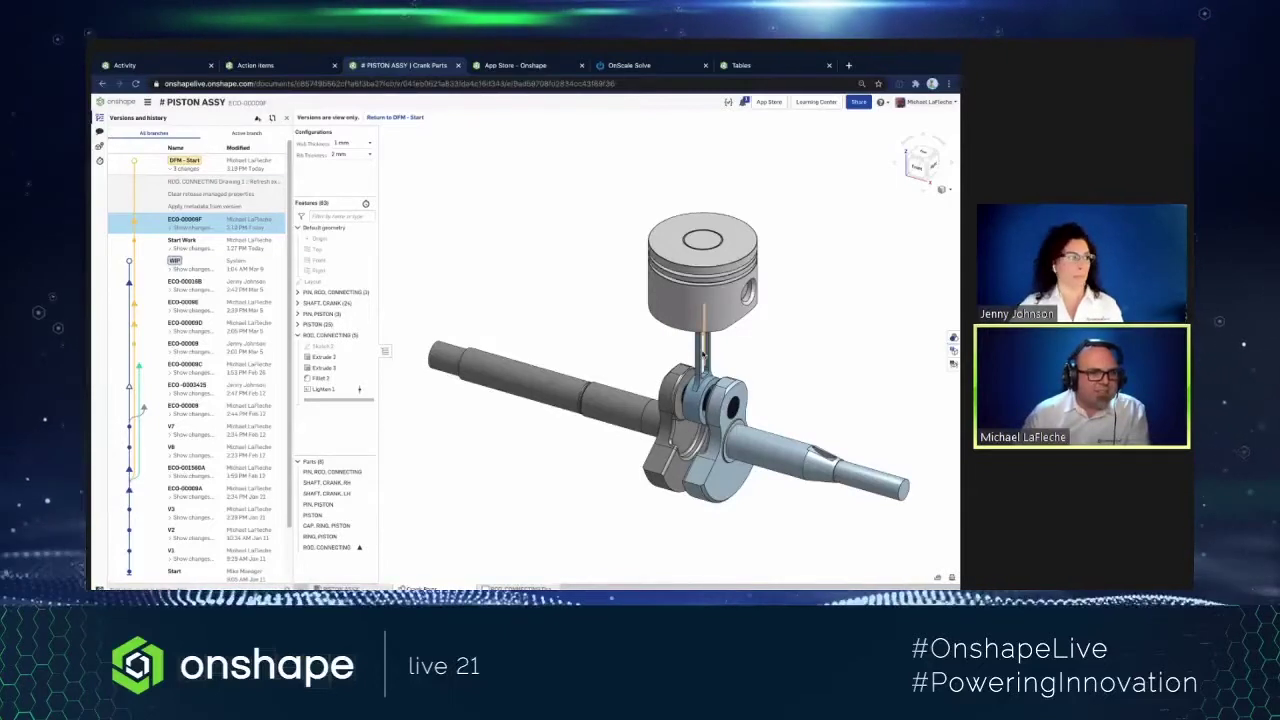
pyautogui.rightClick(706, 352)
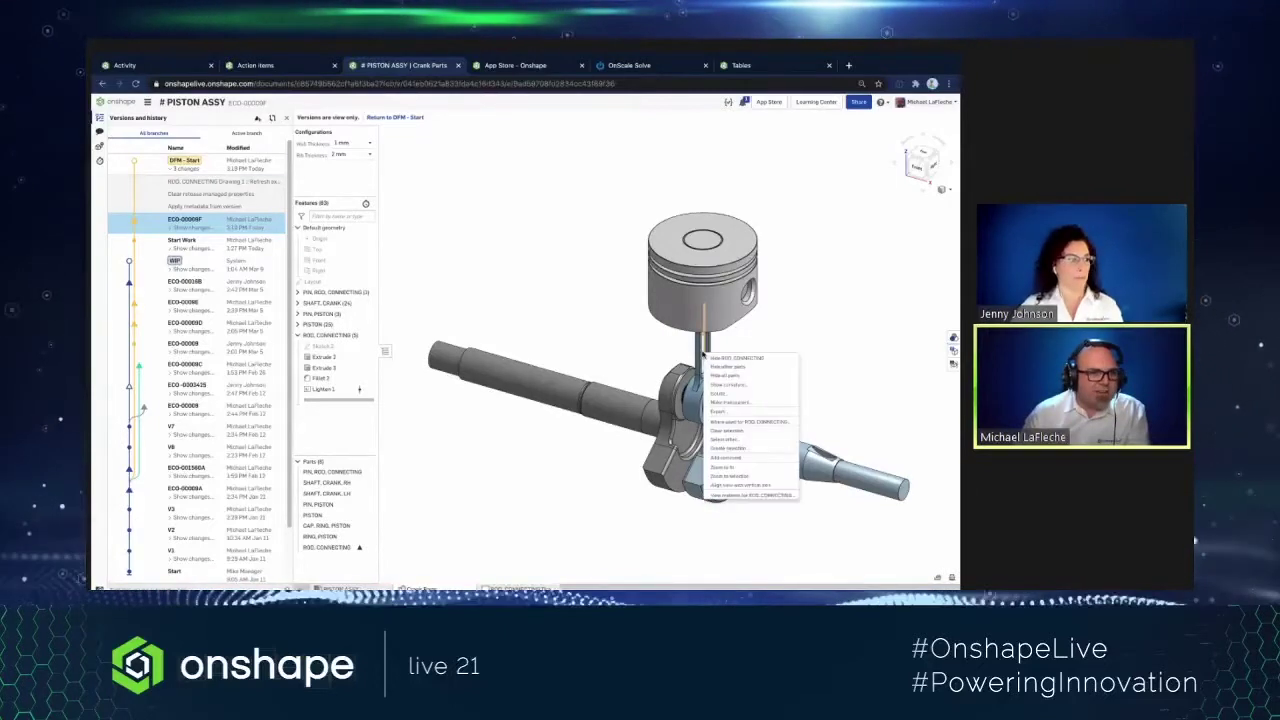
pyautogui.click(495, 254)
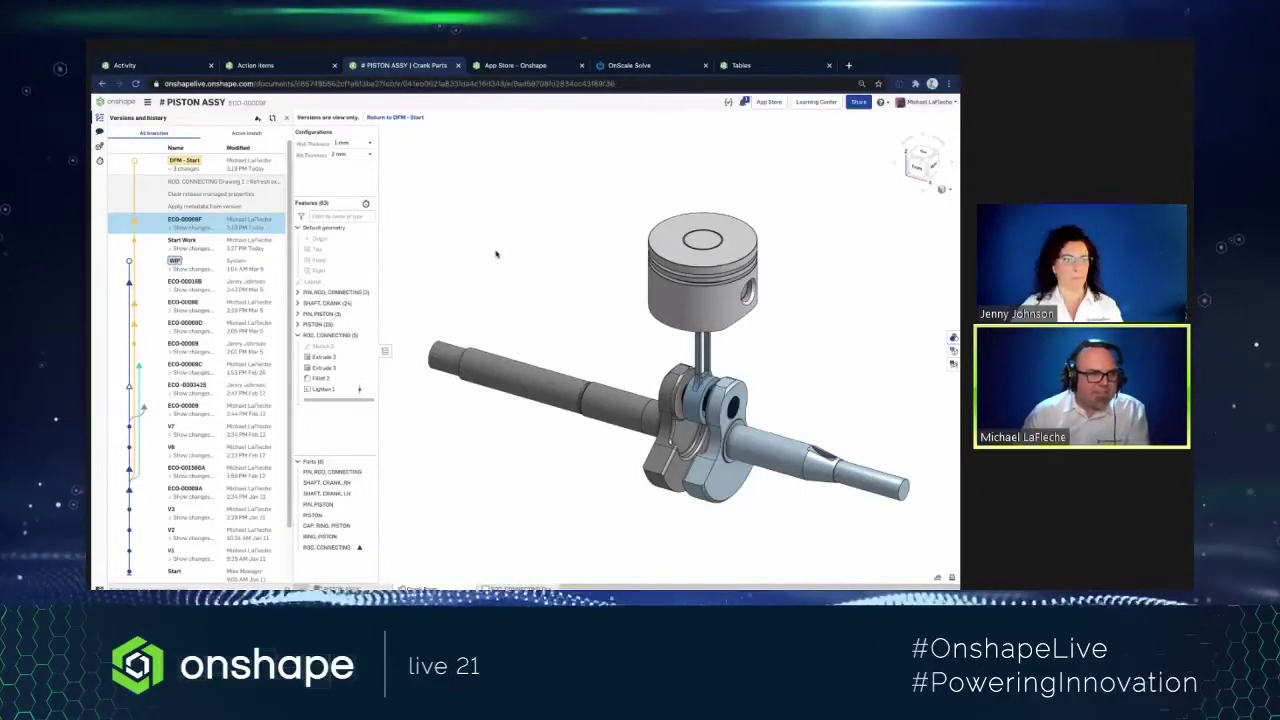
pyautogui.click(237, 161)
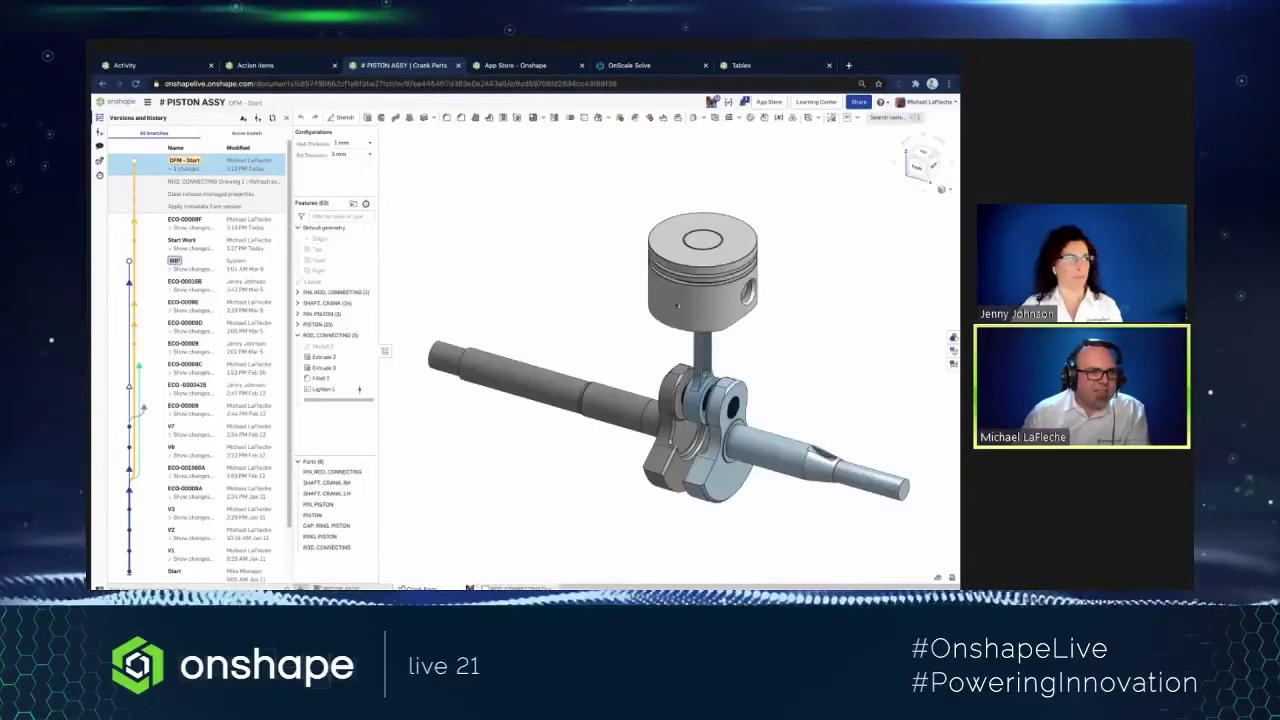
# - Run Where used on the ROD, CONNECTING part and review its list of versions with their wall and rib thicknesses
pyautogui.rightClick(702, 363)
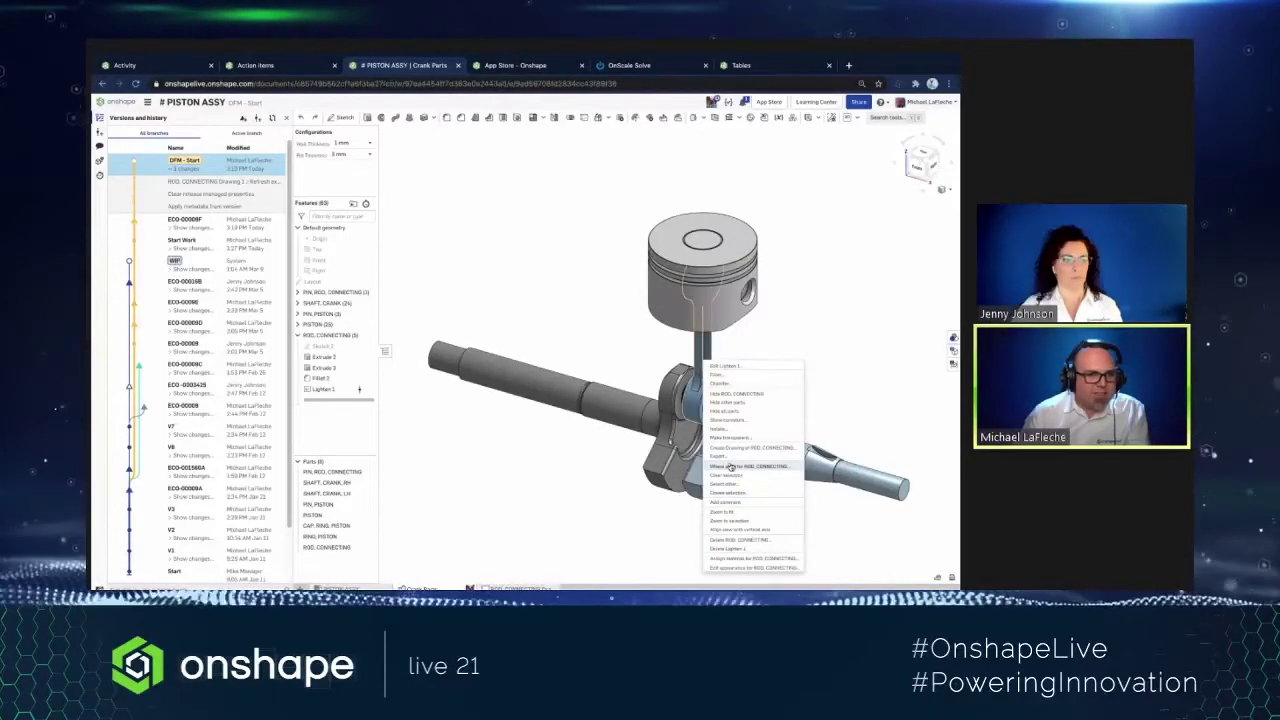
pyautogui.click(740, 466)
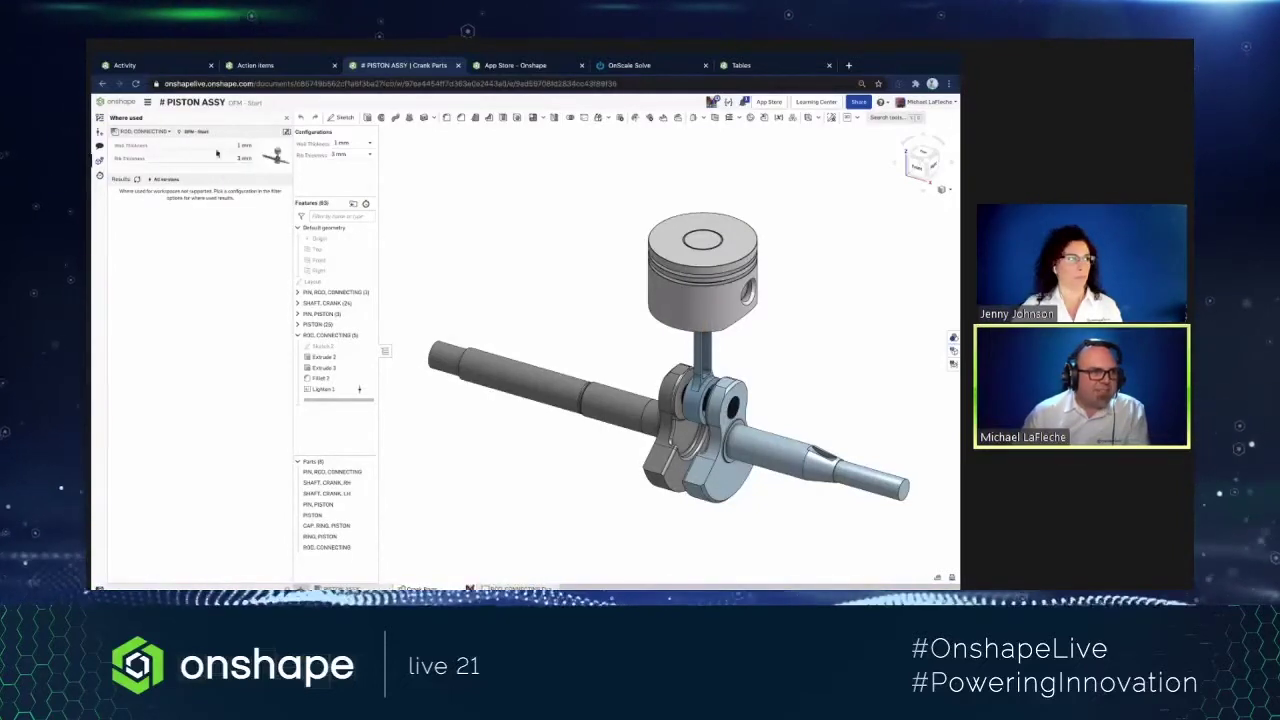
pyautogui.click(156, 133)
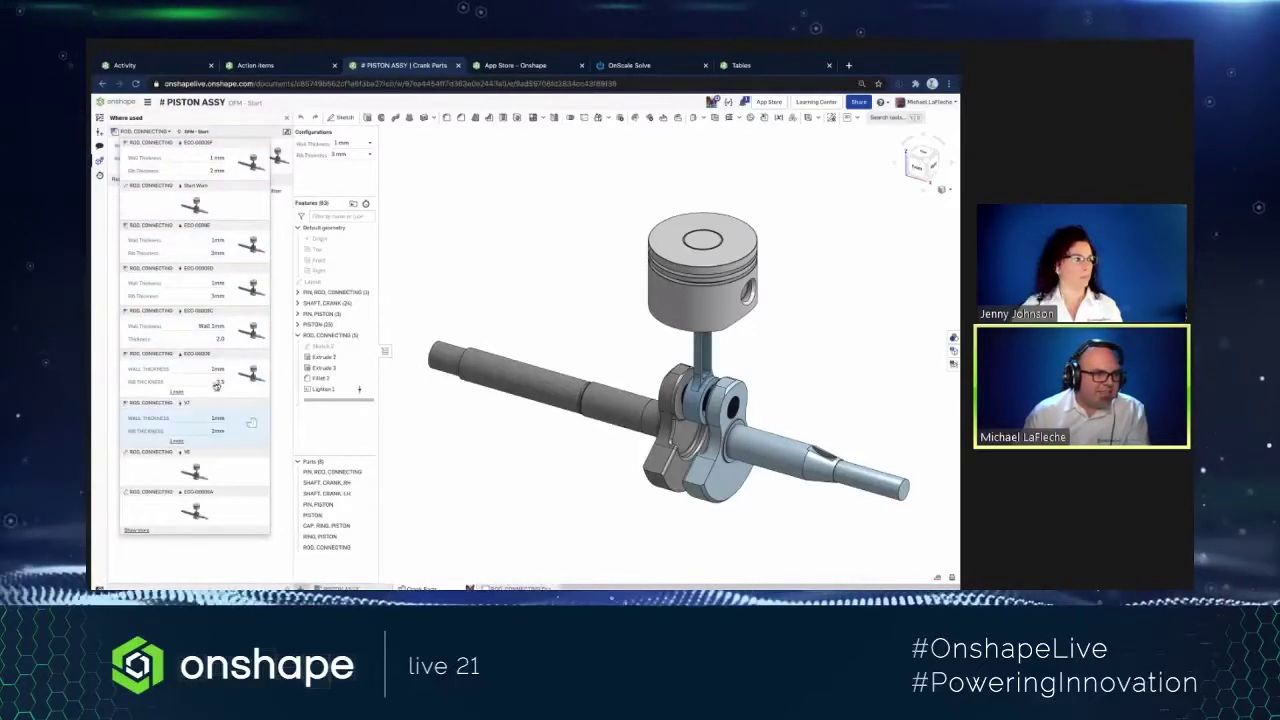
pyautogui.click(266, 163)
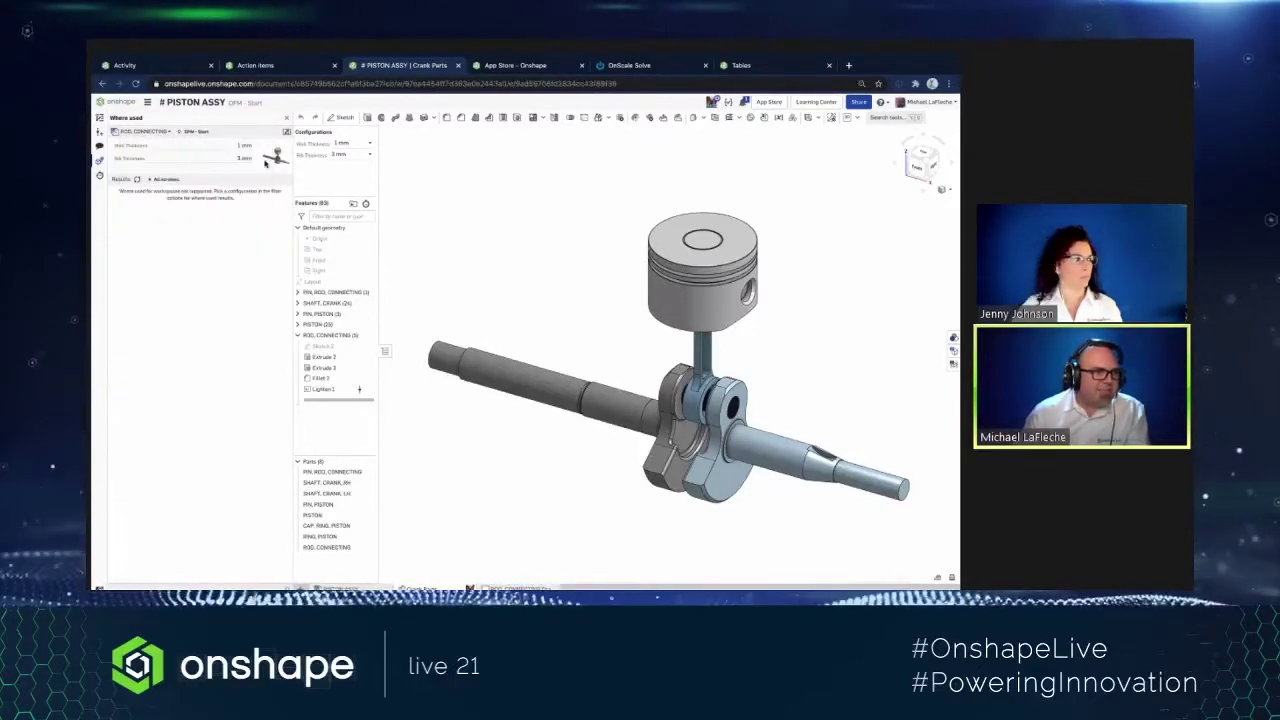
pyautogui.click(171, 134)
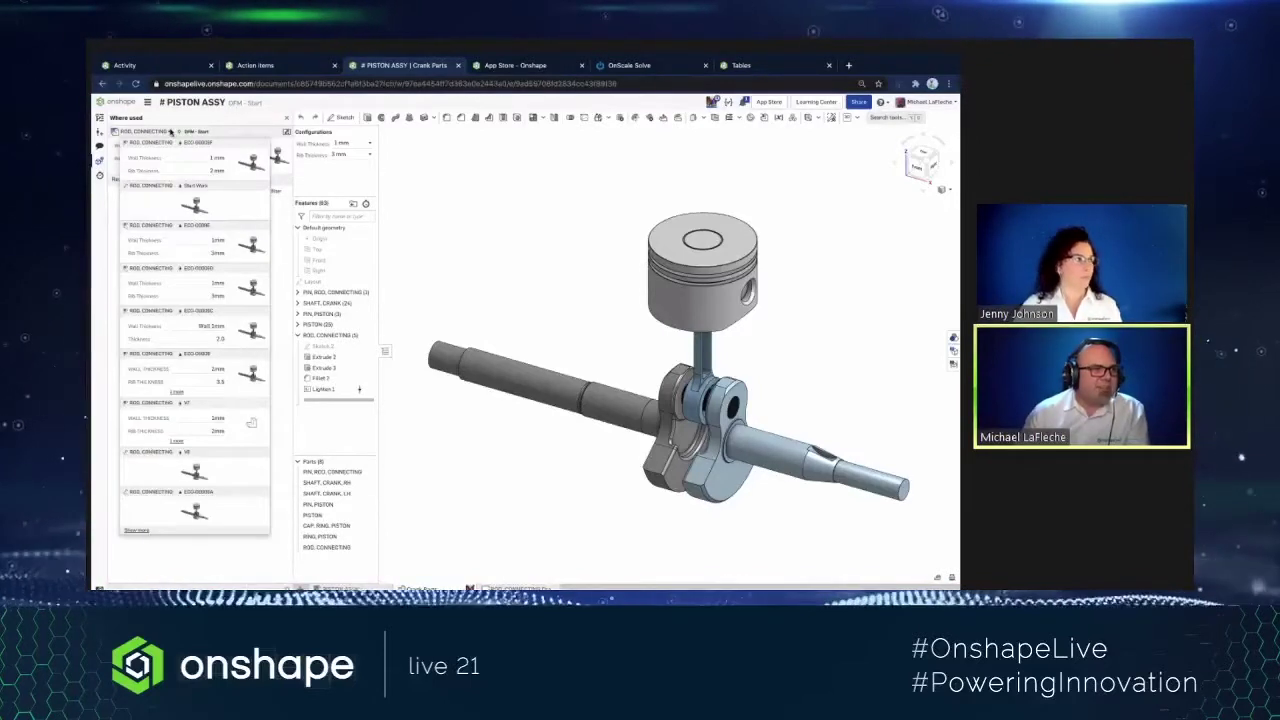
pyautogui.click(196, 133)
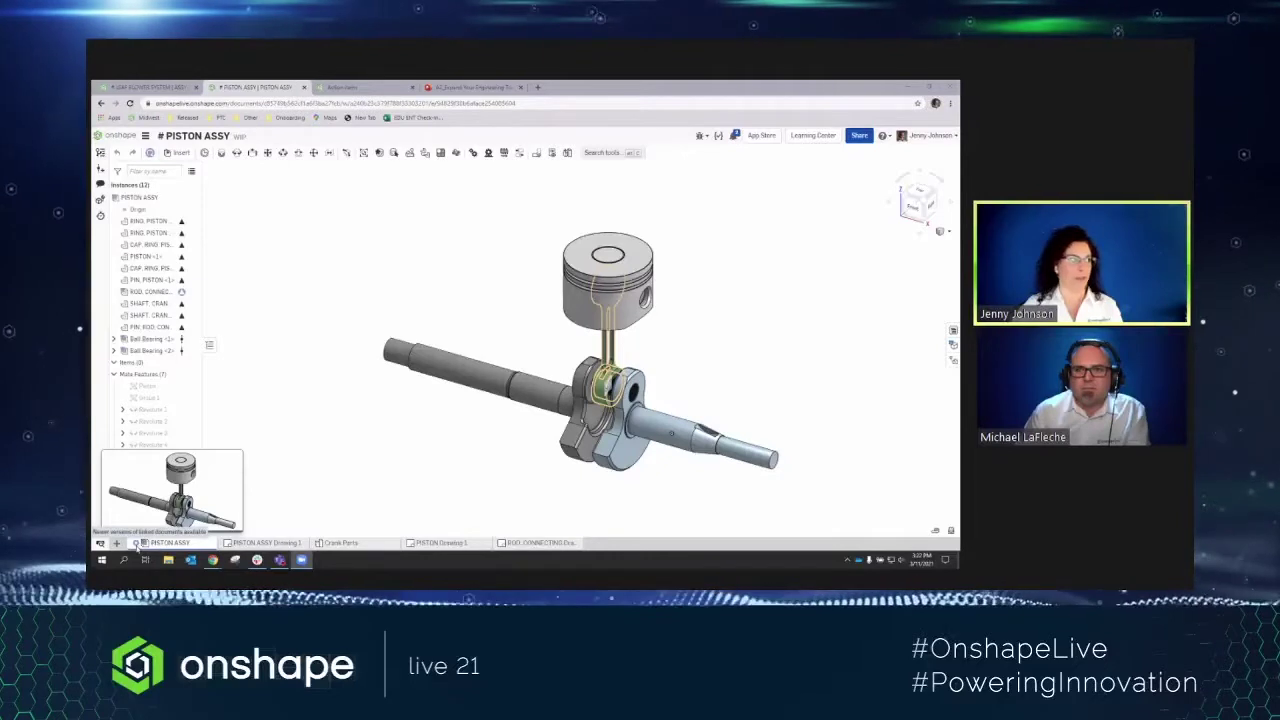
# - Update the ROD, CONNECTING instance in the PISTON ASSY assembly to the latest released version of its linked document
pyautogui.rightClick(170, 297)
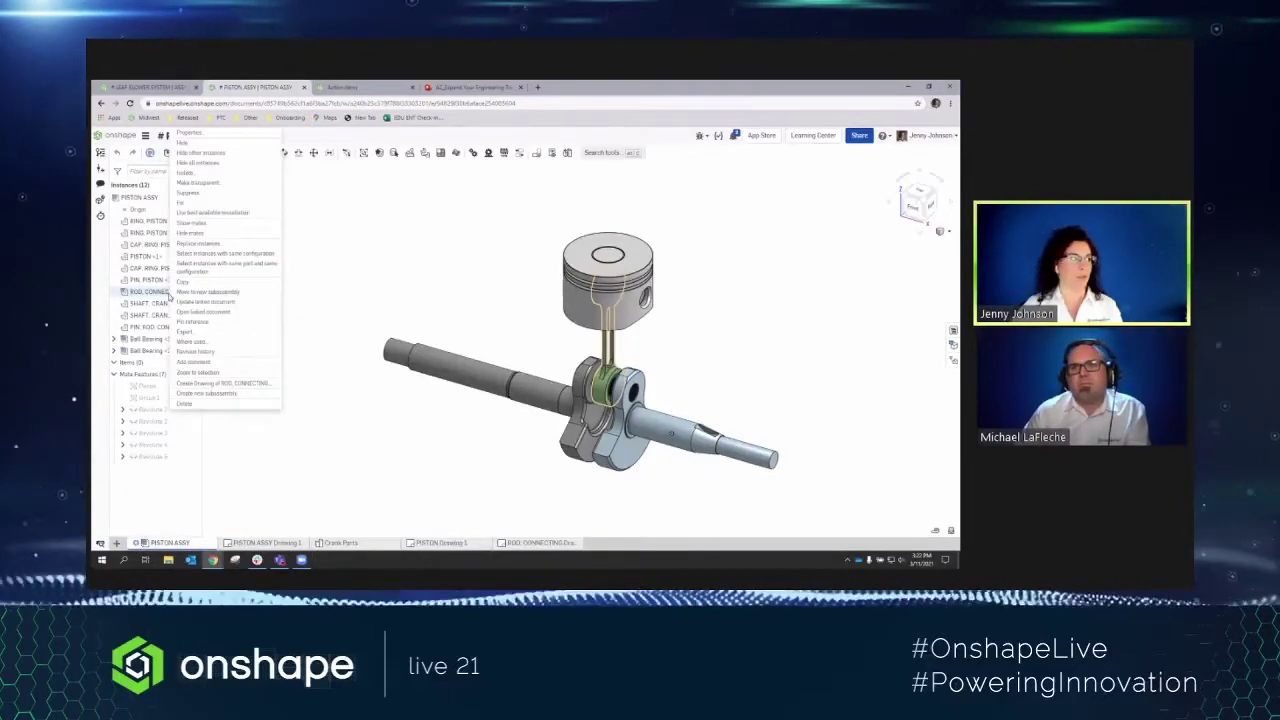
pyautogui.click(186, 302)
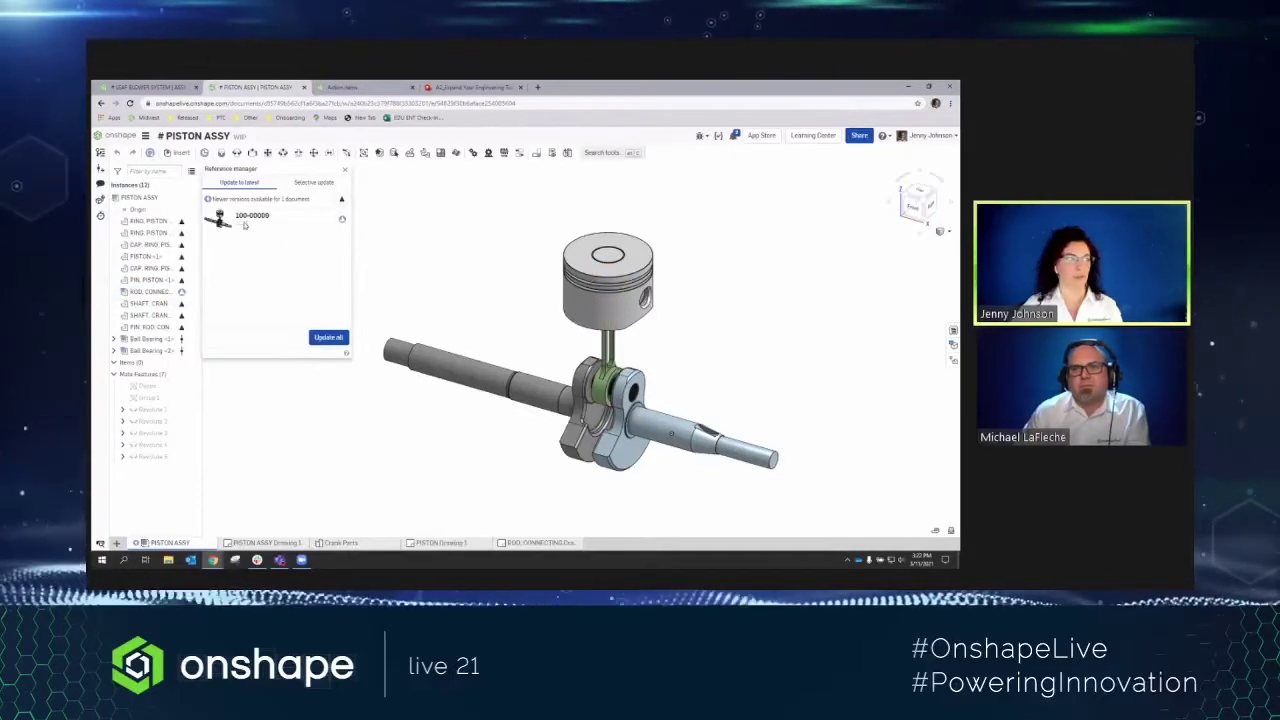
pyautogui.click(328, 337)
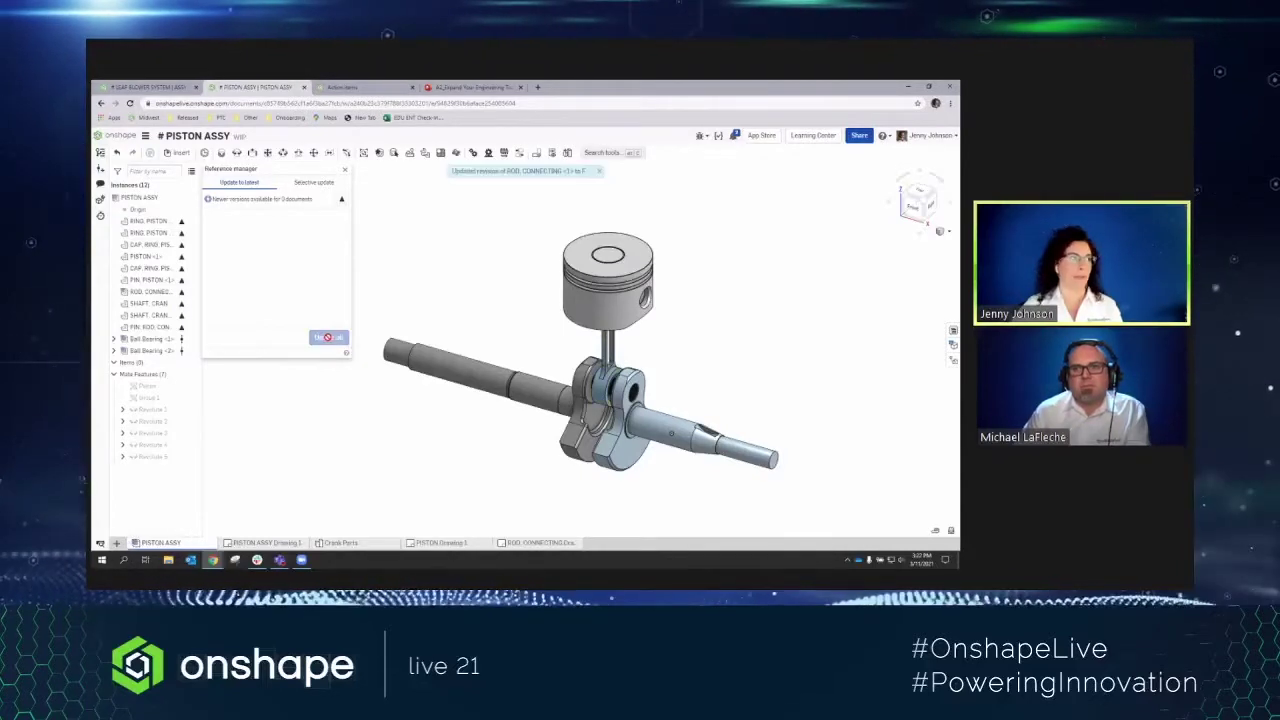
pyautogui.click(346, 172)
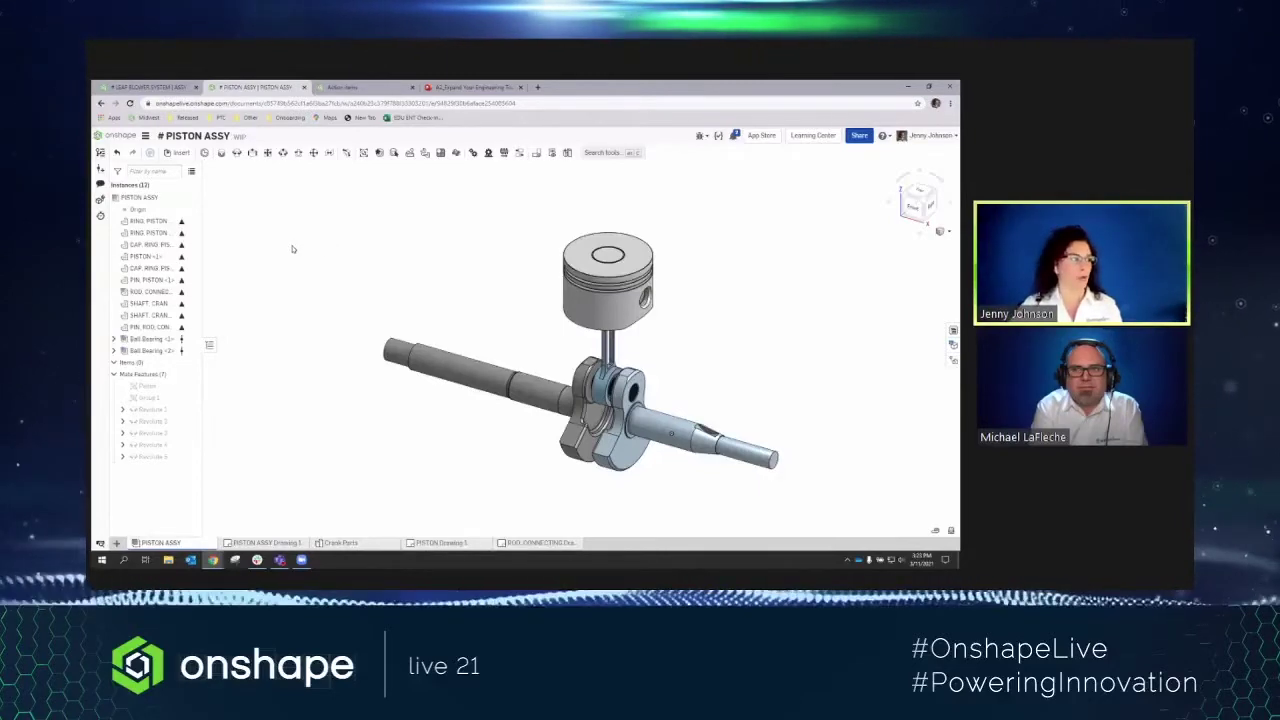
# - Show the assembly's exploded views, expand Explode 1 and activate it for editing around the connecting rod
pyautogui.moveTo(521, 452); pyautogui.dragTo(516, 401, button='right')
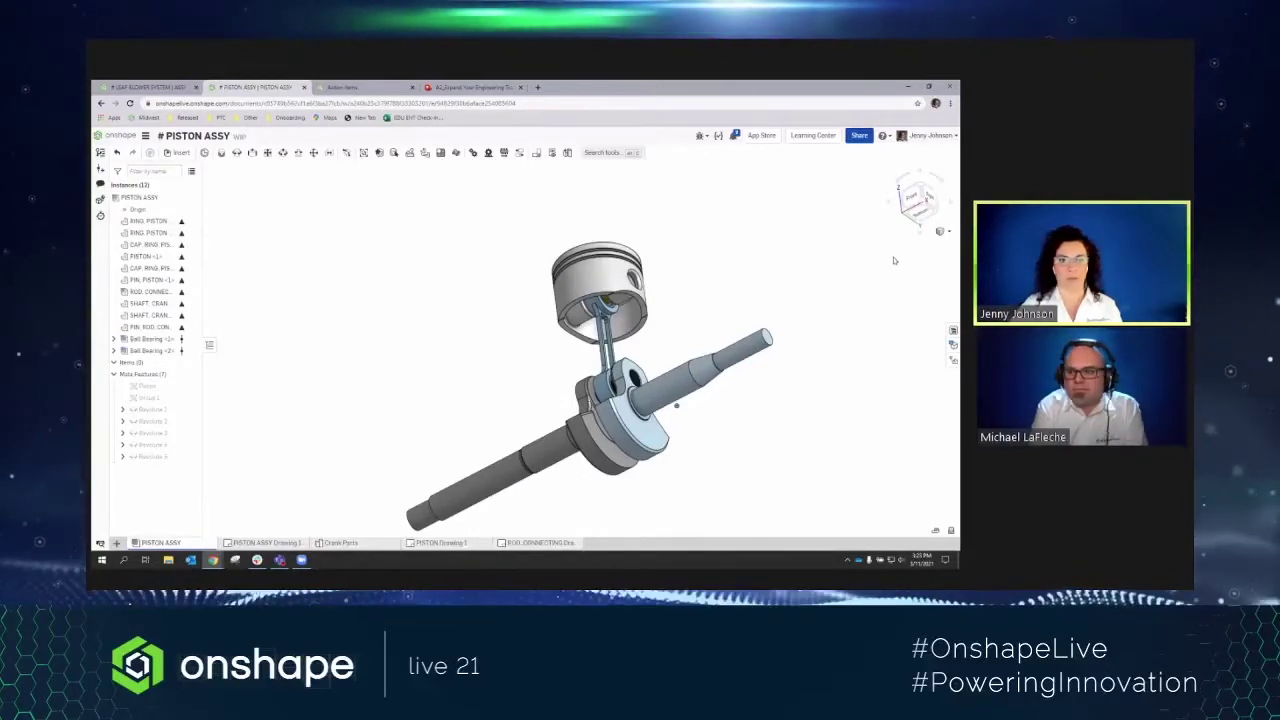
pyautogui.click(953, 344)
pyautogui.click(638, 181)
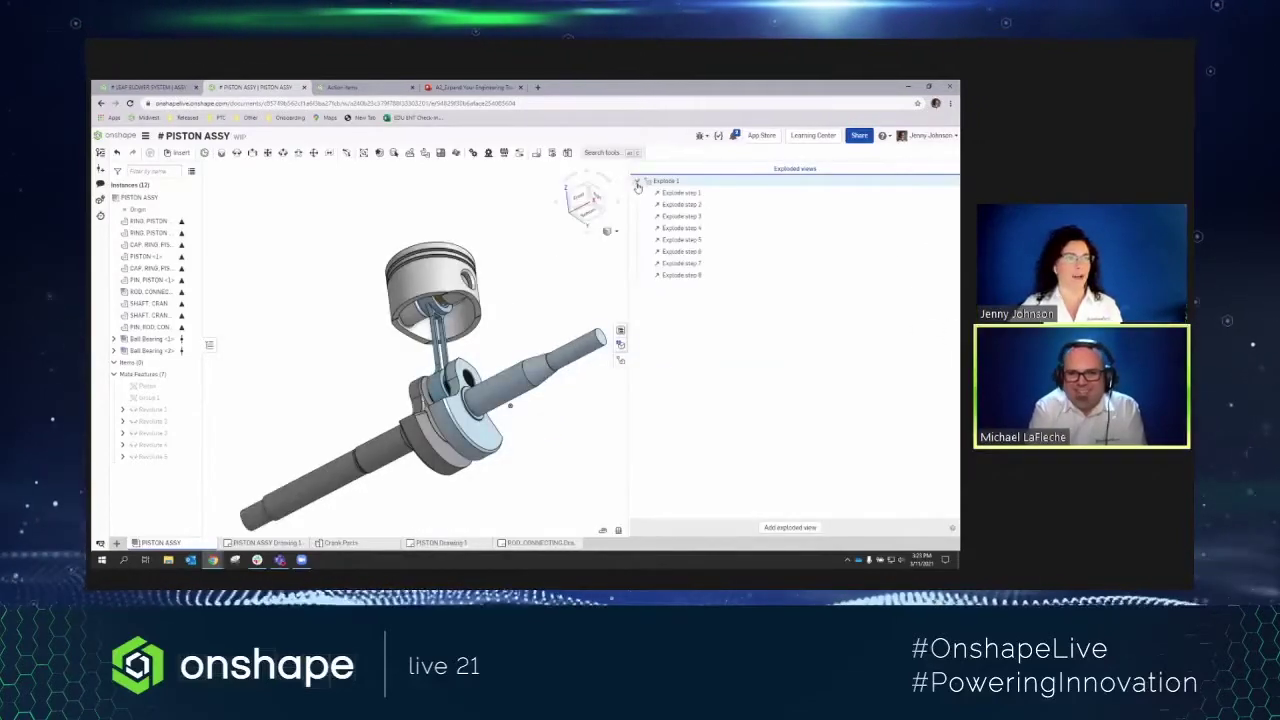
pyautogui.moveTo(565, 272); pyautogui.dragTo(458, 309, button='right')
pyautogui.scroll(-3, 434, 362)
pyautogui.scroll(5, 434, 358)
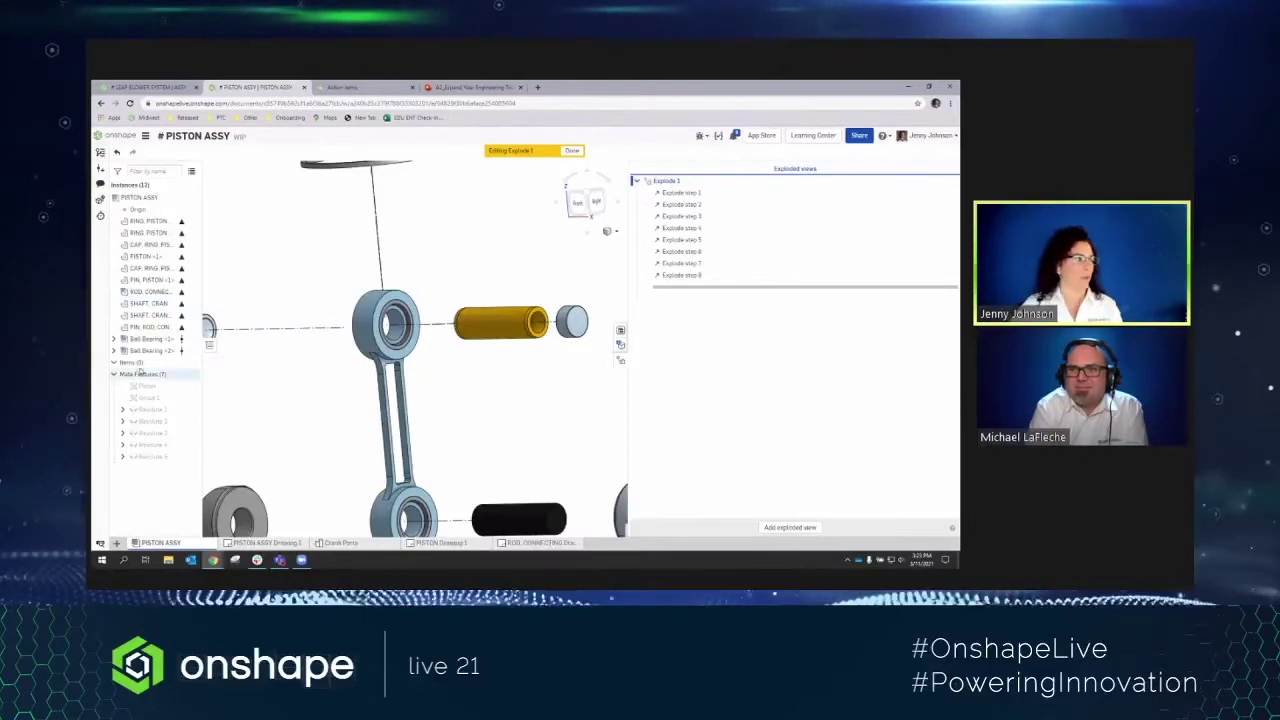
# - Add an explode step translating Ball Bearing <1> about 31 mm out of the rod's lower end, with one explode line from its circular edge
pyautogui.click(150, 340)
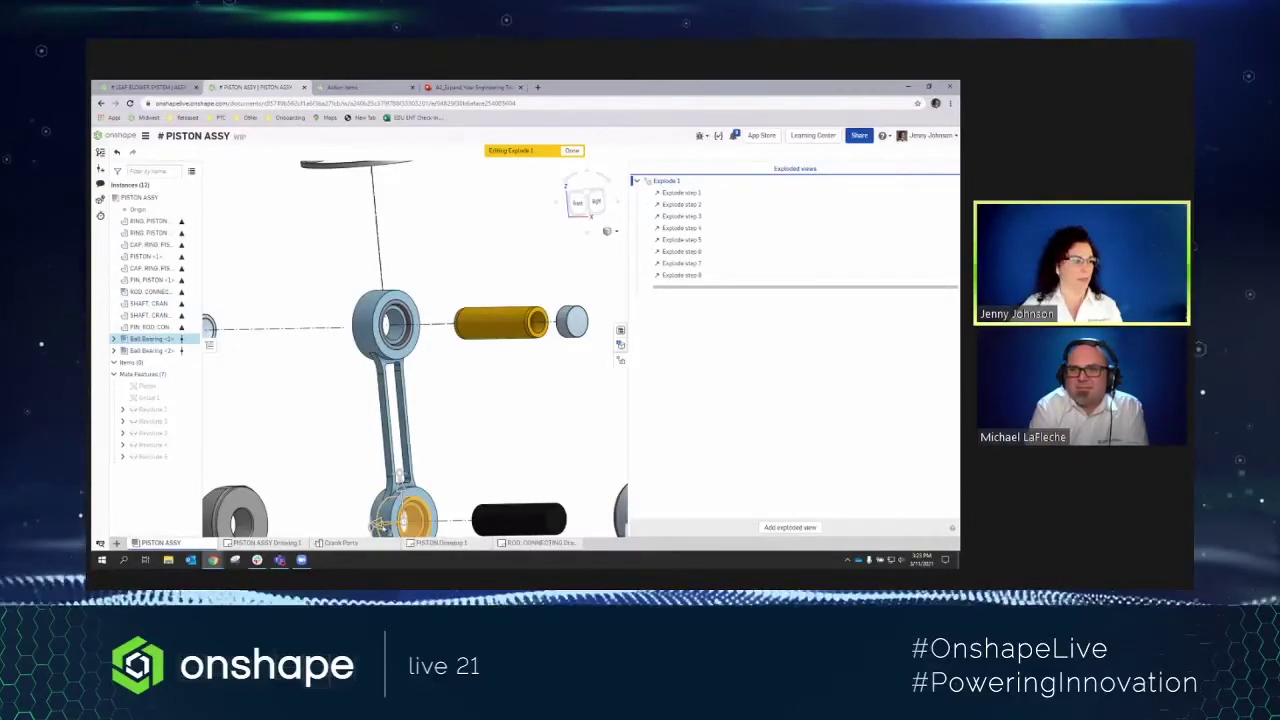
pyautogui.moveTo(343, 503); pyautogui.dragTo(341, 510, button='right')
pyautogui.moveTo(341, 510)
pyautogui.mouseDown()
pyautogui.moveTo(275, 470)
pyautogui.moveTo(252, 478)
pyautogui.mouseUp()
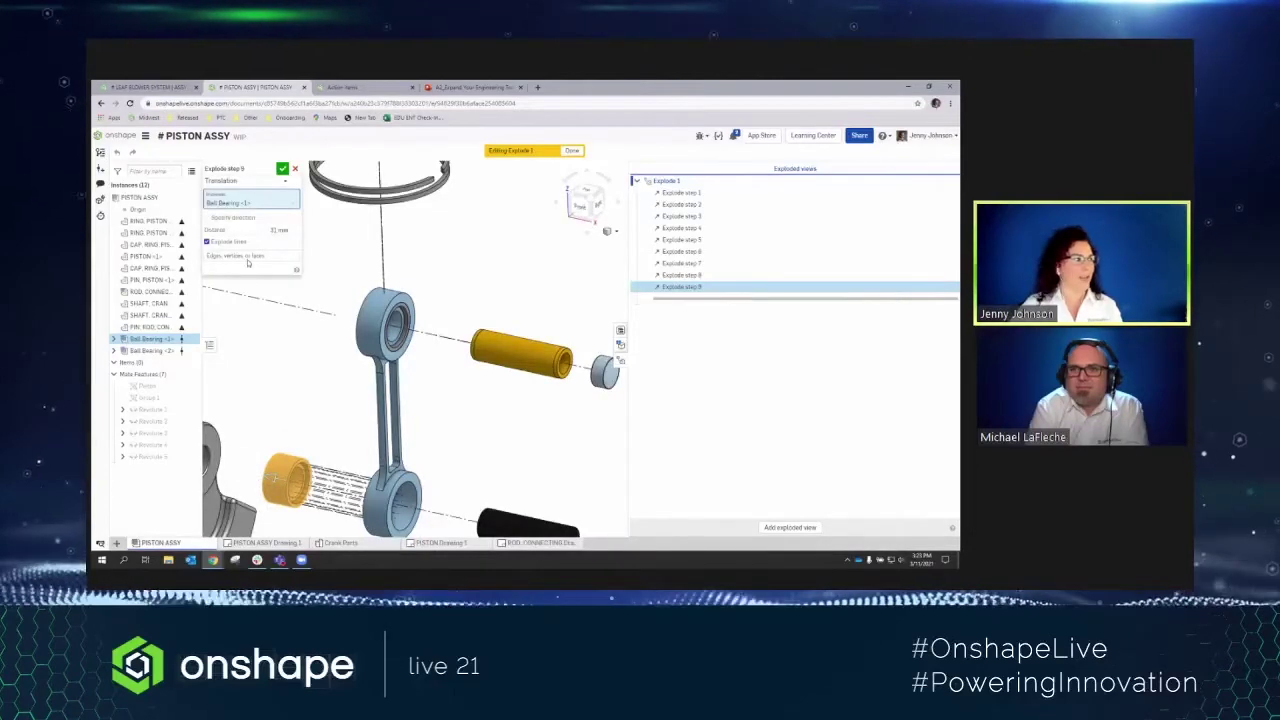
pyautogui.click(246, 257)
pyautogui.click(298, 468)
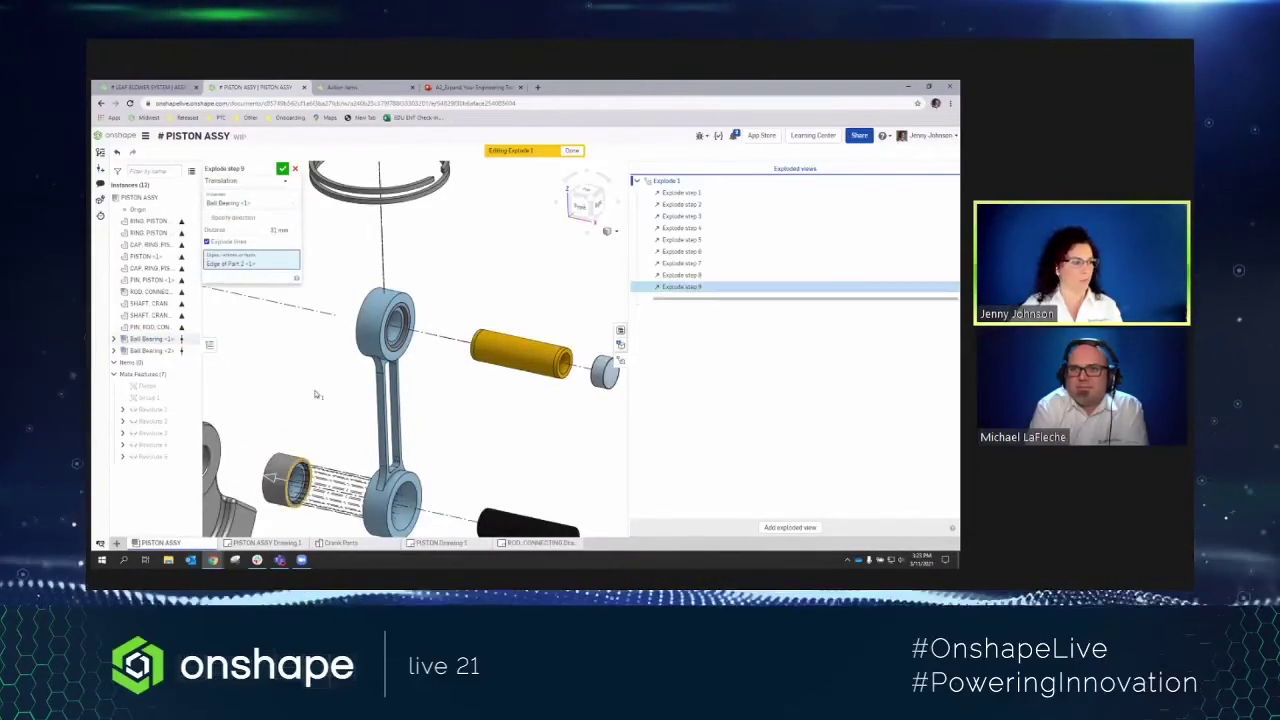
pyautogui.click(282, 169)
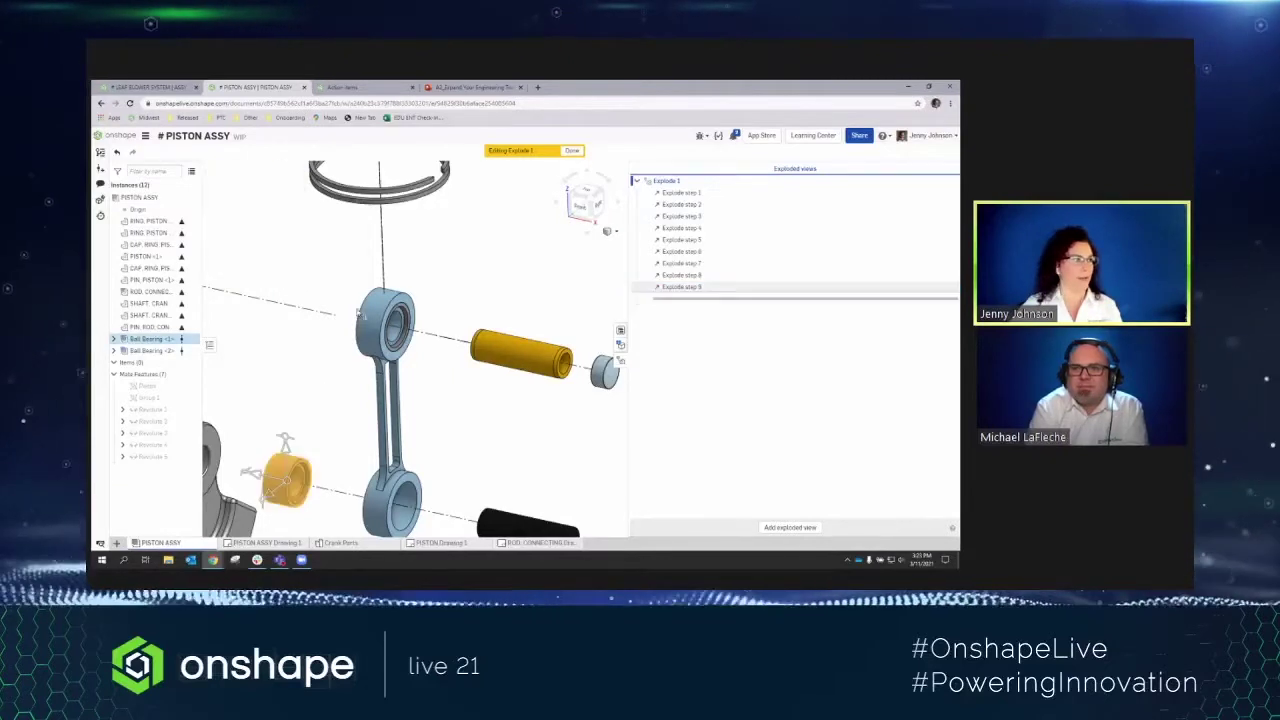
# - Add an explode step translating Ball Bearing <2> about 35 mm out of the rod's upper end with one explode line, and finish editing Explode 1
pyautogui.click(152, 351)
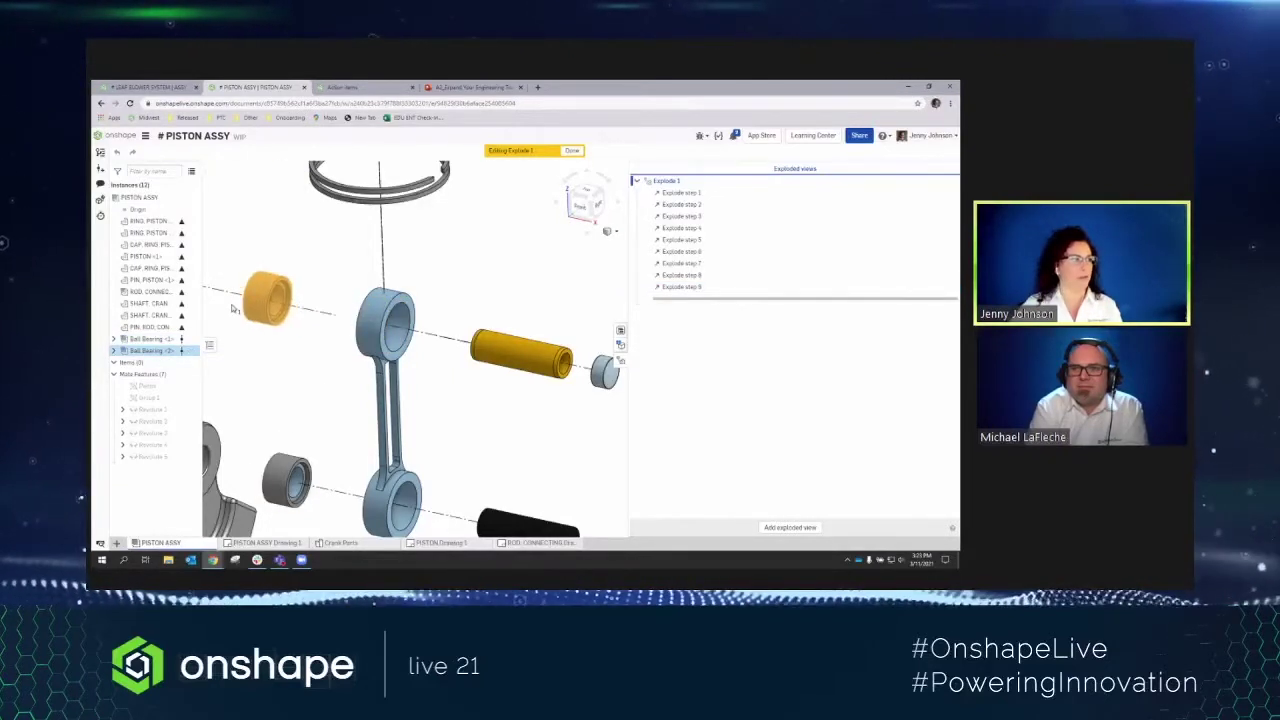
pyautogui.click(234, 306)
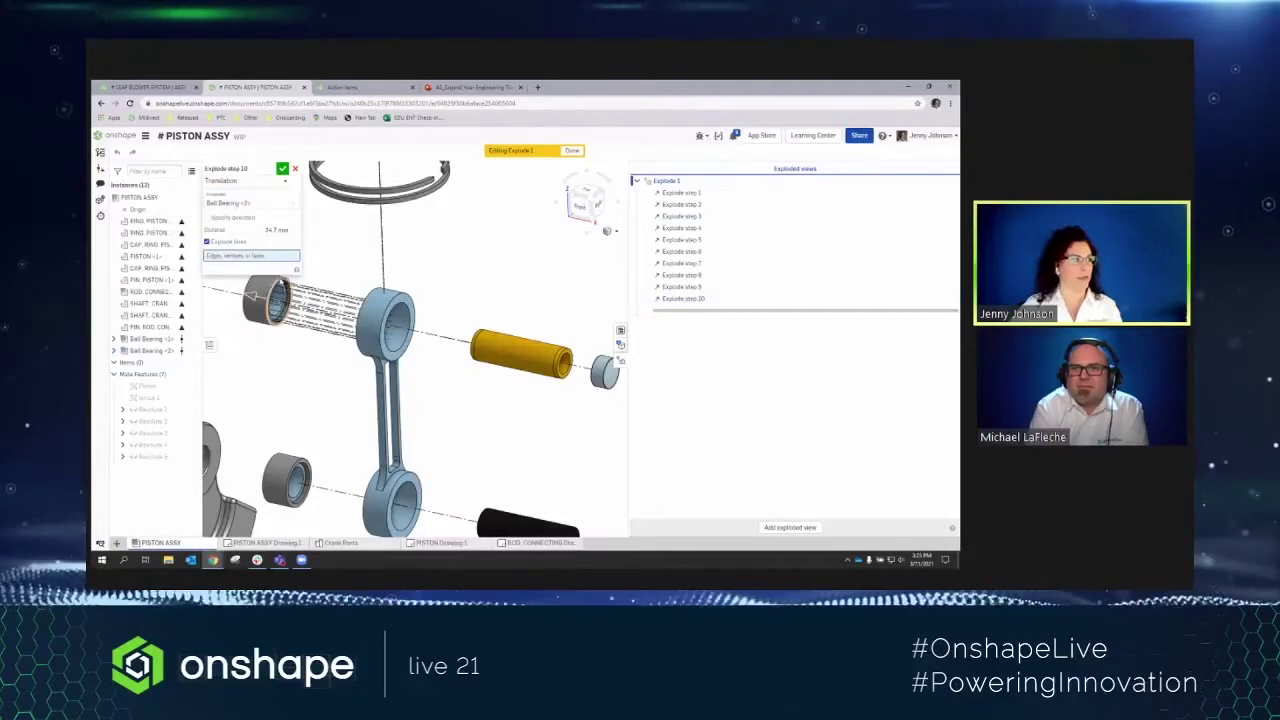
pyautogui.click(275, 298)
pyautogui.click(282, 169)
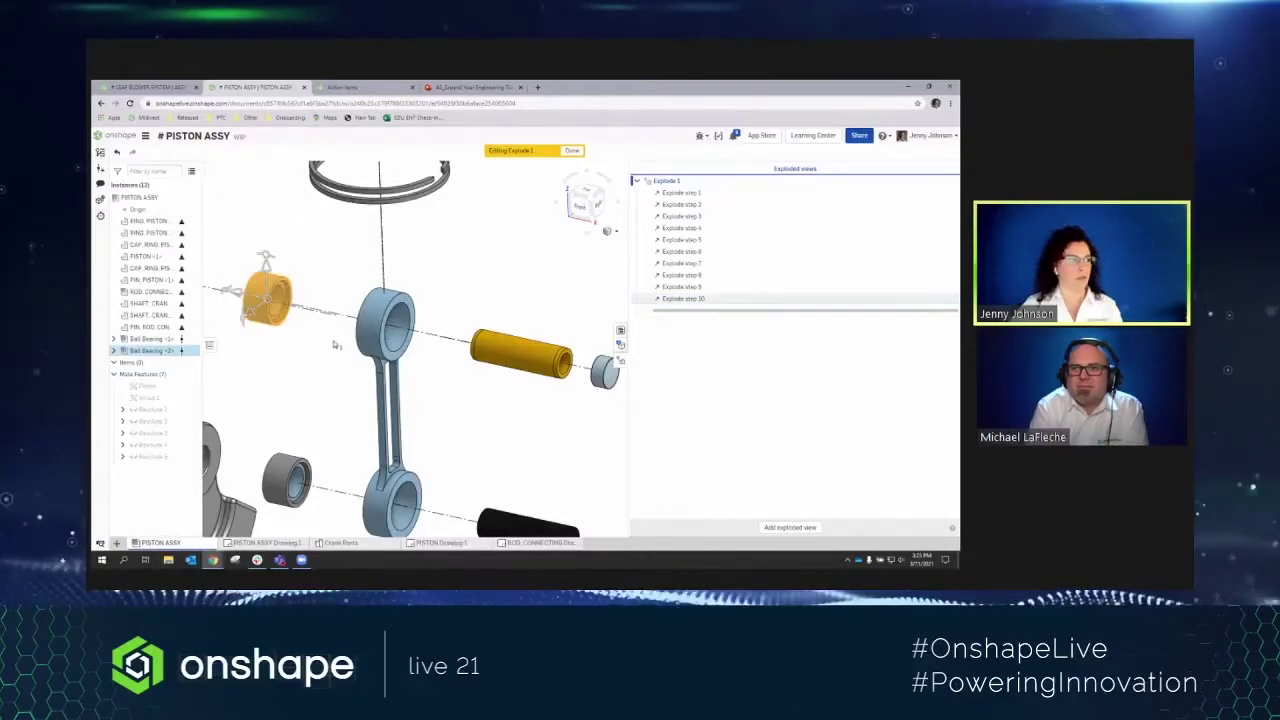
pyautogui.moveTo(345, 350); pyautogui.dragTo(323, 343, button='right')
pyautogui.press('f')
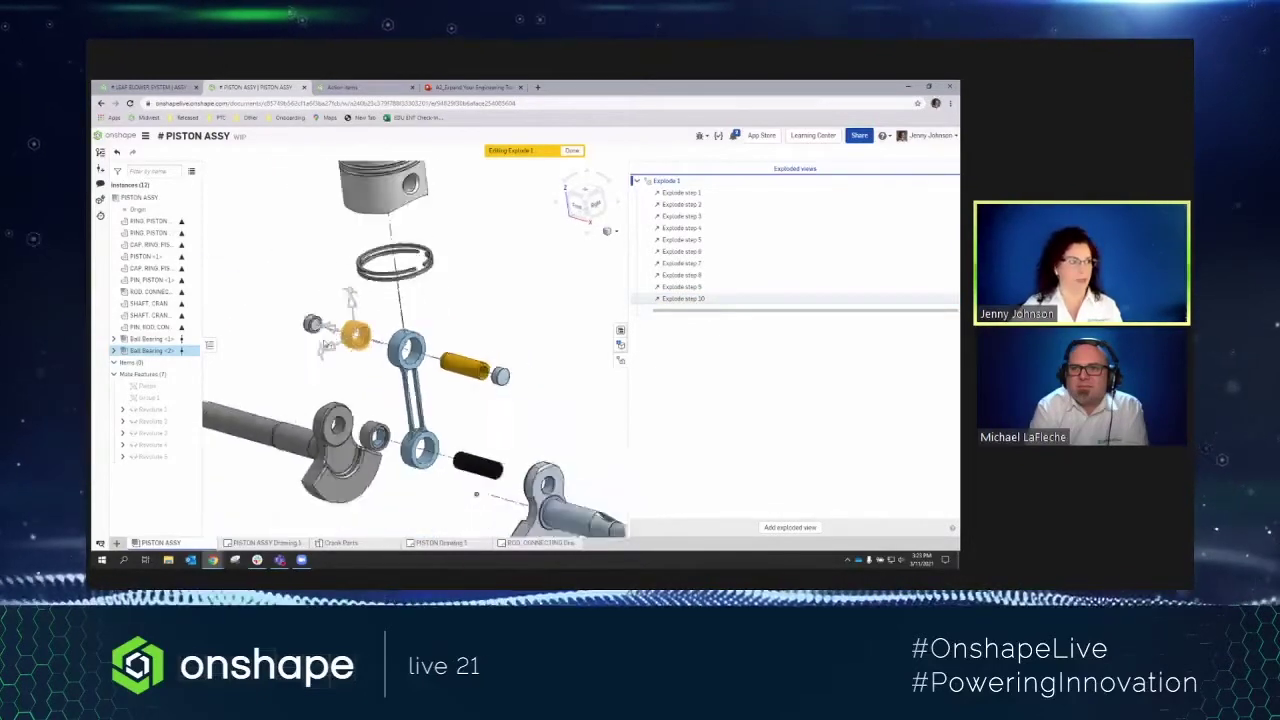
pyautogui.click(572, 151)
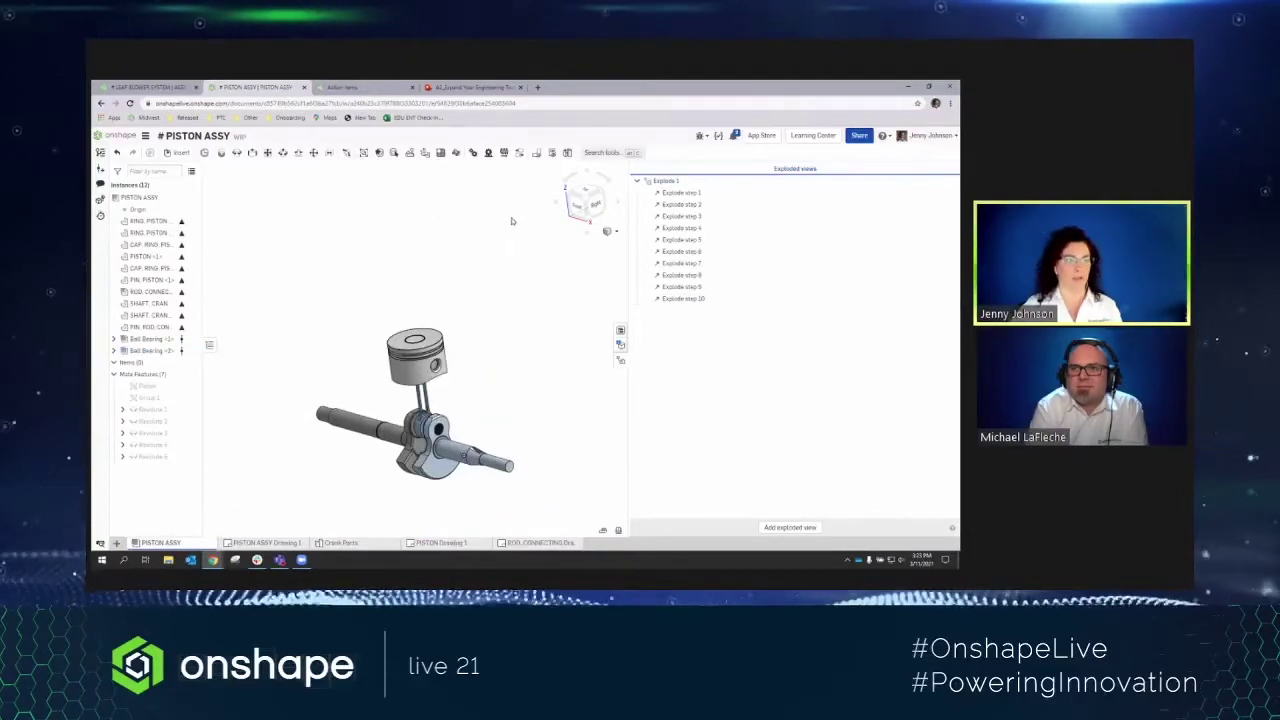
# - Show the assembly's bill of materials and review its flattened rows down to the end
pyautogui.click(620, 330)
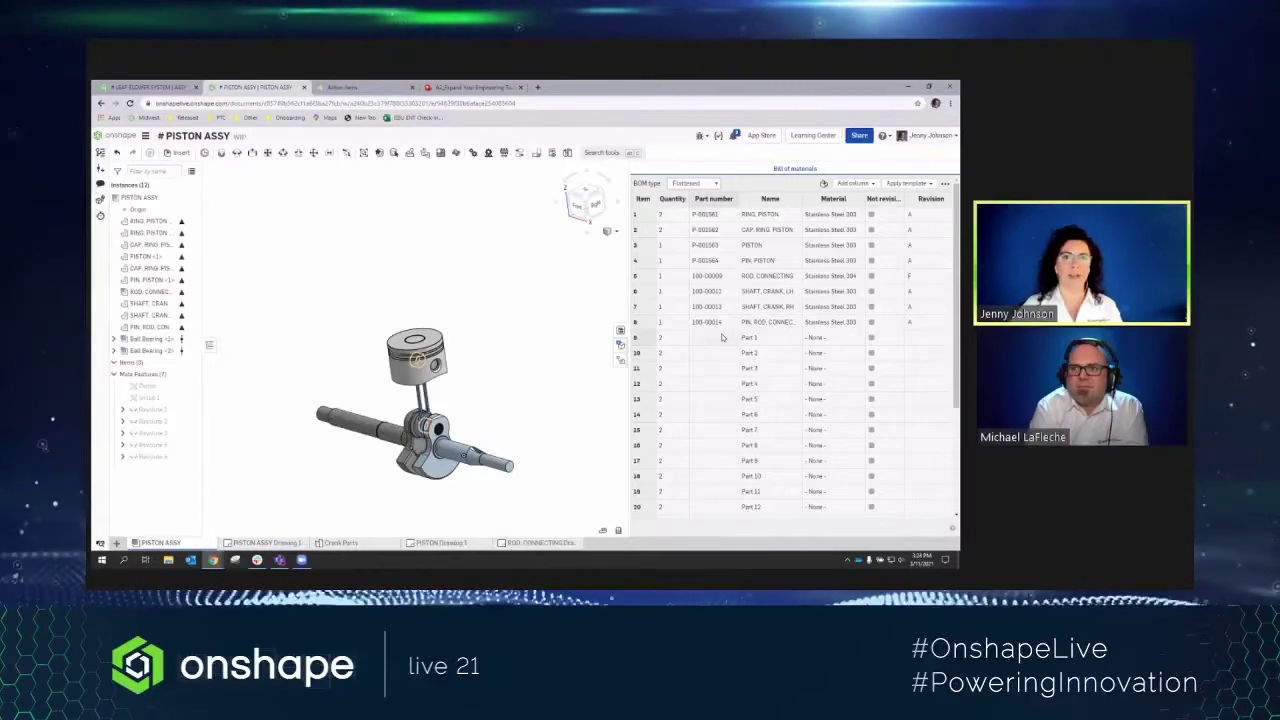
pyautogui.scroll(-3, 721, 337)
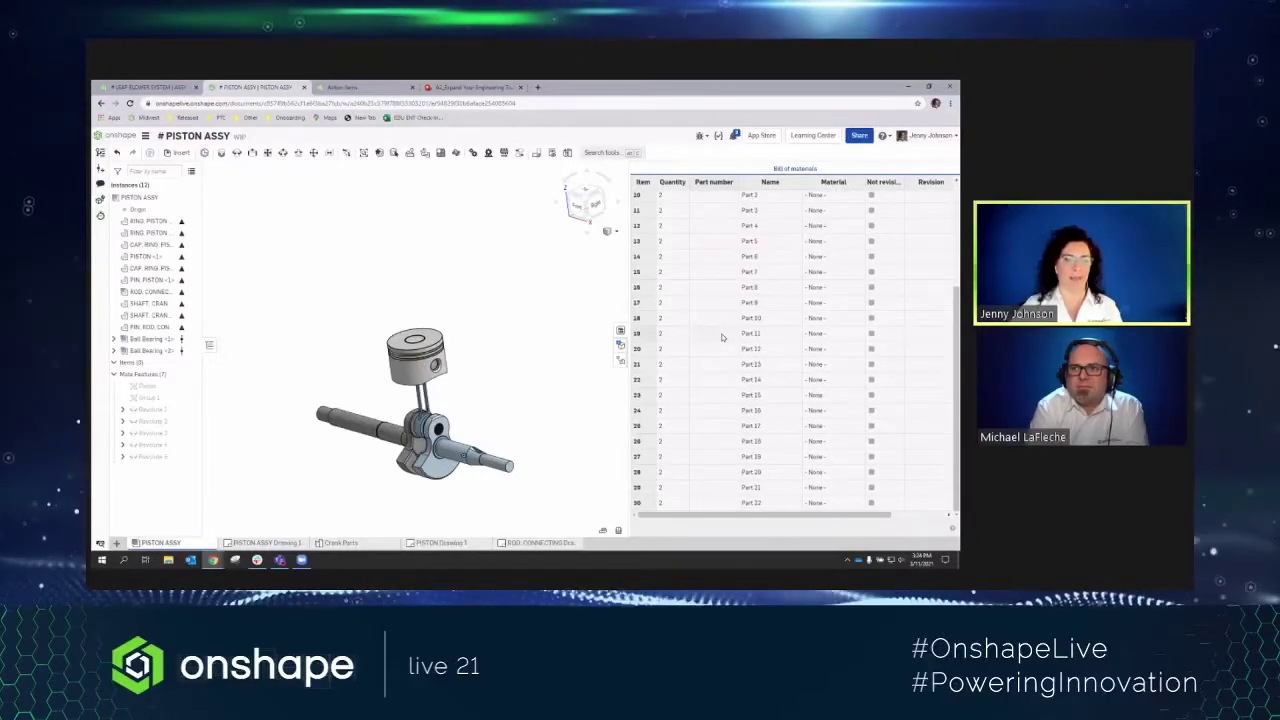
pyautogui.scroll(3, 721, 337)
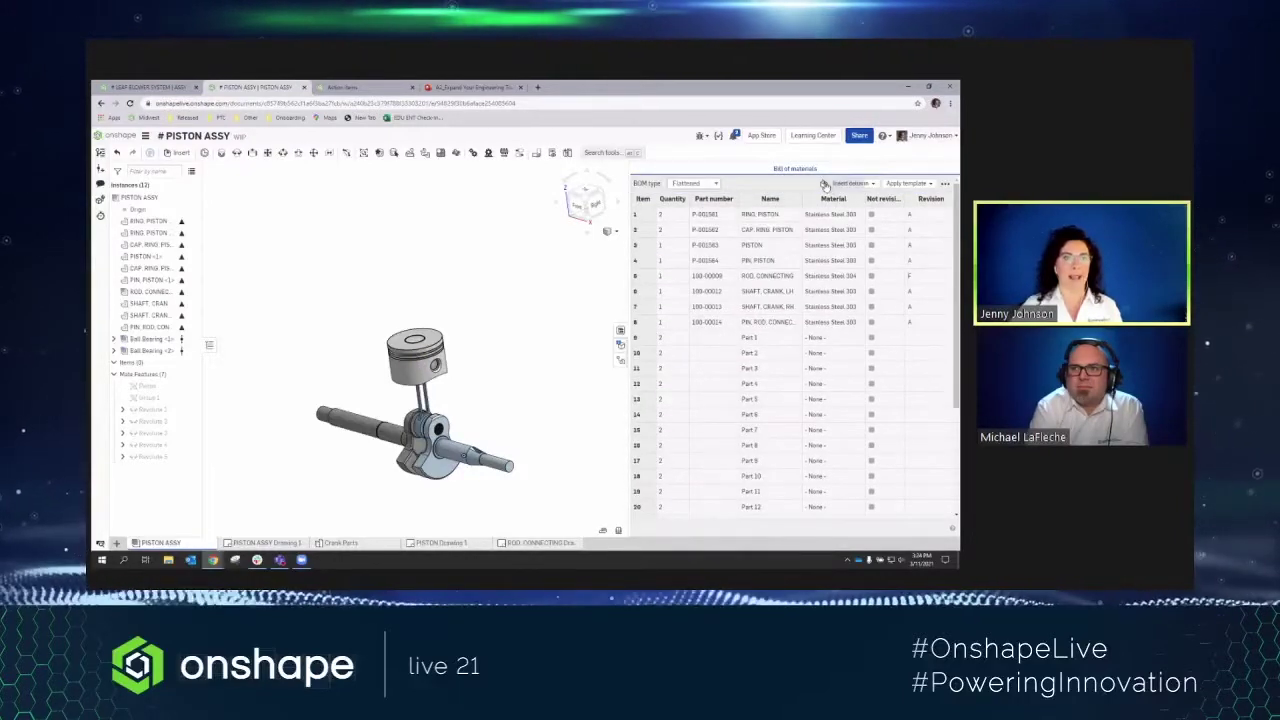
# - Insert the non-geometric item Bentone (Clay) Grease into the bill of materials, referencing Ball Bearing <2> and Ball Bearing <1>
pyautogui.click(824, 184)
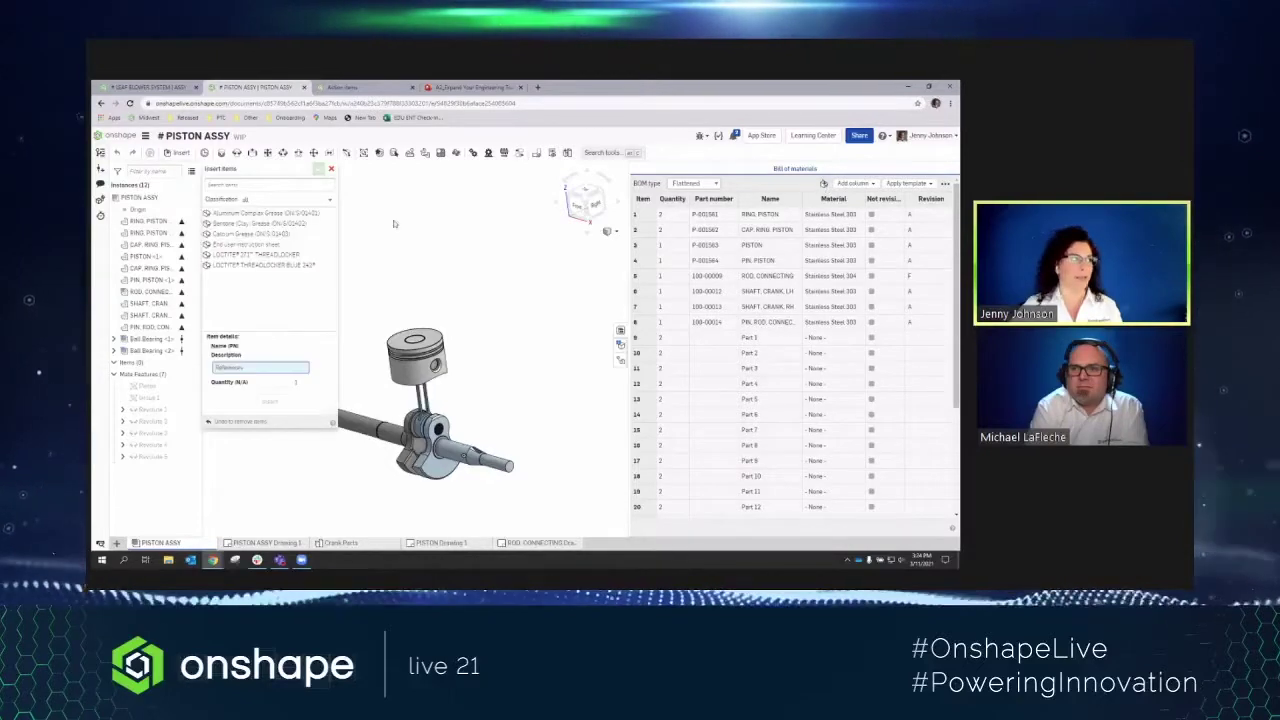
pyautogui.click(240, 224)
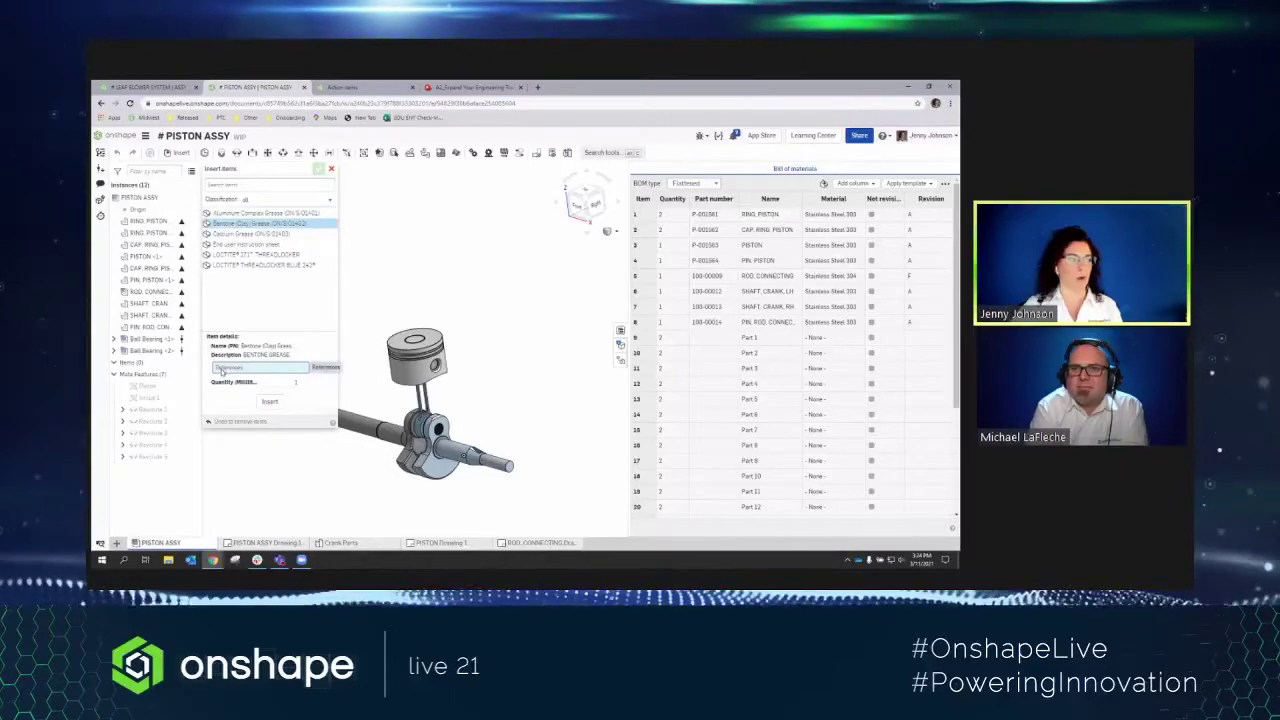
pyautogui.click(222, 371)
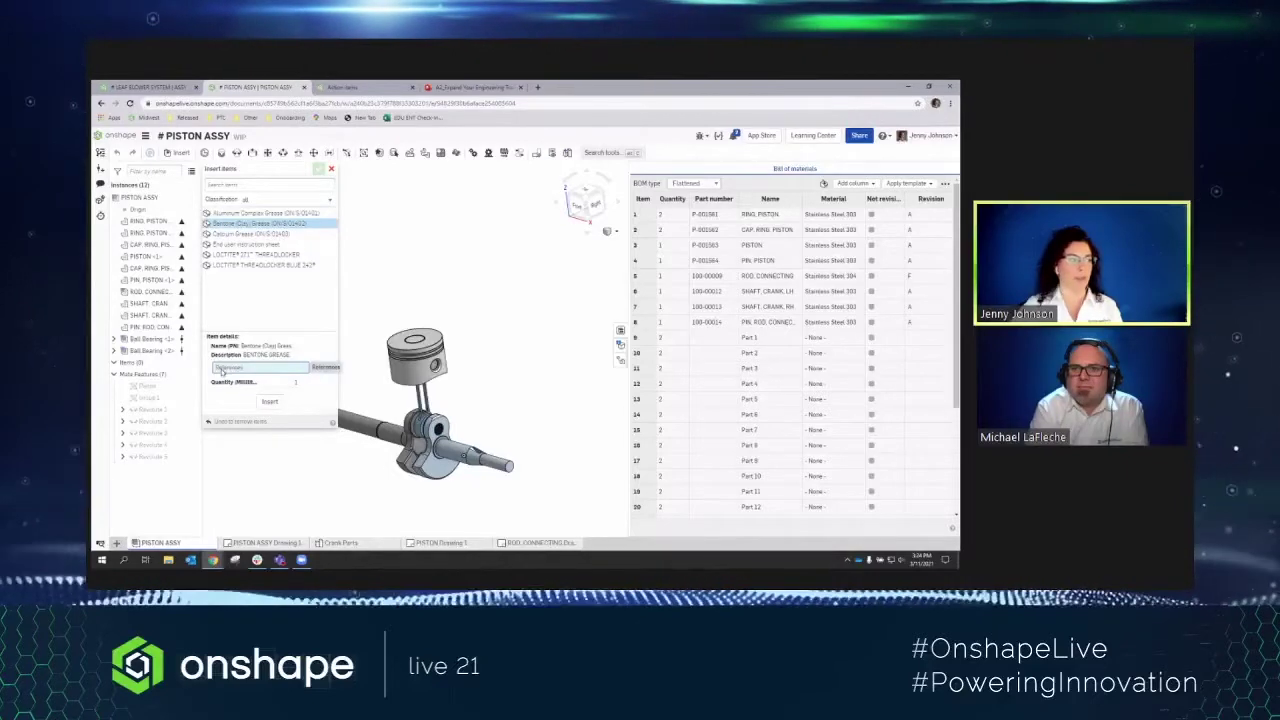
pyautogui.click(147, 351)
pyautogui.click(147, 339)
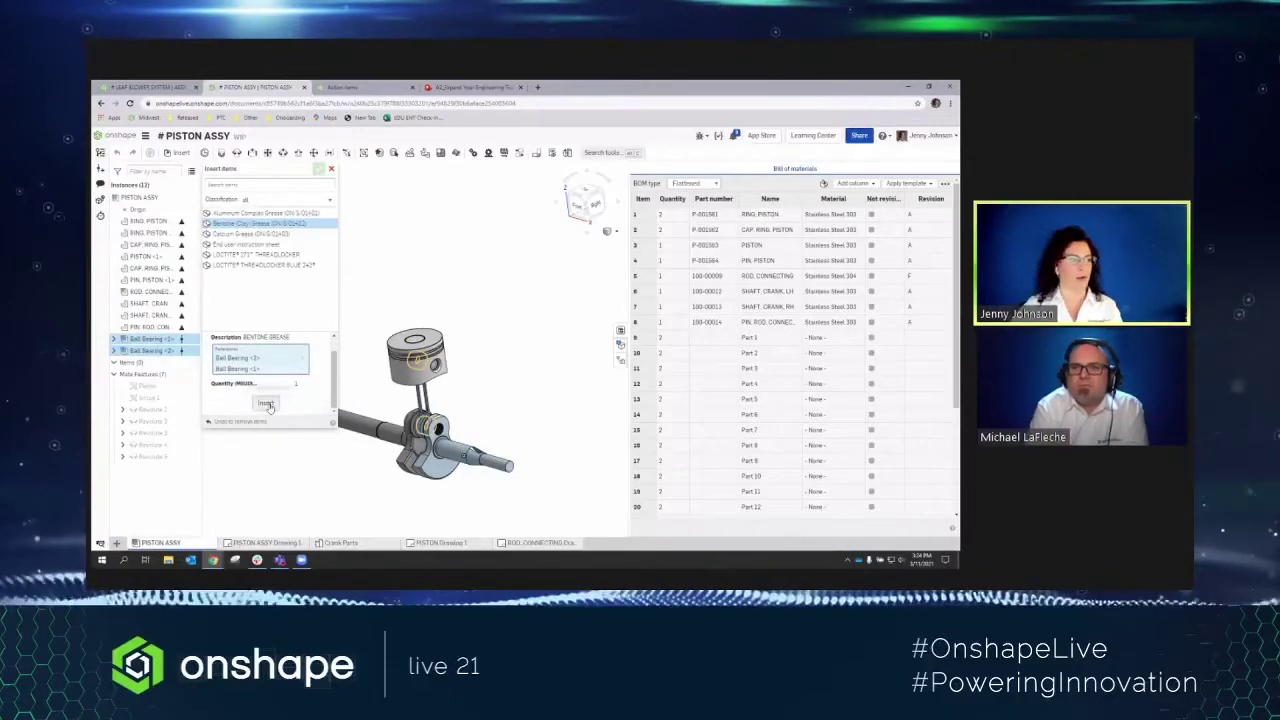
pyautogui.click(266, 403)
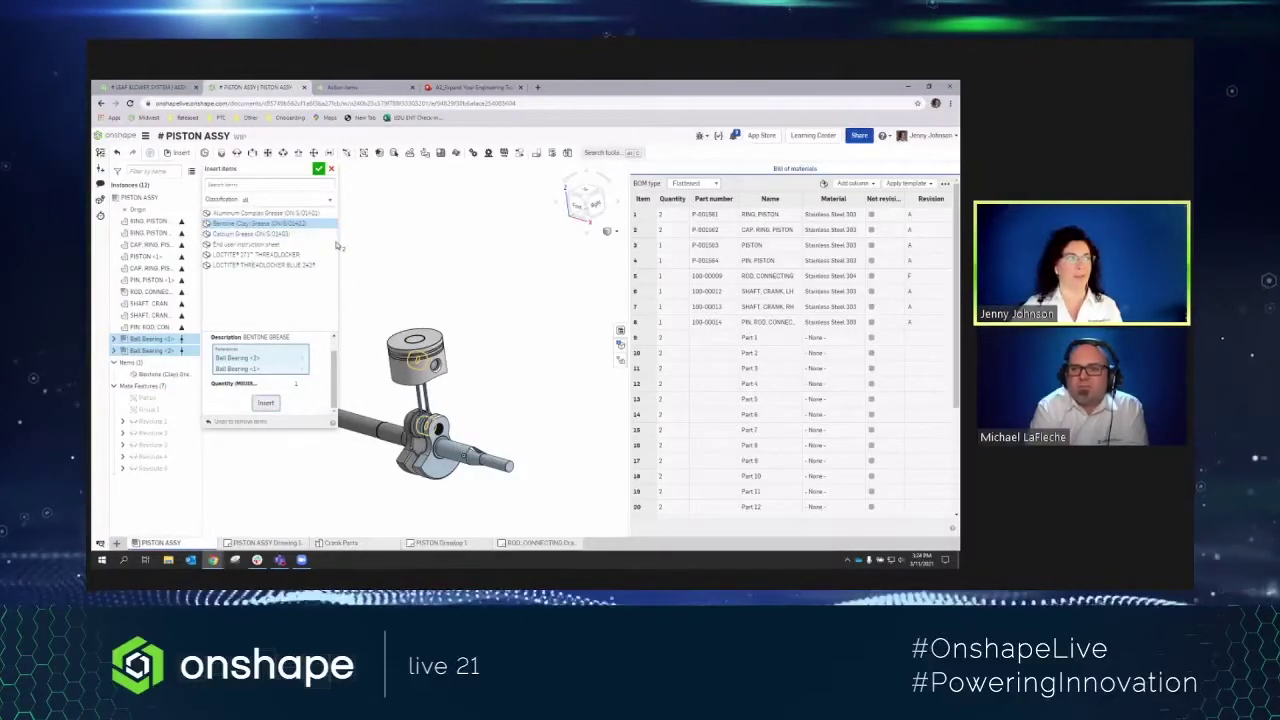
pyautogui.click(318, 168)
# - Check the grease row in the bill of materials and review the available BOM templates and table options
pyautogui.scroll(-5, 790, 473)
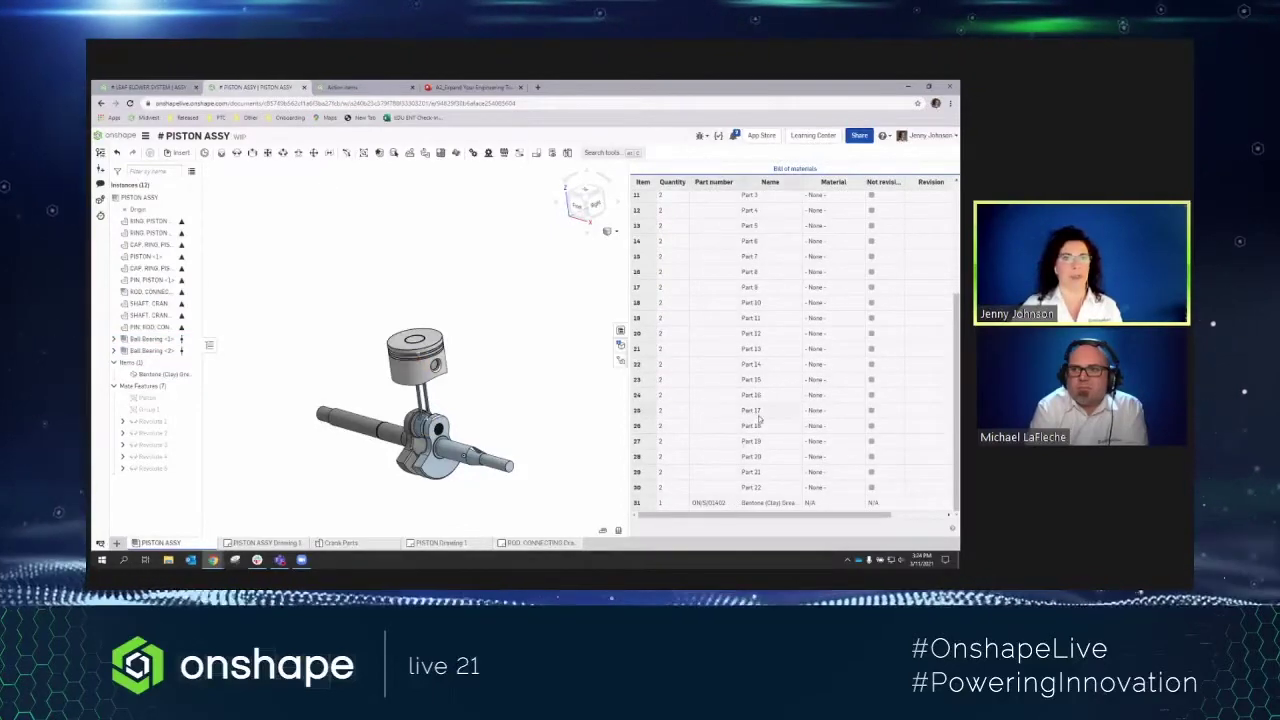
pyautogui.scroll(5, 735, 470)
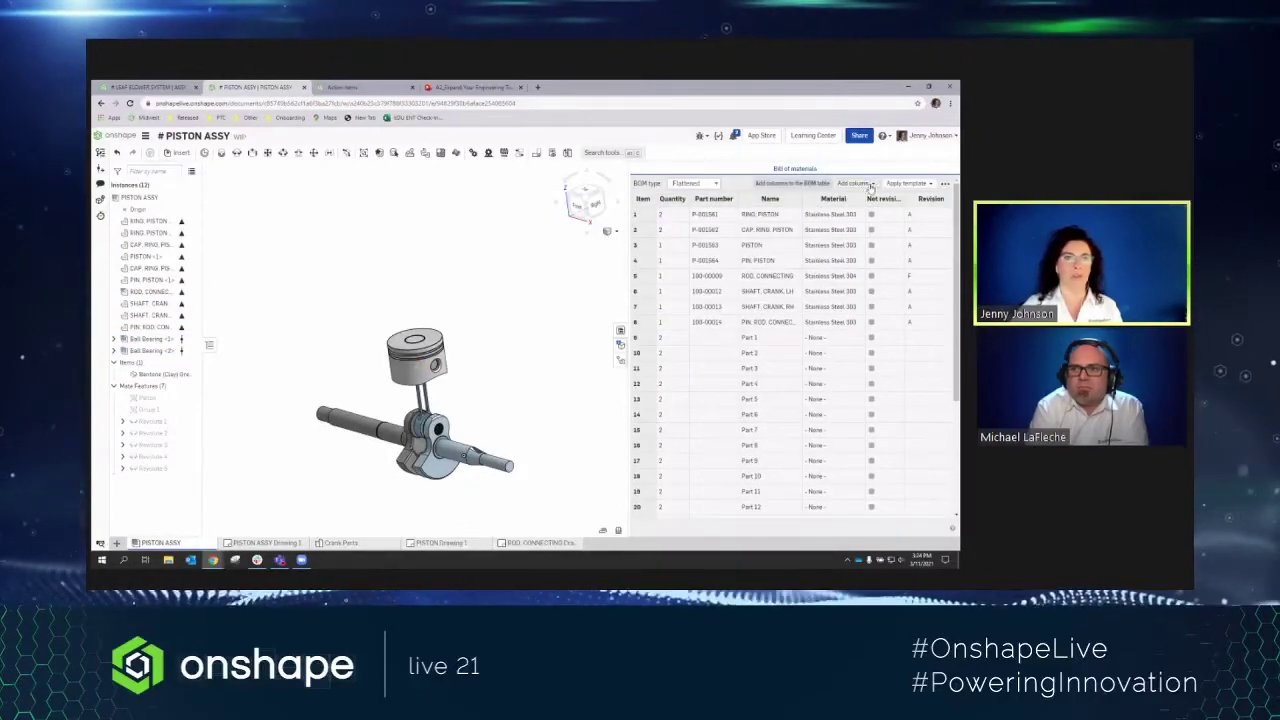
pyautogui.click(929, 185)
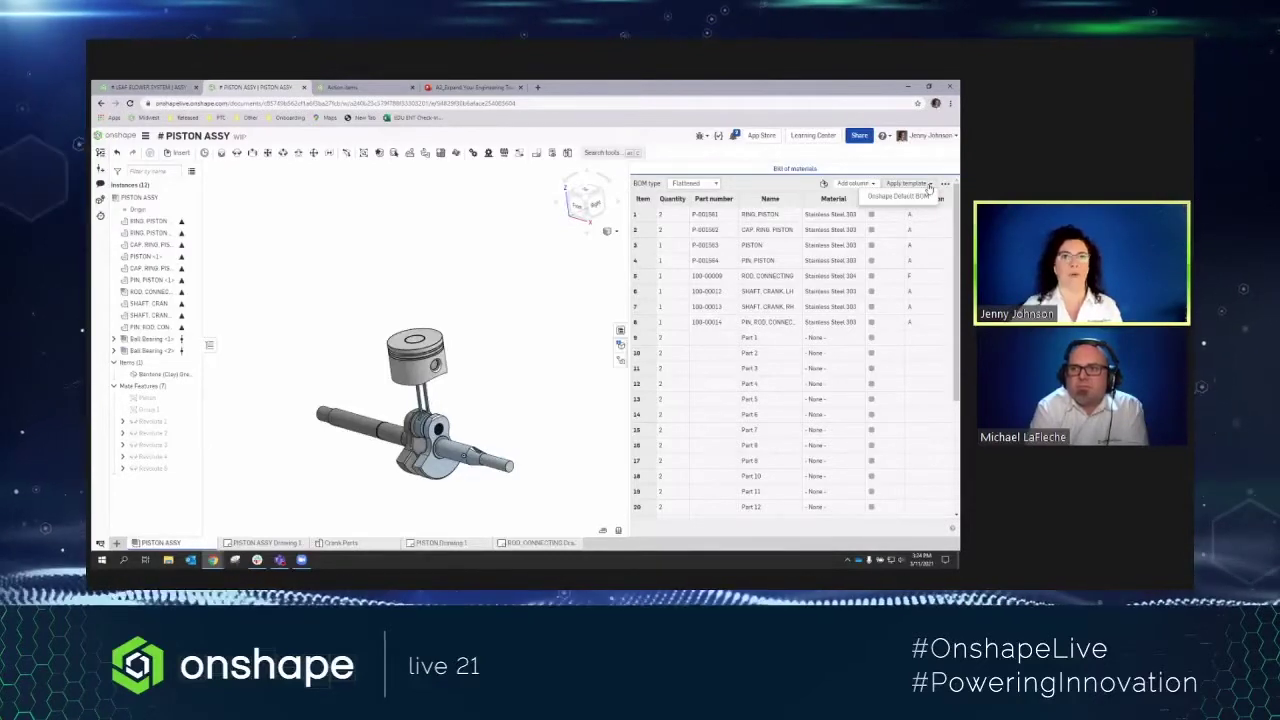
pyautogui.click(924, 196)
pyautogui.click(945, 184)
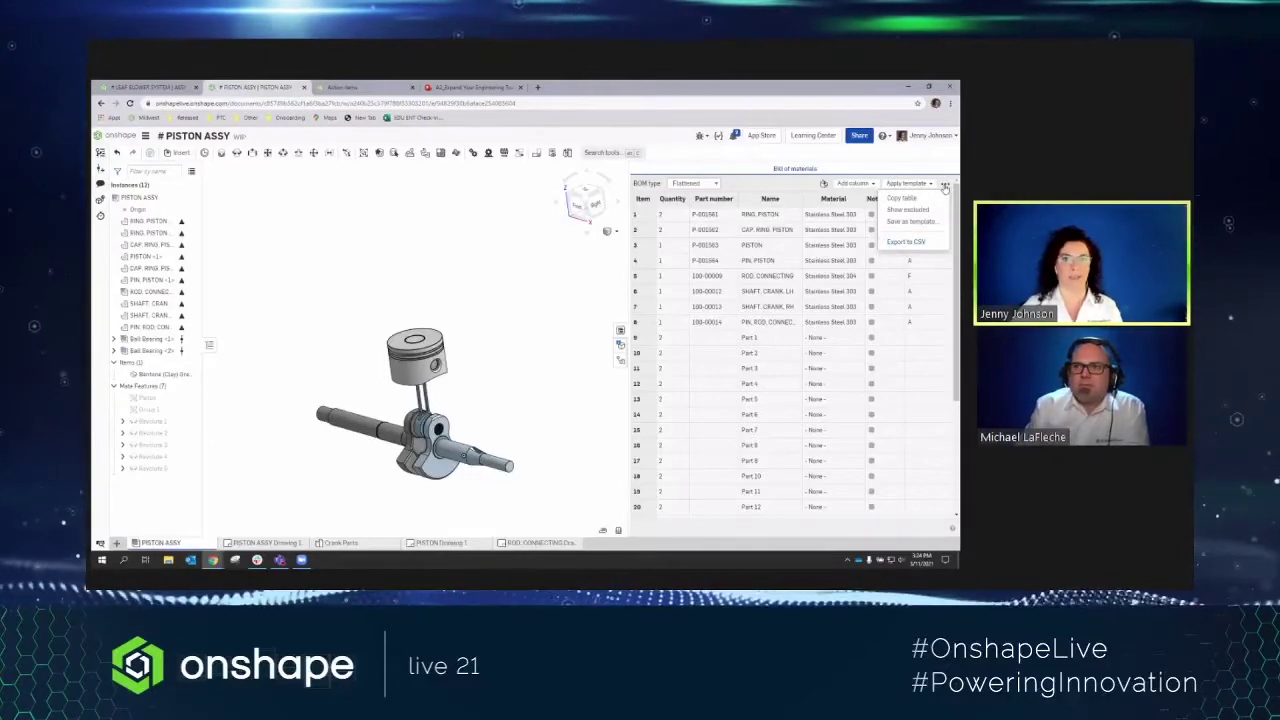
# - Open PISTON ASSY Drawing 1 and update it to the current assembly
pyautogui.click(303, 265)
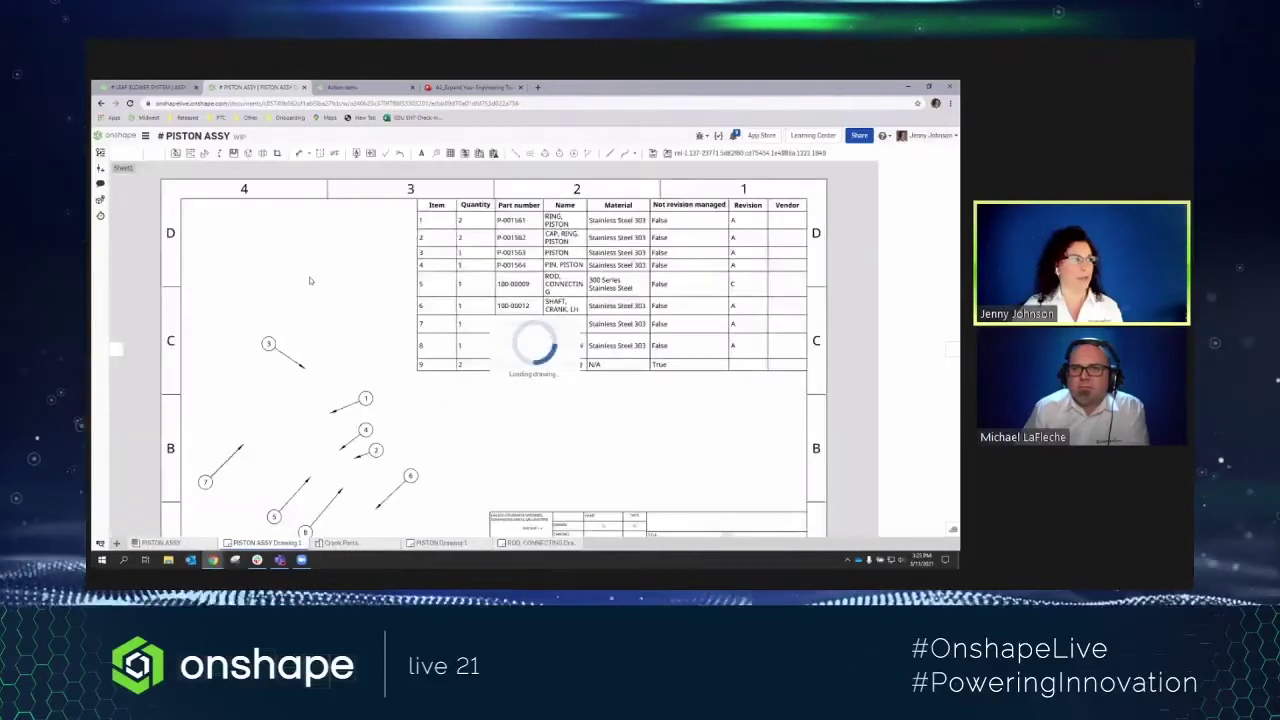
pyautogui.click(155, 153)
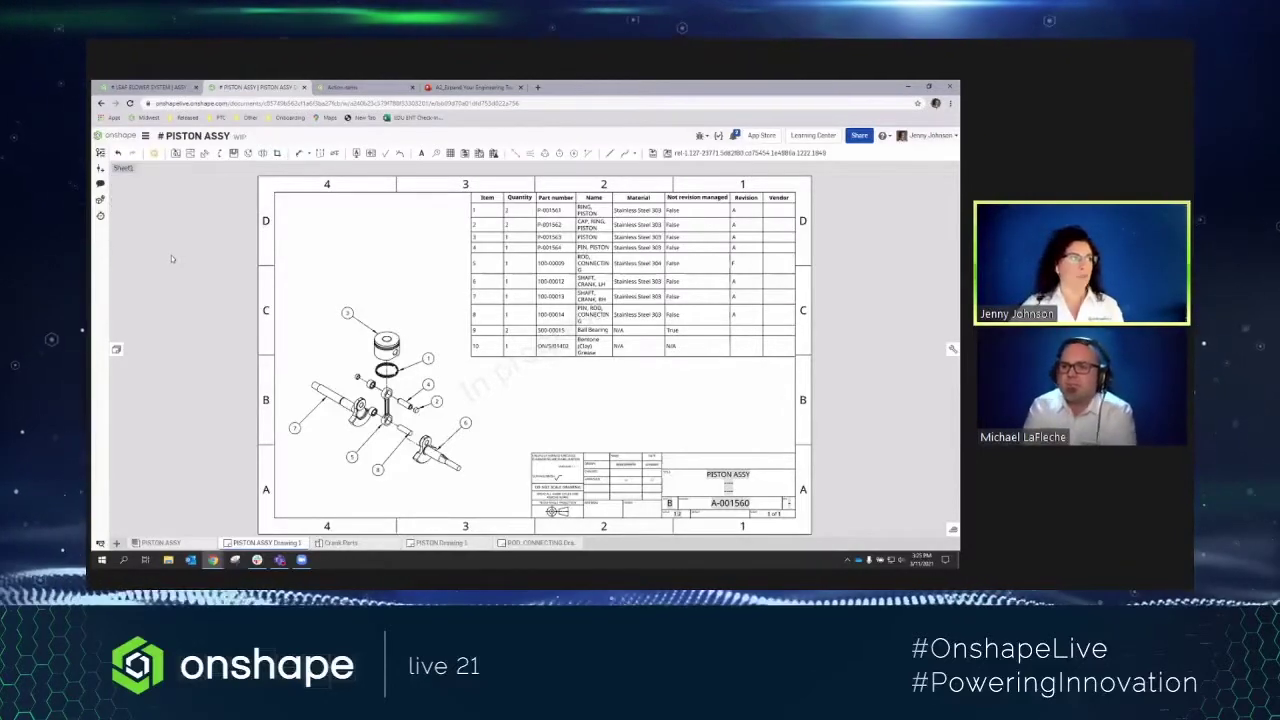
# - Open the Leaf Blower Project dashboard in Analytics and review its activity, document list, roles and permissions
pyautogui.click(345, 87)
pyautogui.click(194, 135)
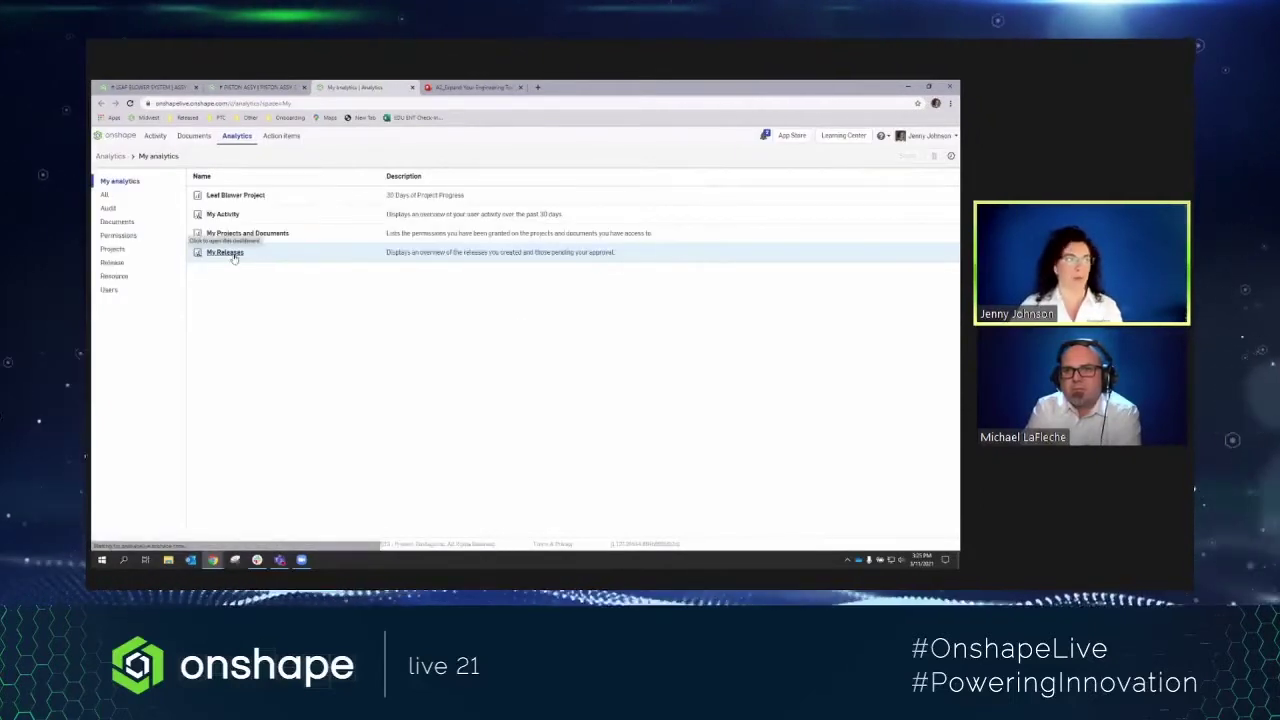
pyautogui.click(243, 195)
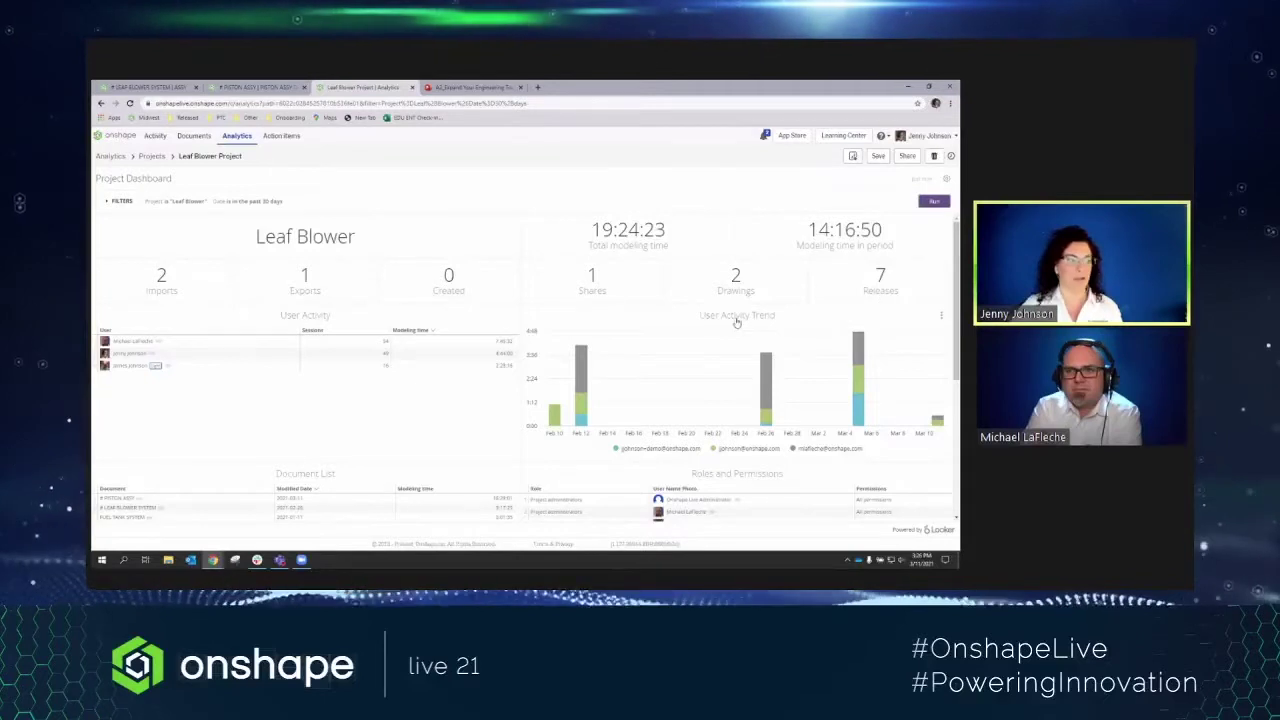
pyautogui.scroll(-2, 736, 322)
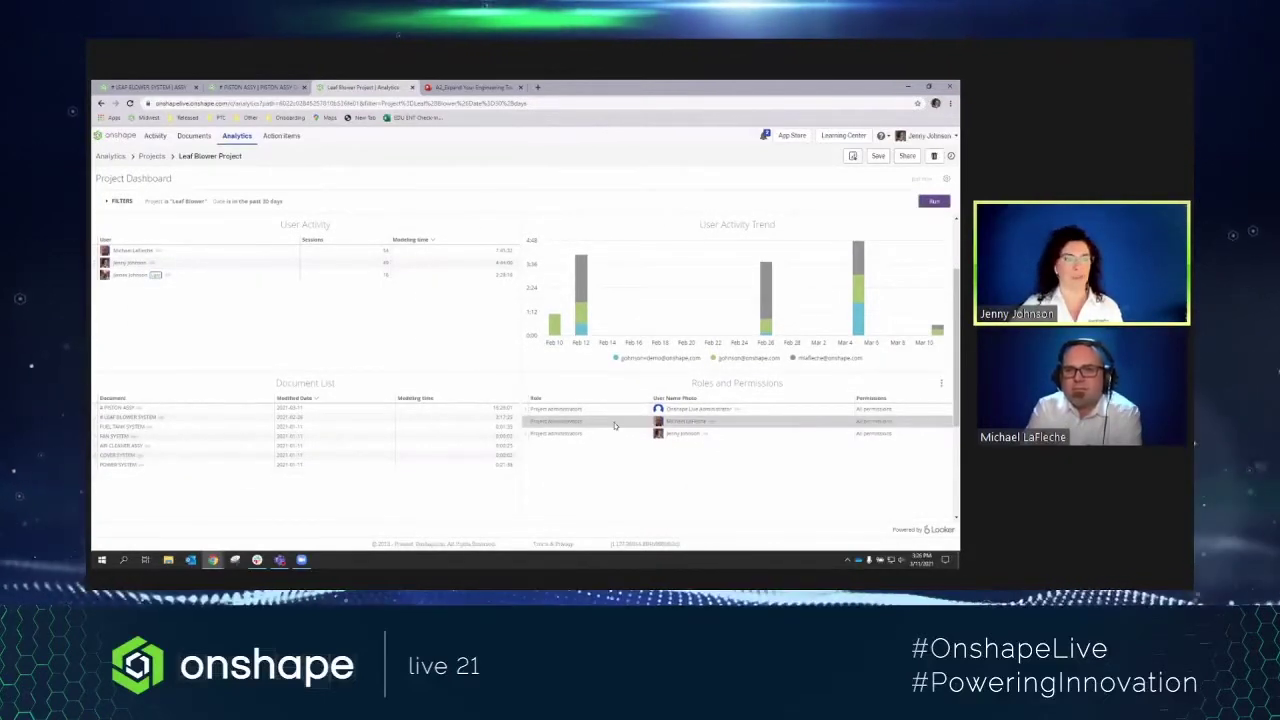
pyautogui.scroll(2, 626, 477)
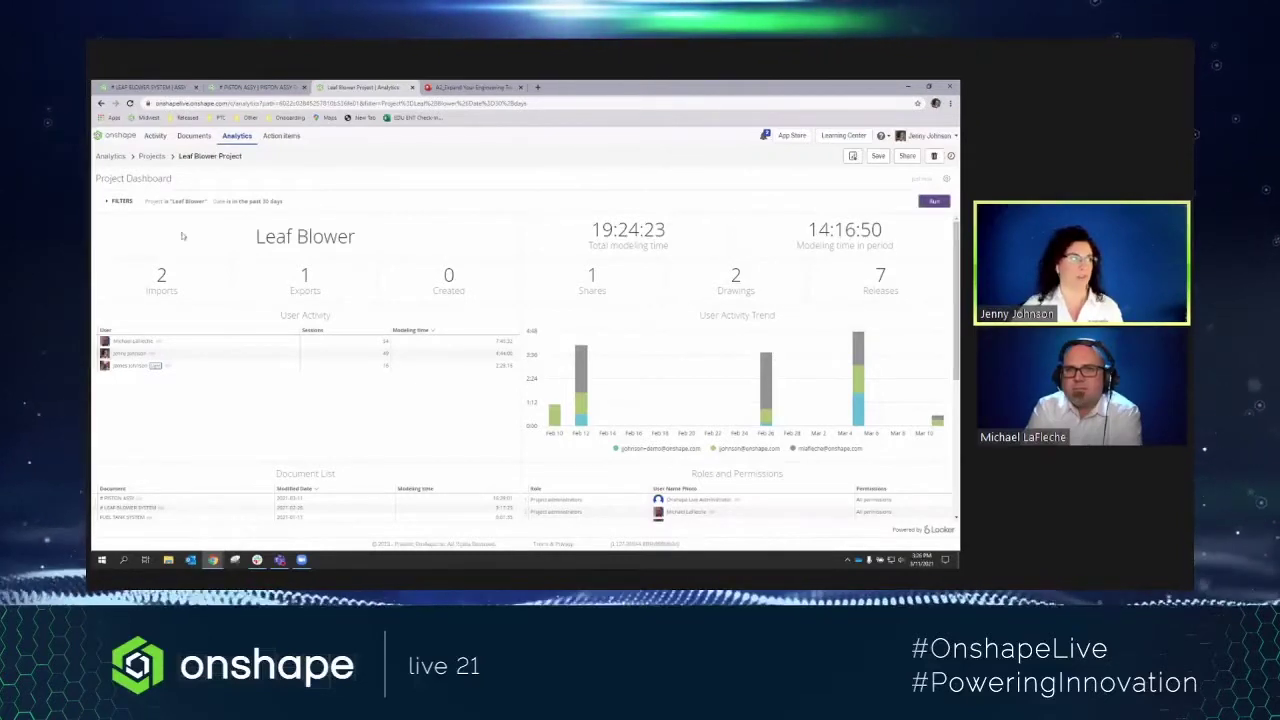
# - Return to the Analytics overview and look through the Permissions, Documents and Users report categories
pyautogui.click(111, 157)
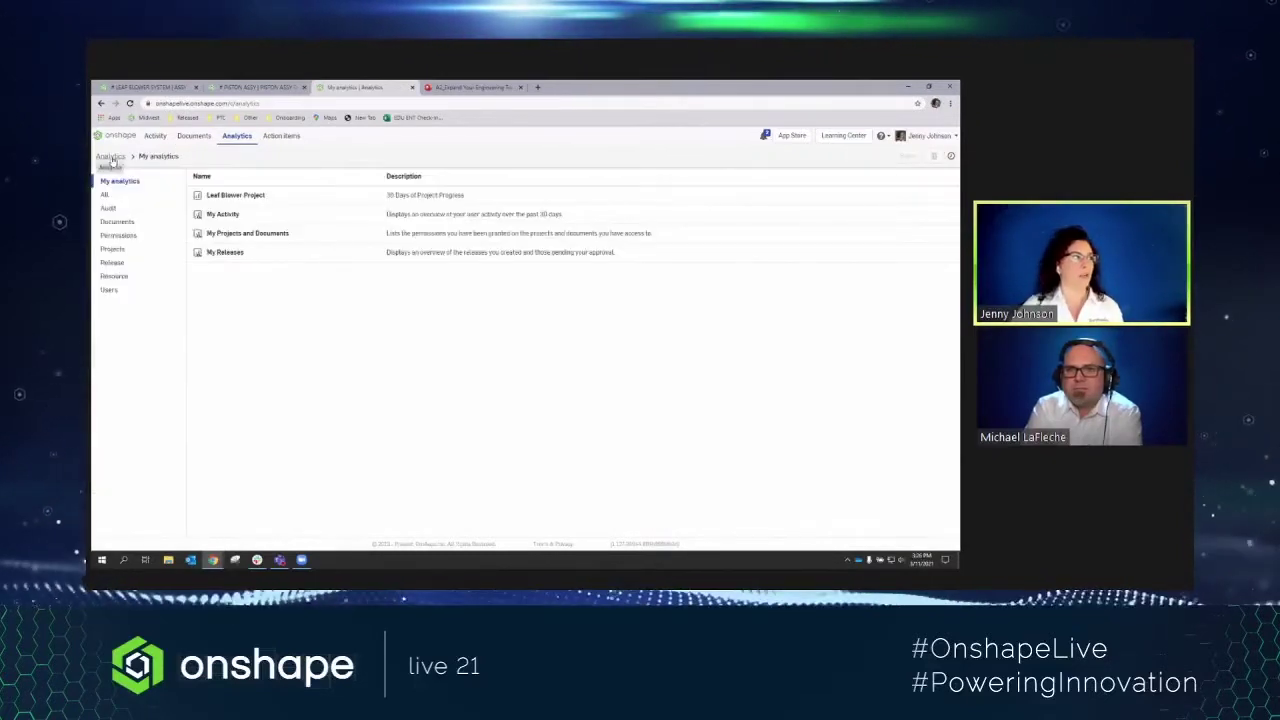
pyautogui.click(109, 236)
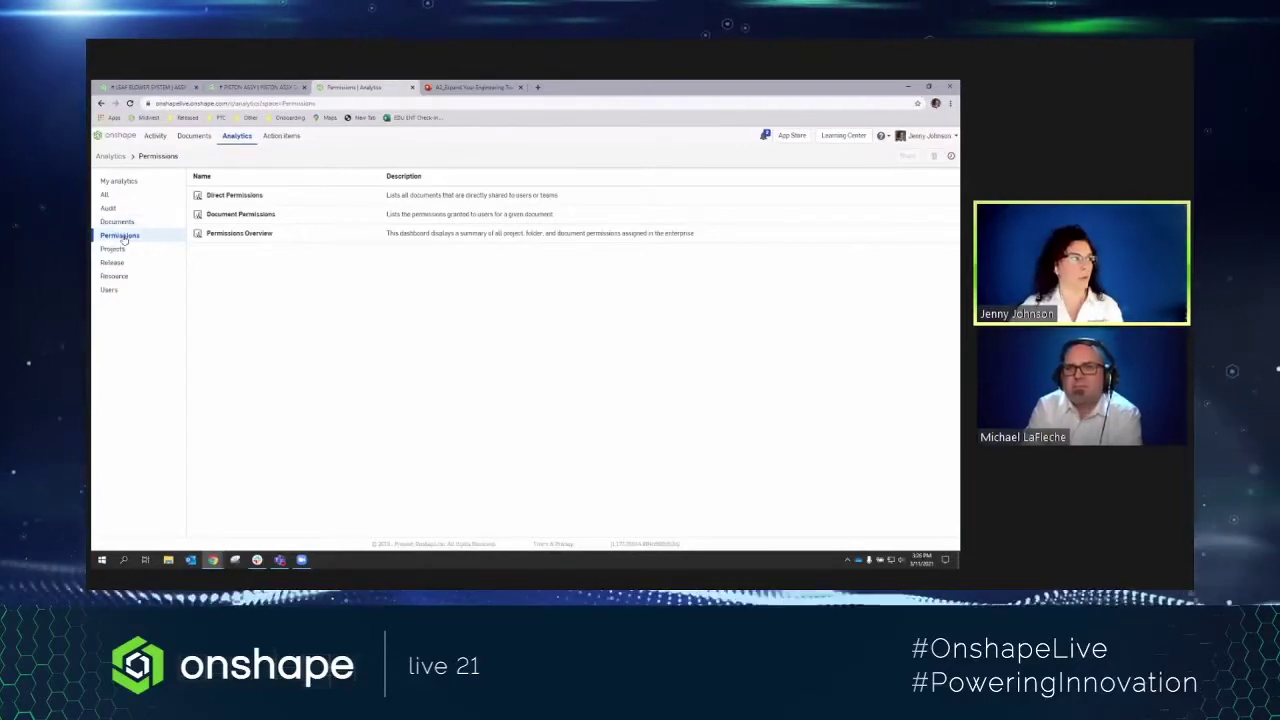
pyautogui.click(124, 223)
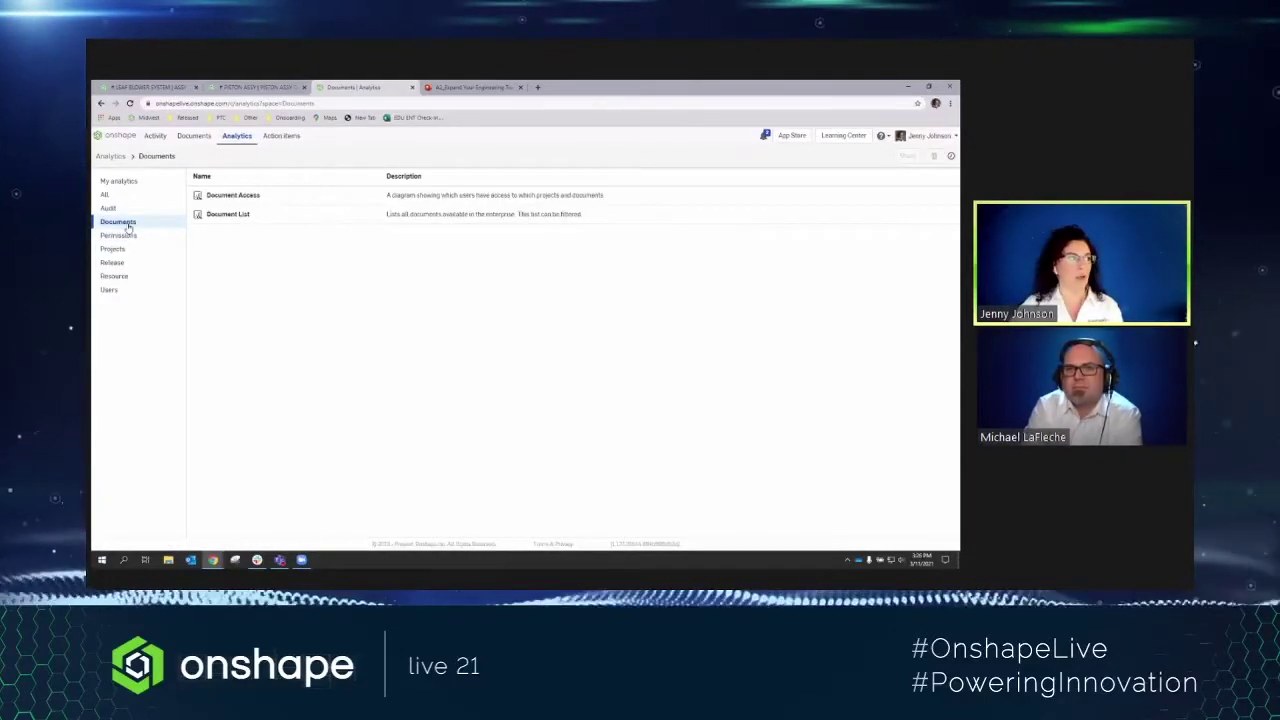
pyautogui.click(111, 292)
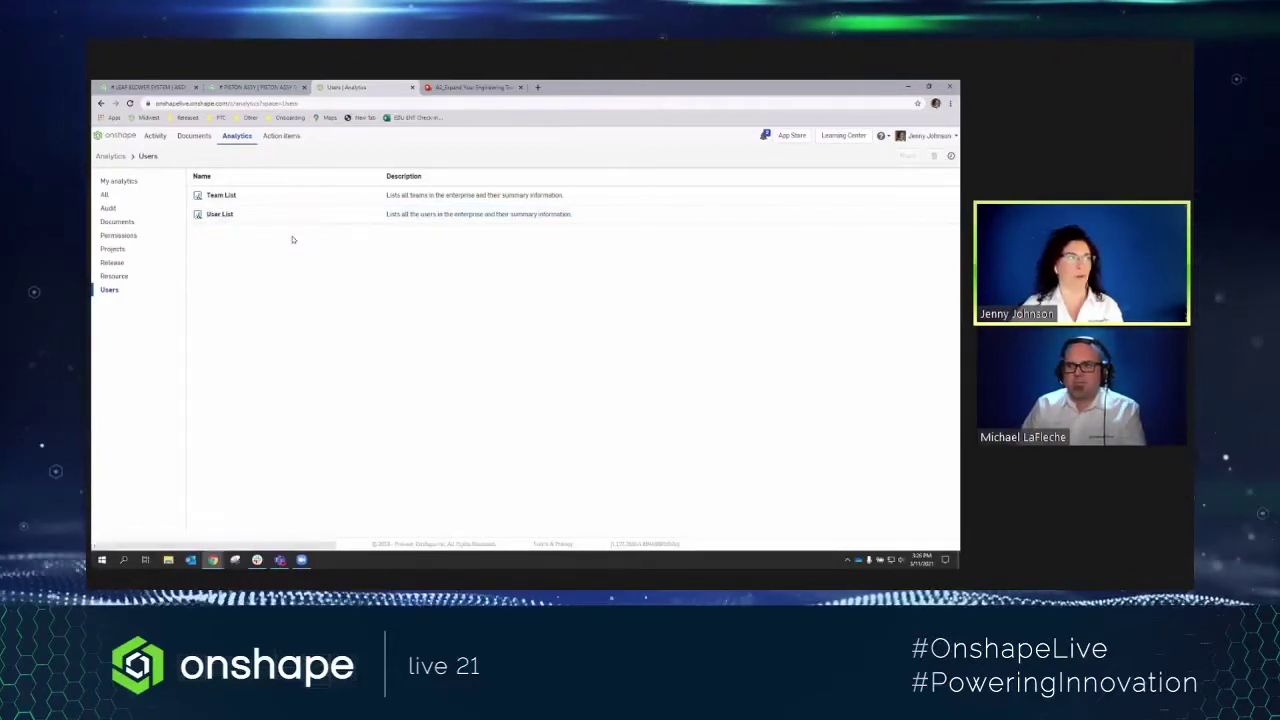
# - Switch to the PowerPoint presentation, start the slide show from the co-design story slide and advance to the configurations slide
pyautogui.hotkey('ctrl', 'Tab')
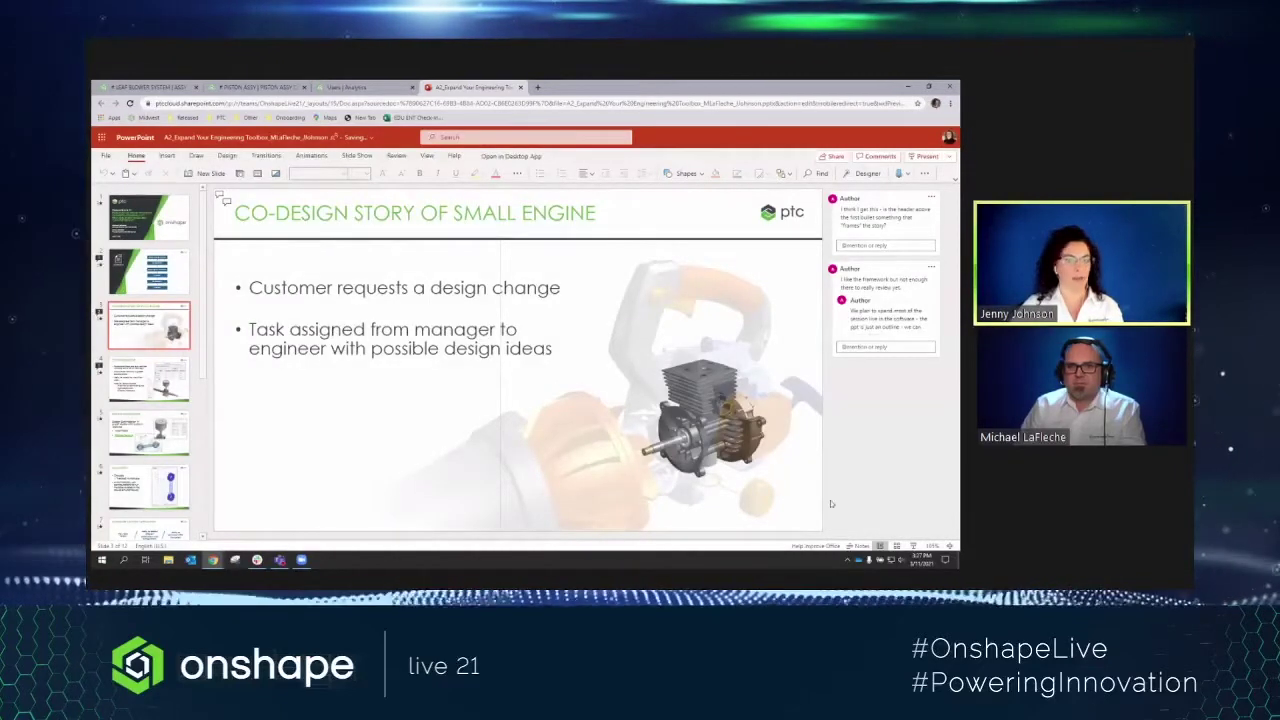
pyautogui.hotkey('shift', 'F5')
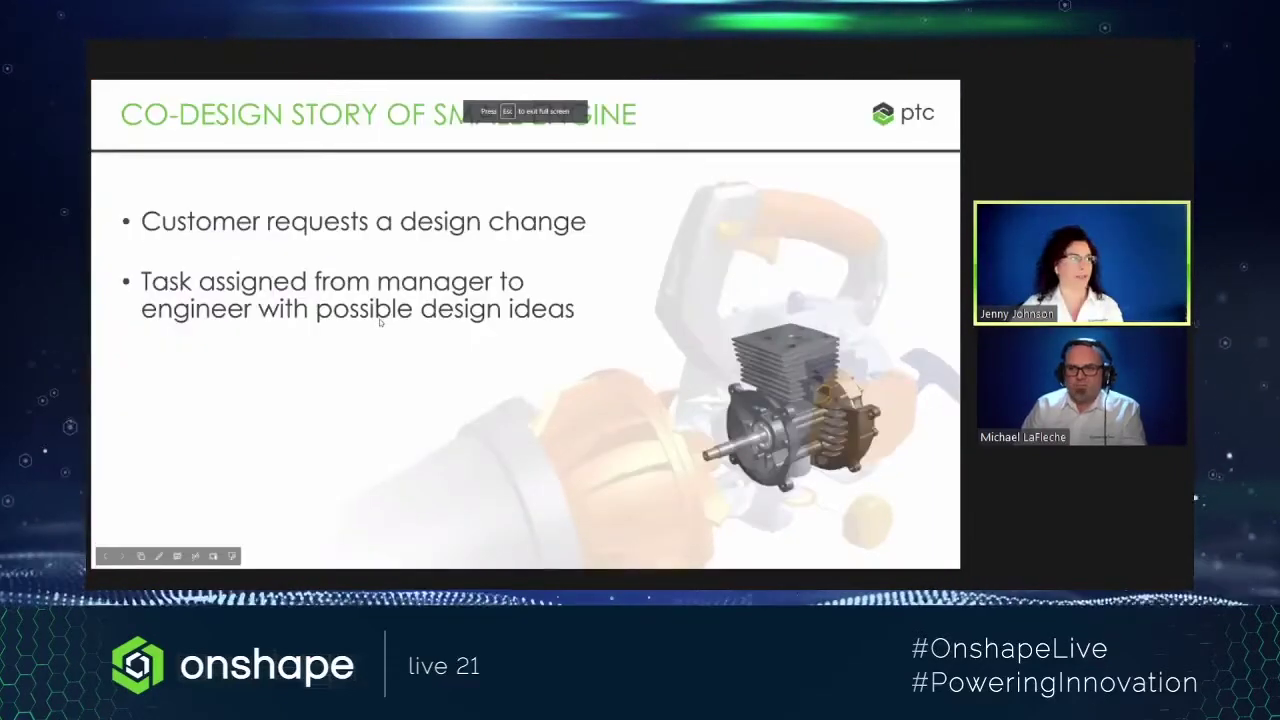
pyautogui.press('Right')
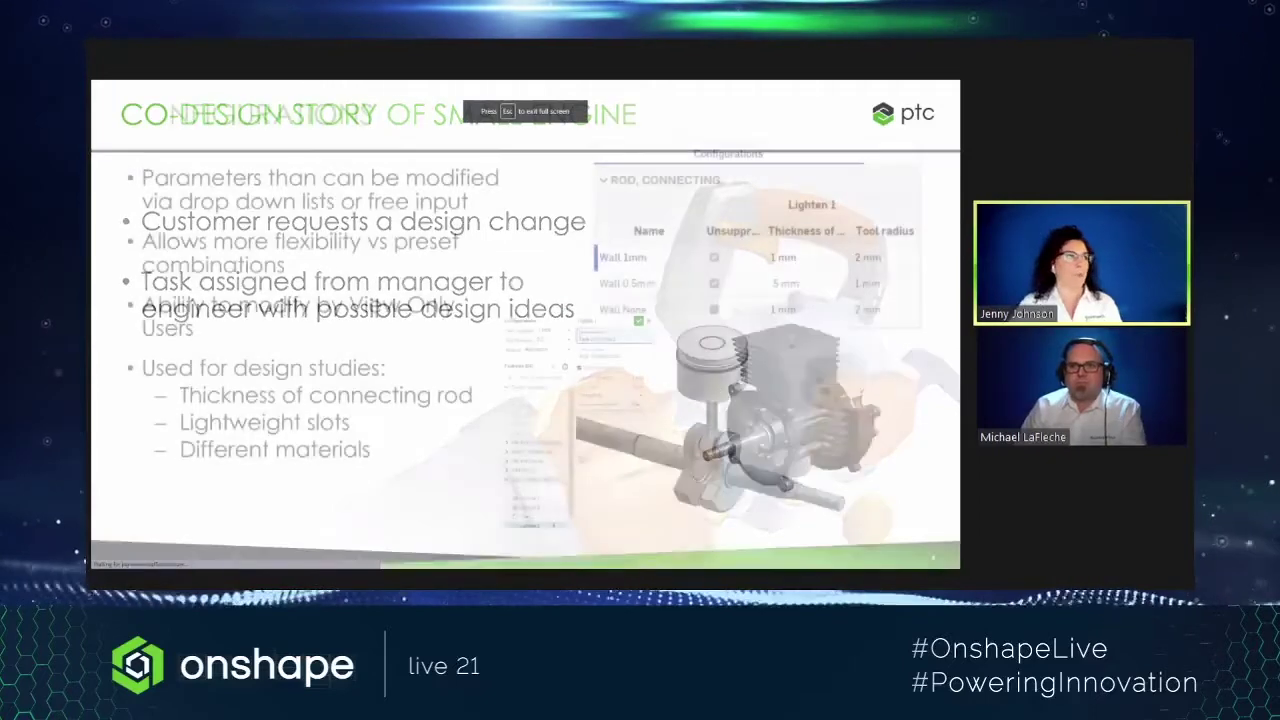